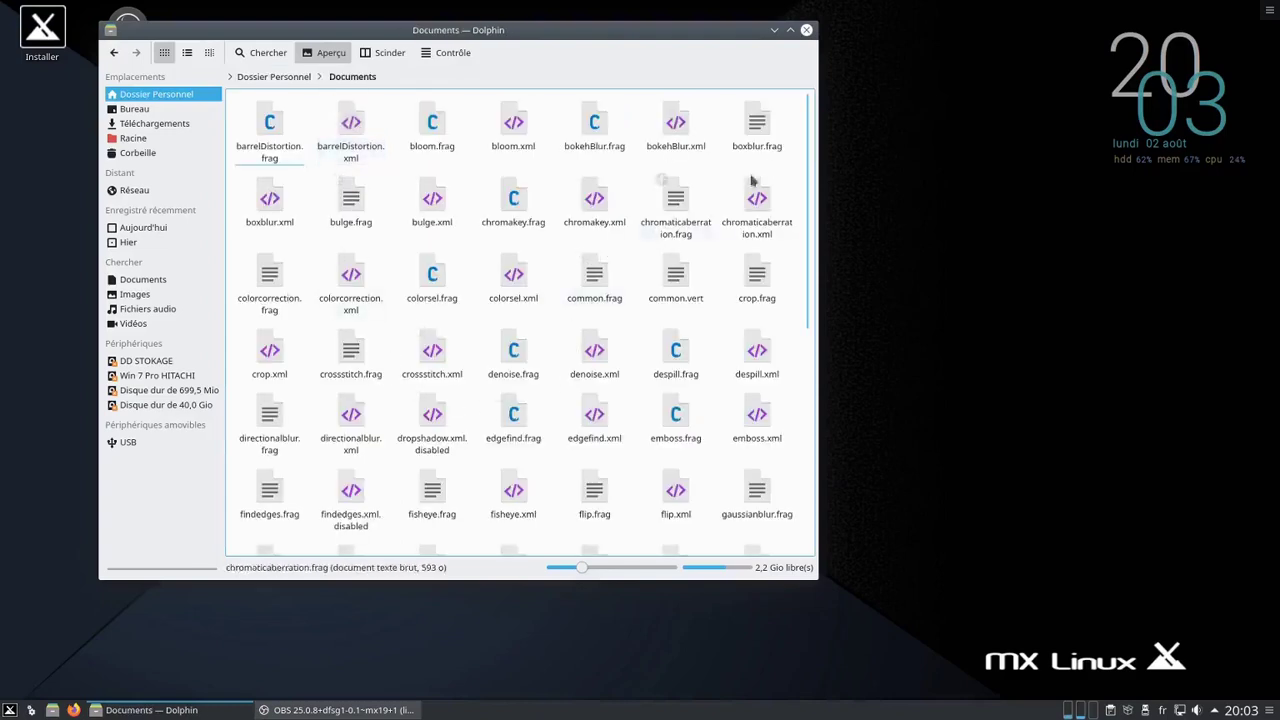
Copy the 85 .frag and .xml shader files in Documents to the clipboard, then go to Racine
drag(800, 105, 249, 592)
right_click(269, 543)
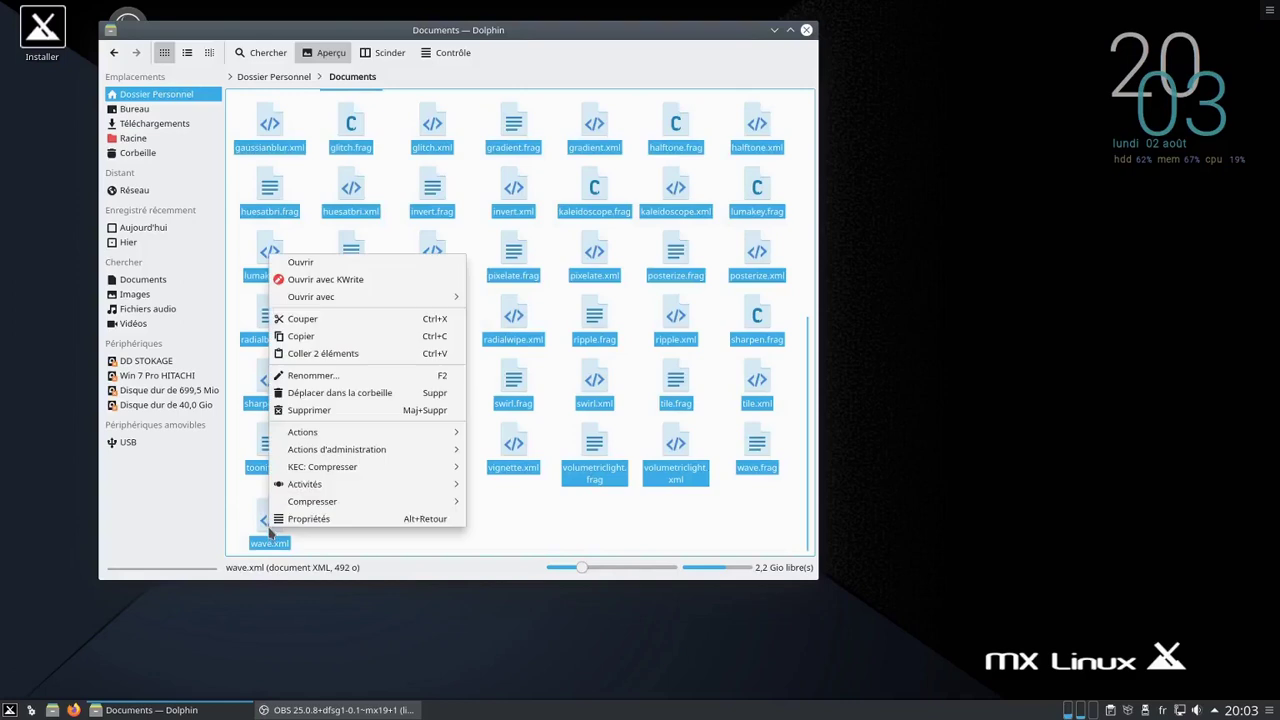
click(321, 342)
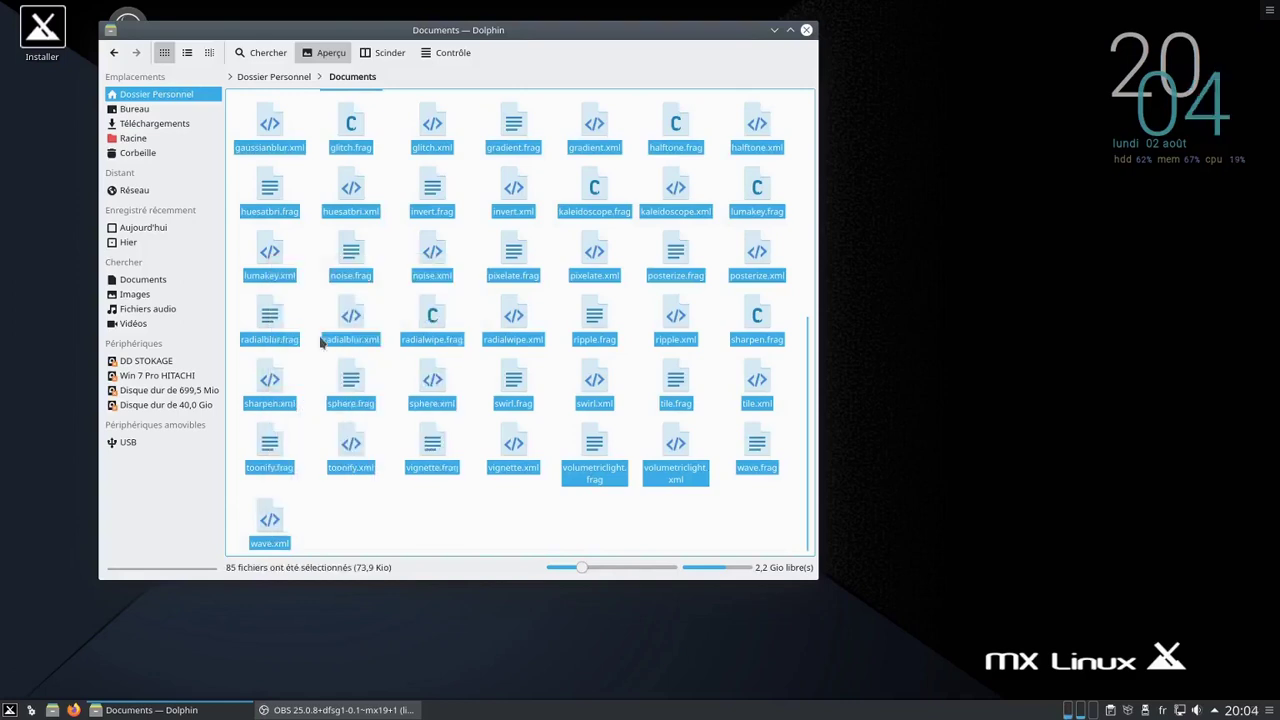
click(139, 140)
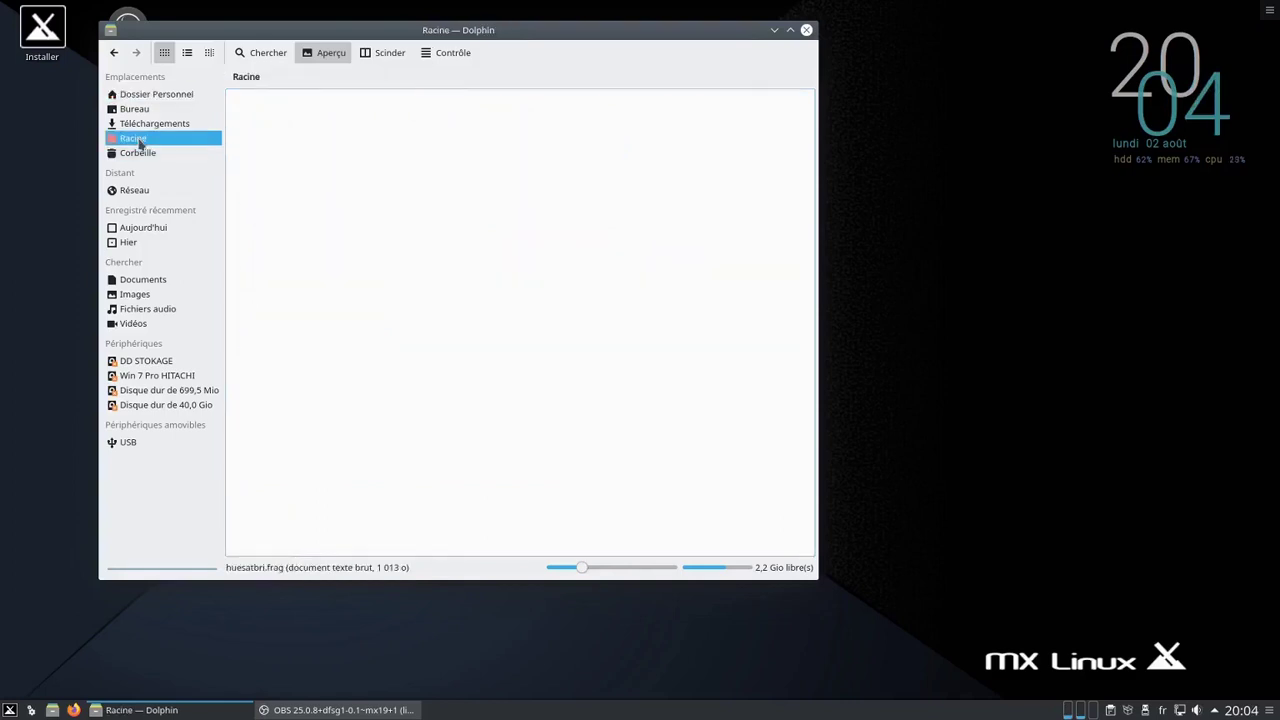
Open a filename search starting from / in the root folder Racine
right_click(469, 438)
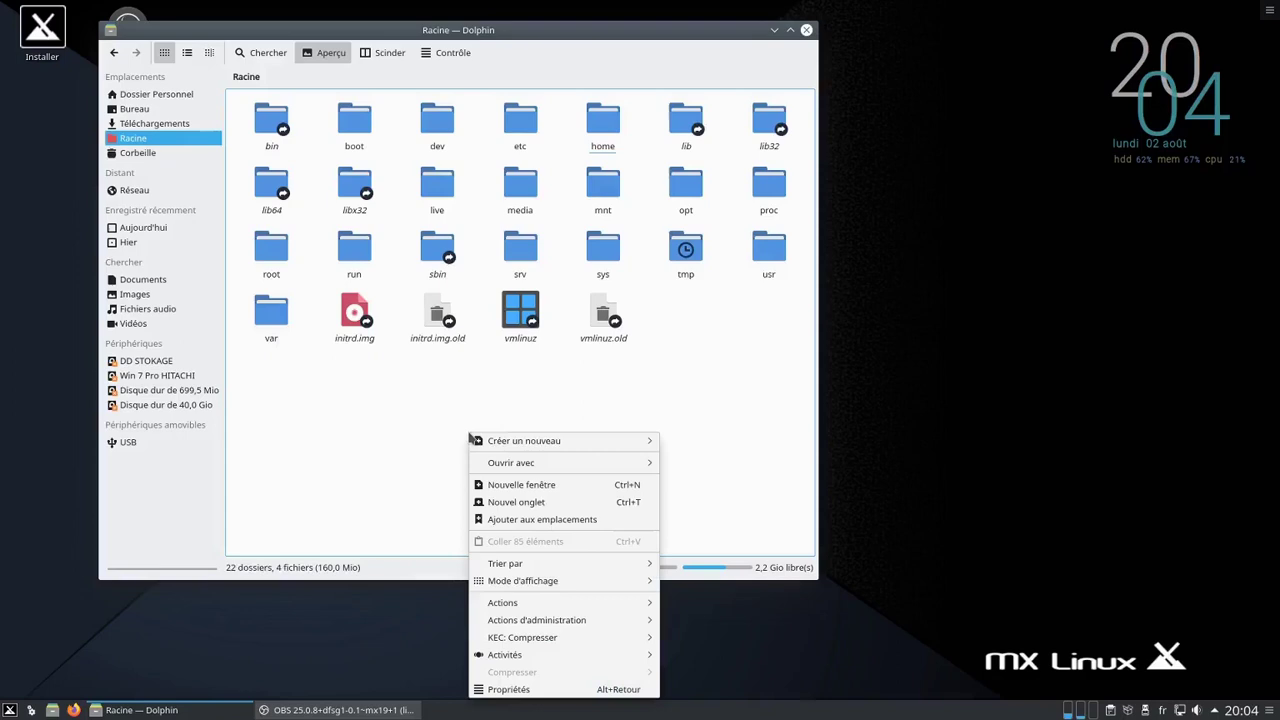
click(351, 412)
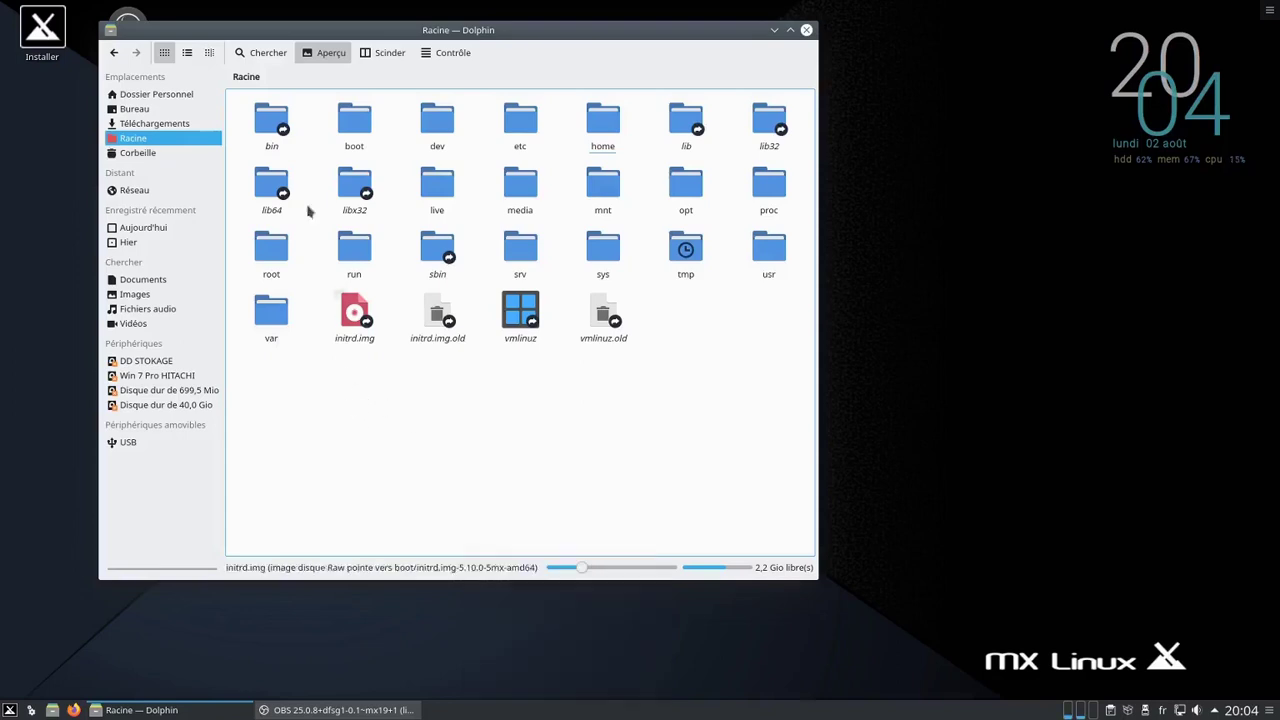
click(264, 53)
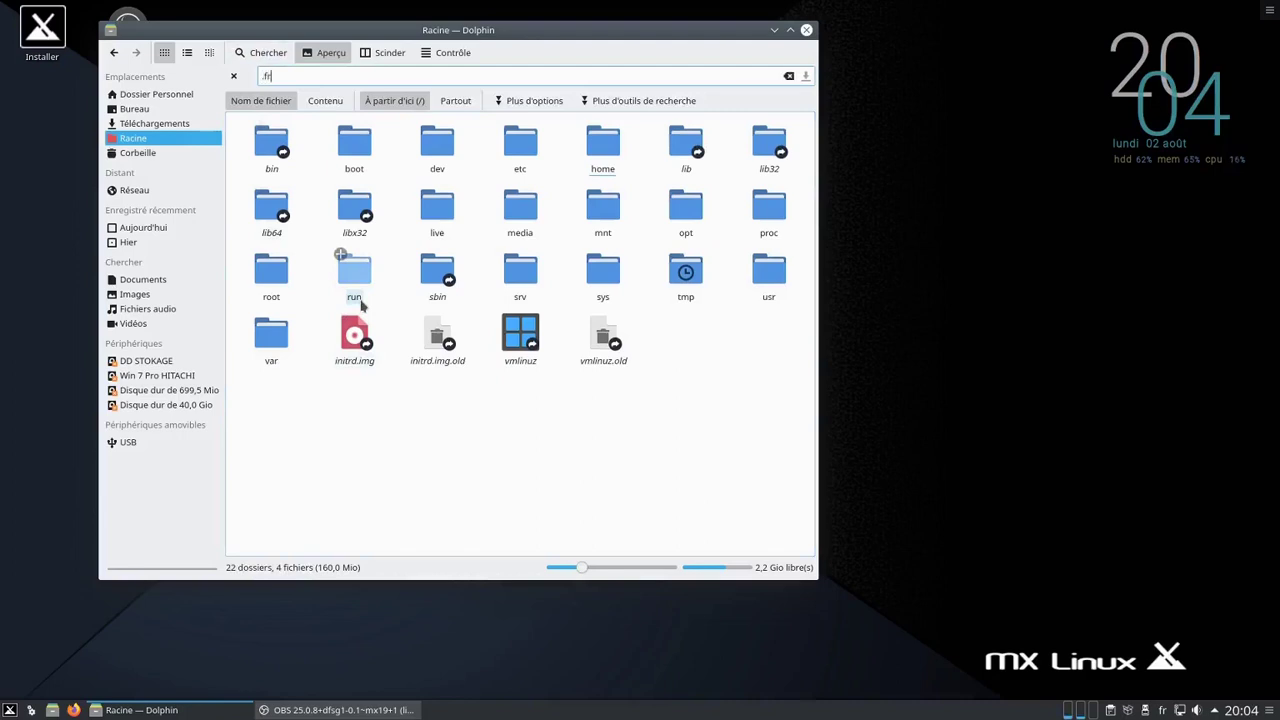
Search for '.frag' from the root folder and enlarge the Dolphin window
text(.frag)
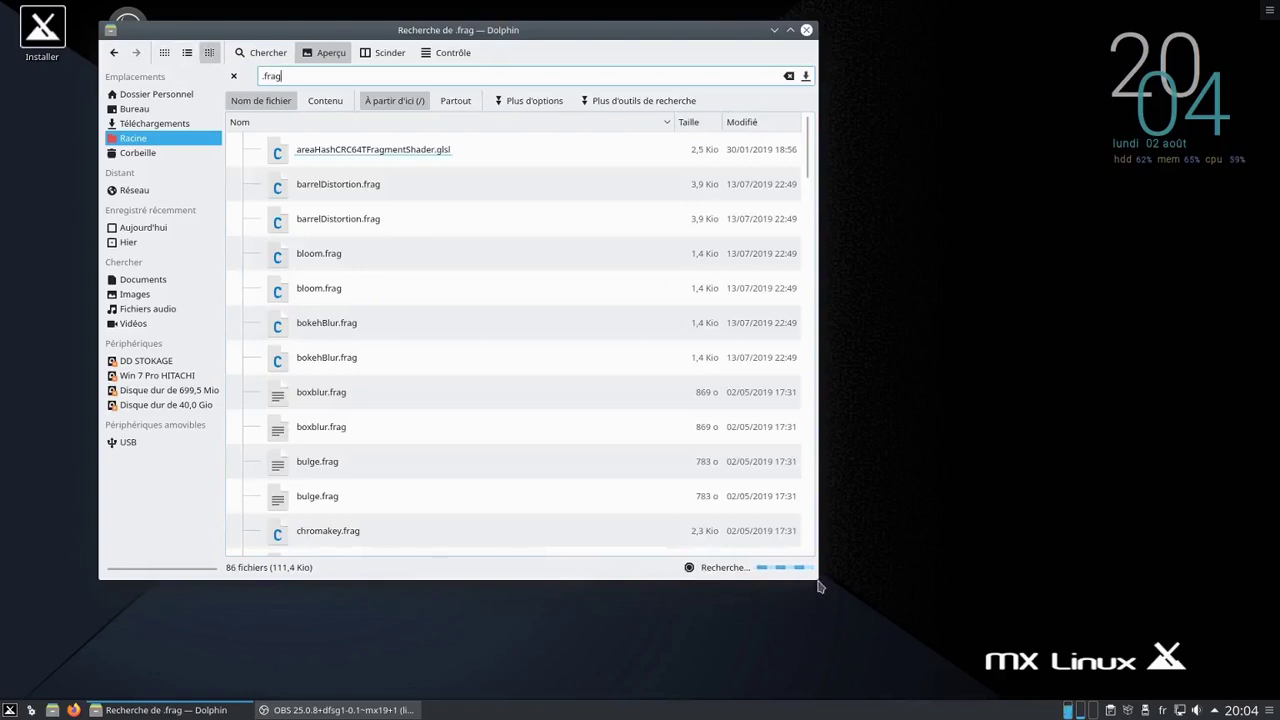
drag(817, 587, 1085, 687)
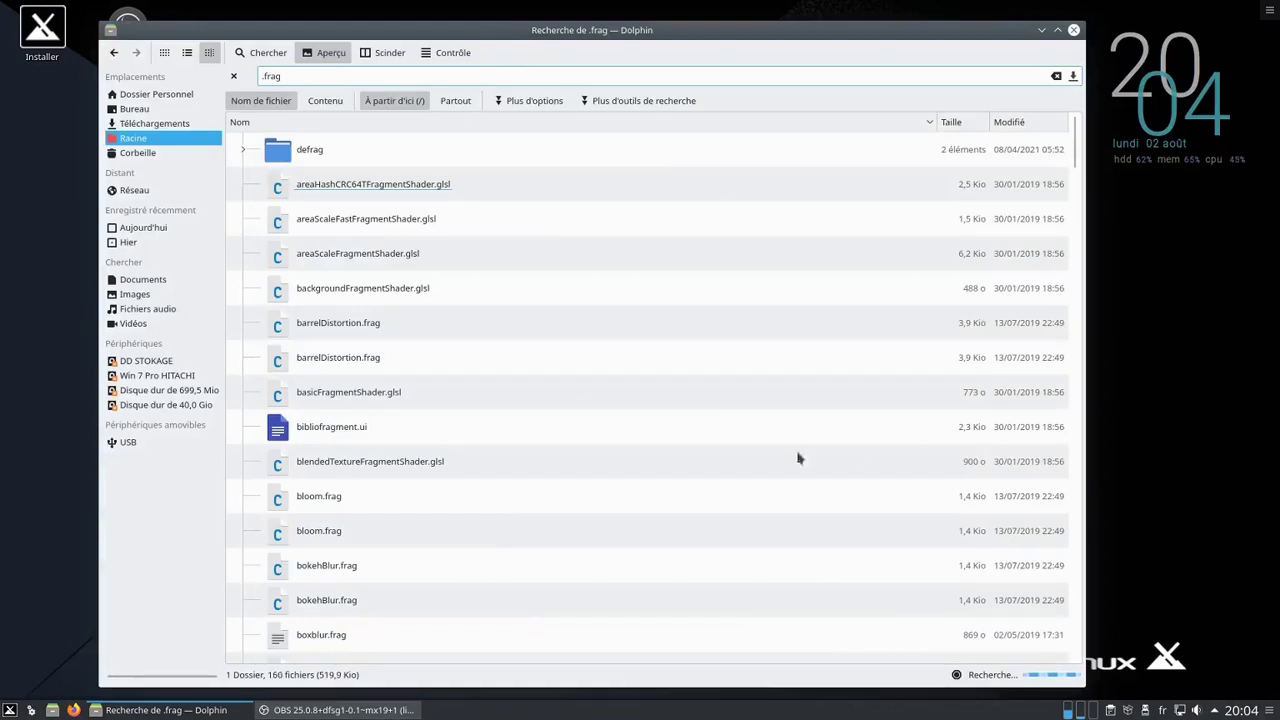
scroll(600, 420, down, 4)
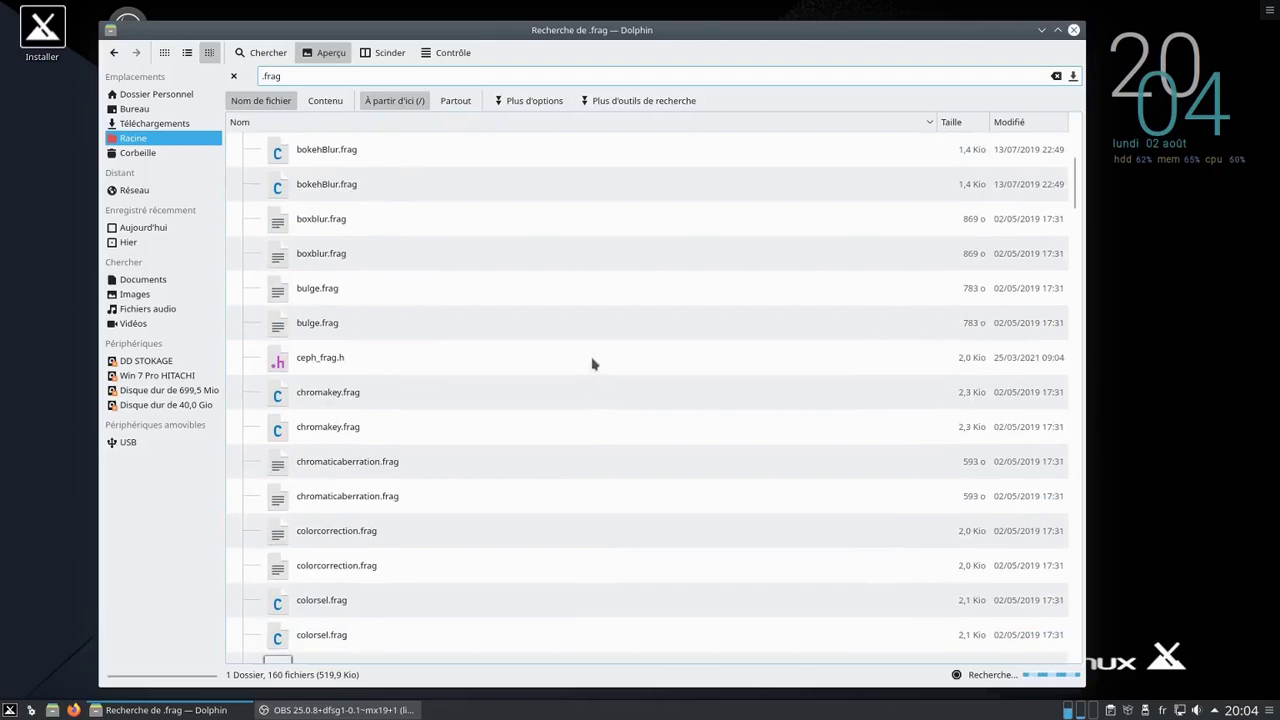
scroll(593, 364, down, 10)
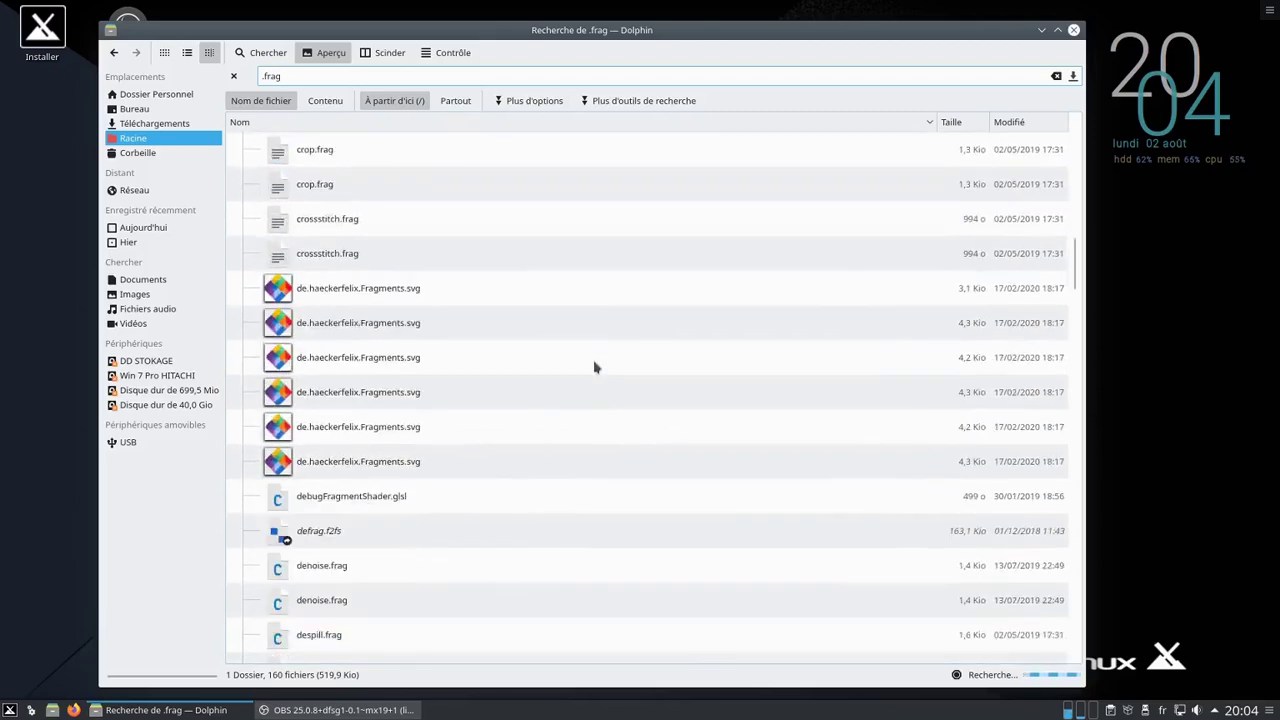
scroll(596, 365, down, 4)
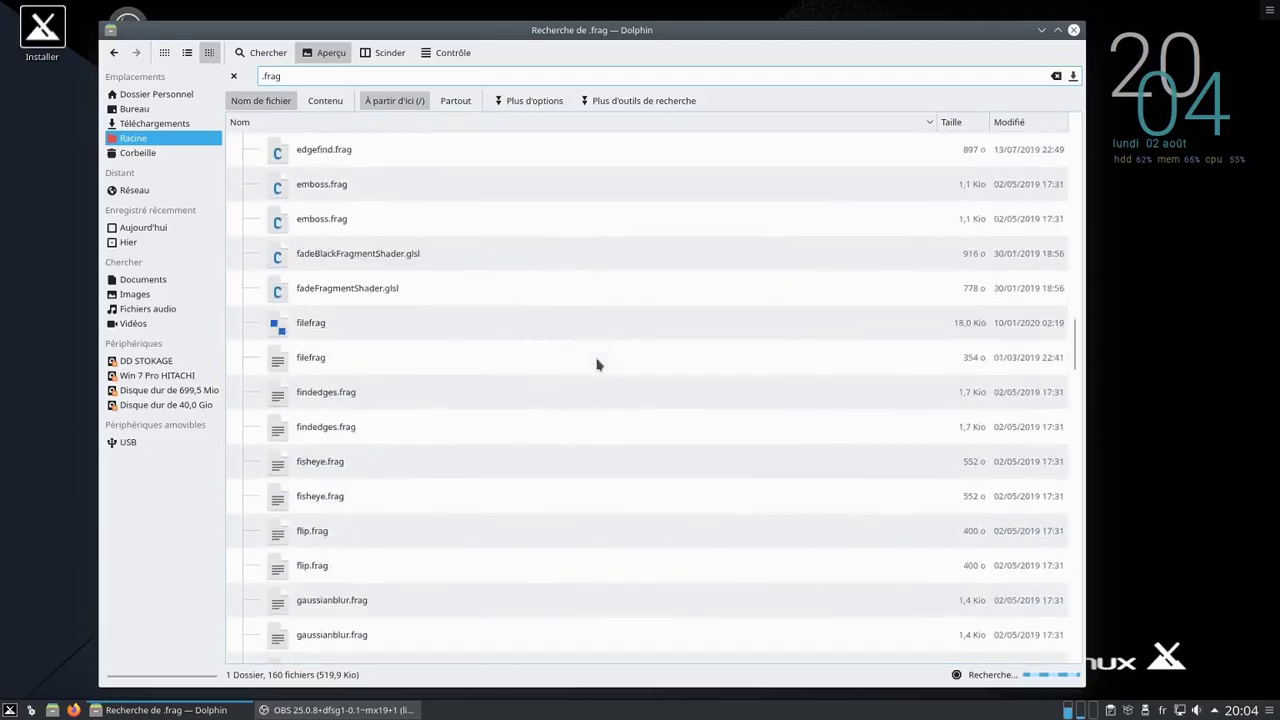
scroll(596, 364, down, 4)
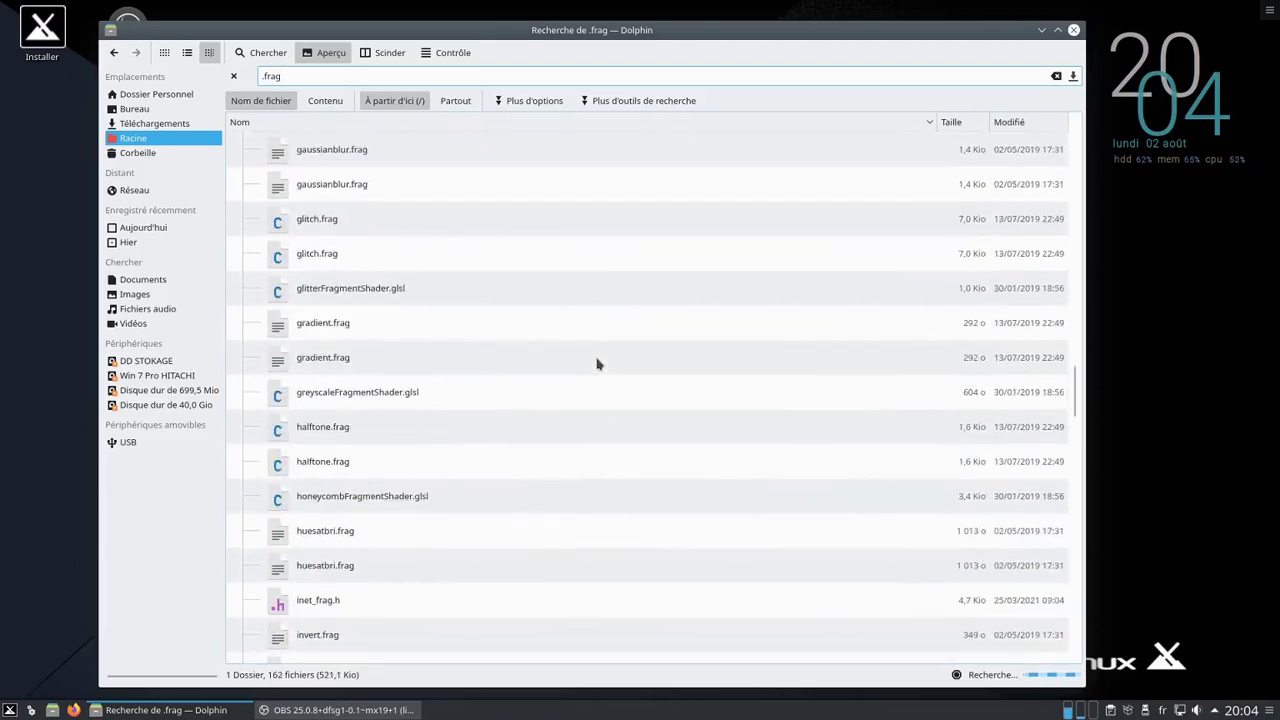
scroll(640, 383, up, 6)
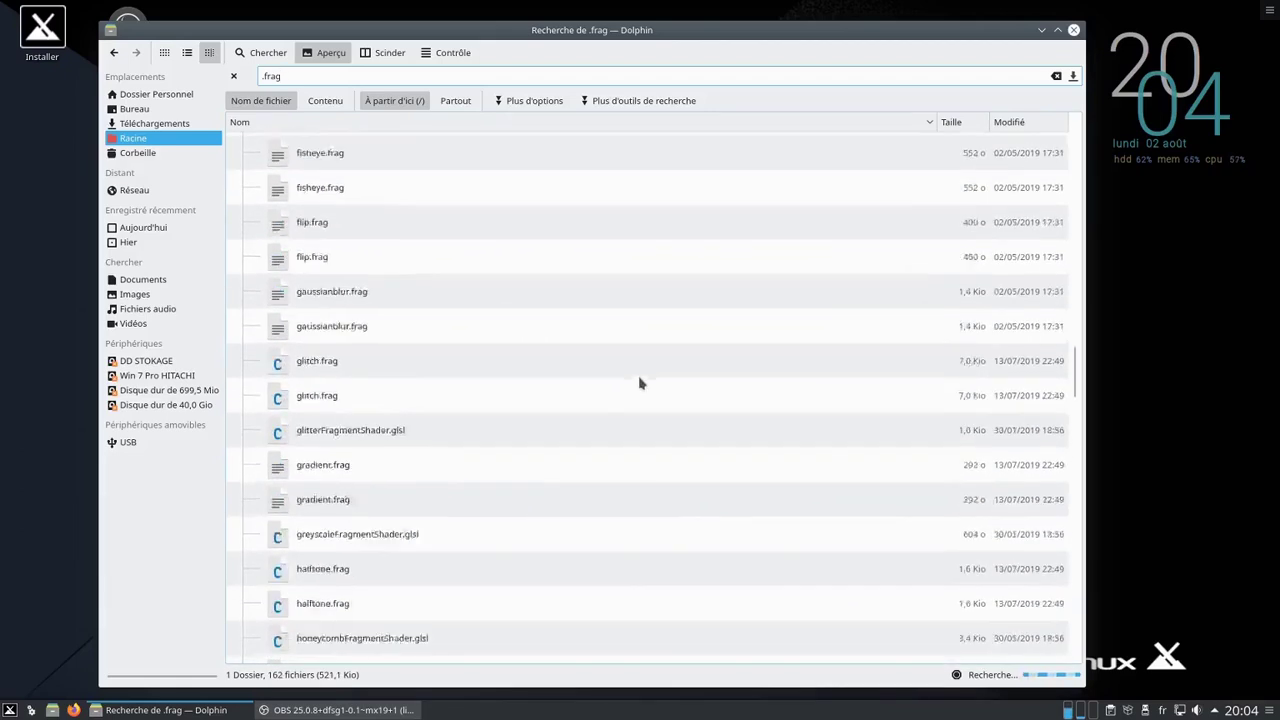
scroll(640, 383, down, 4)
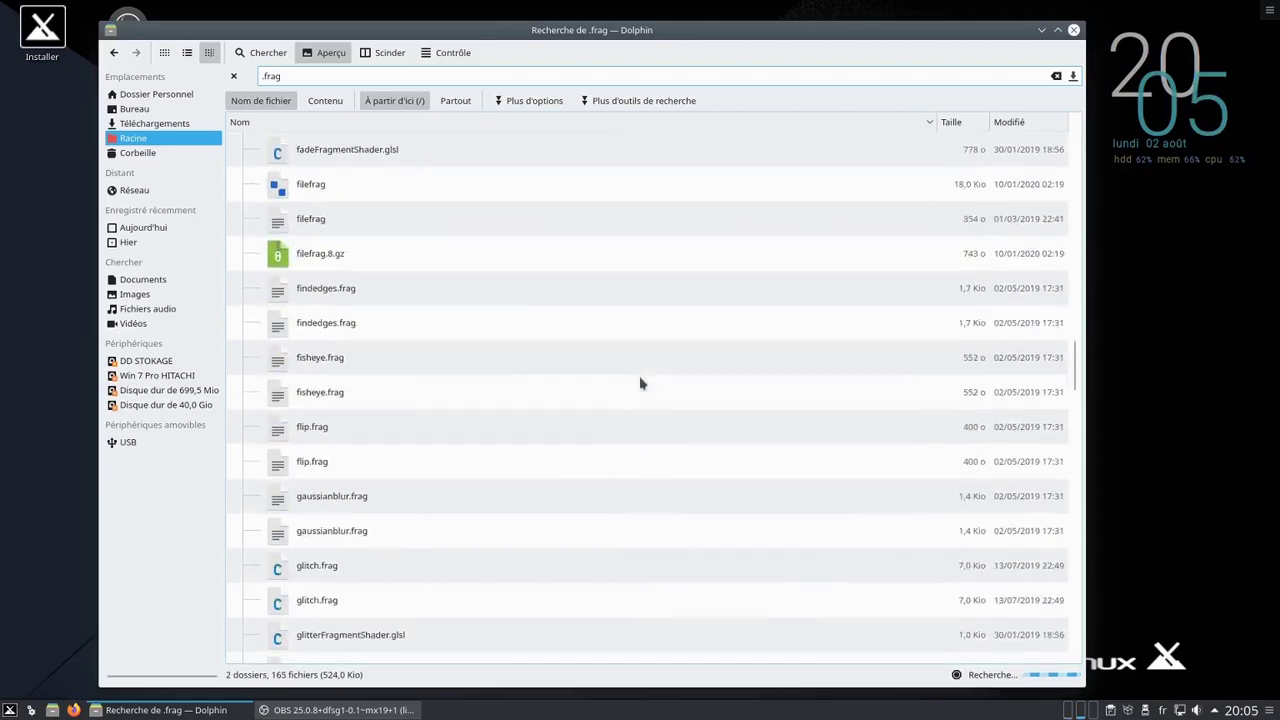
scroll(641, 383, up, 1)
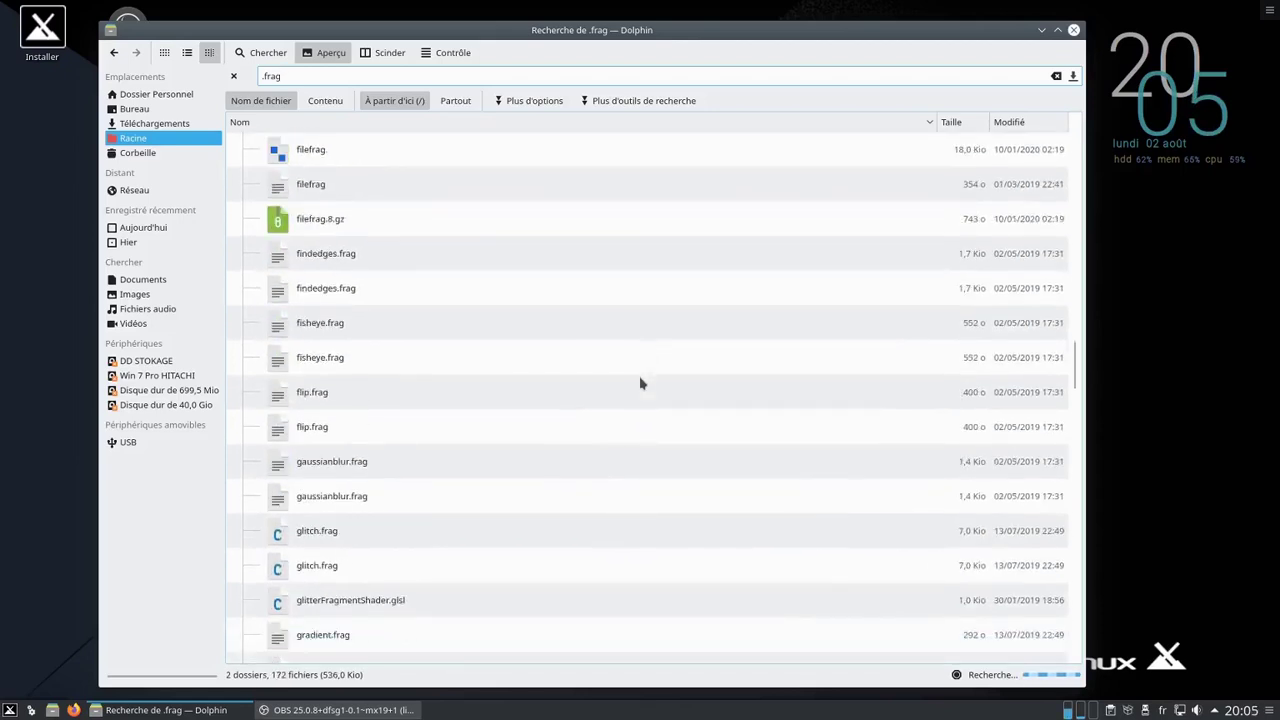
scroll(641, 381, up, 6)
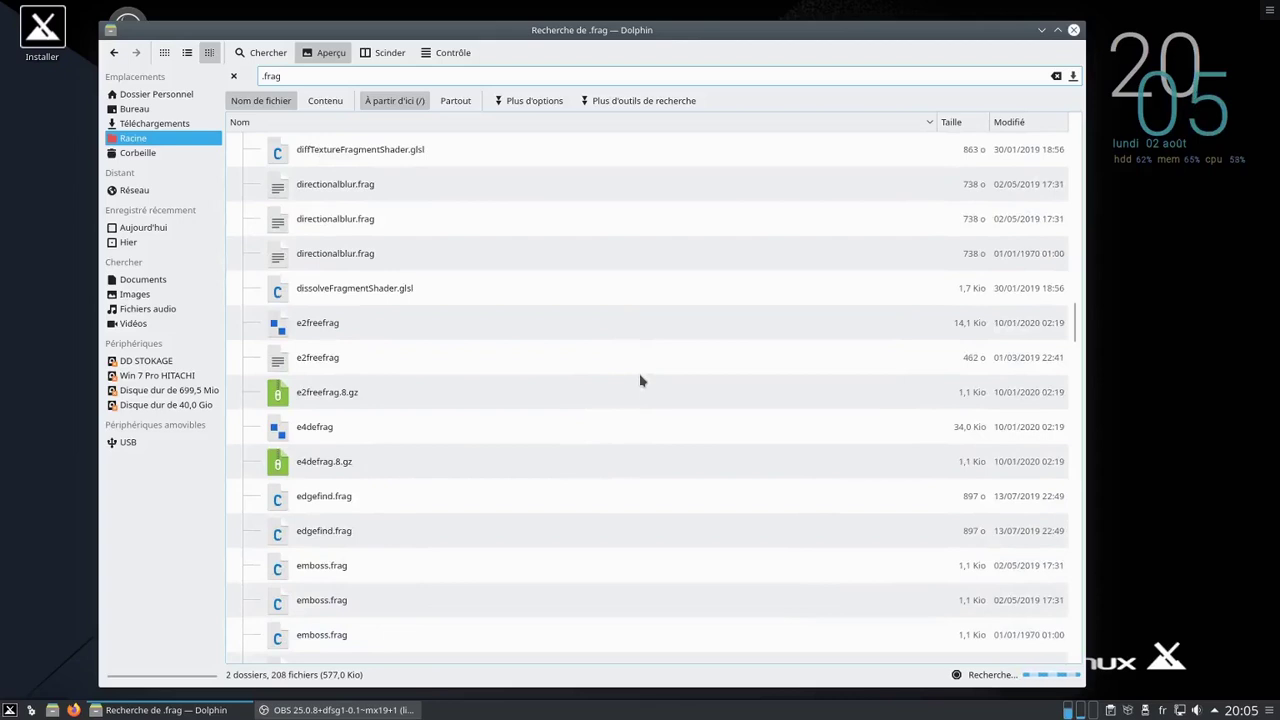
scroll(641, 380, down, 1)
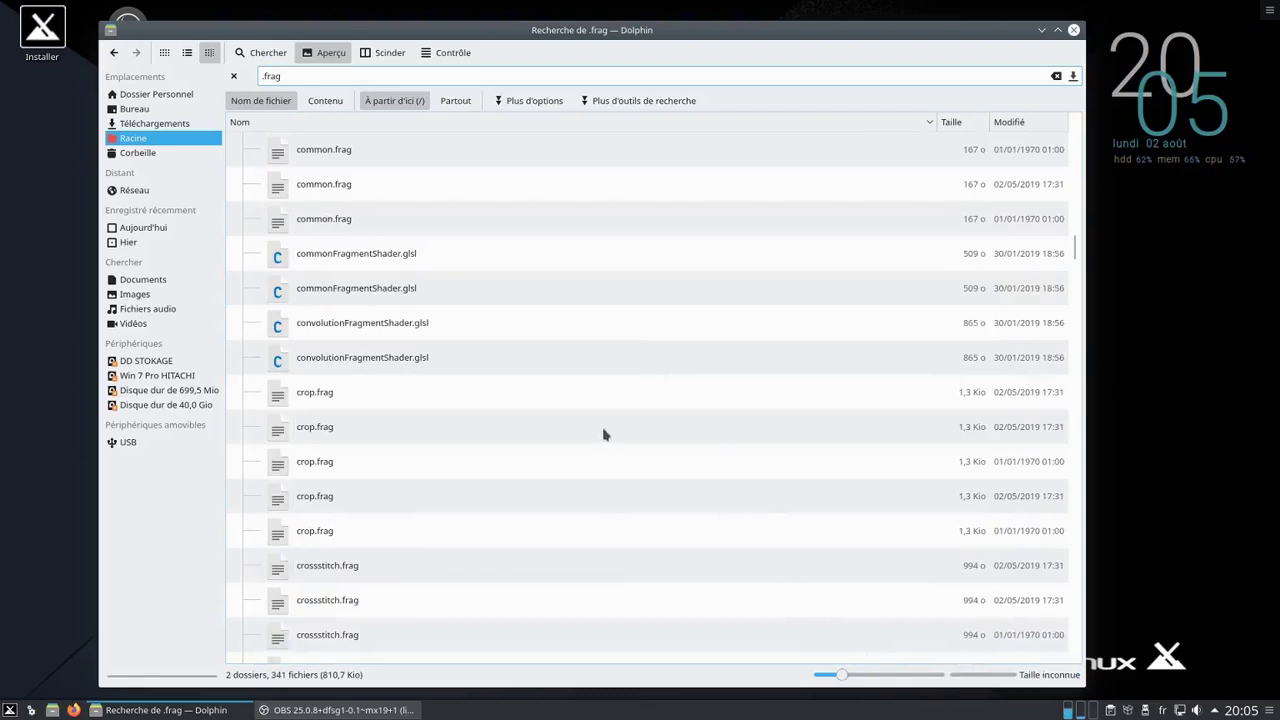
scroll(604, 434, down, 1)
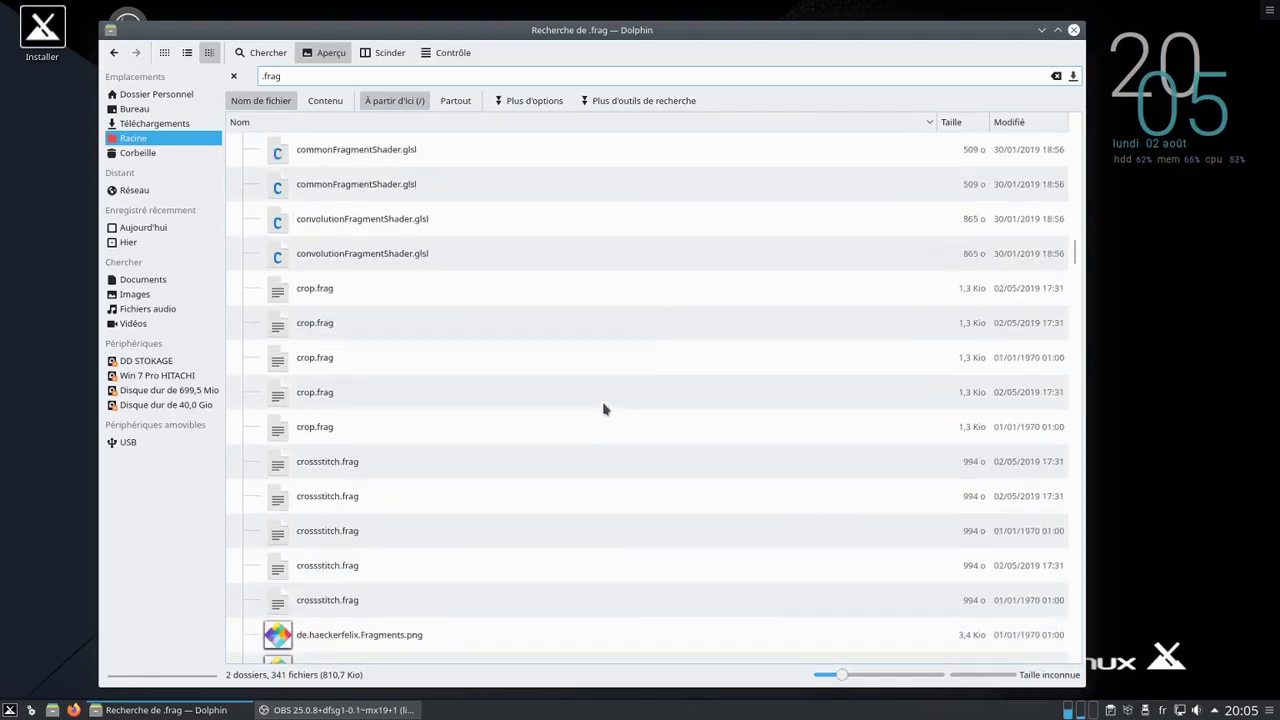
scroll(604, 408, down, 2)
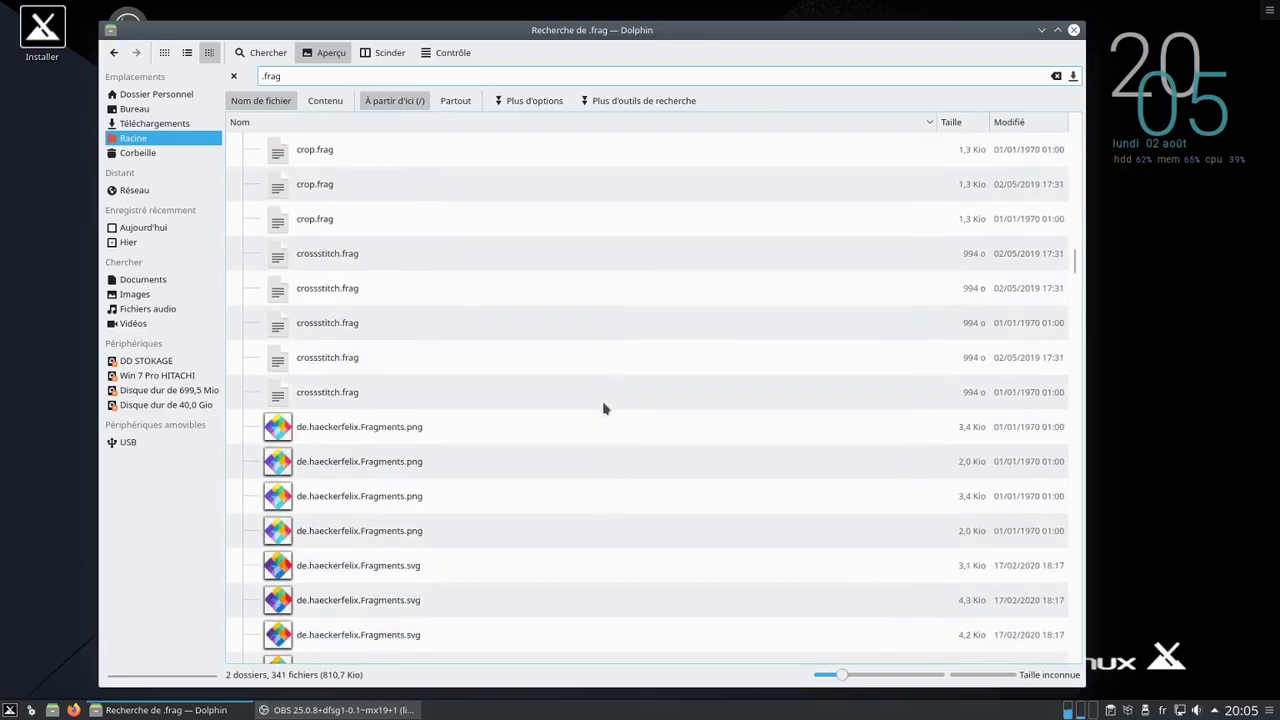
scroll(740, 398, down, 5)
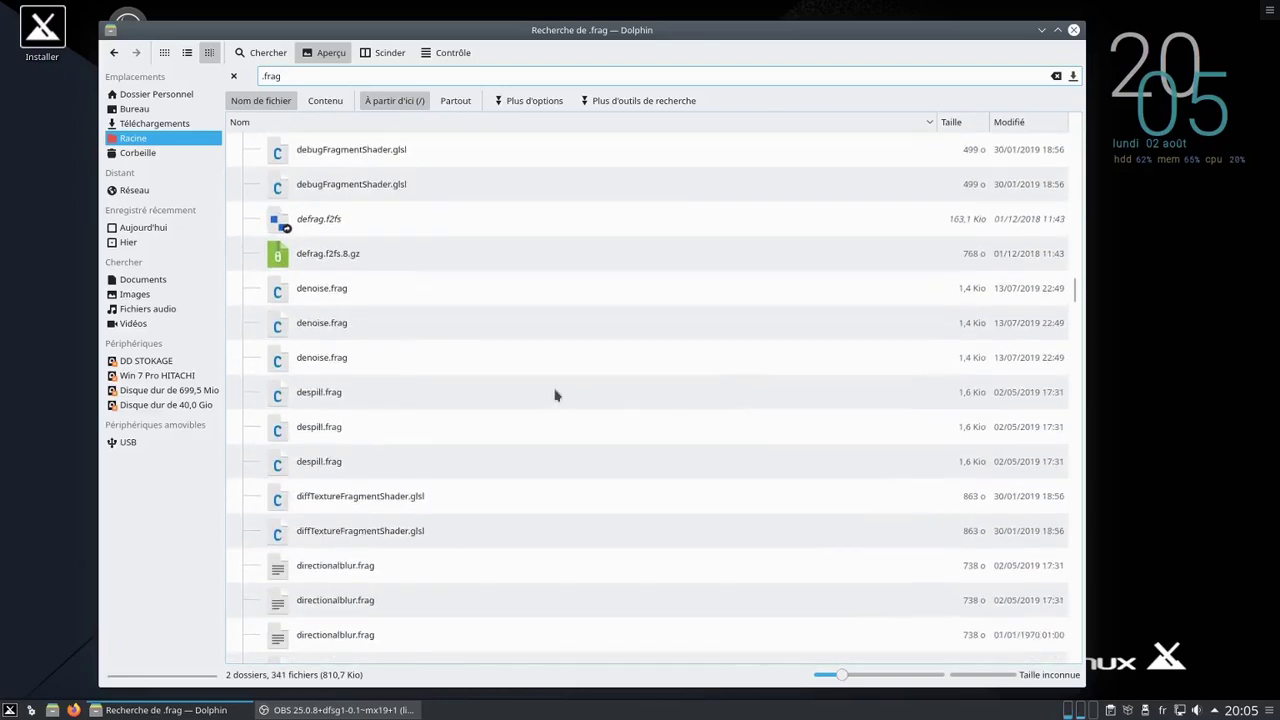
right_click(336, 363)
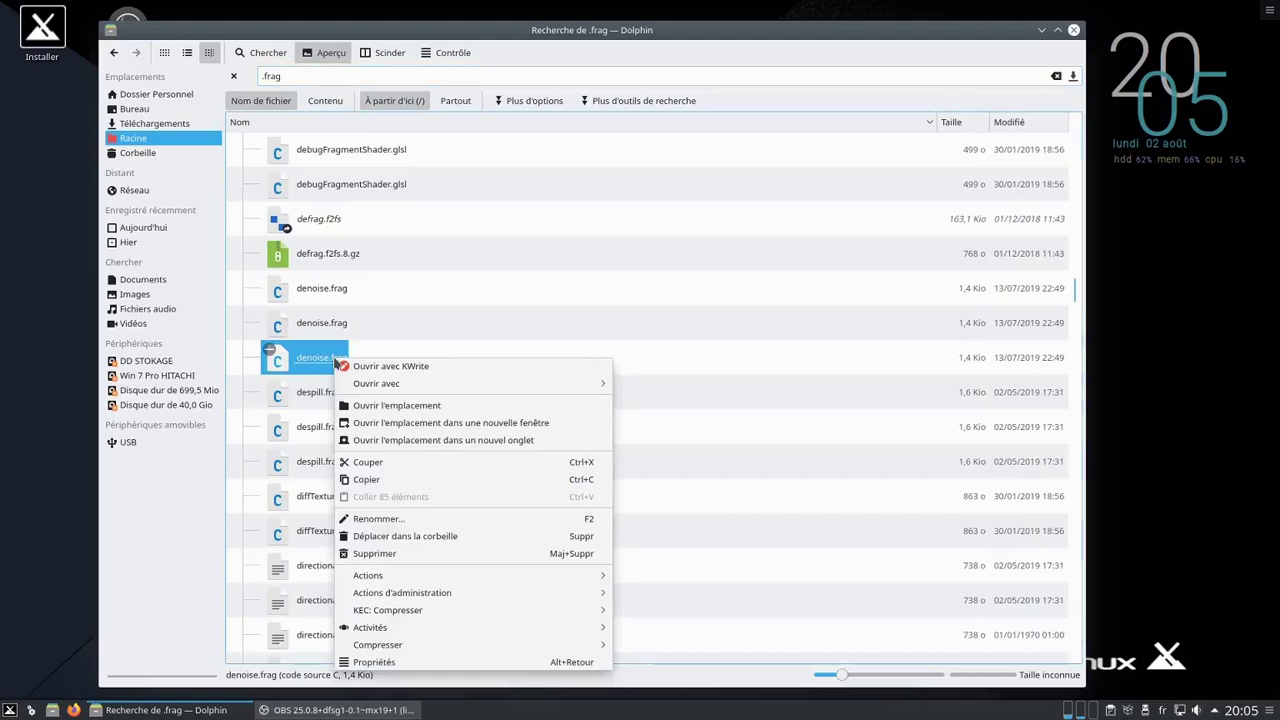
click(440, 428)
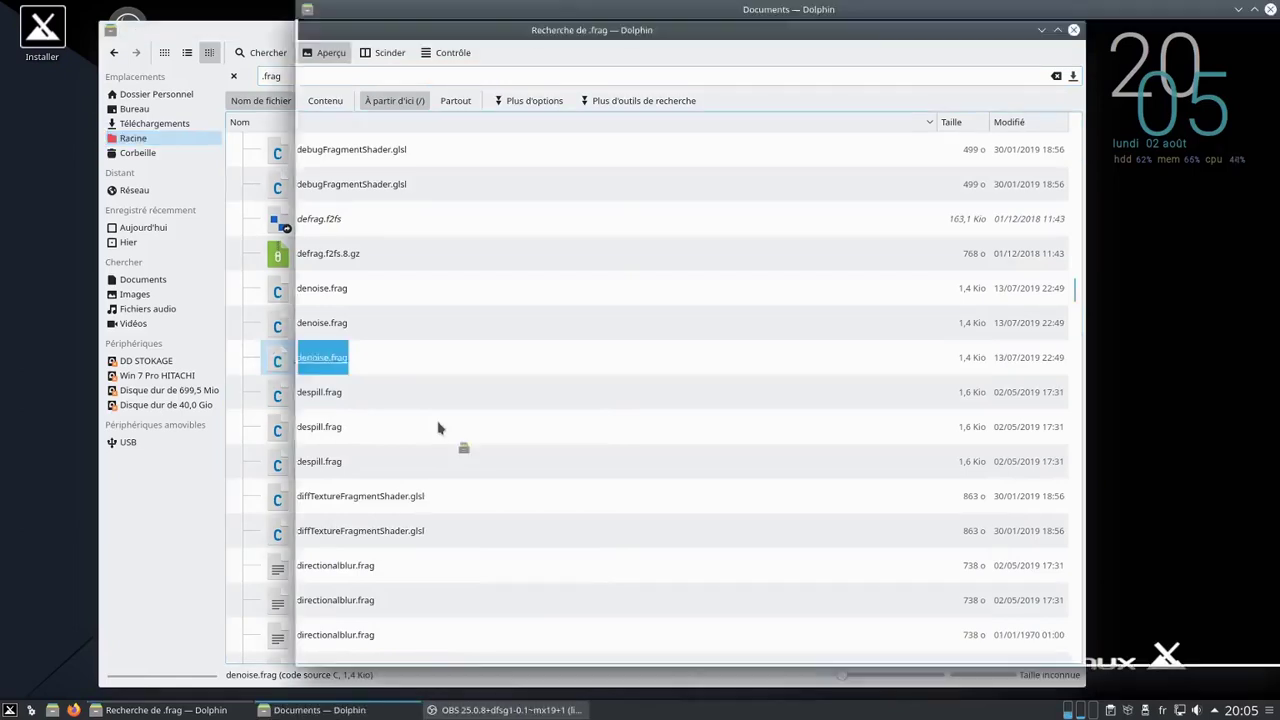
scroll(830, 90, down, 1)
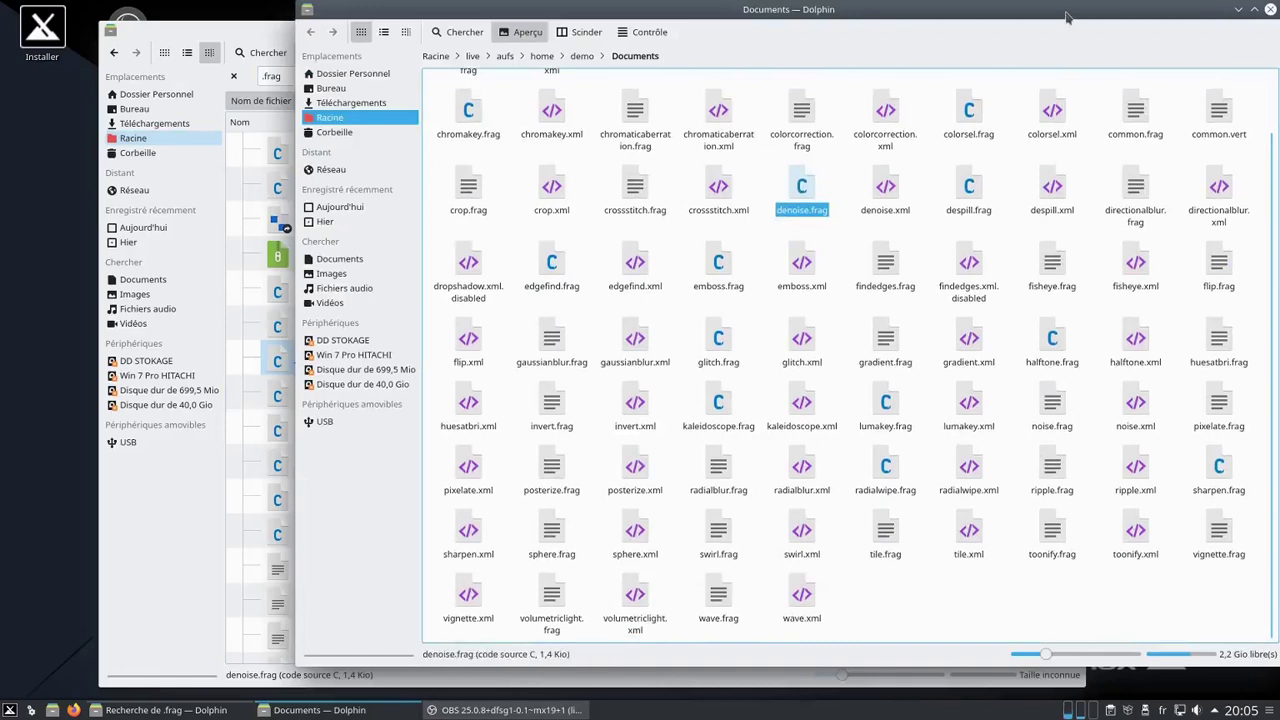
click(1268, 9)
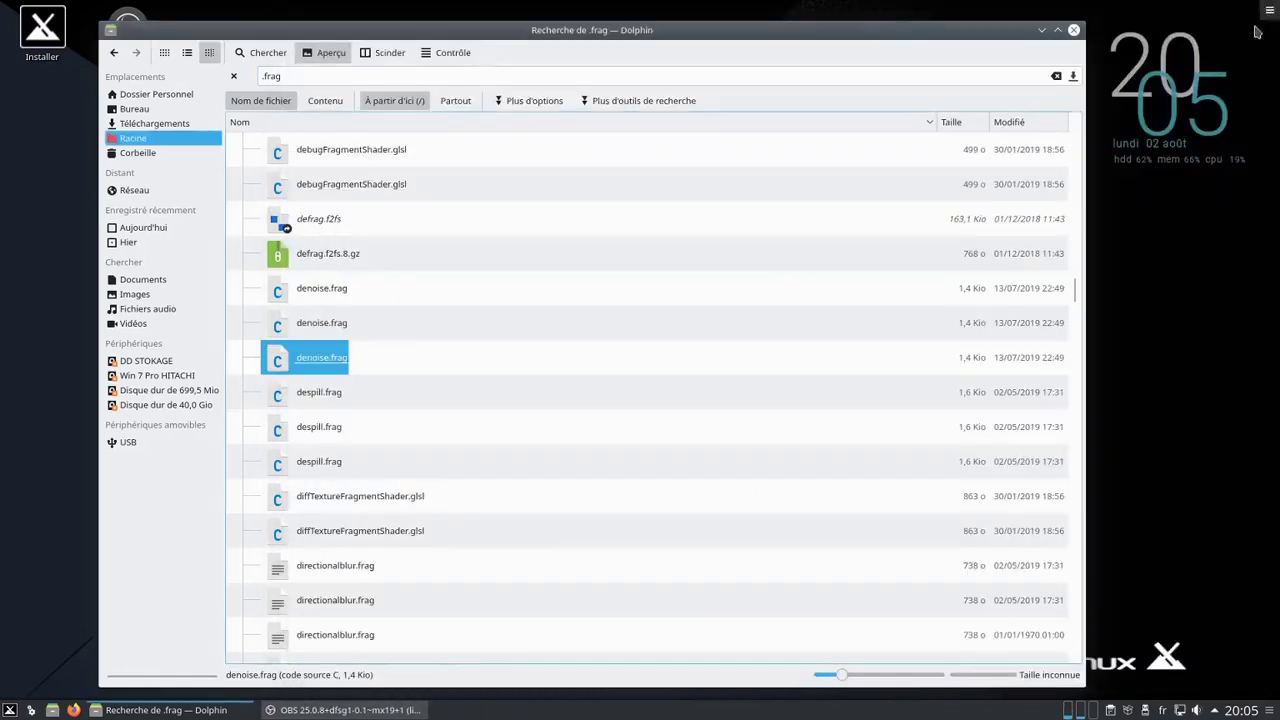
scroll(445, 393, down, 10)
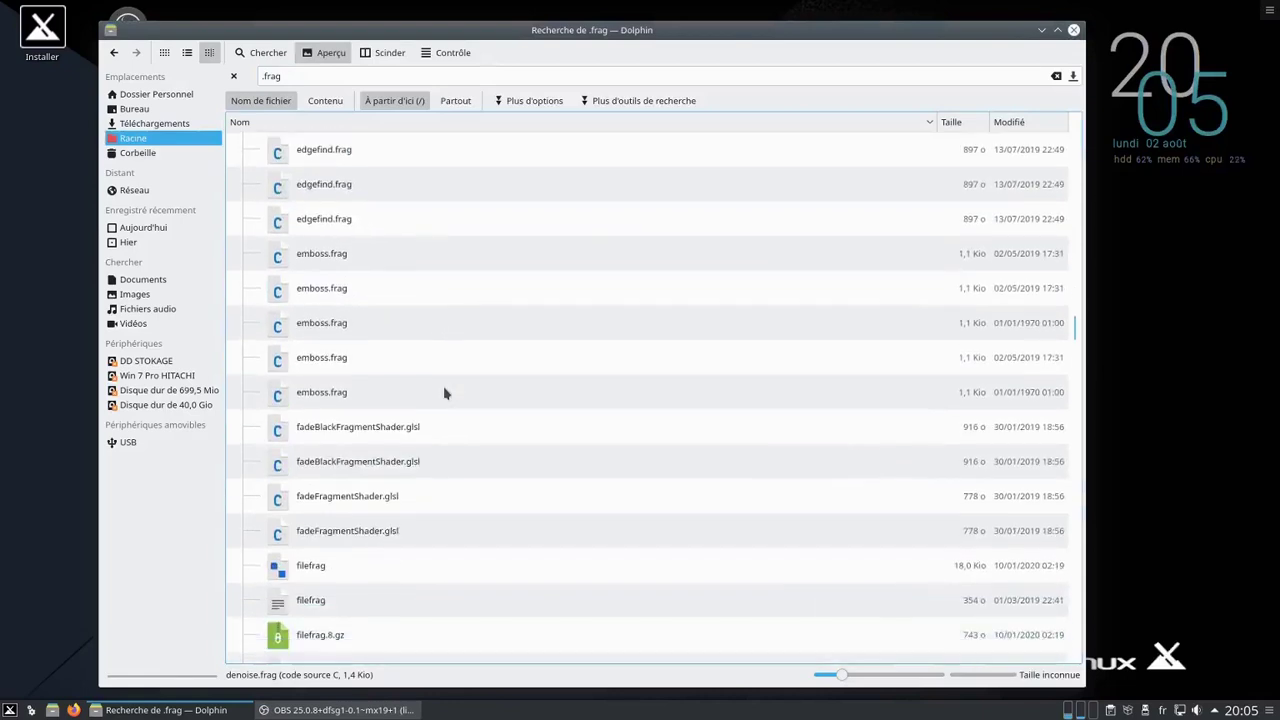
Open emboss.frag's effects folder in a new window and move it aside to reveal the clock
right_click(330, 393)
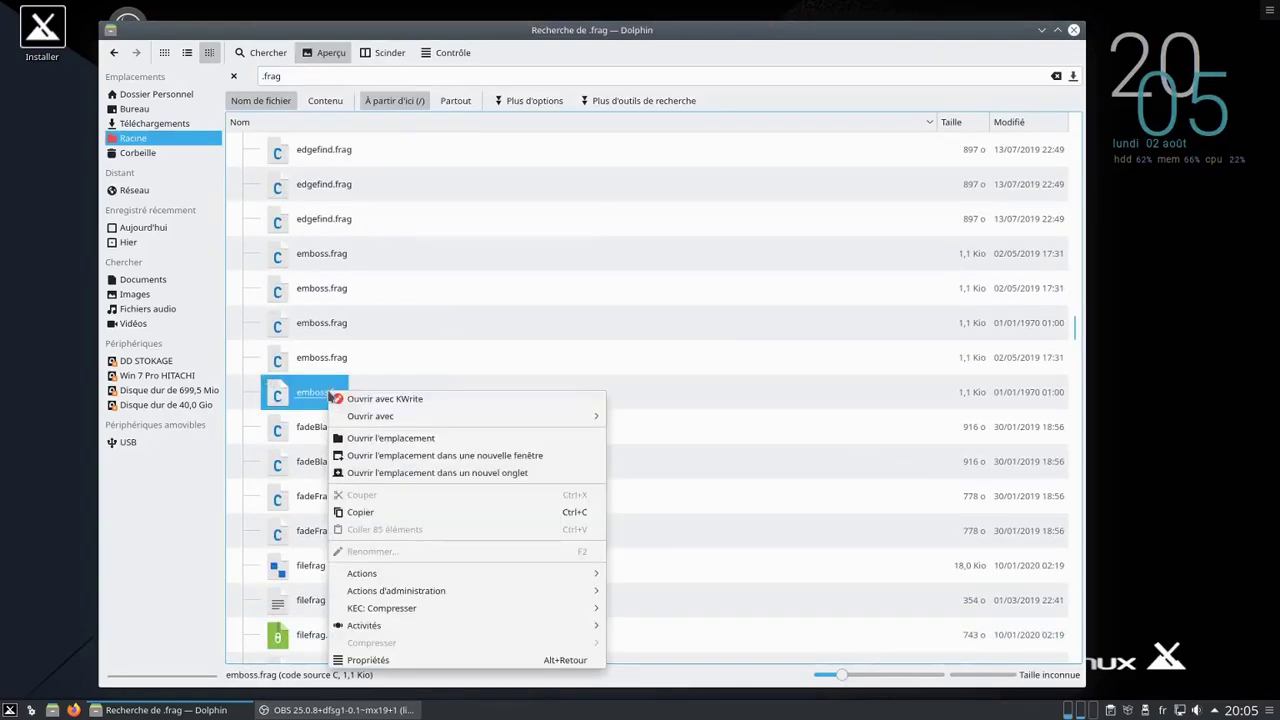
click(392, 459)
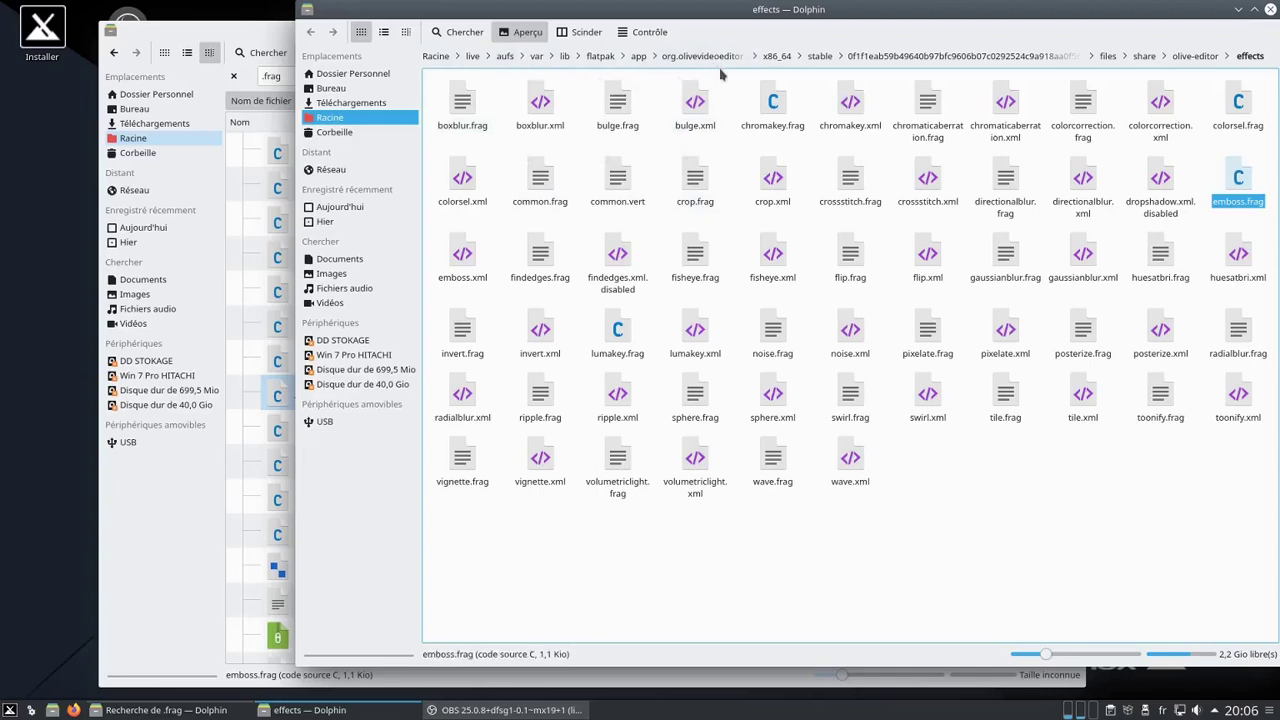
right_click(958, 545)
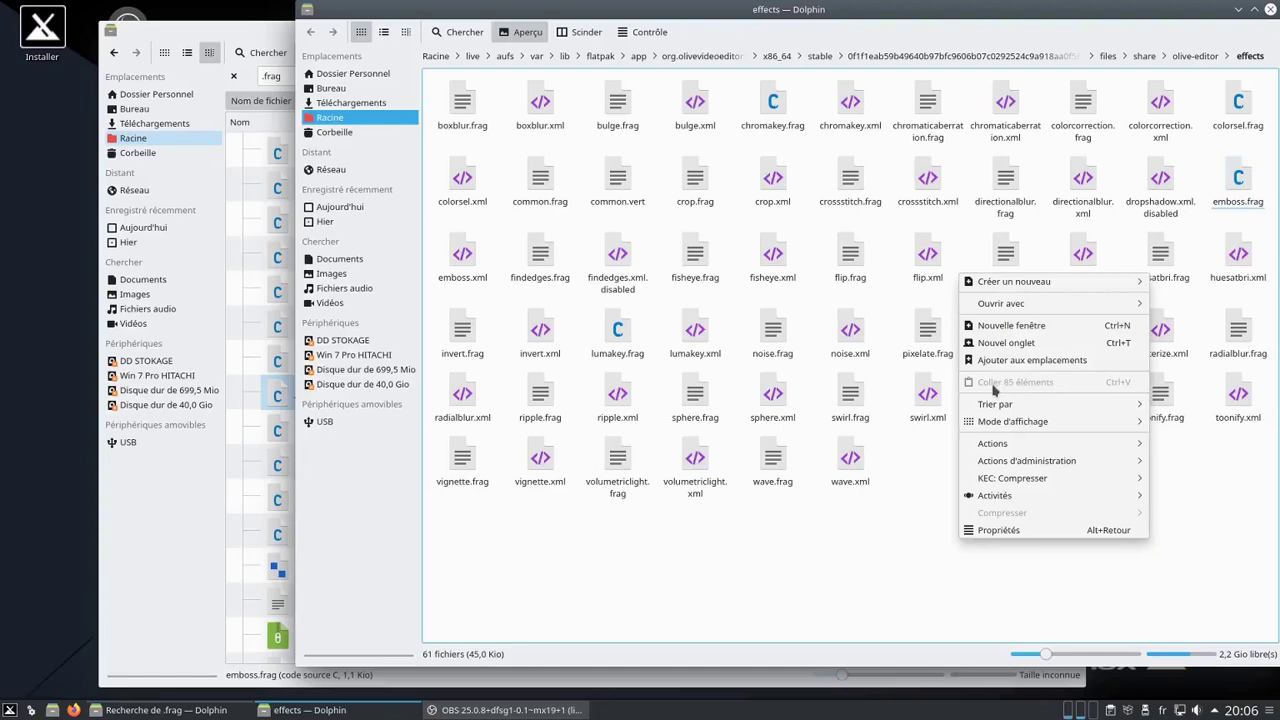
click(899, 562)
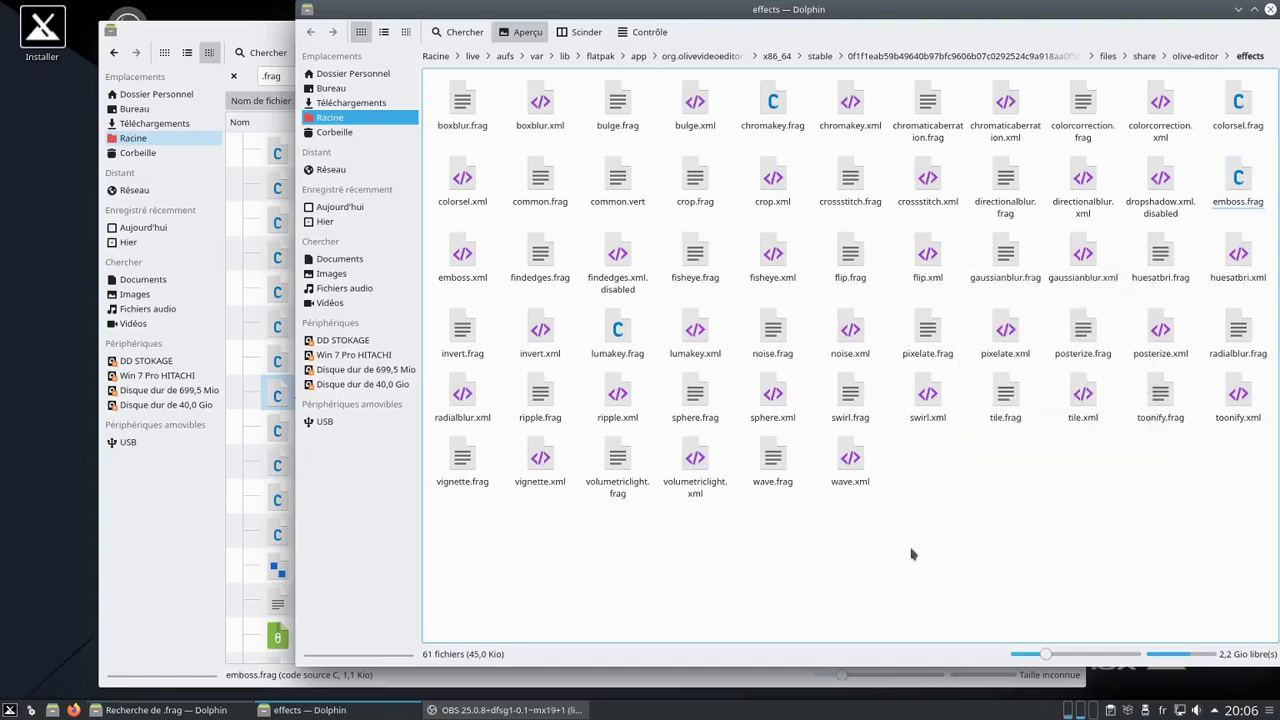
right_click(1249, 61)
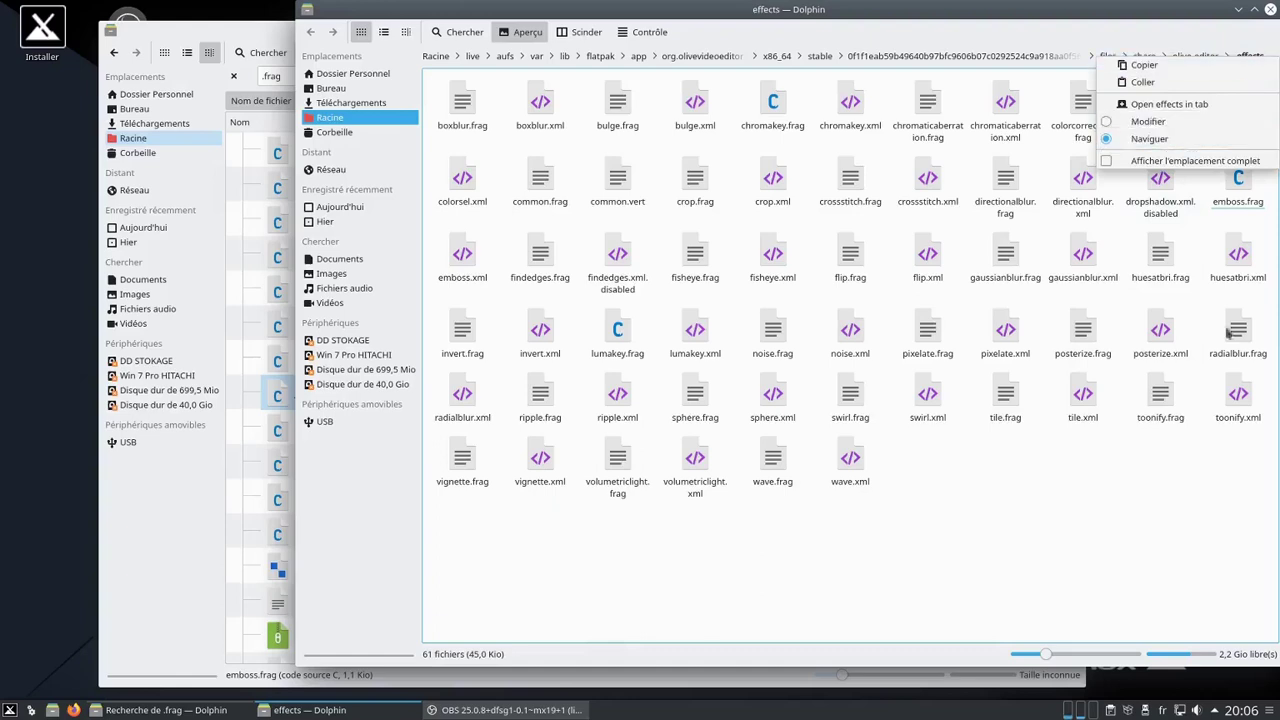
click(1077, 546)
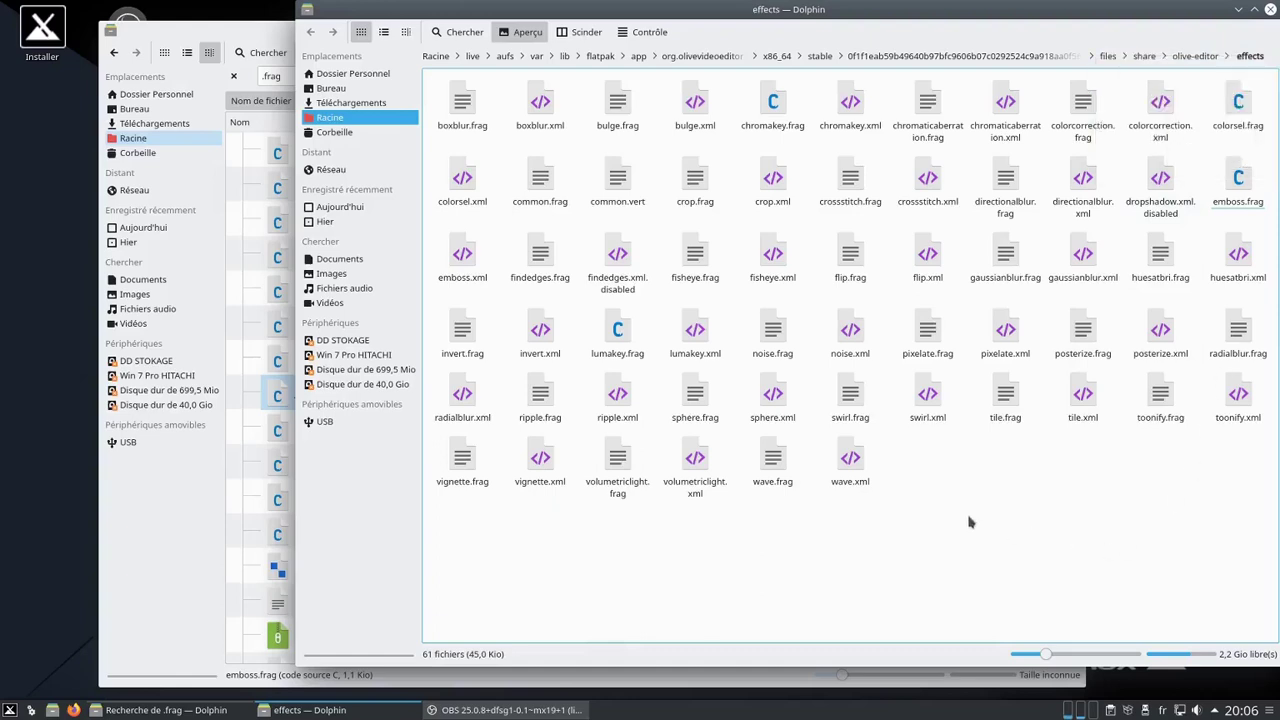
drag(1120, 15, 946, 49)
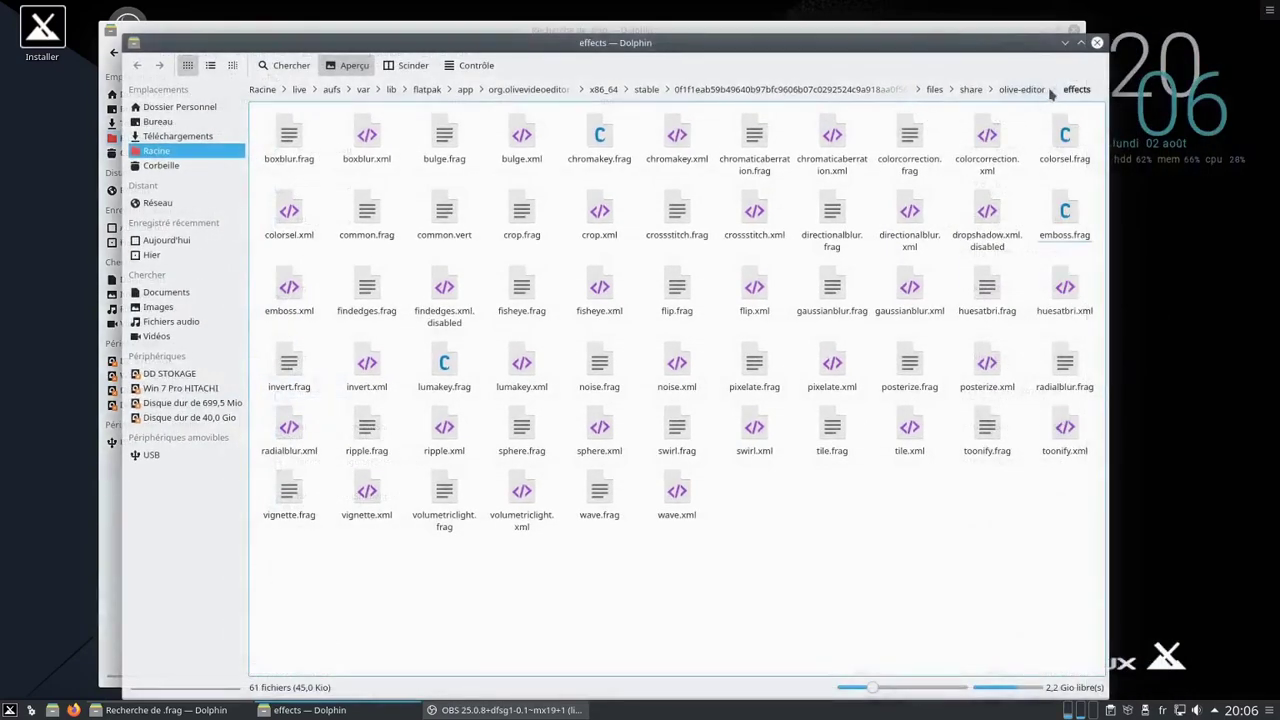
Go up to olive-editor, browse into effects and back, then bring up the effects folder's actions
click(1041, 92)
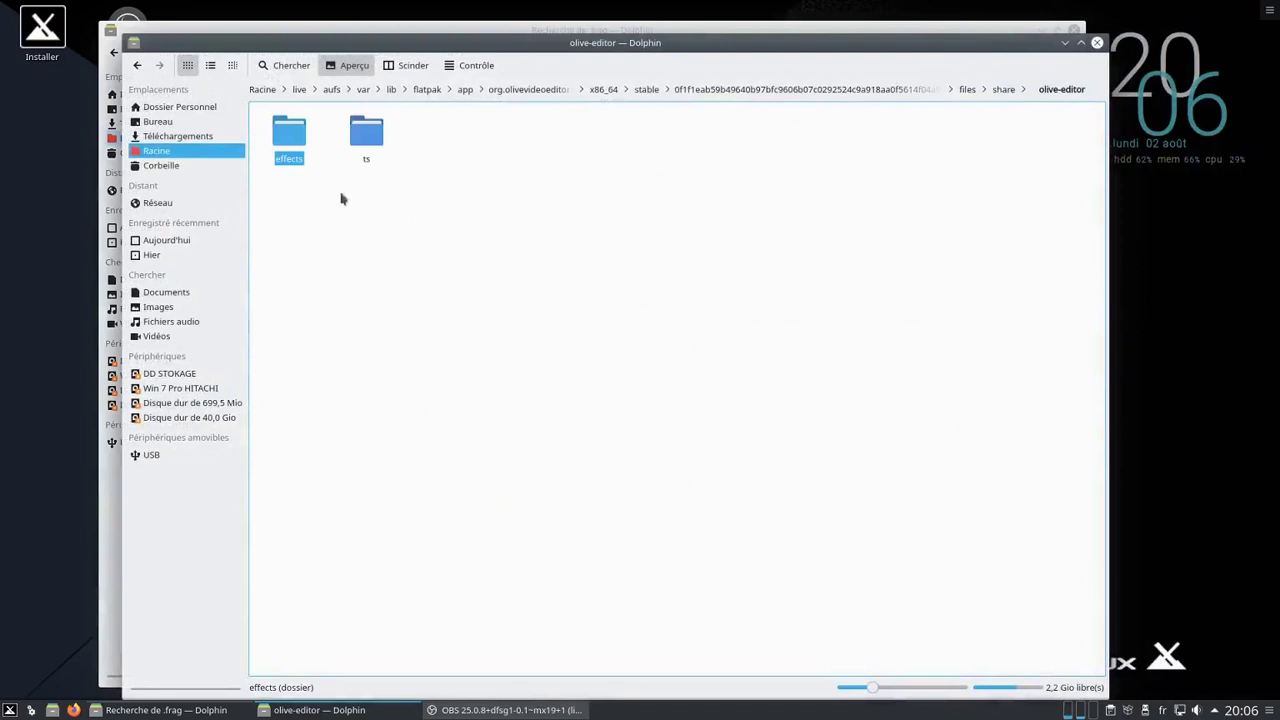
click(296, 145)
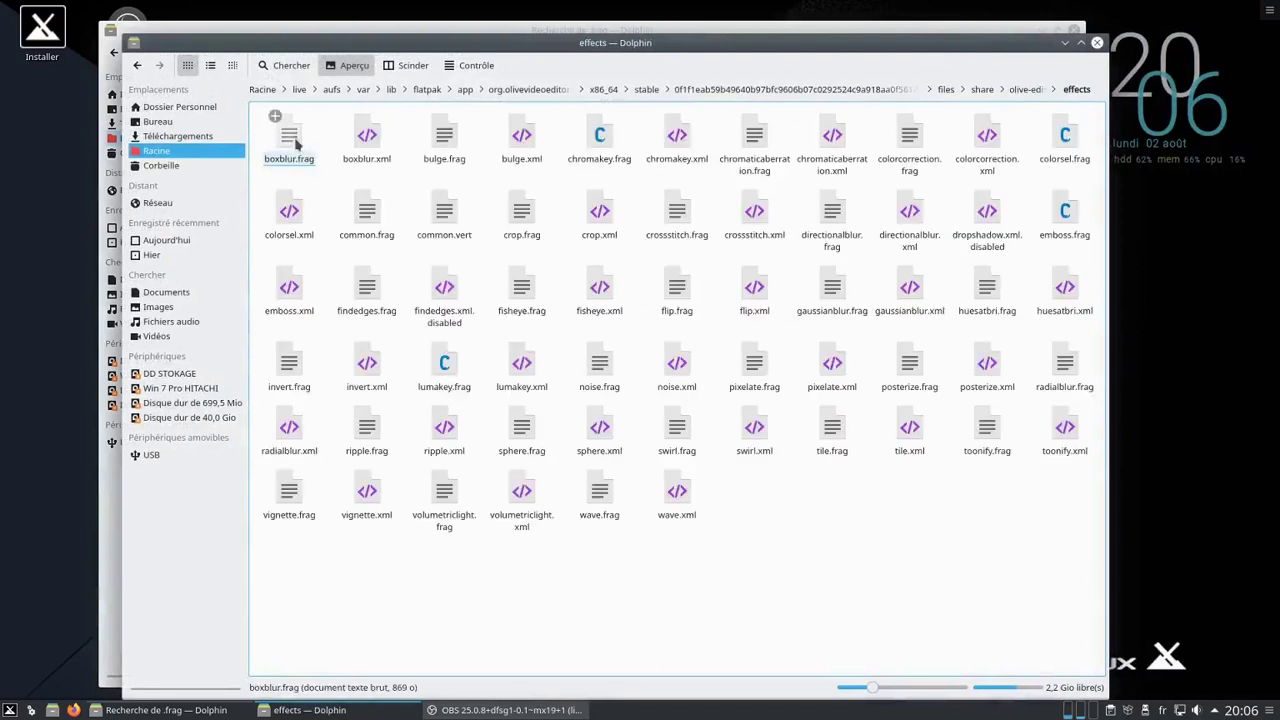
right_click(827, 553)
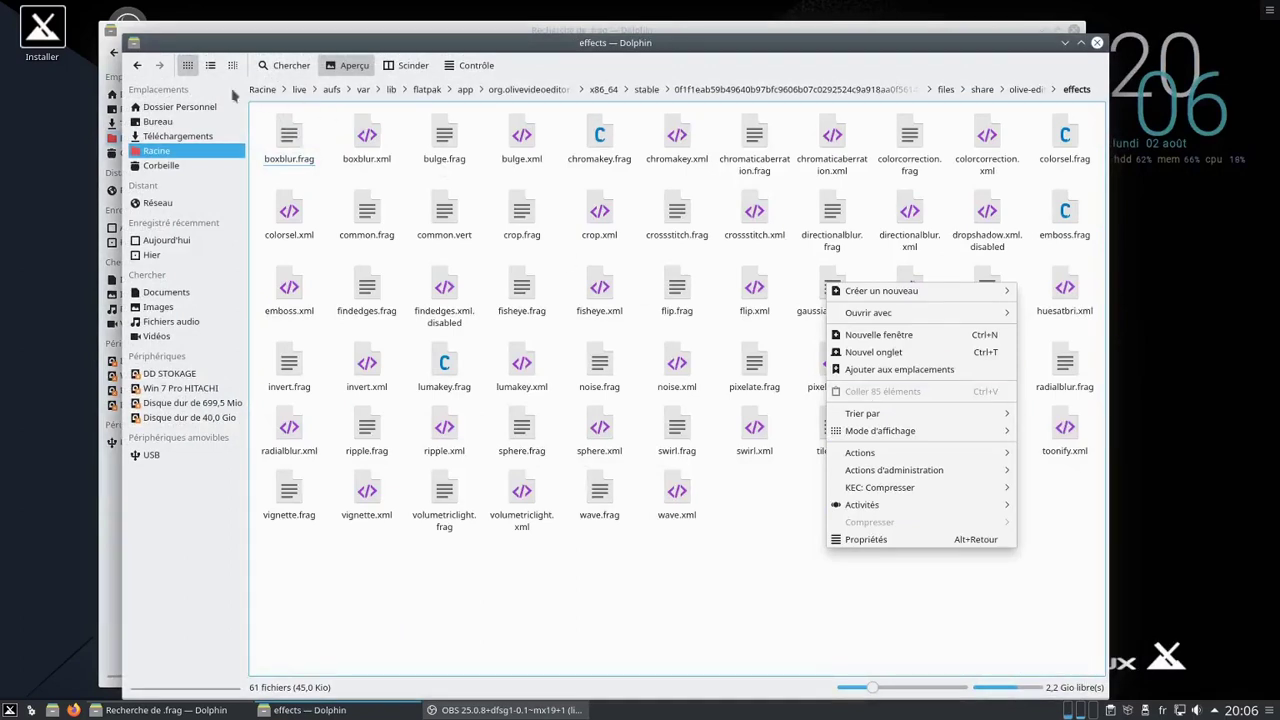
click(138, 68)
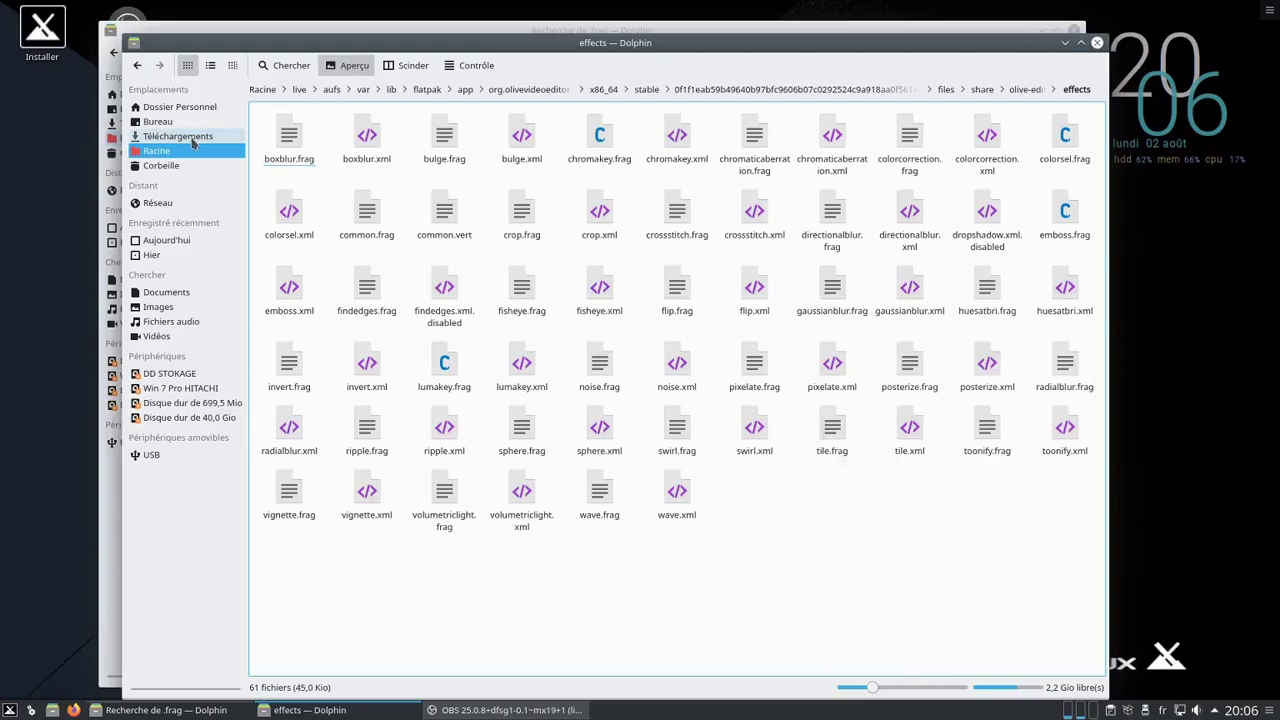
click(137, 65)
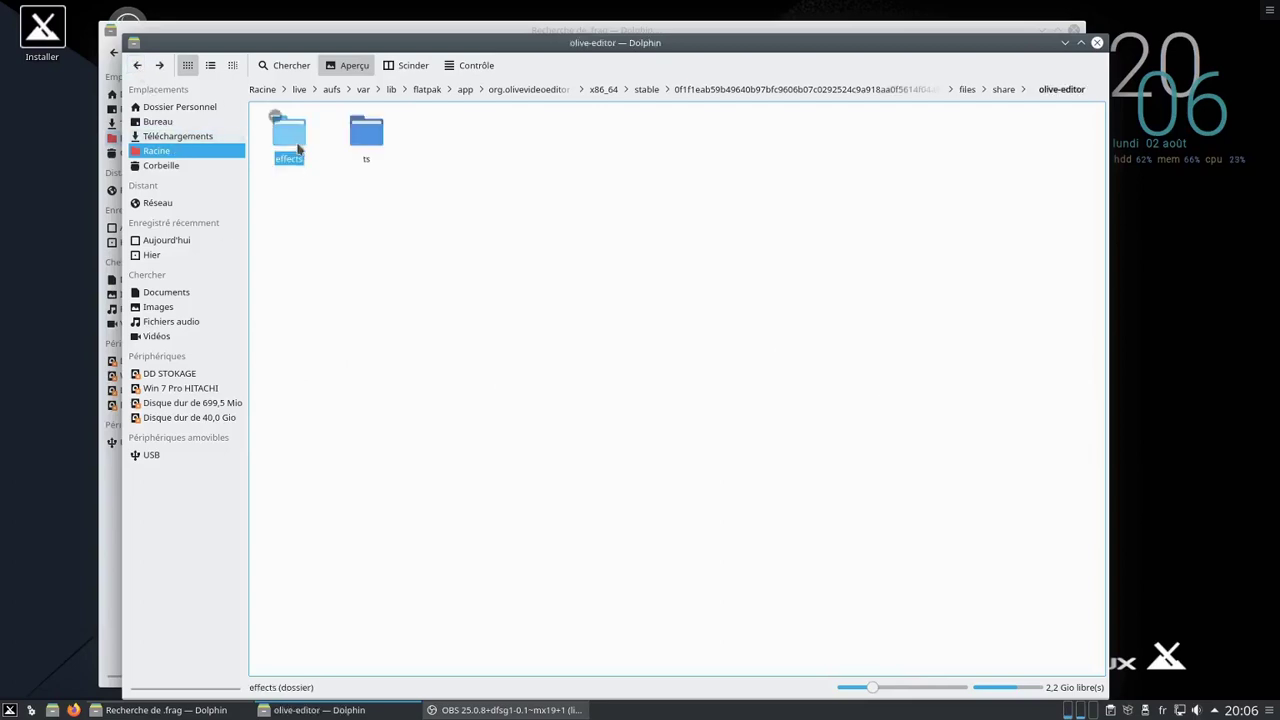
click(346, 247)
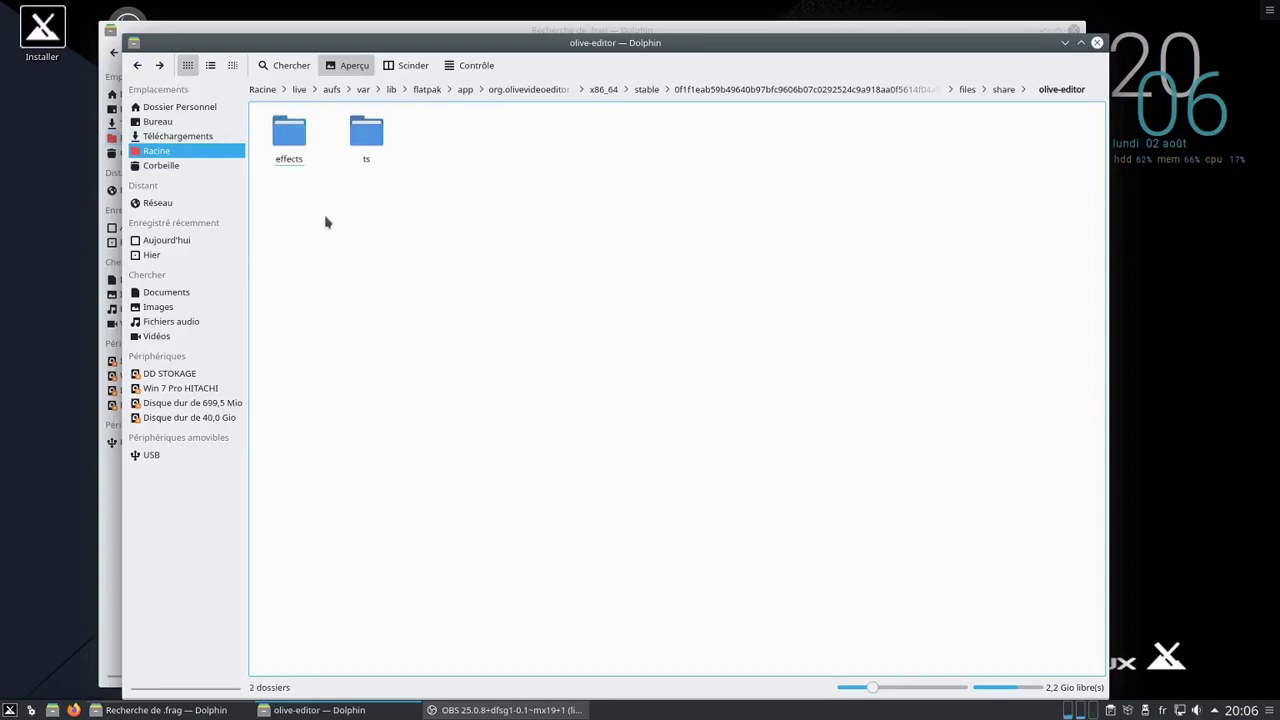
right_click(296, 145)
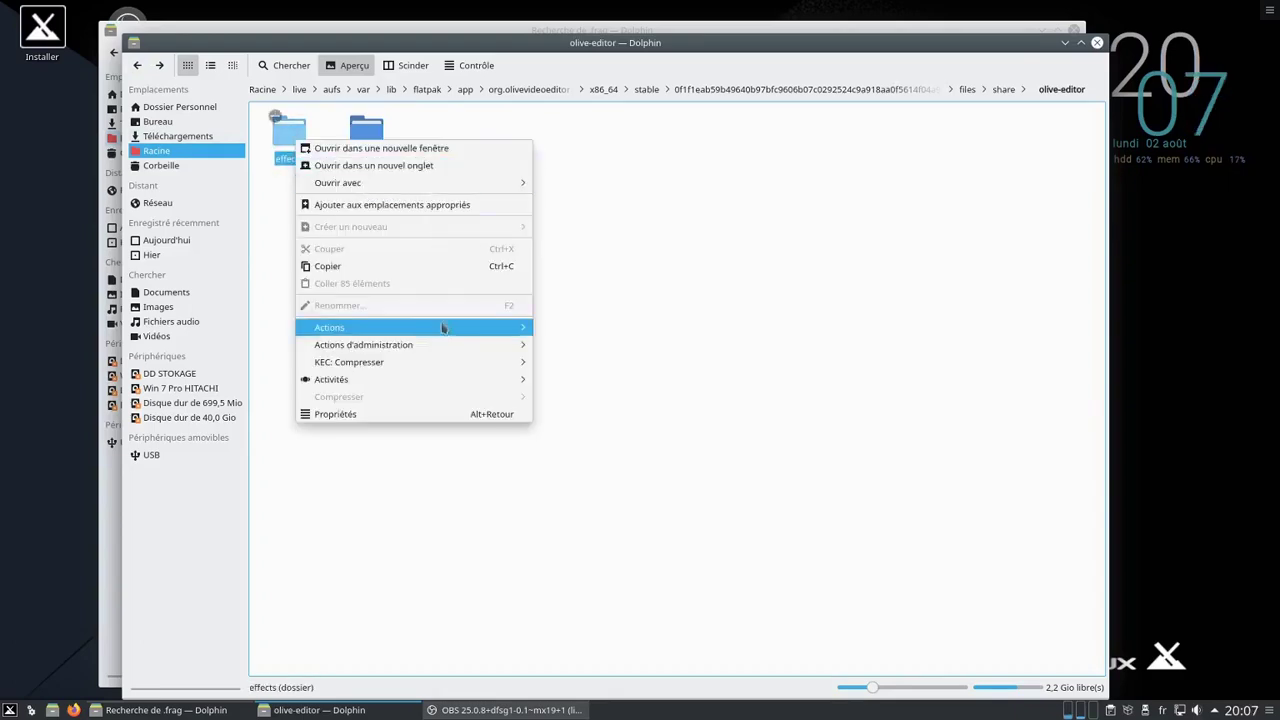
Recursively assign the effects folder to the regular user via administrative actions, authenticating as root
mouse_move(430, 345)
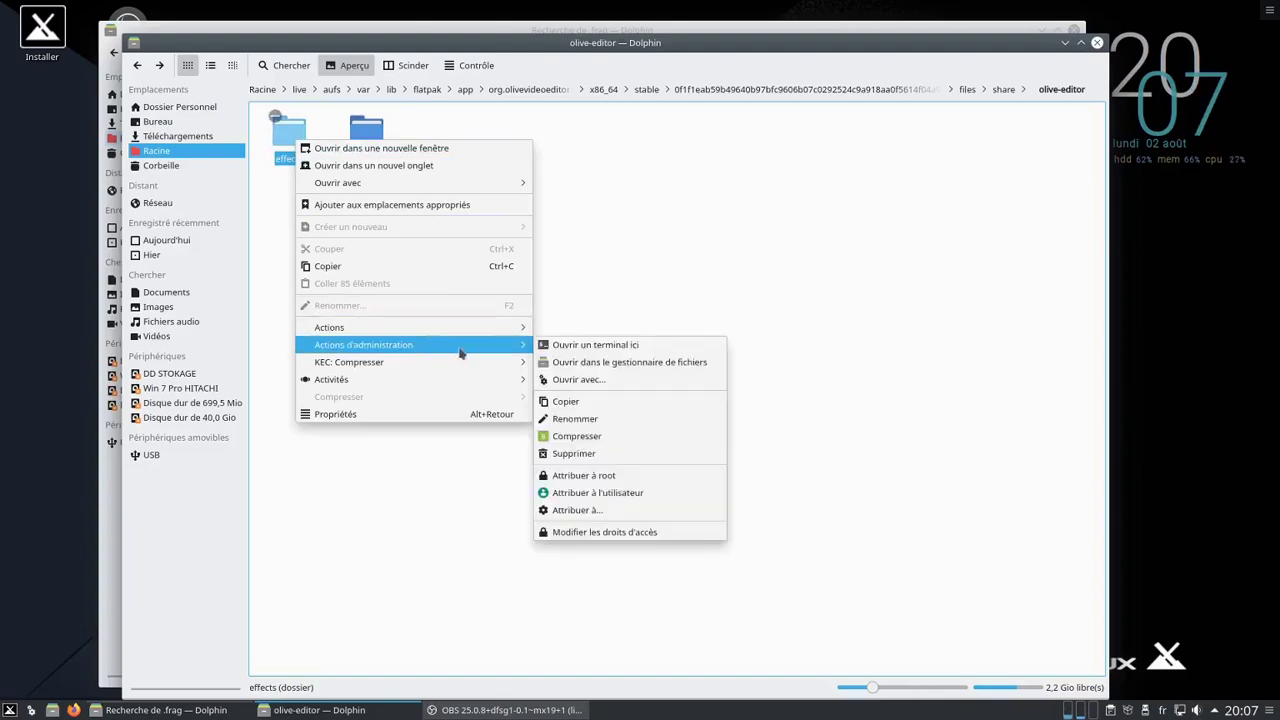
click(601, 494)
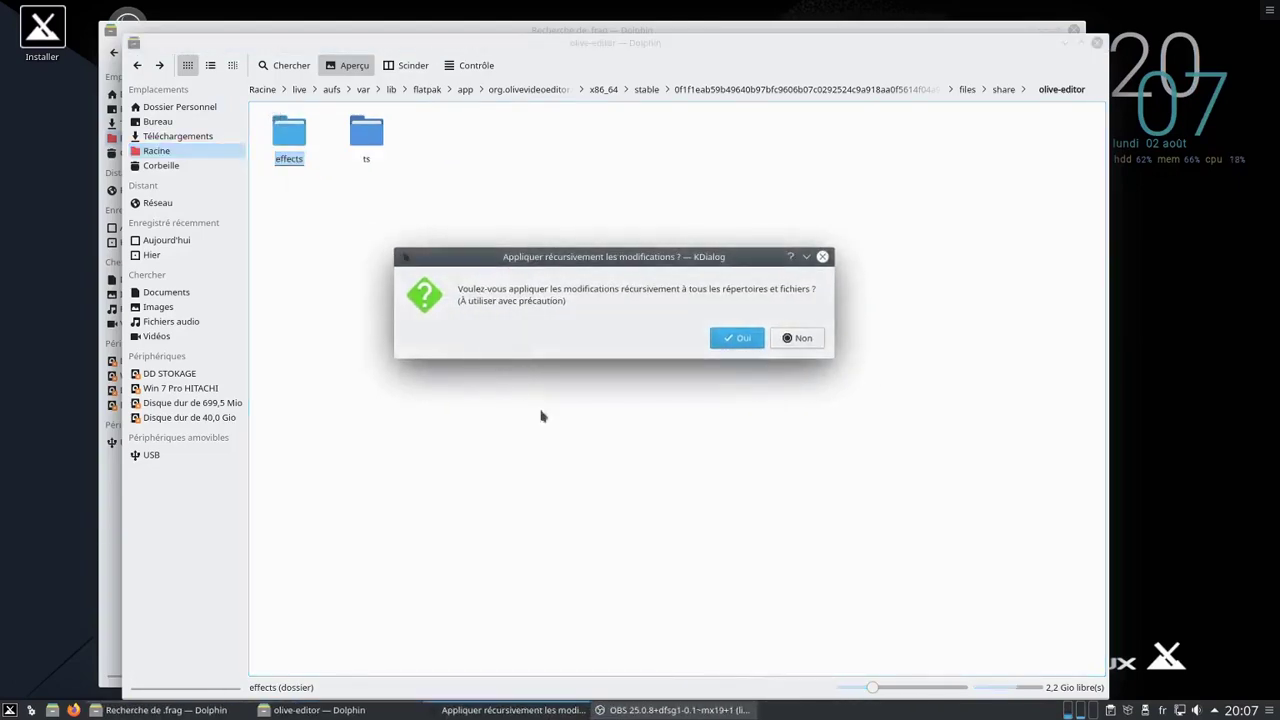
click(741, 339)
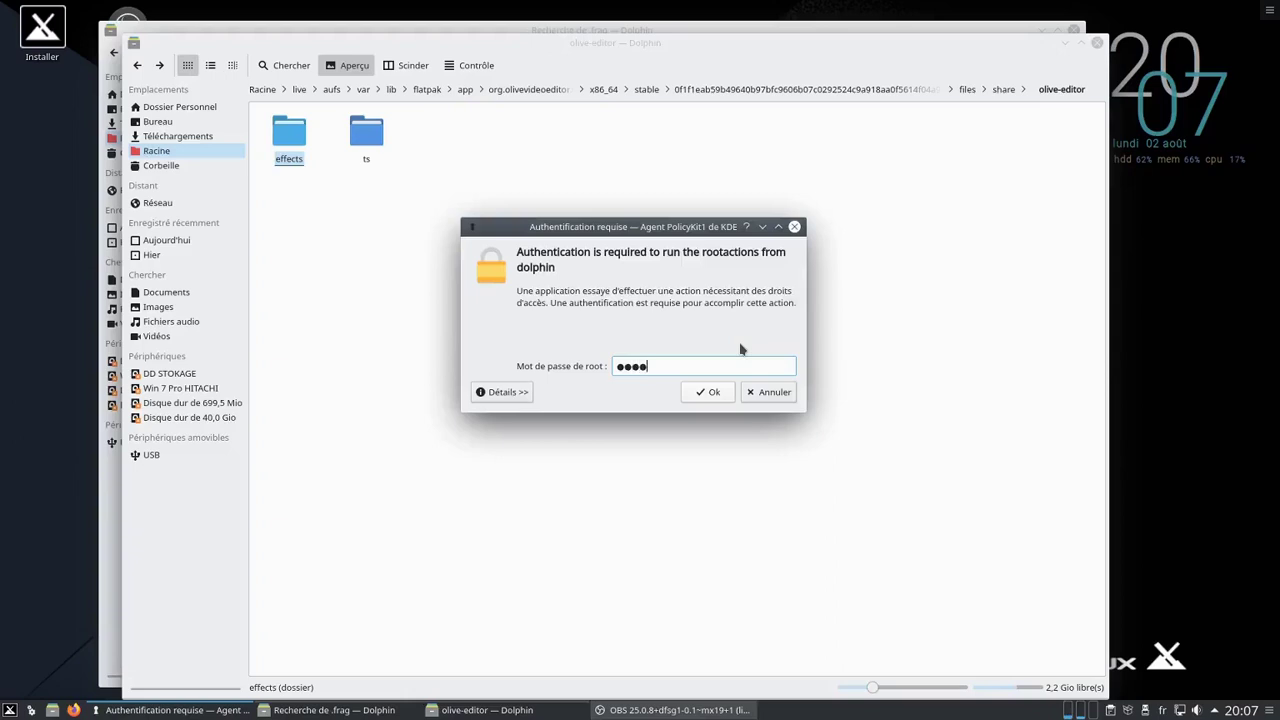
key(Return)
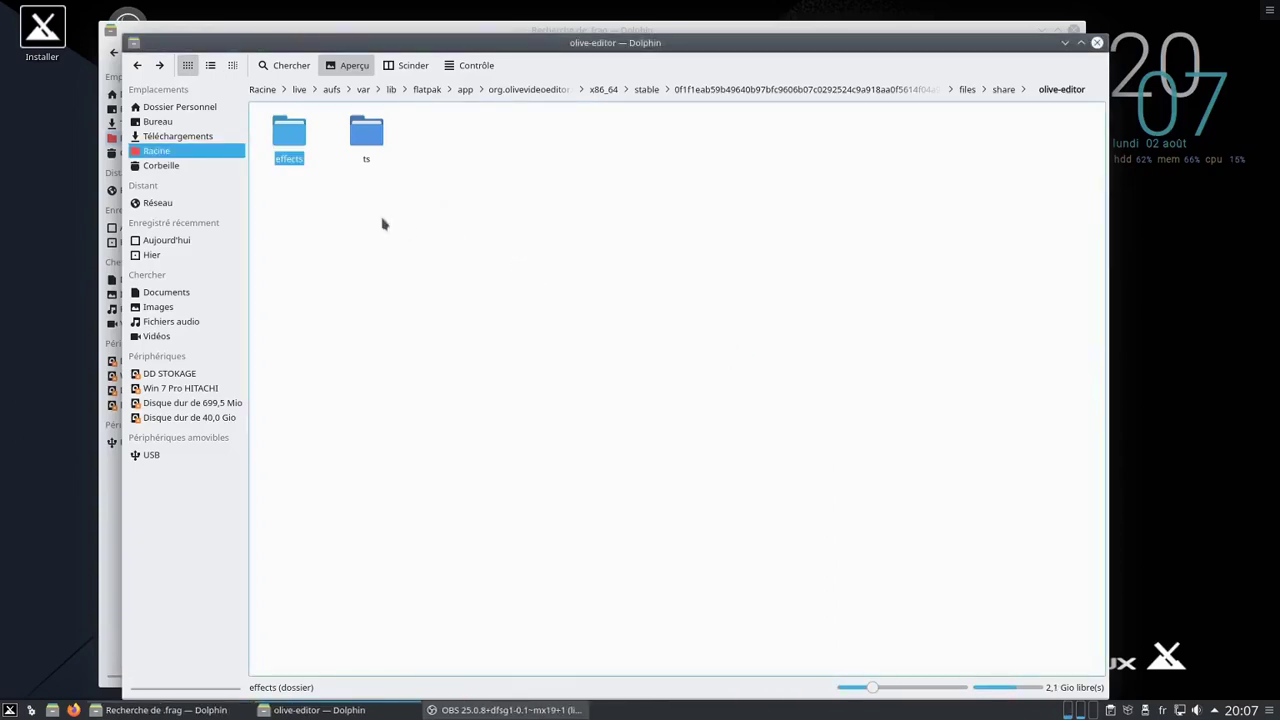
Paste the 85 copied shader files into effects, skipping all files that already exist
double_click(289, 134)
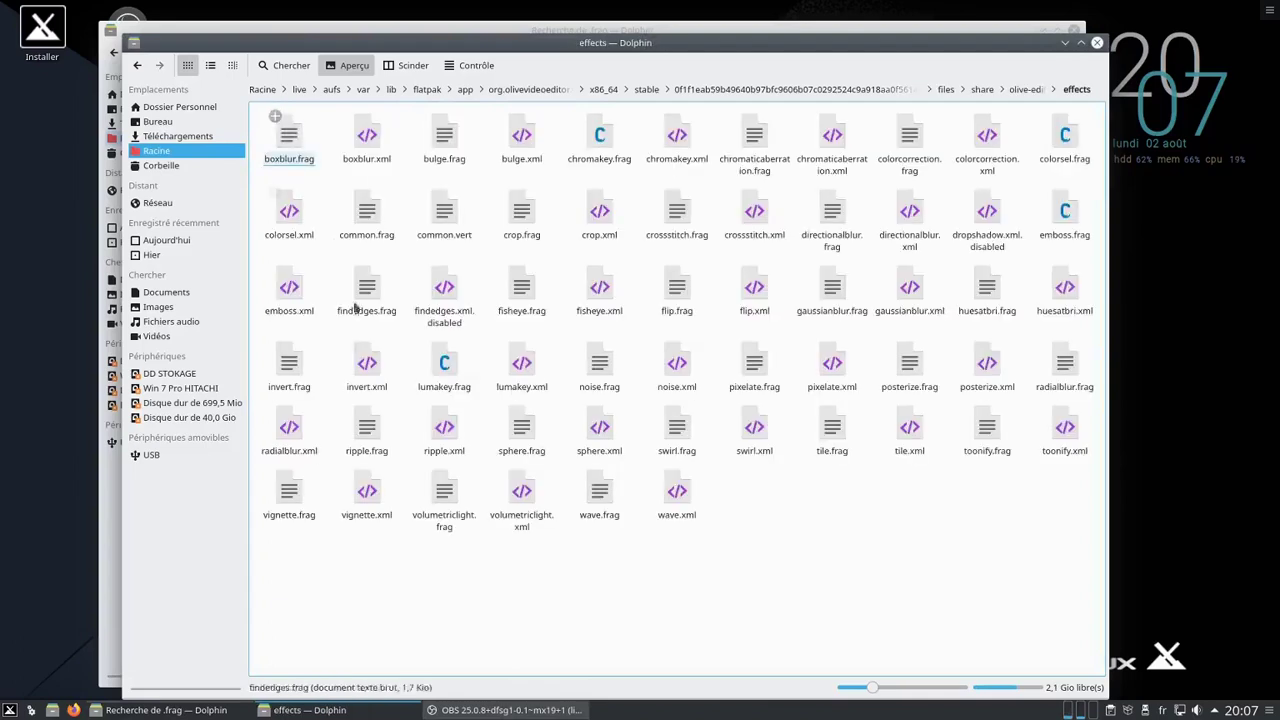
right_click(822, 574)
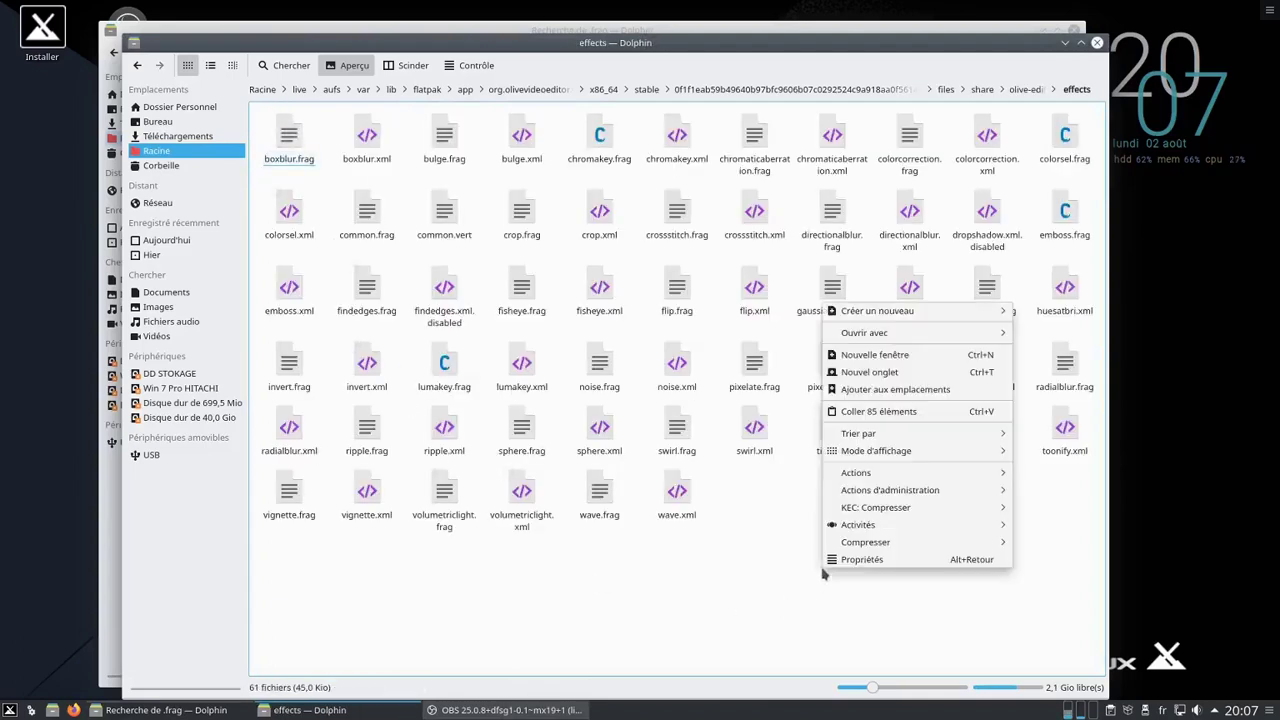
click(895, 414)
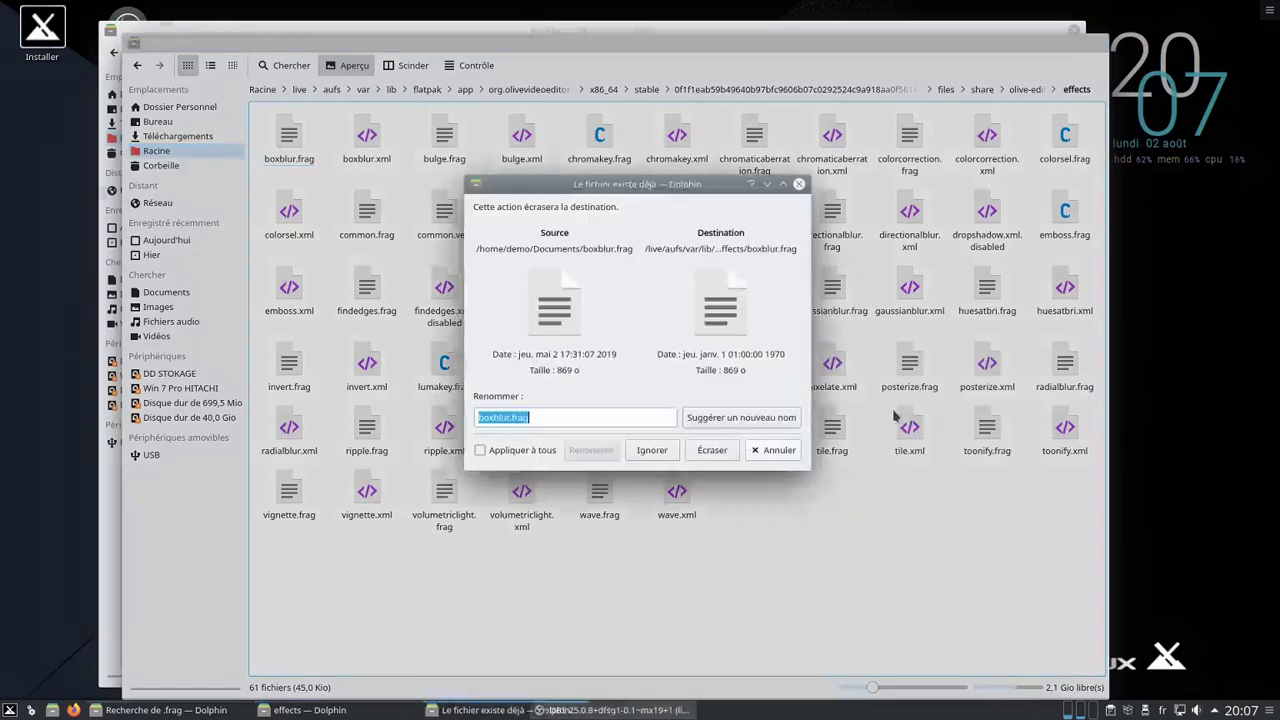
click(481, 450)
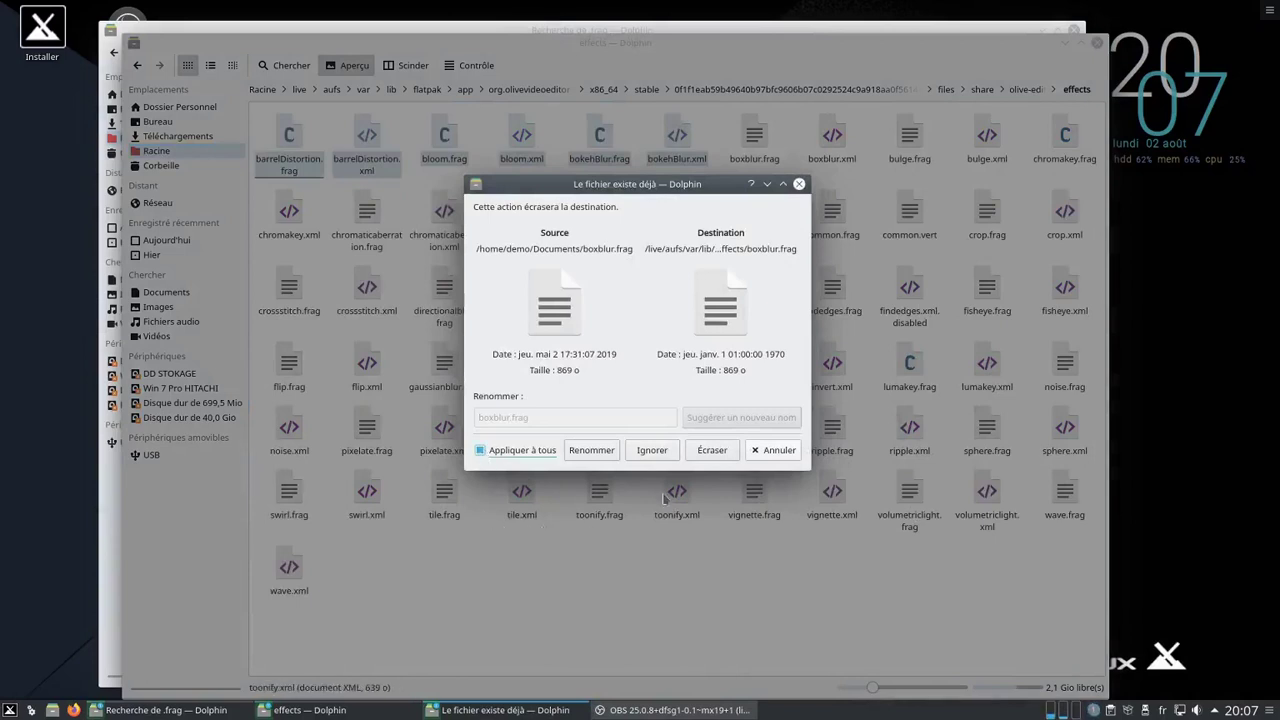
click(662, 452)
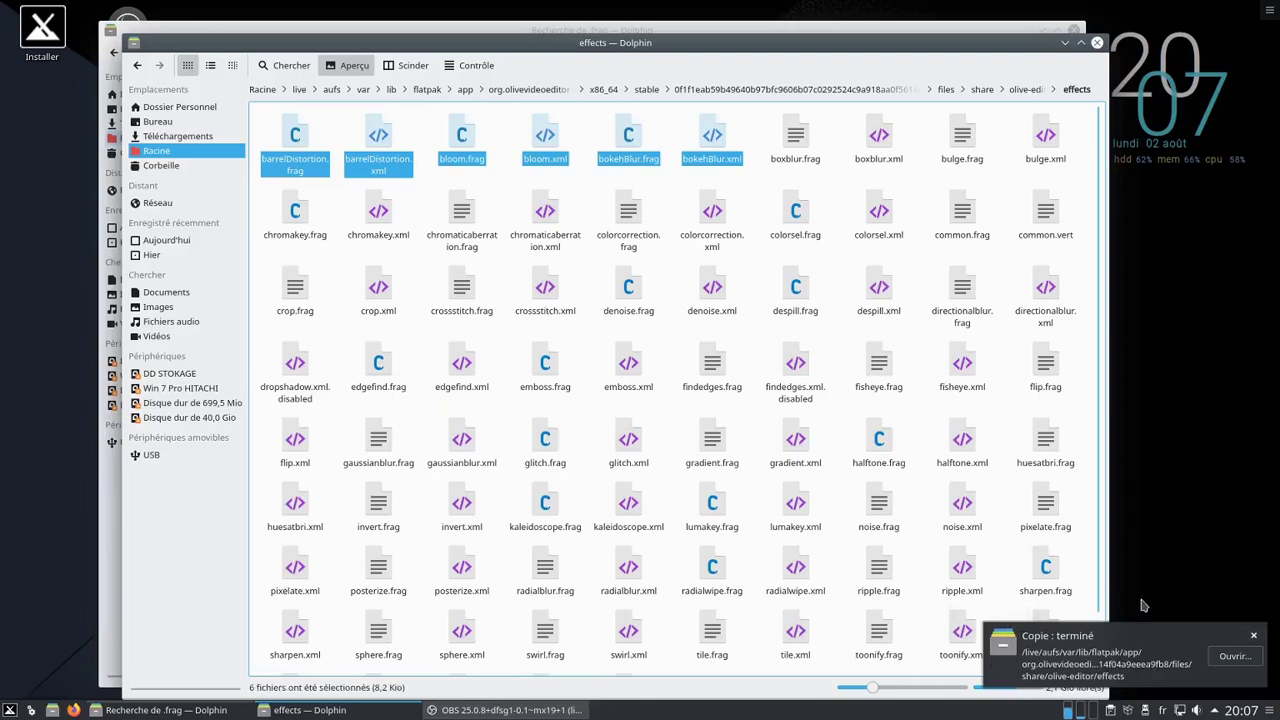
click(753, 185)
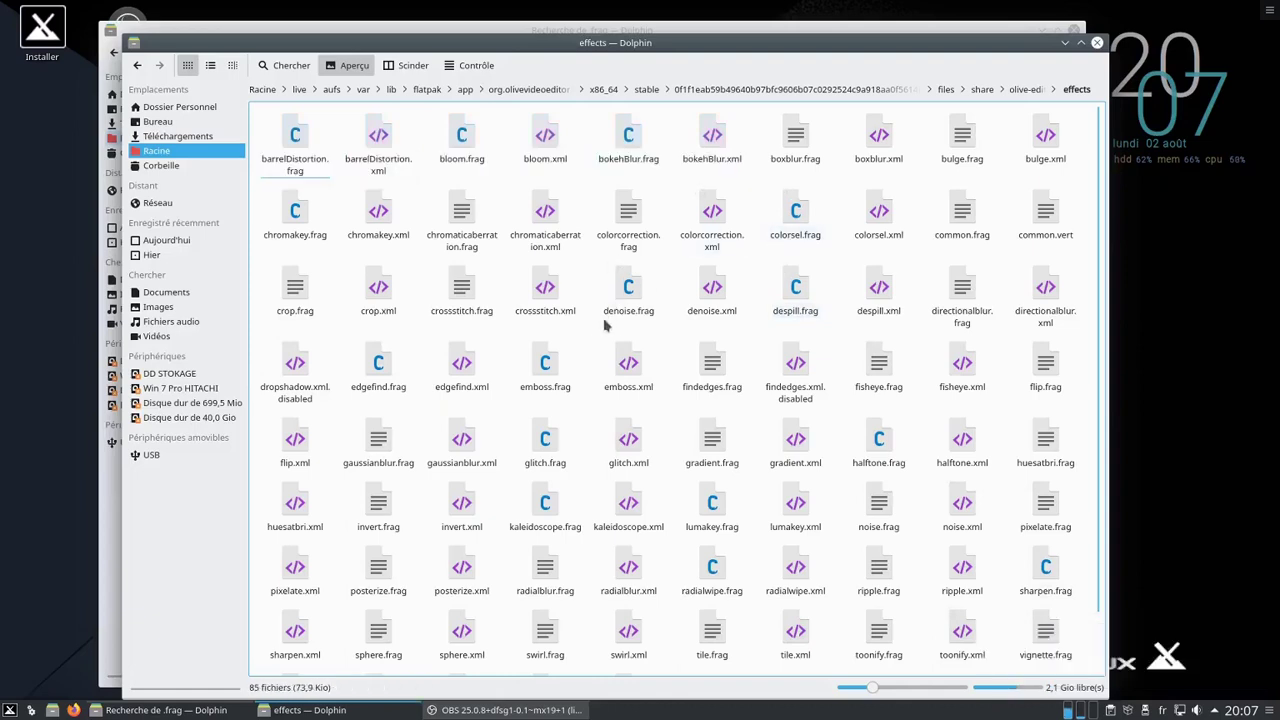
scroll(606, 323, down, 1)
scroll(605, 324, up, 1)
Look inside the ts folder at olive_de.qm, then return to olive-editor
click(139, 68)
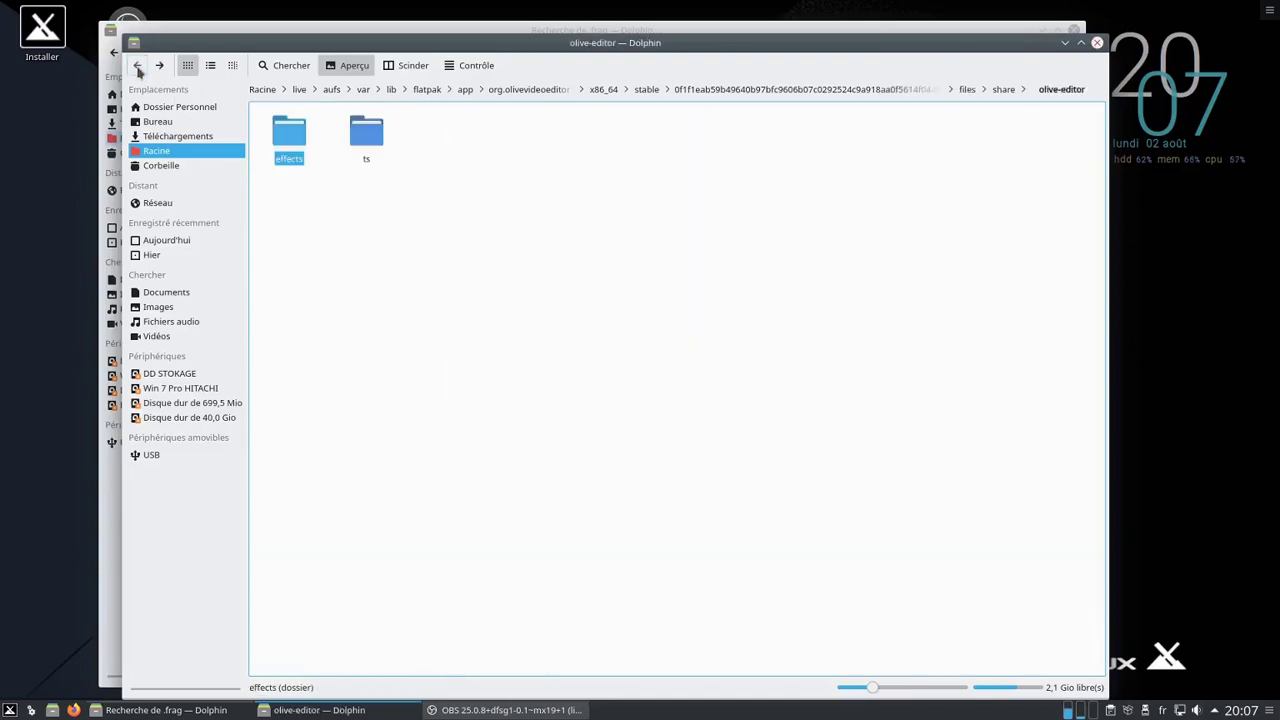
click(346, 229)
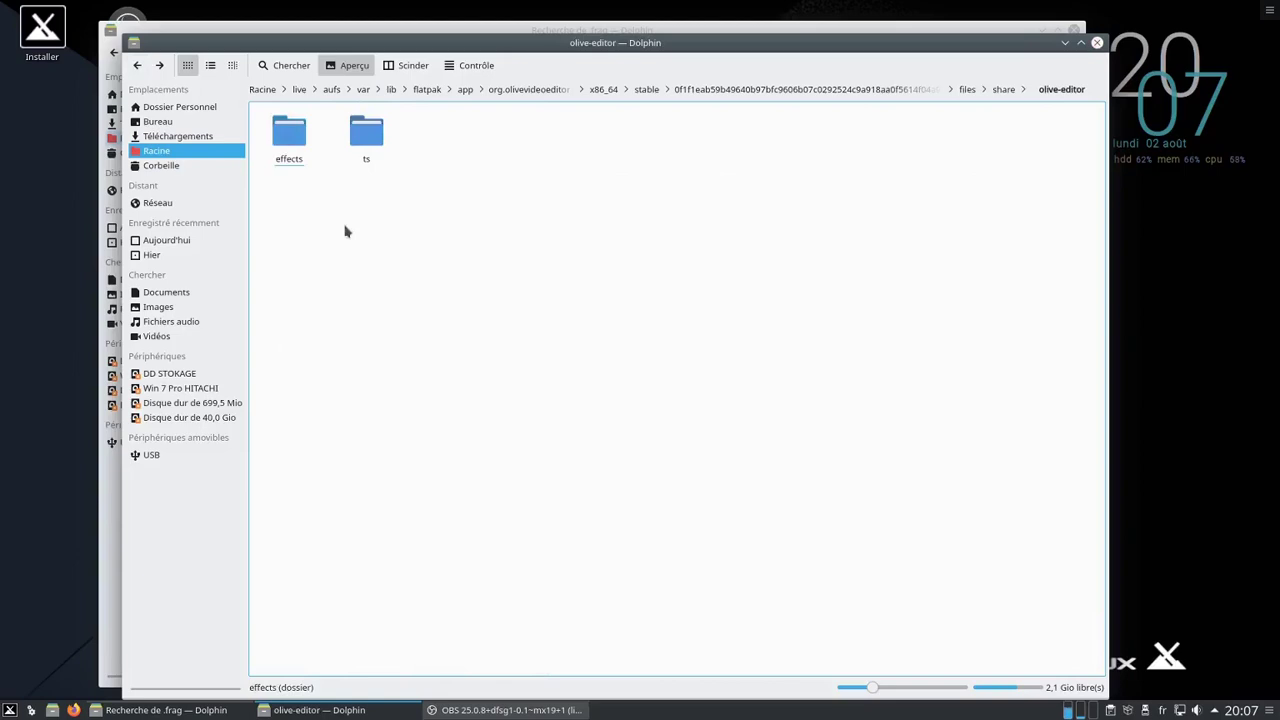
click(365, 135)
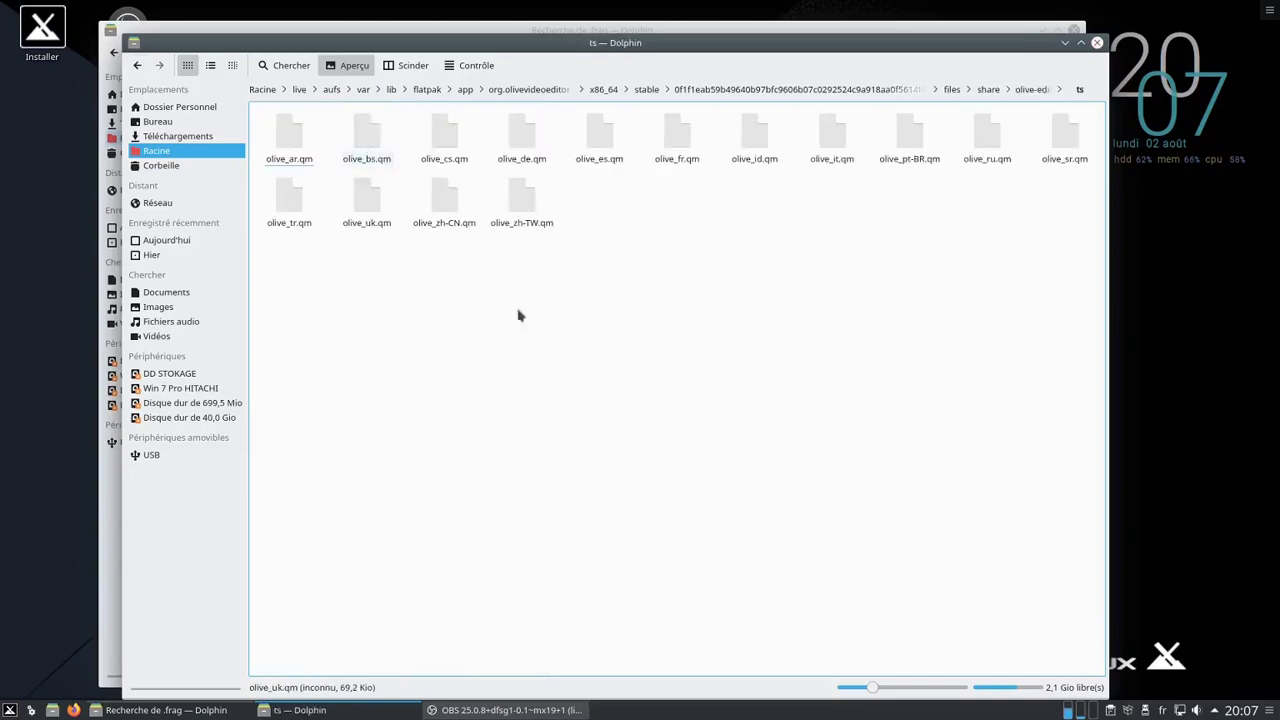
right_click(522, 145)
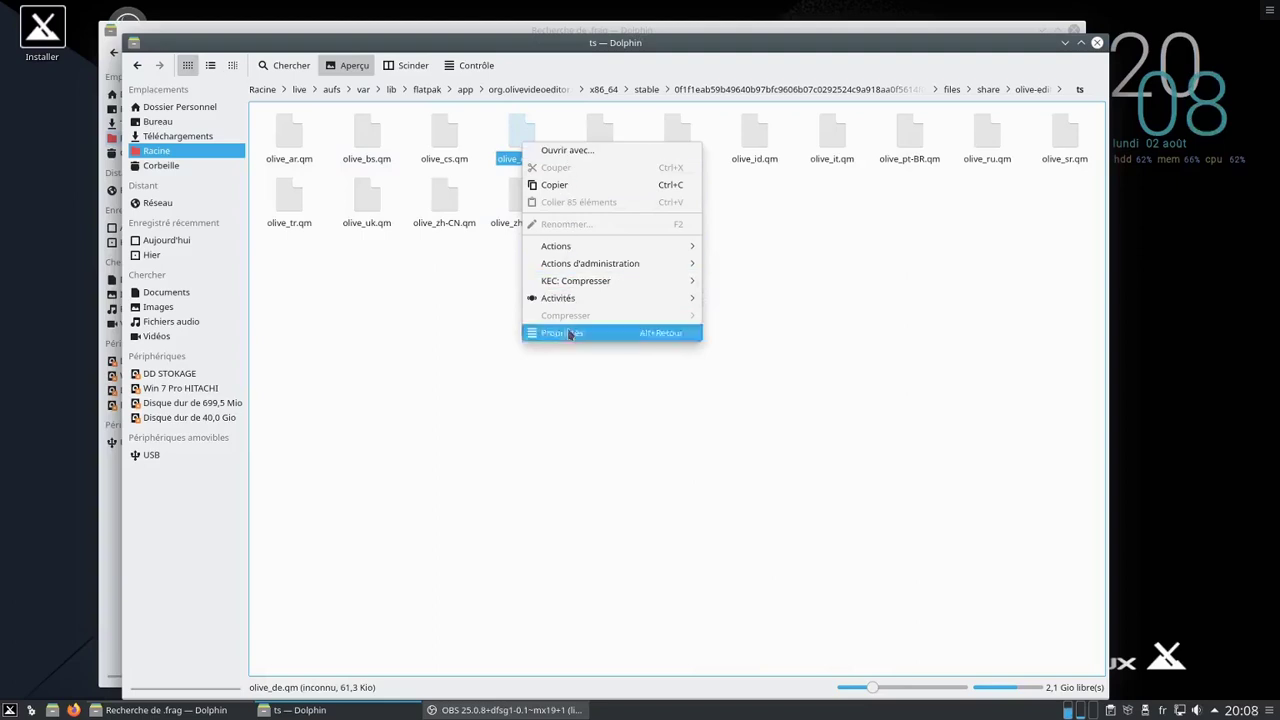
click(449, 316)
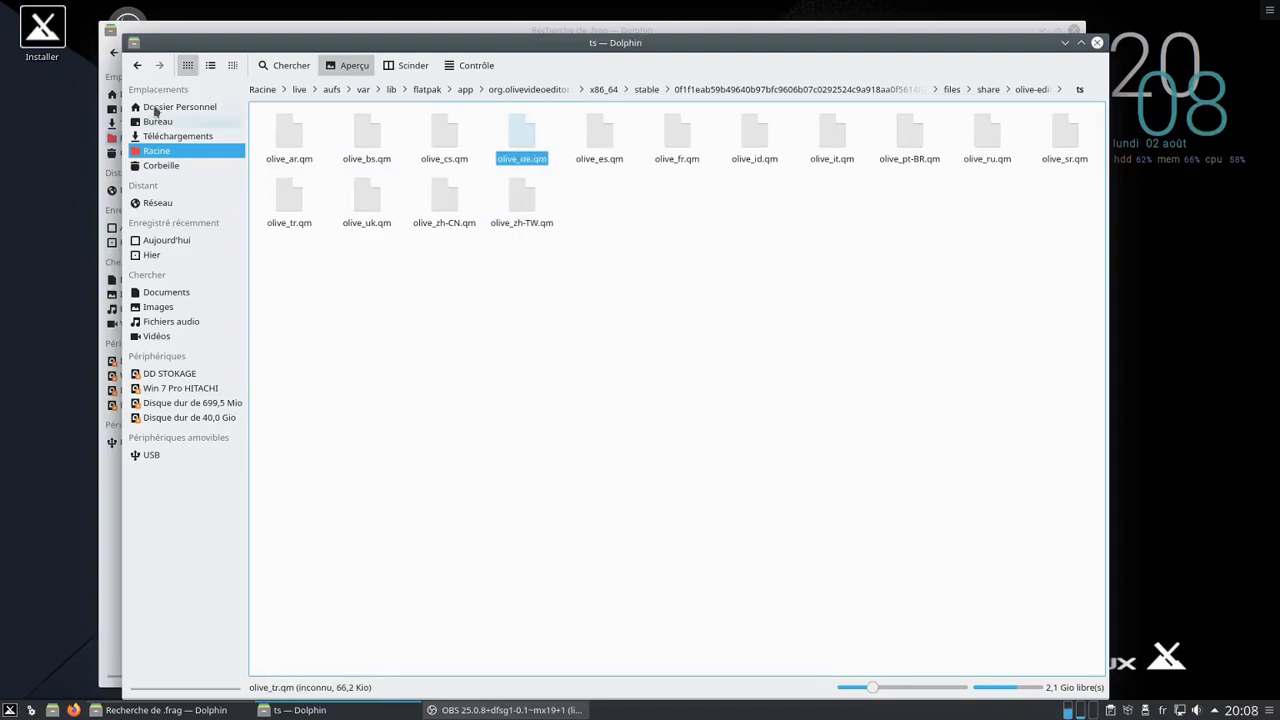
click(137, 65)
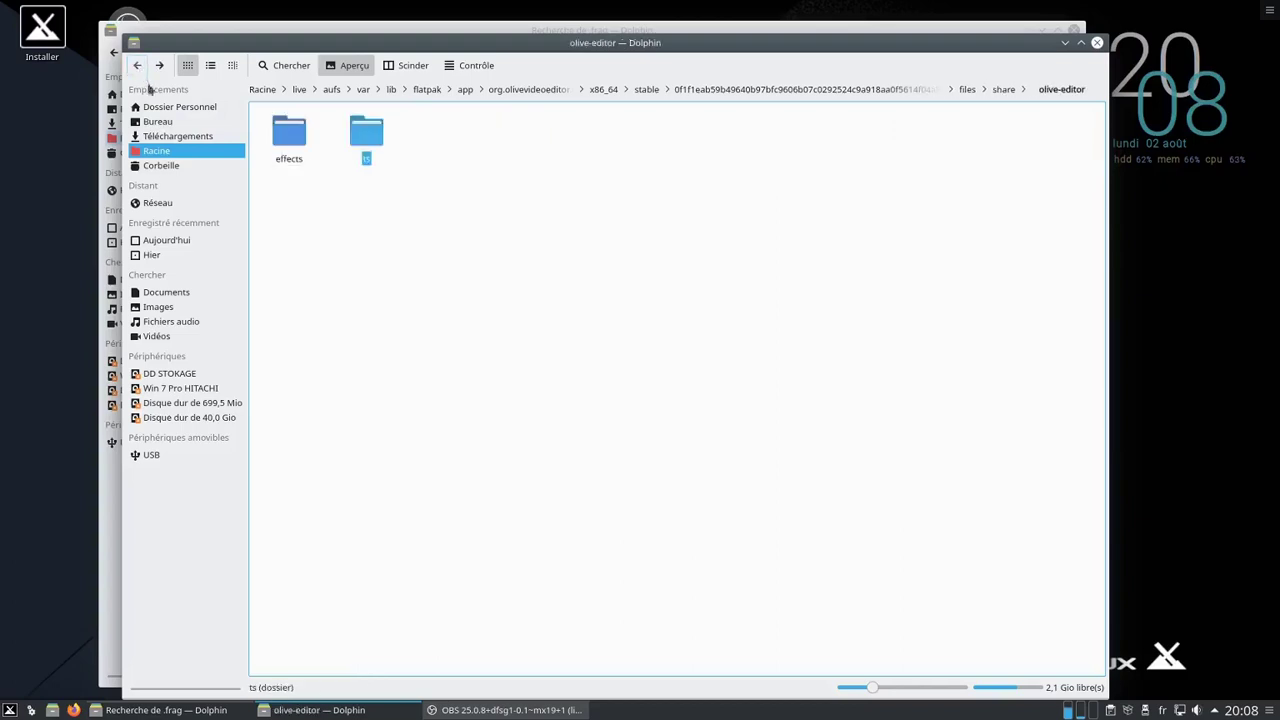
Recursively assign the ts folder to the regular user, authenticating with the root password
right_click(366, 134)
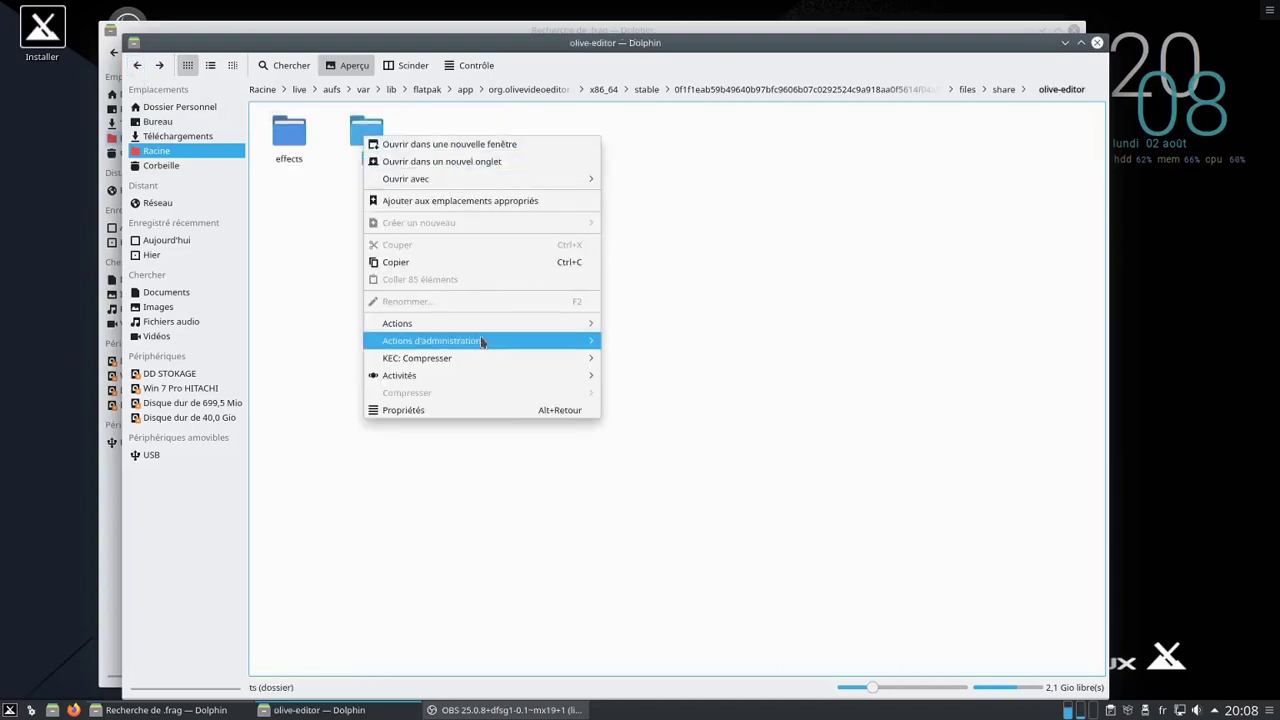
mouse_move(497, 346)
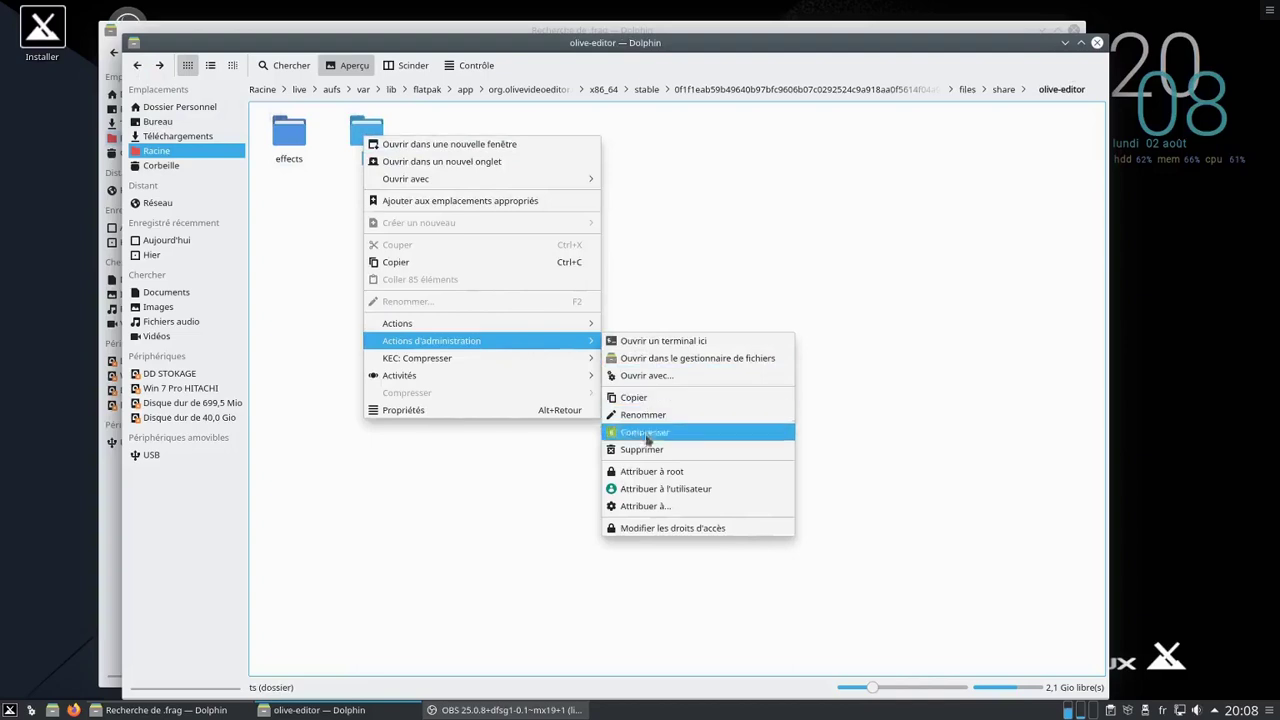
click(672, 494)
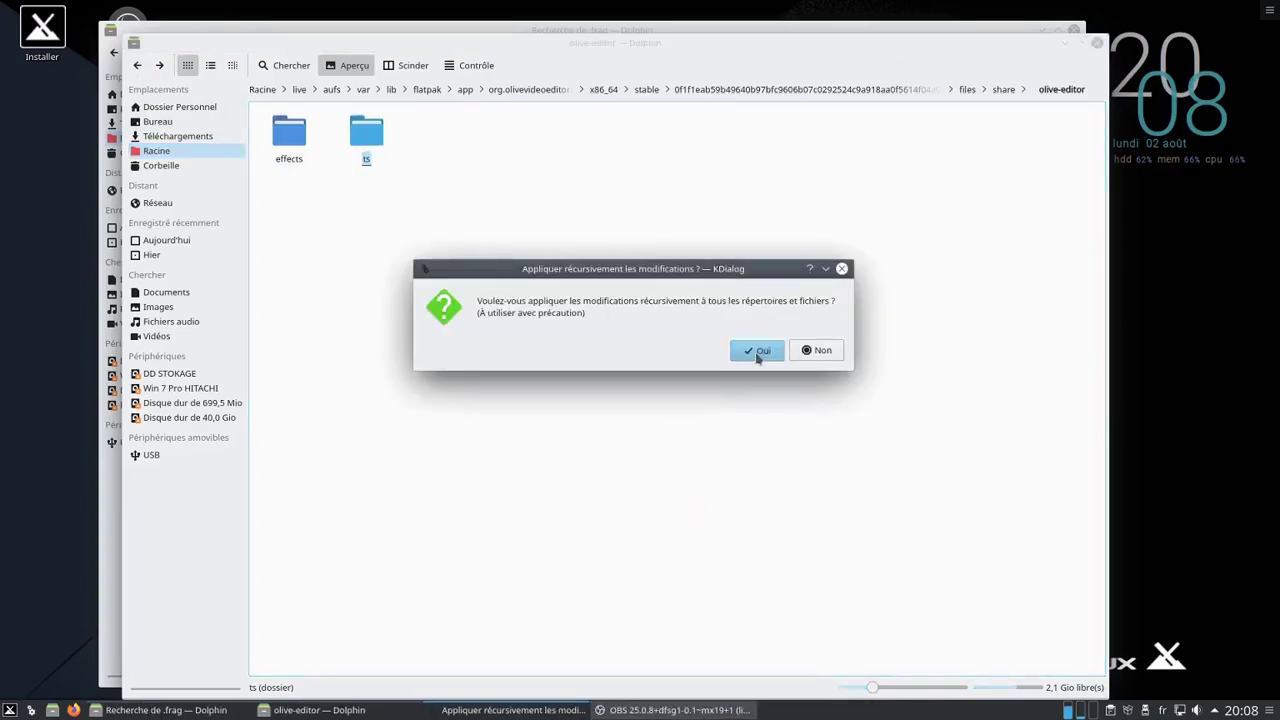
click(756, 352)
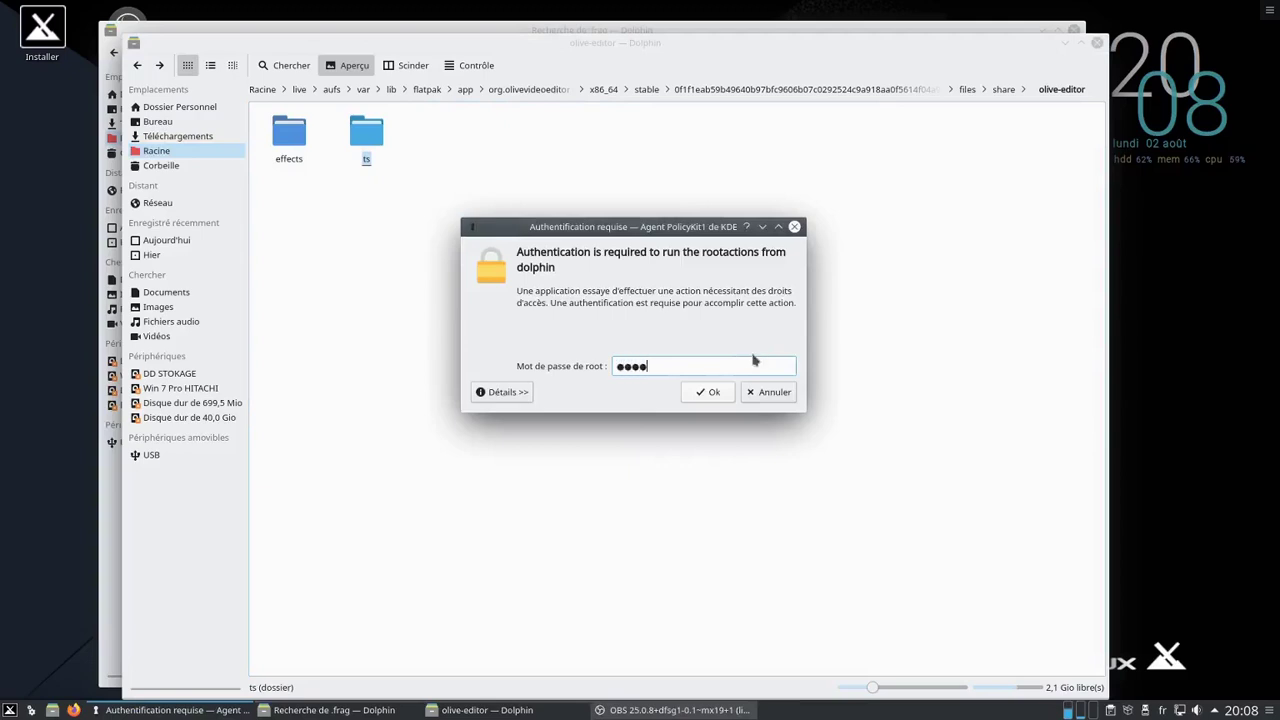
key(Return)
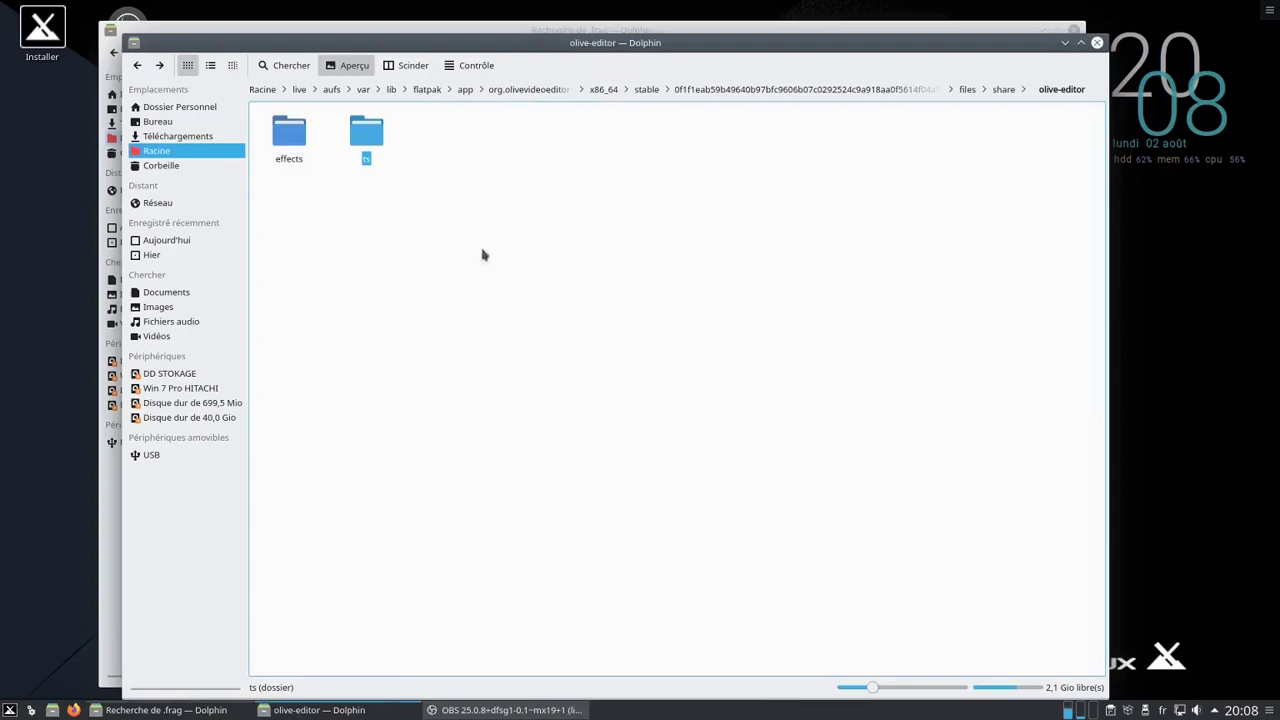
Open ts and select olive_de, cs, es, id, it, pt-BR, ru and sr .qm files
click(366, 135)
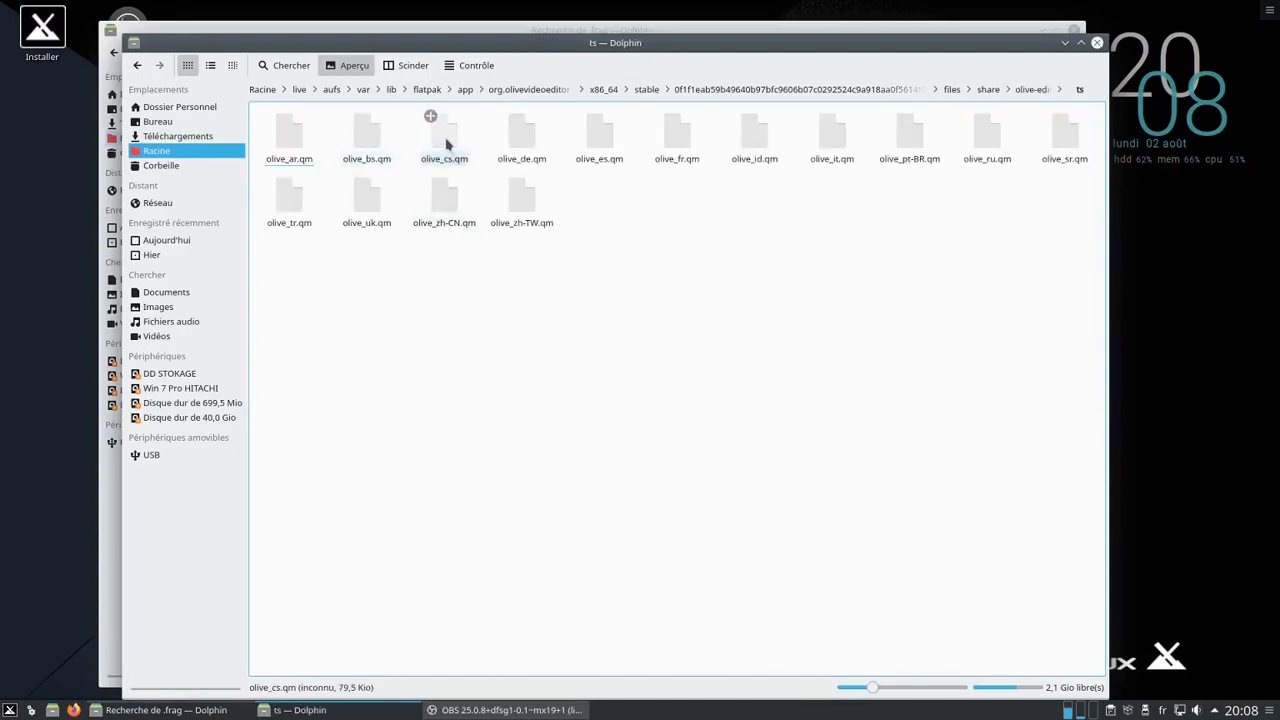
click(520, 143)
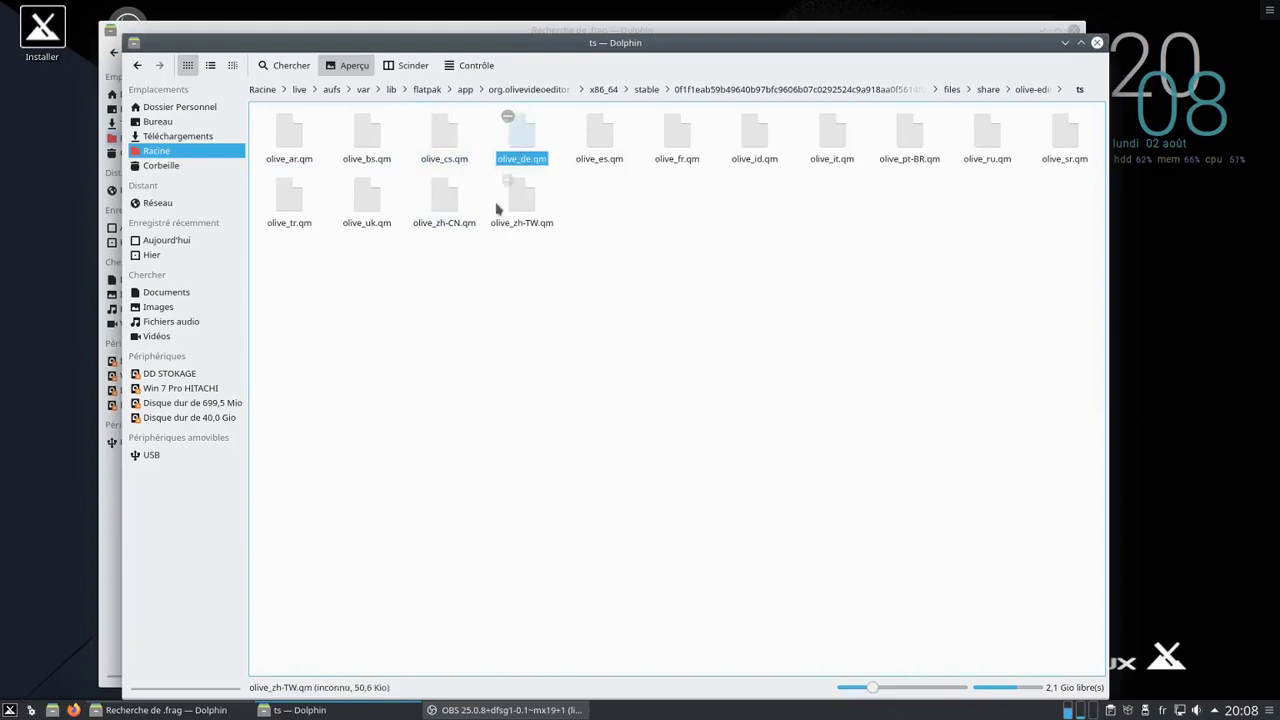
click(431, 116)
click(586, 117)
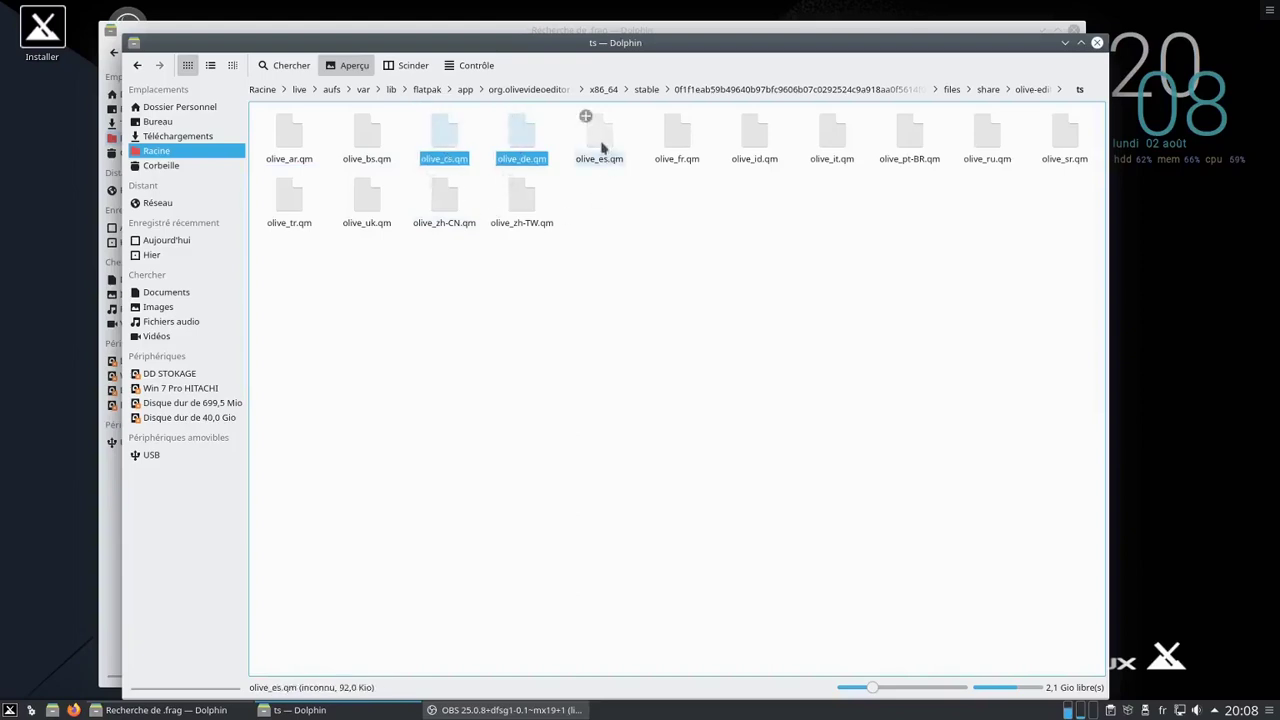
click(740, 116)
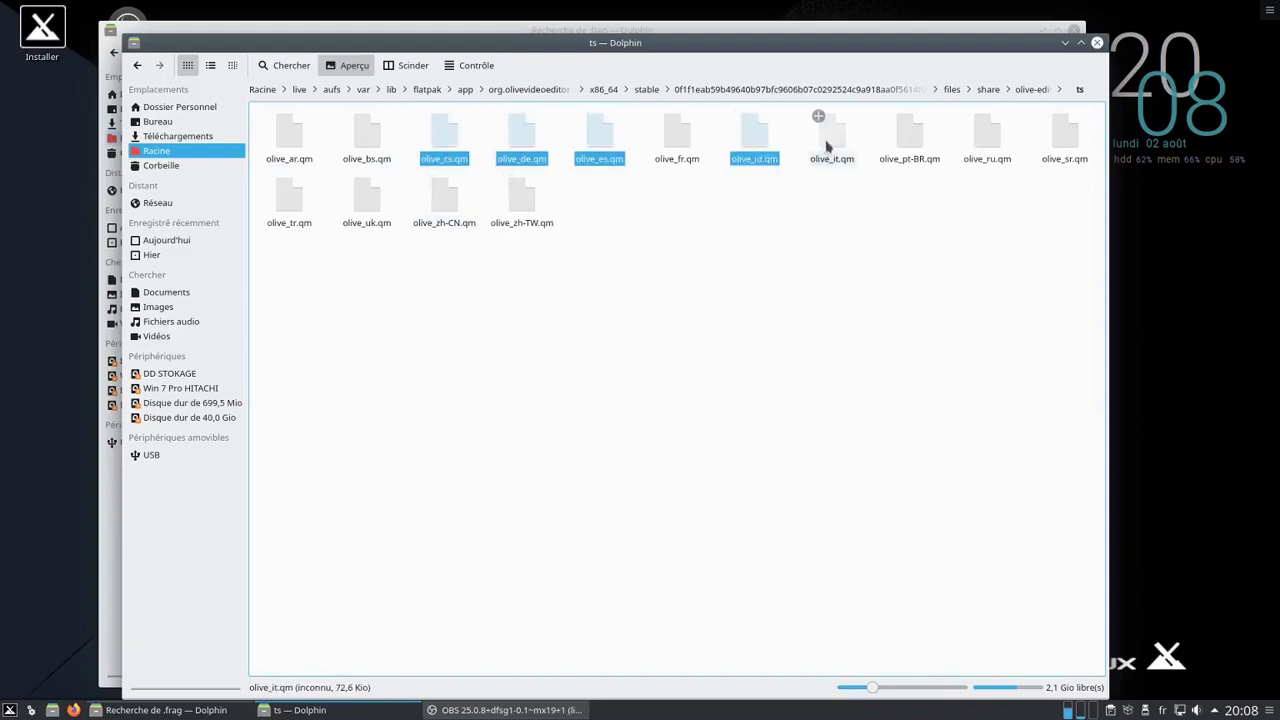
click(819, 116)
click(896, 116)
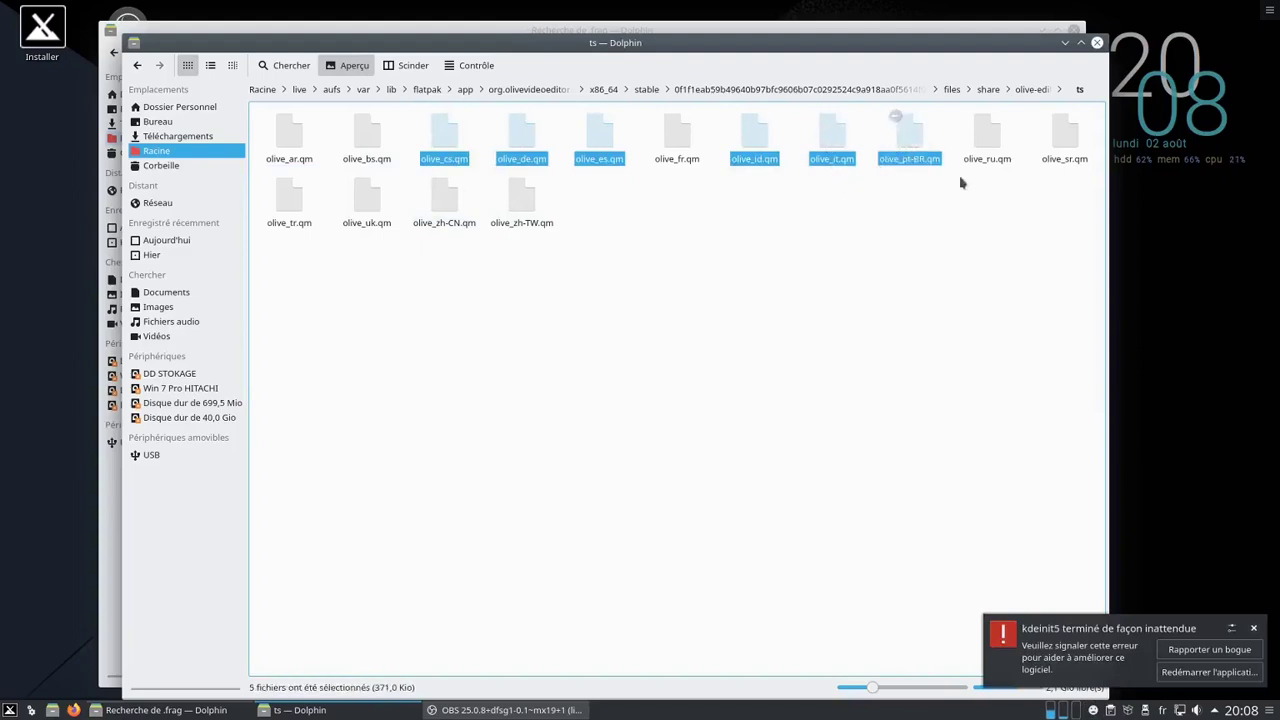
click(974, 116)
click(1051, 116)
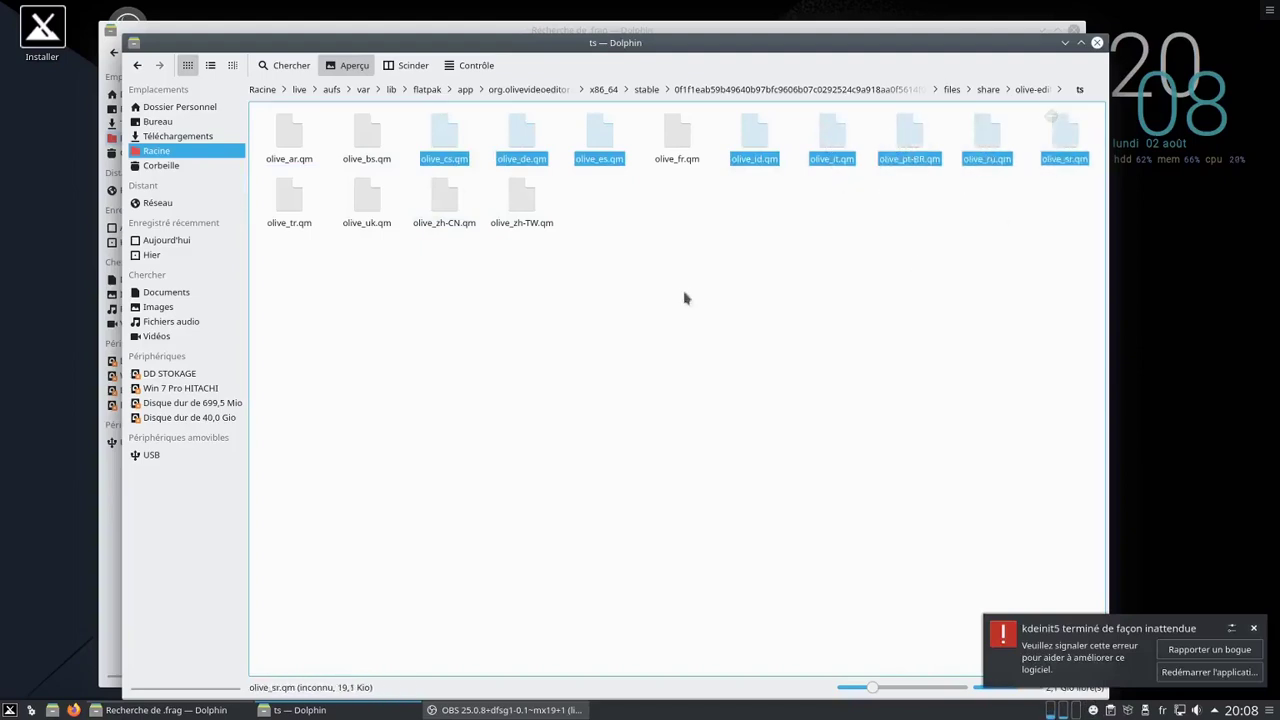
Add olive_zh-TW, zh-CN, uk, tr, ar and bs .qm files to the selection
ctrl+click(524, 203)
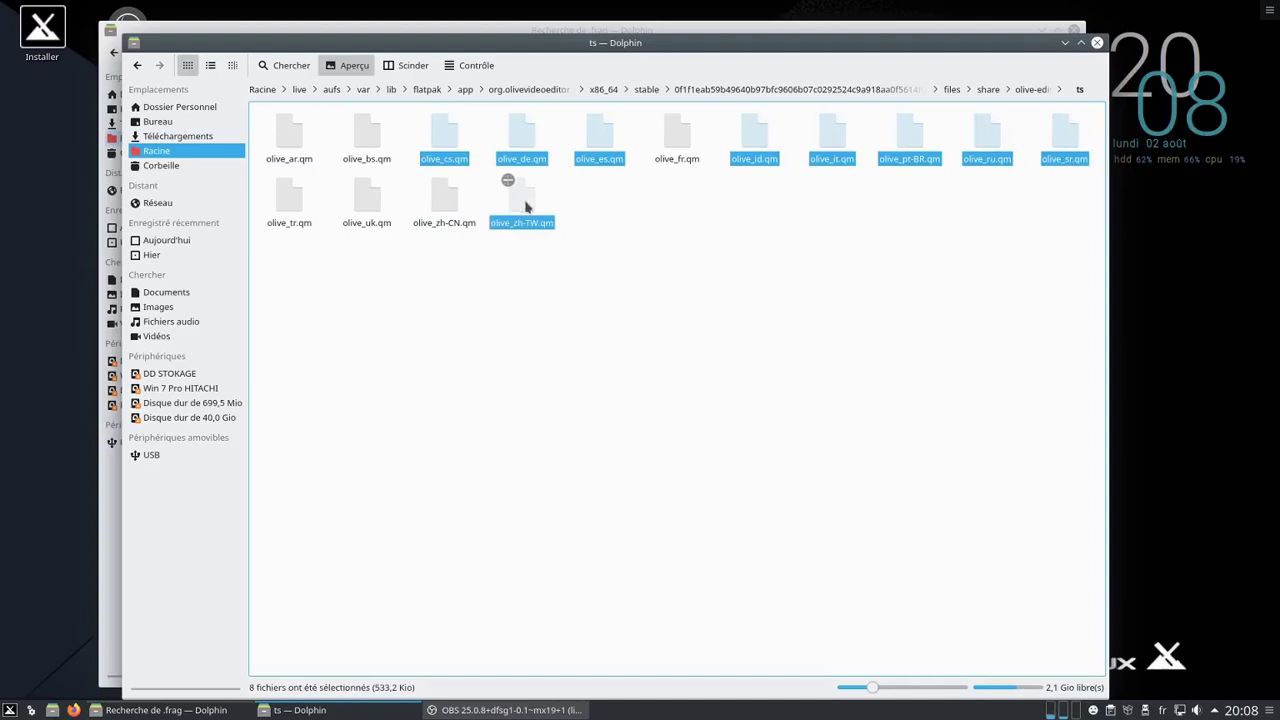
ctrl+click(449, 207)
ctrl+click(368, 205)
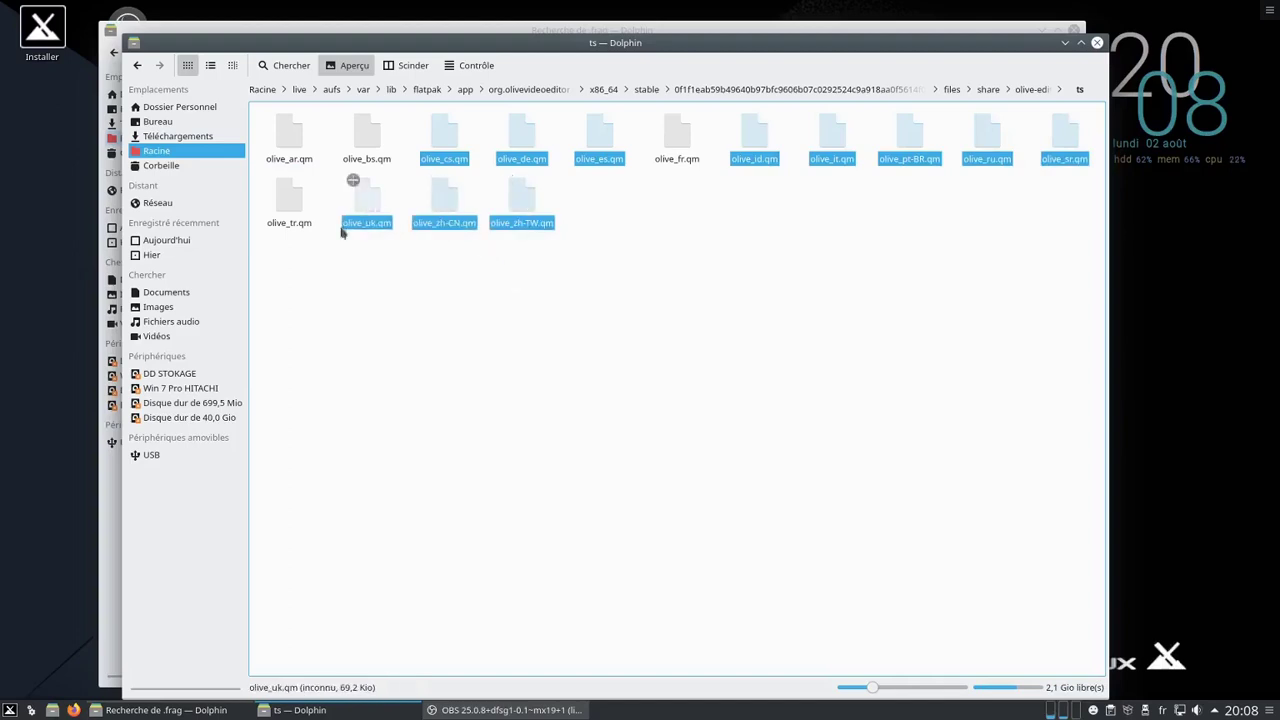
ctrl+click(282, 203)
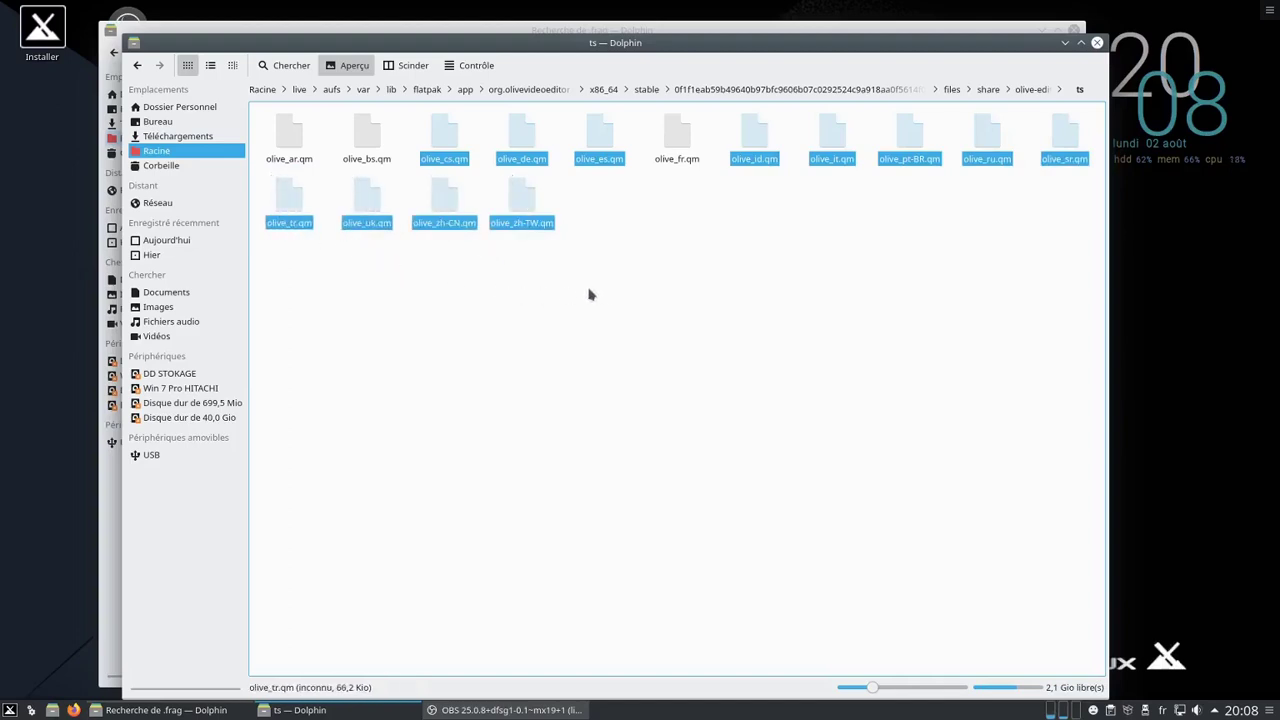
click(276, 116)
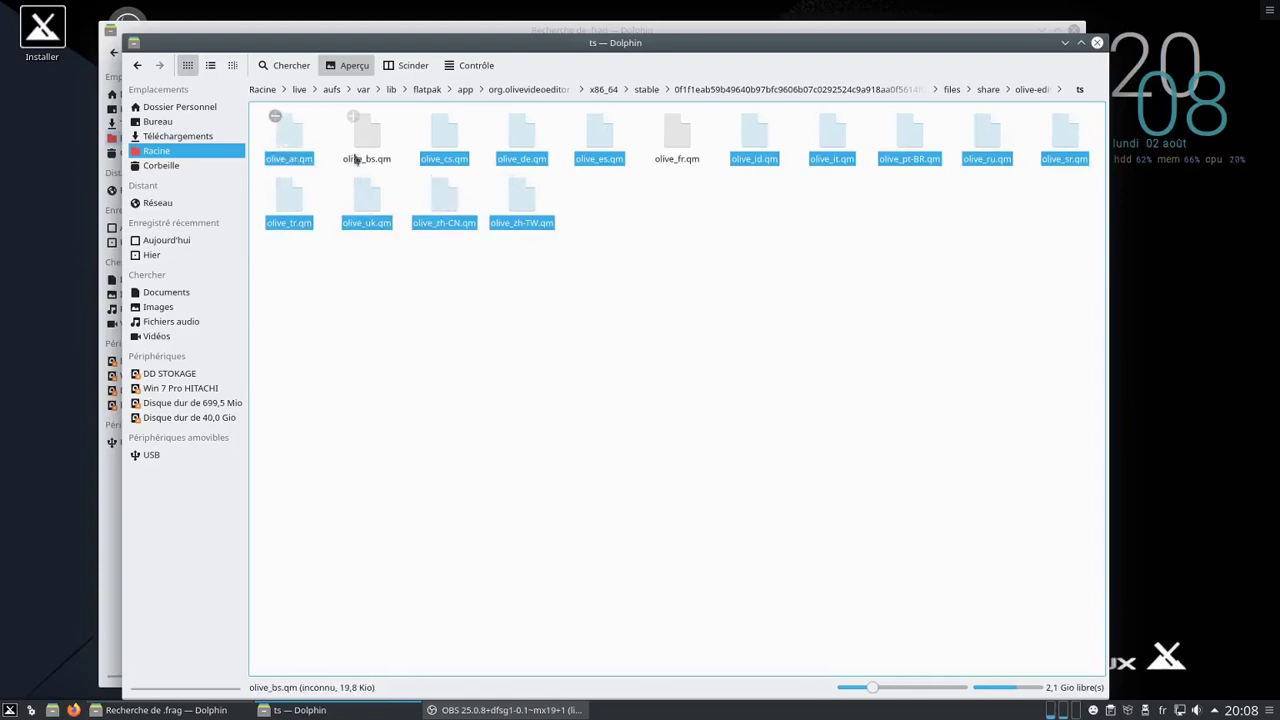
ctrl+click(370, 146)
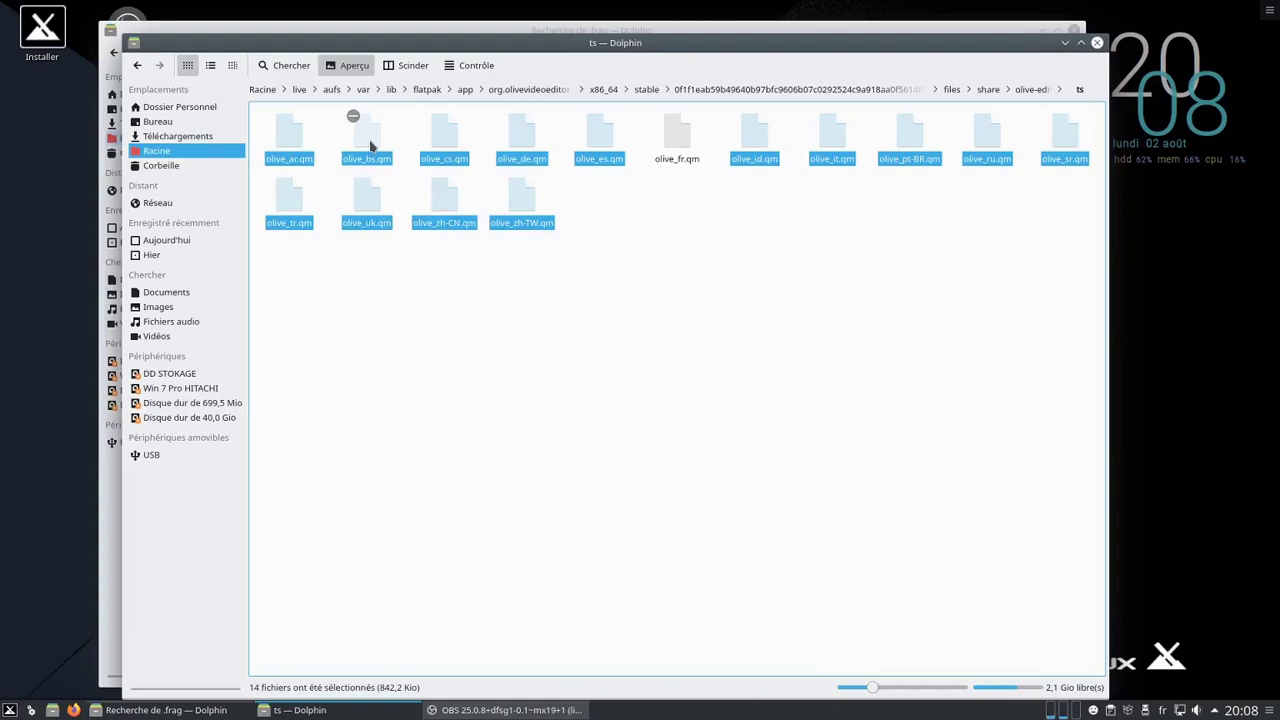
Move the 14 selected translation files to the trash
right_click(370, 146)
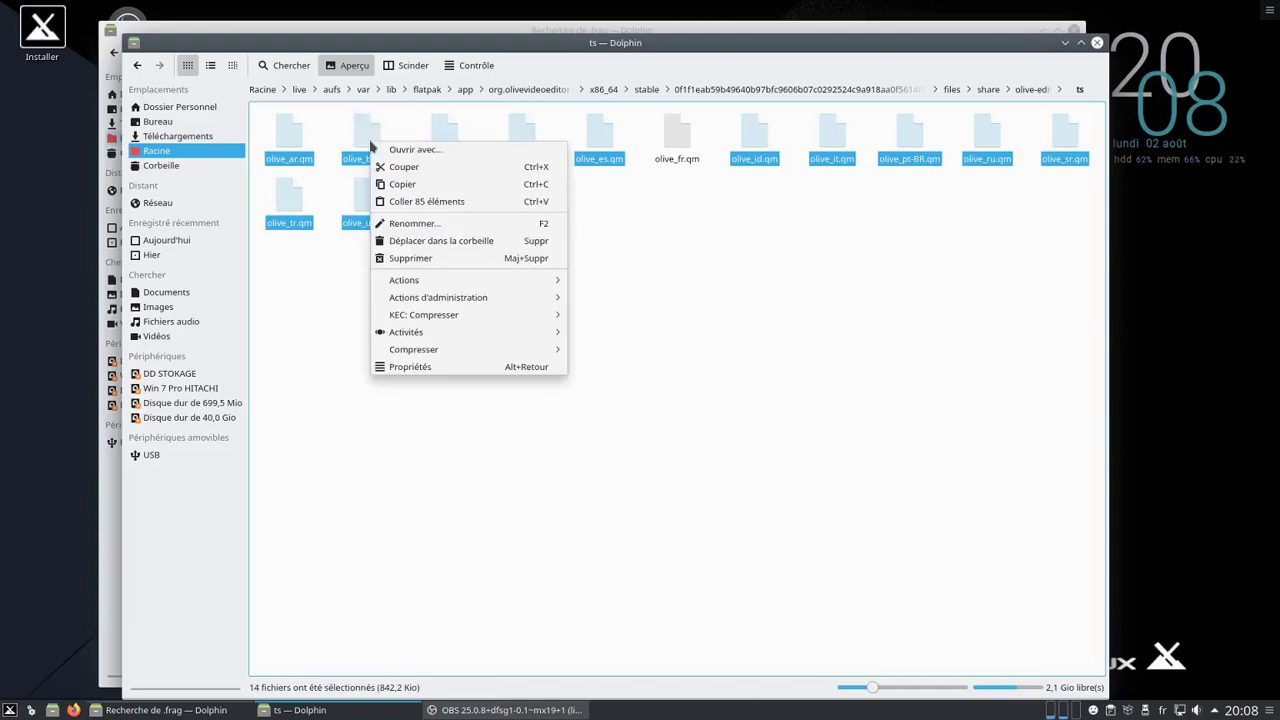
click(417, 242)
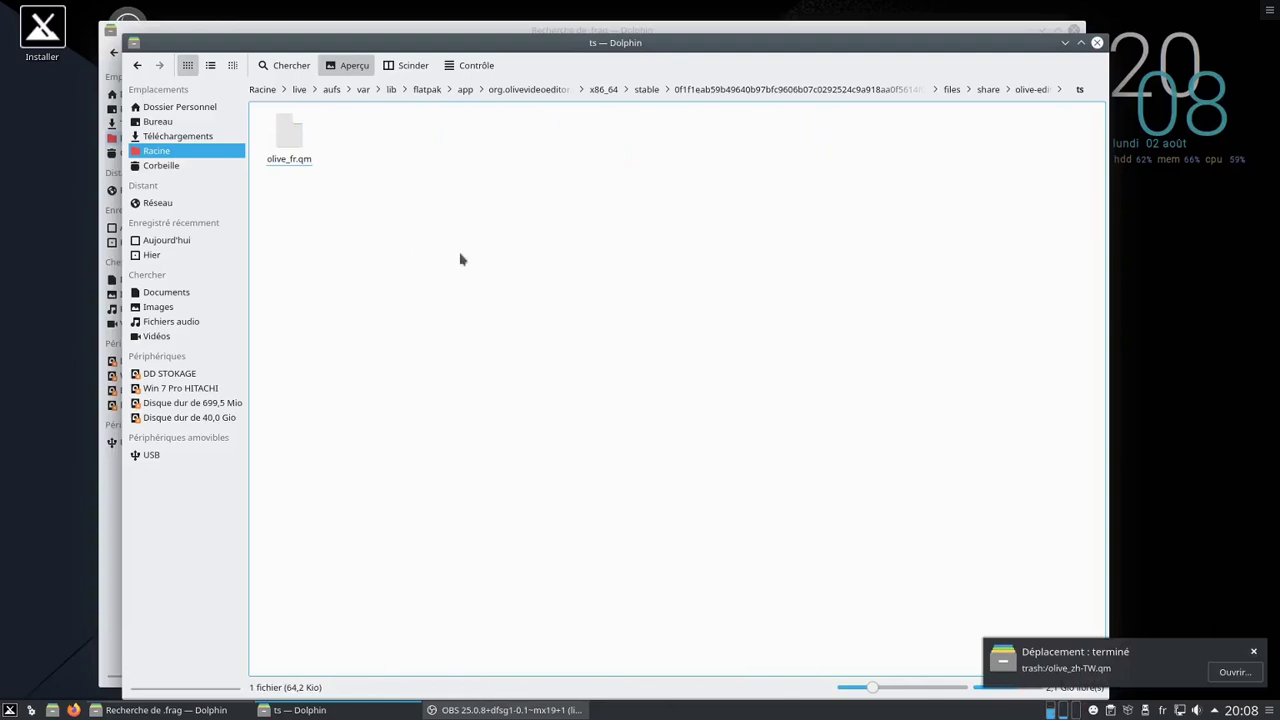
click(1251, 652)
Recheck that ts now holds only olive_fr.qm, then close that Dolphin window
click(138, 67)
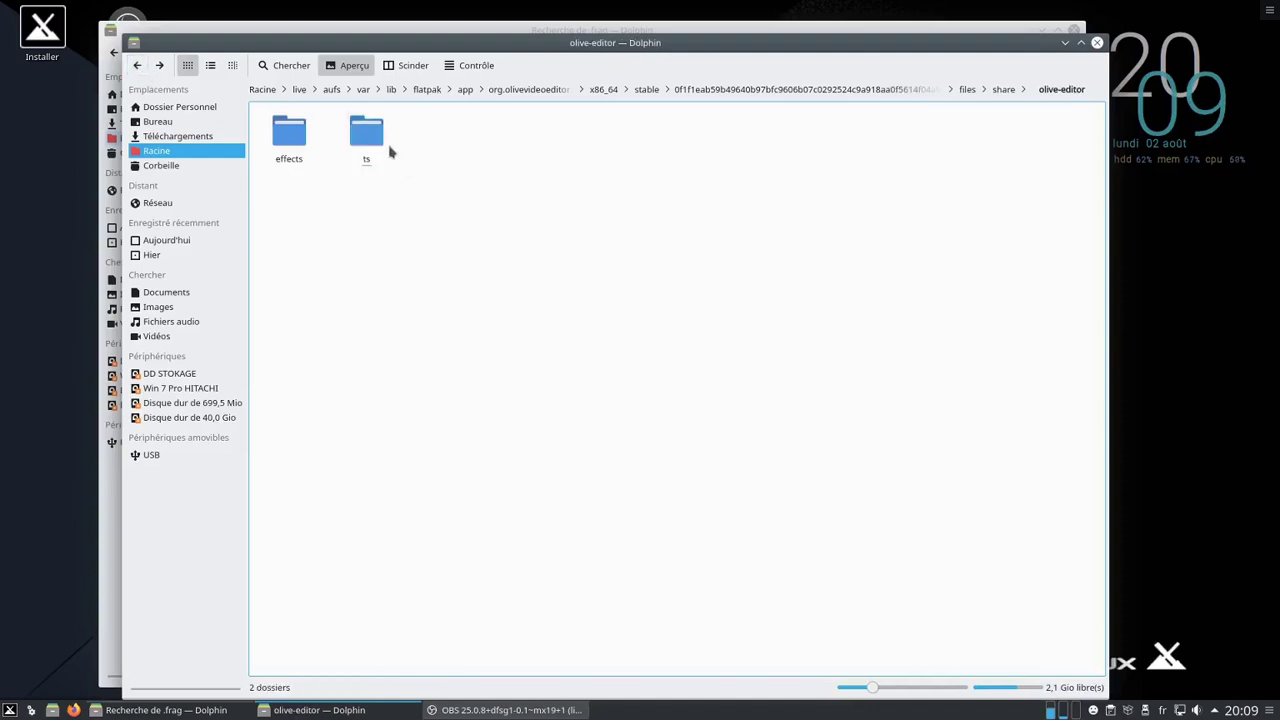
click(366, 135)
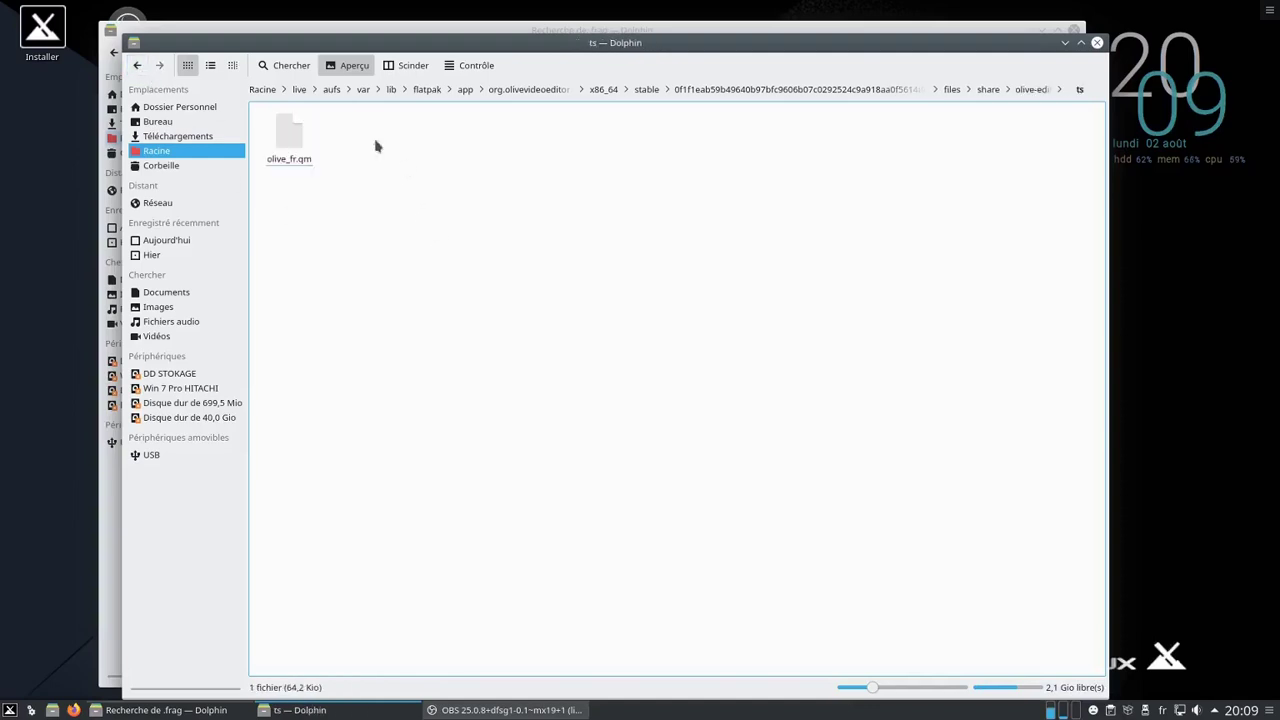
right_click(463, 268)
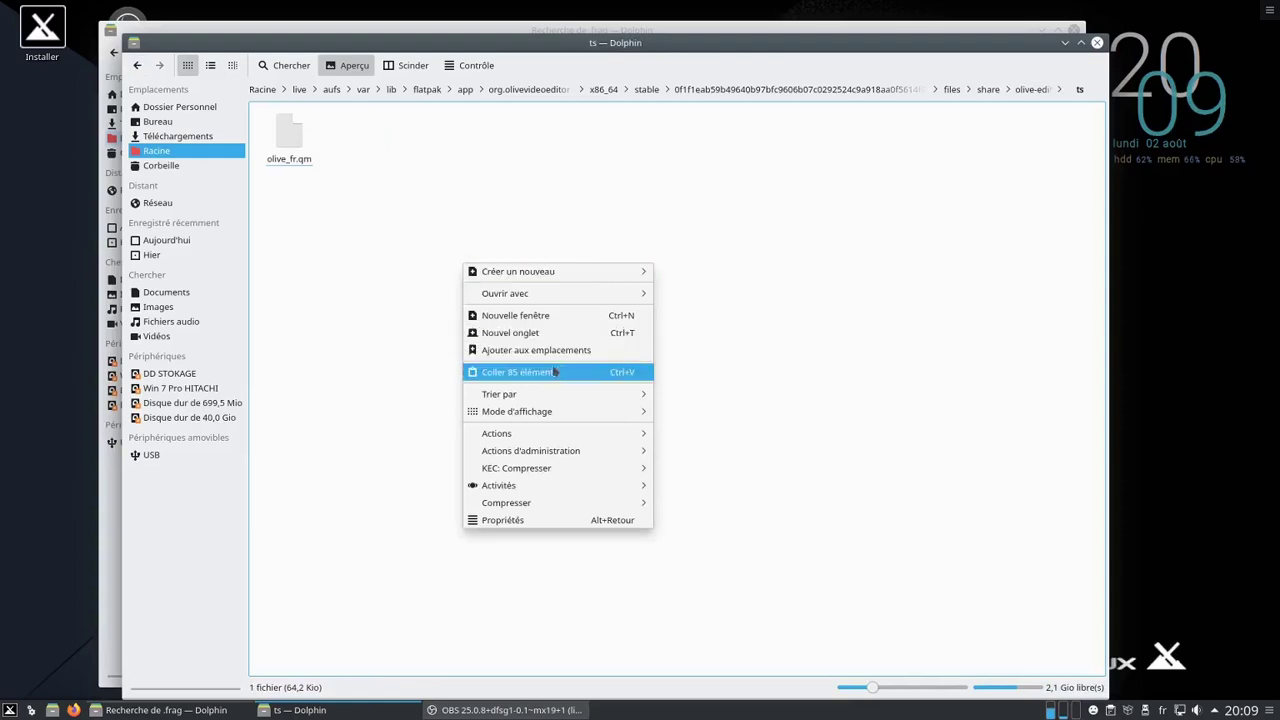
click(777, 206)
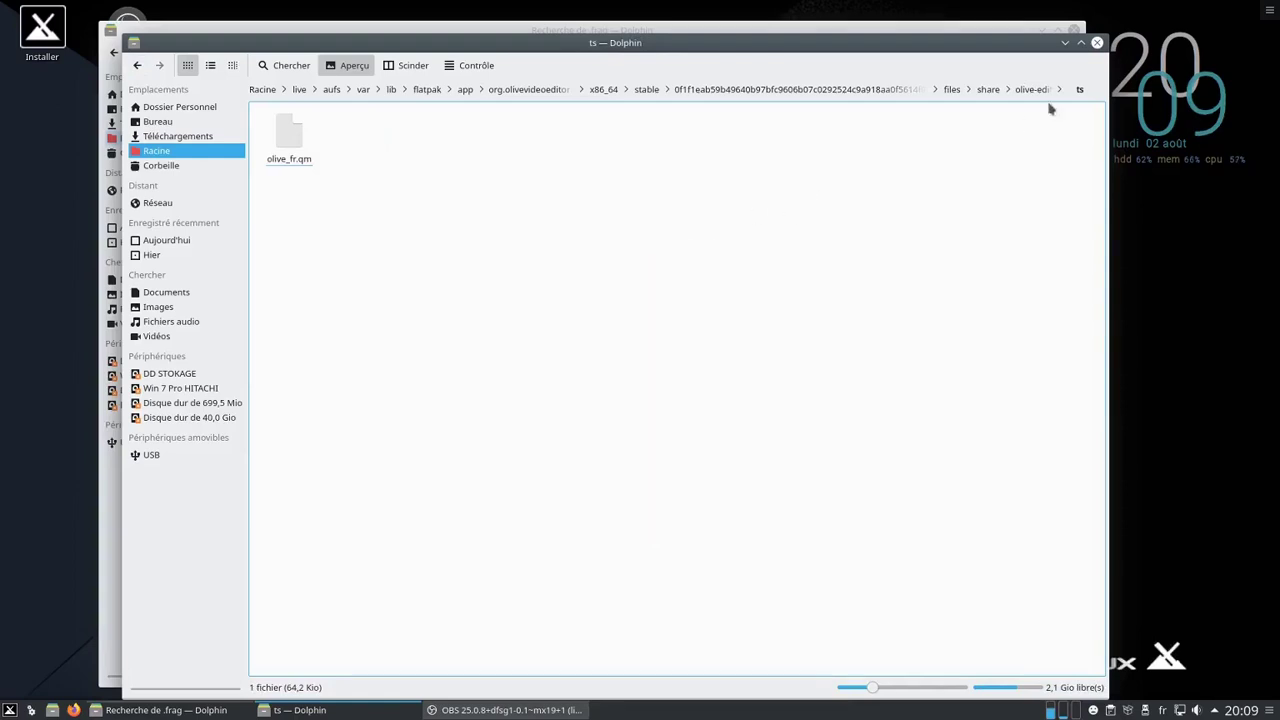
click(1097, 43)
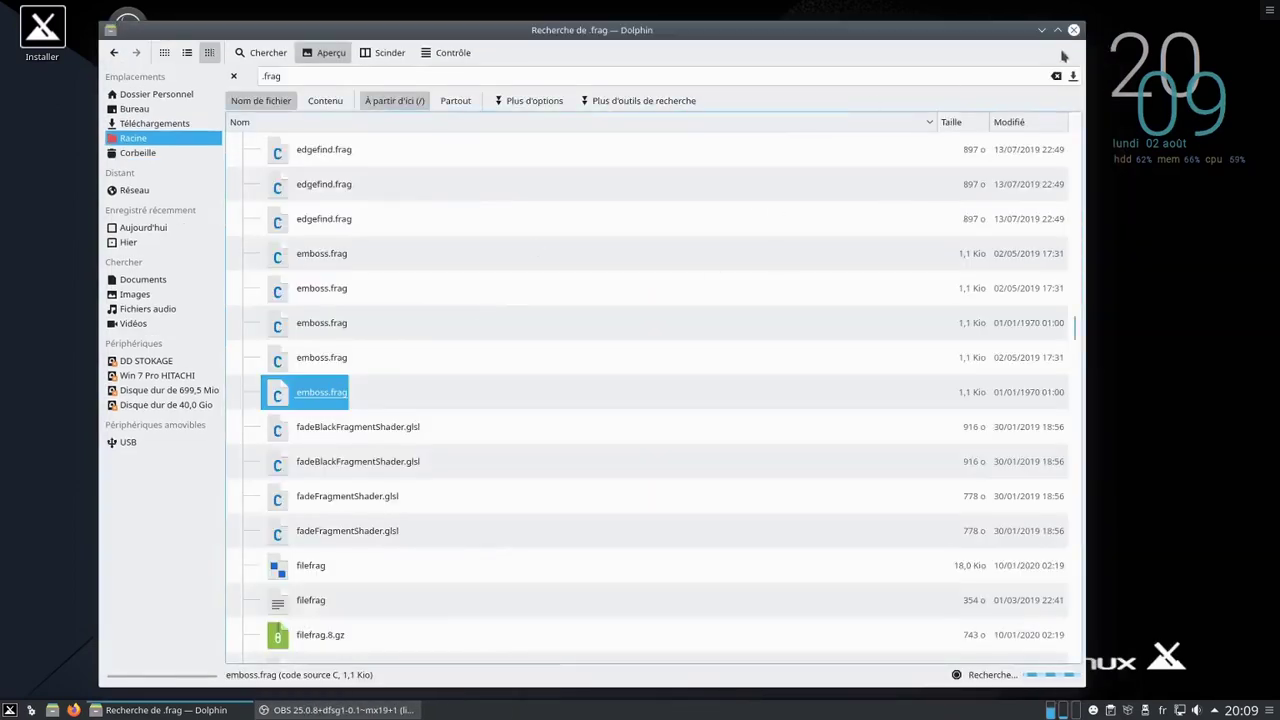
Close the .frag search window and launch Olive from the Multimédia applications menu
click(1074, 31)
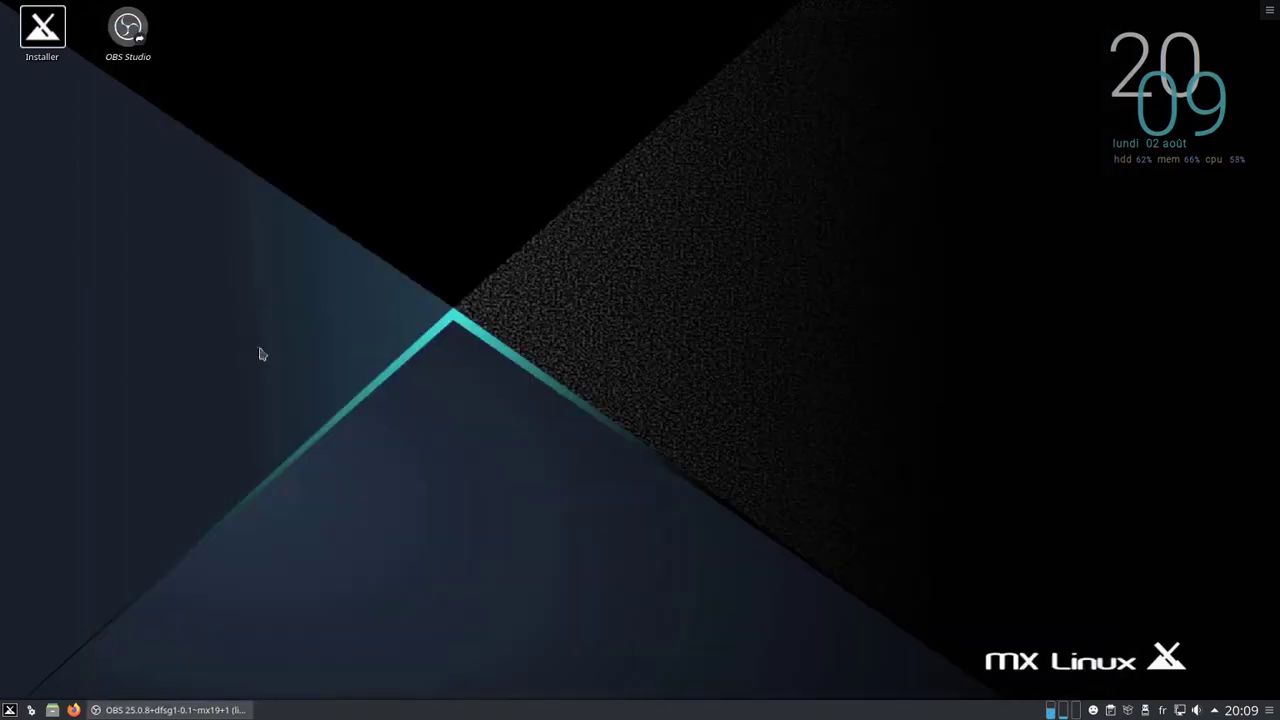
click(10, 710)
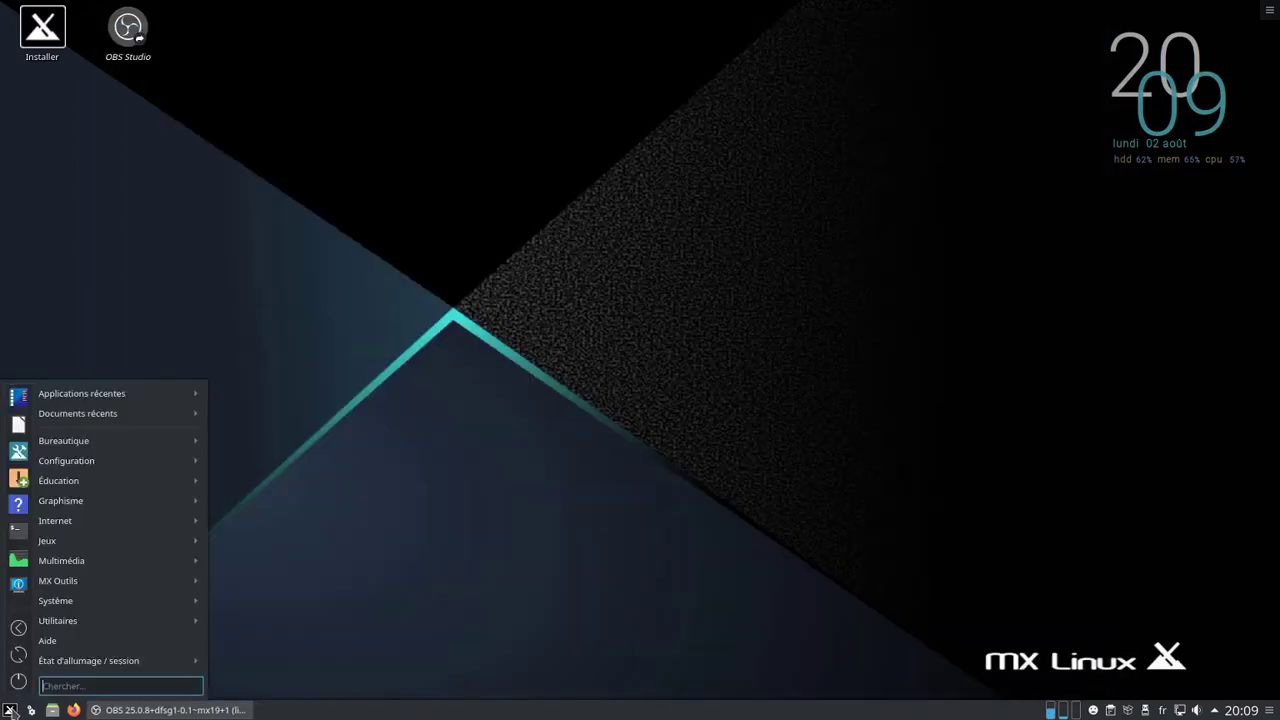
mouse_move(68, 563)
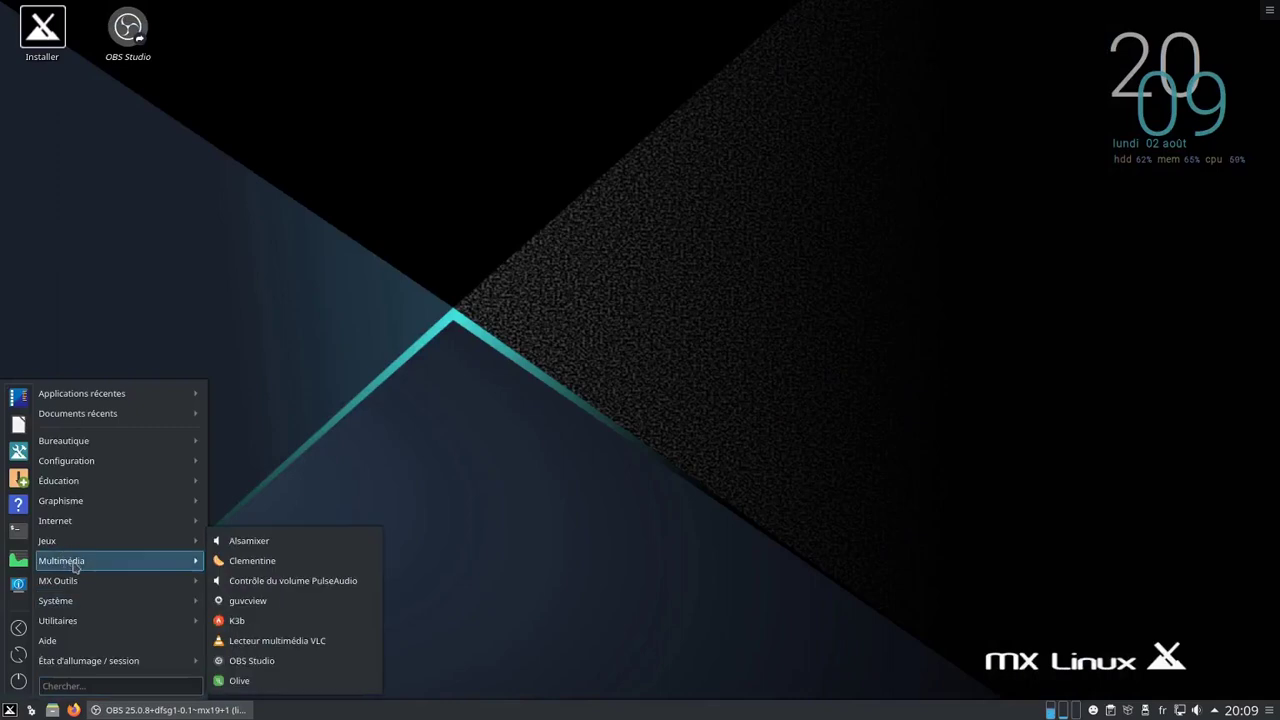
click(248, 680)
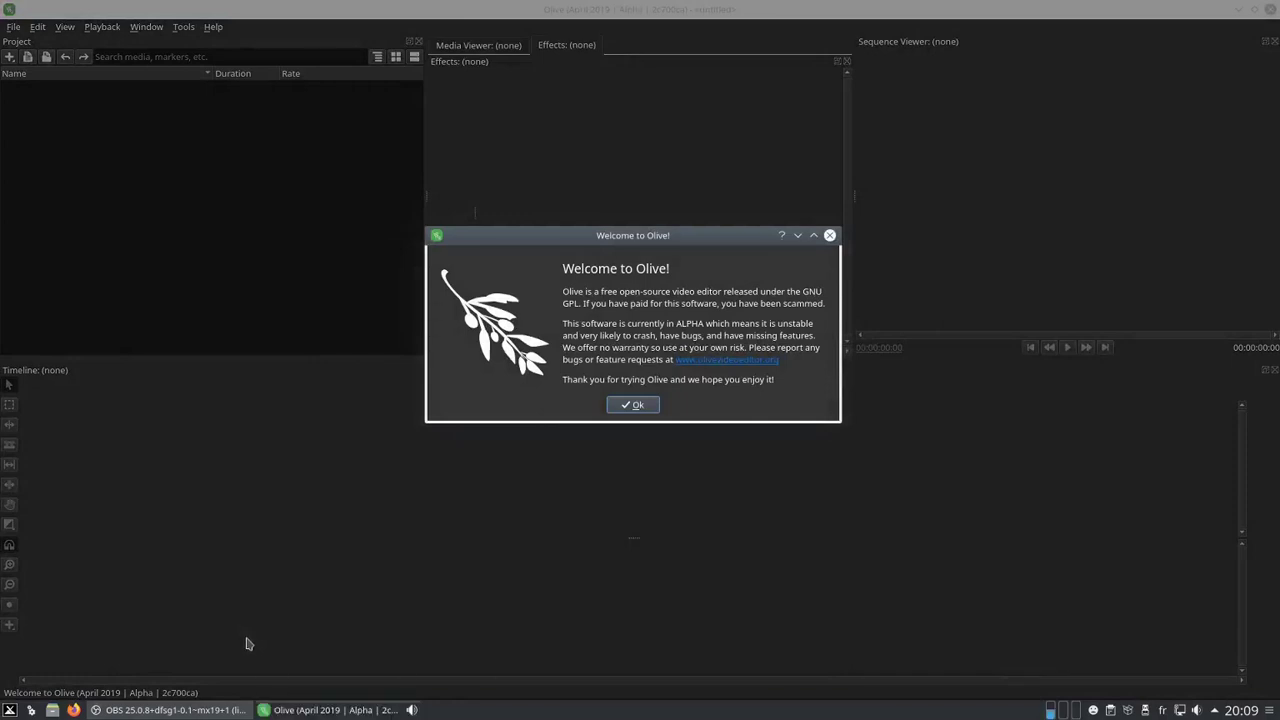
Set Olive's interface language to français in Preferences and accept the restart
click(635, 408)
click(184, 28)
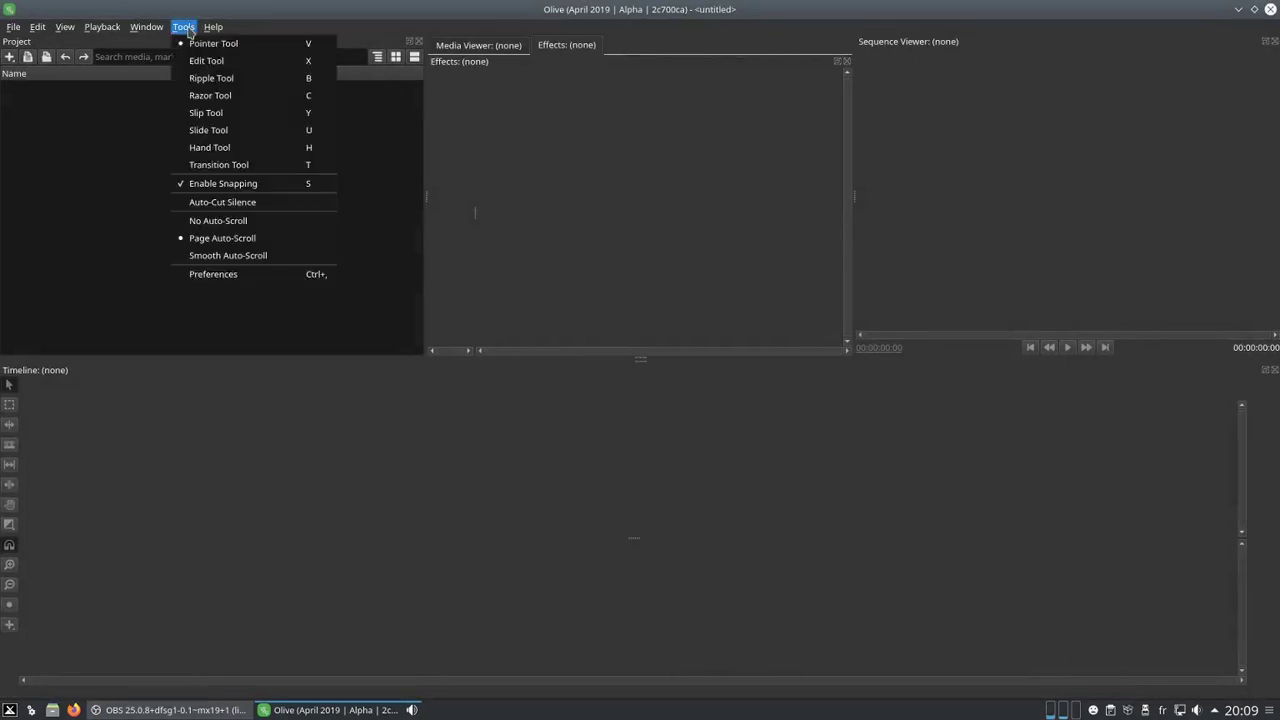
click(230, 276)
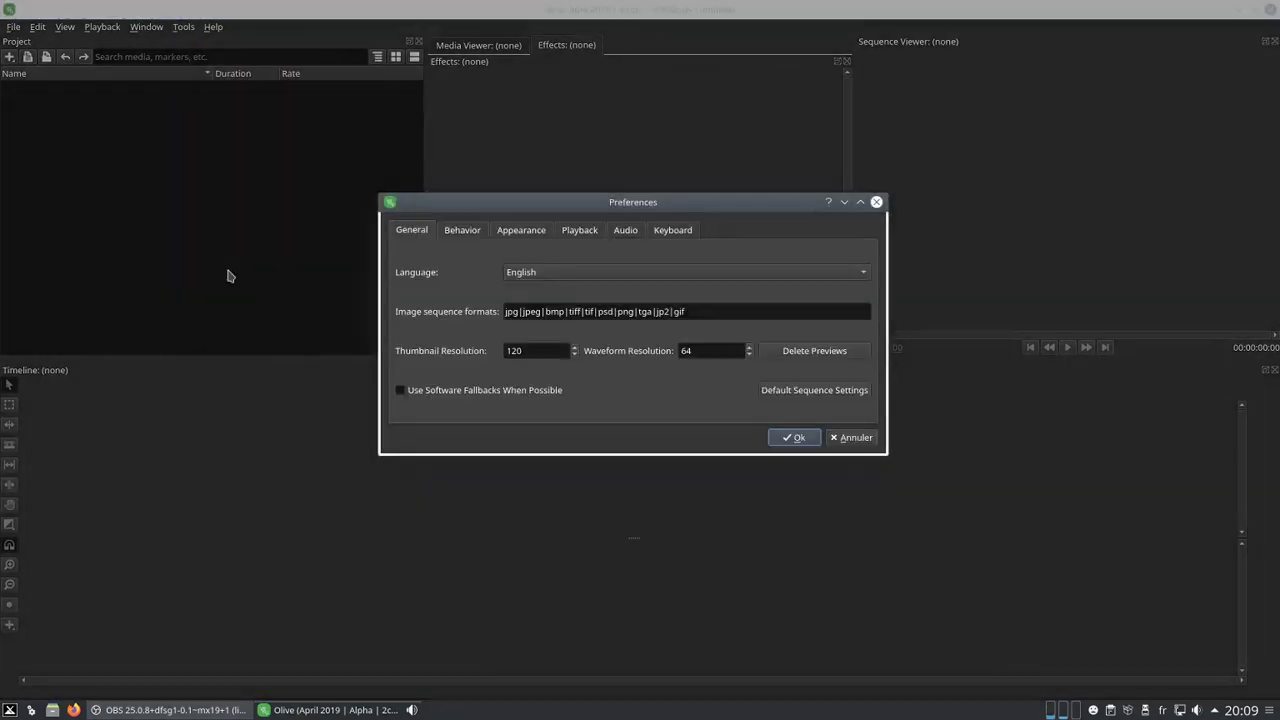
click(548, 274)
click(546, 290)
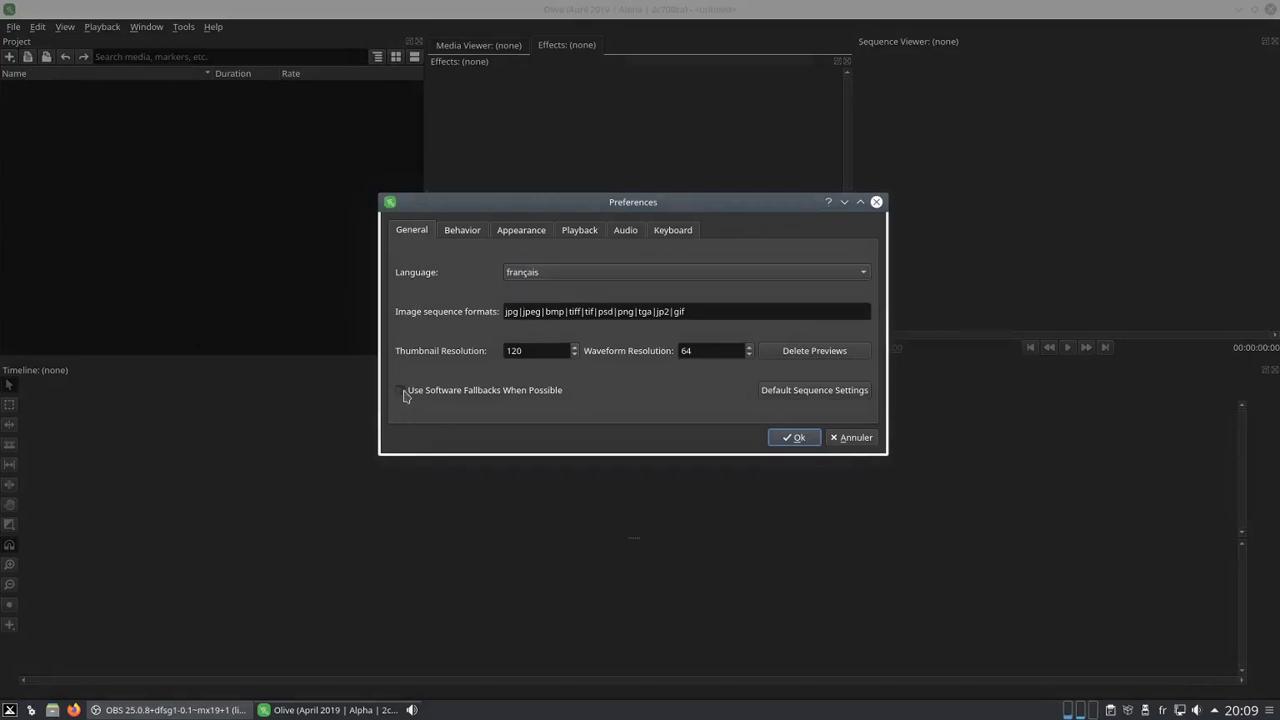
click(815, 442)
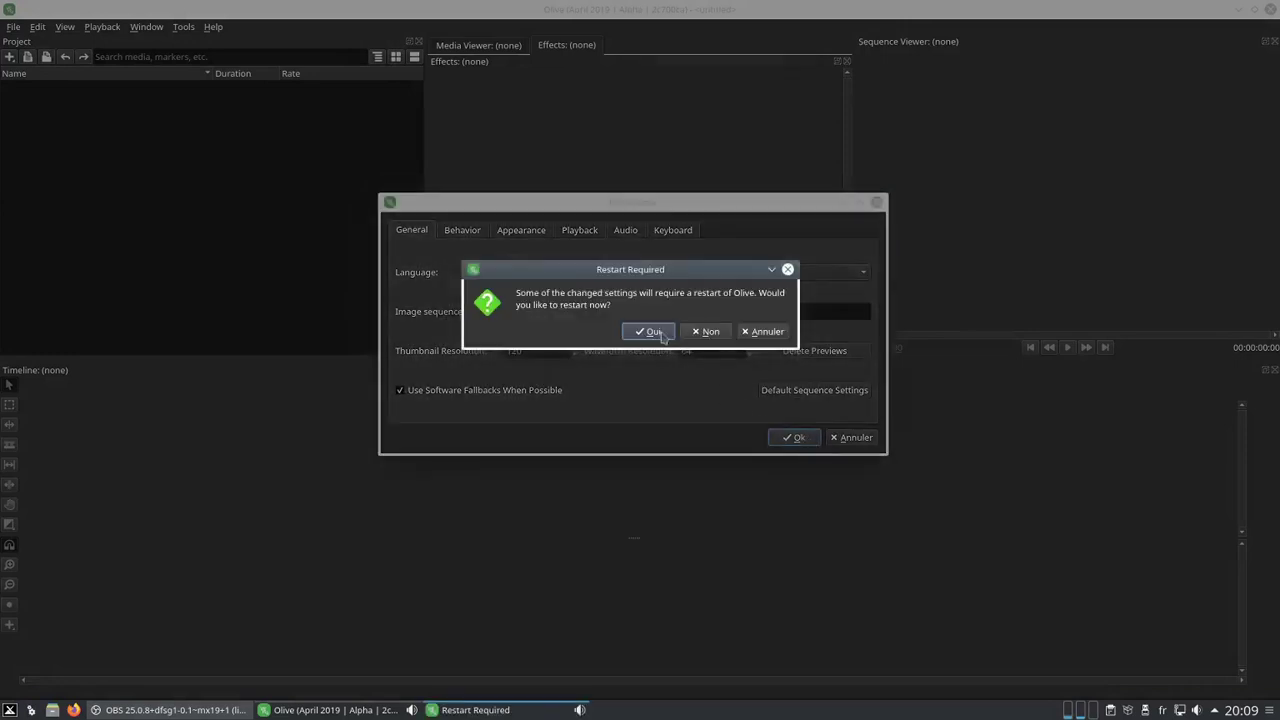
click(648, 331)
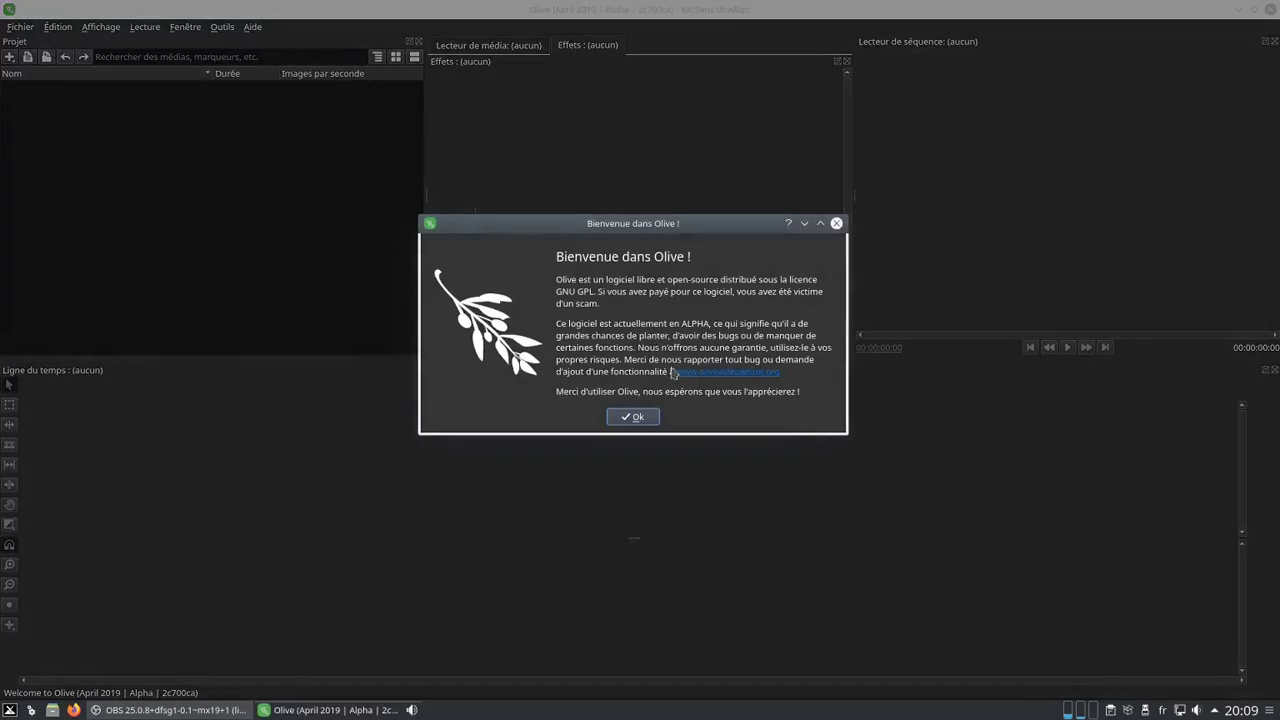
Import 'comodo antivirus 12.2 mises a jour bug.mp4' from the home folder into the project
click(638, 417)
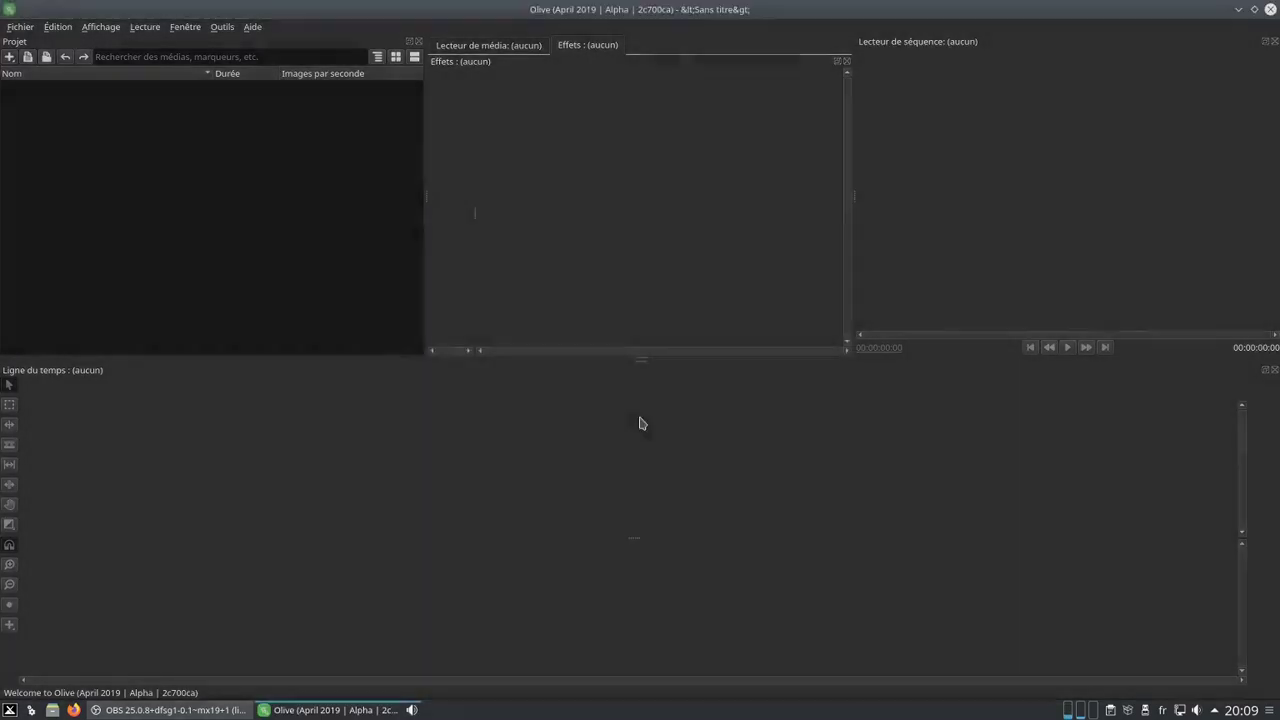
right_click(310, 202)
click(342, 206)
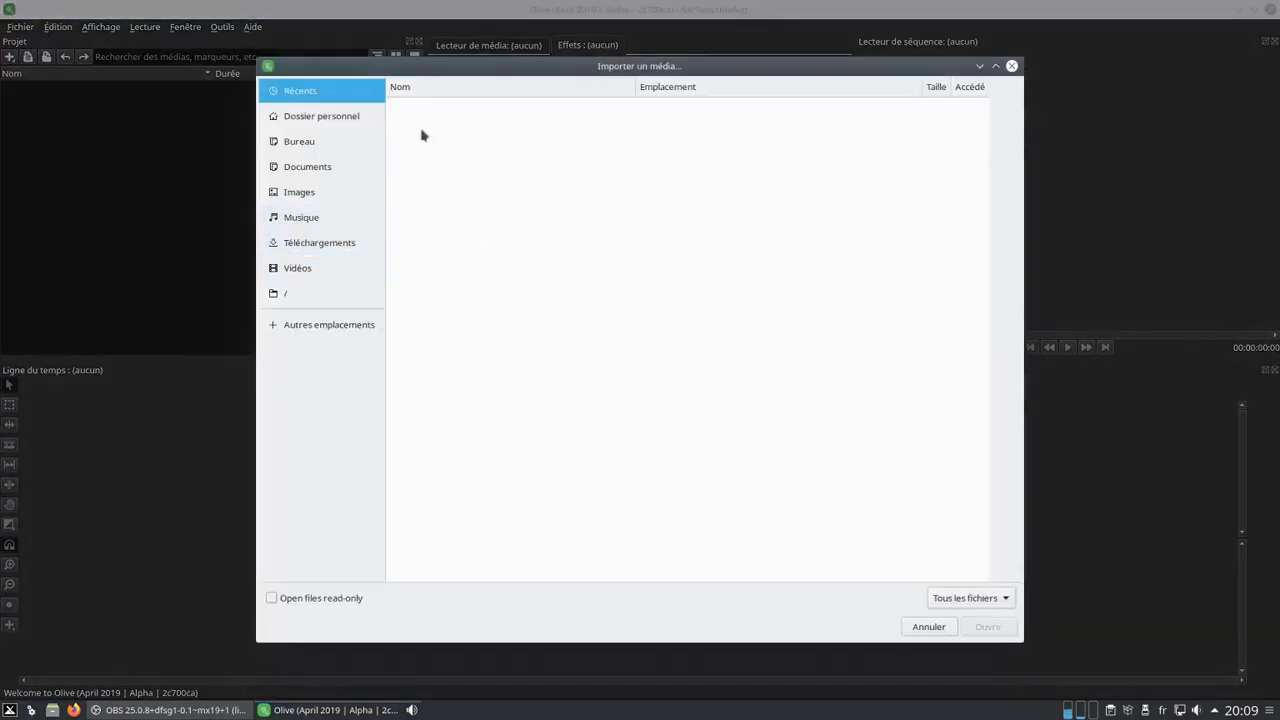
click(322, 118)
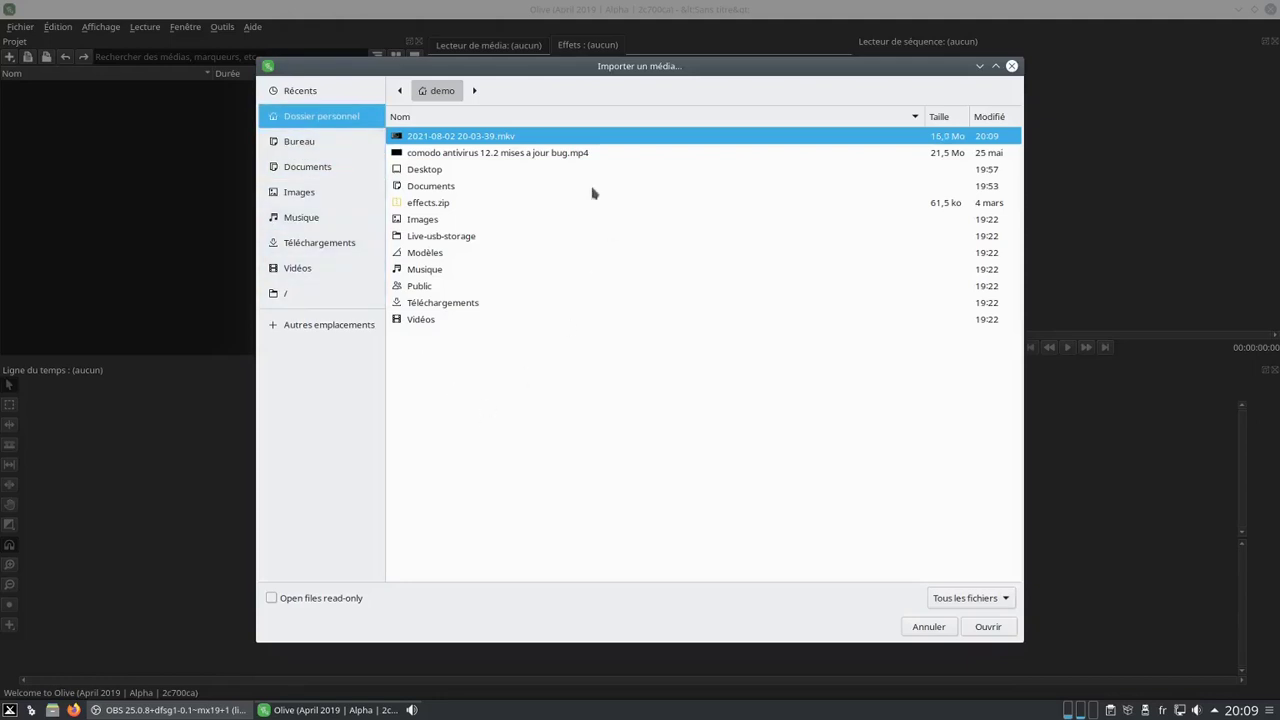
click(549, 156)
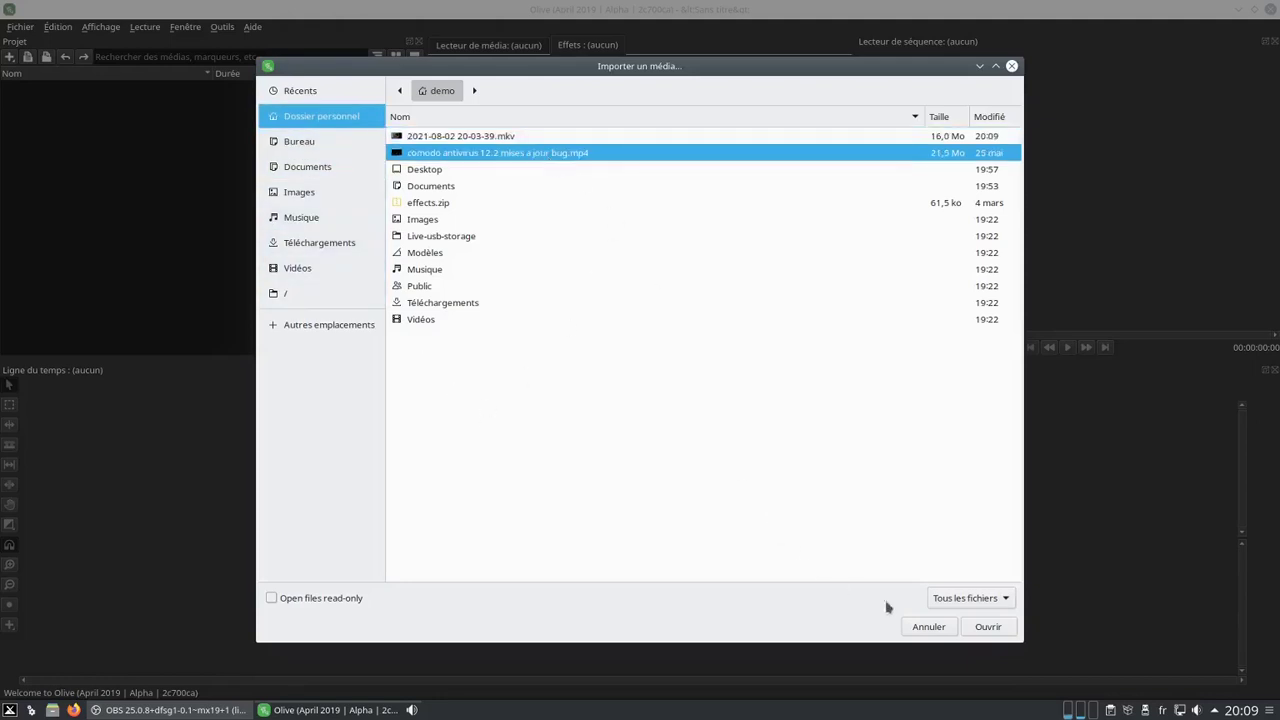
click(985, 627)
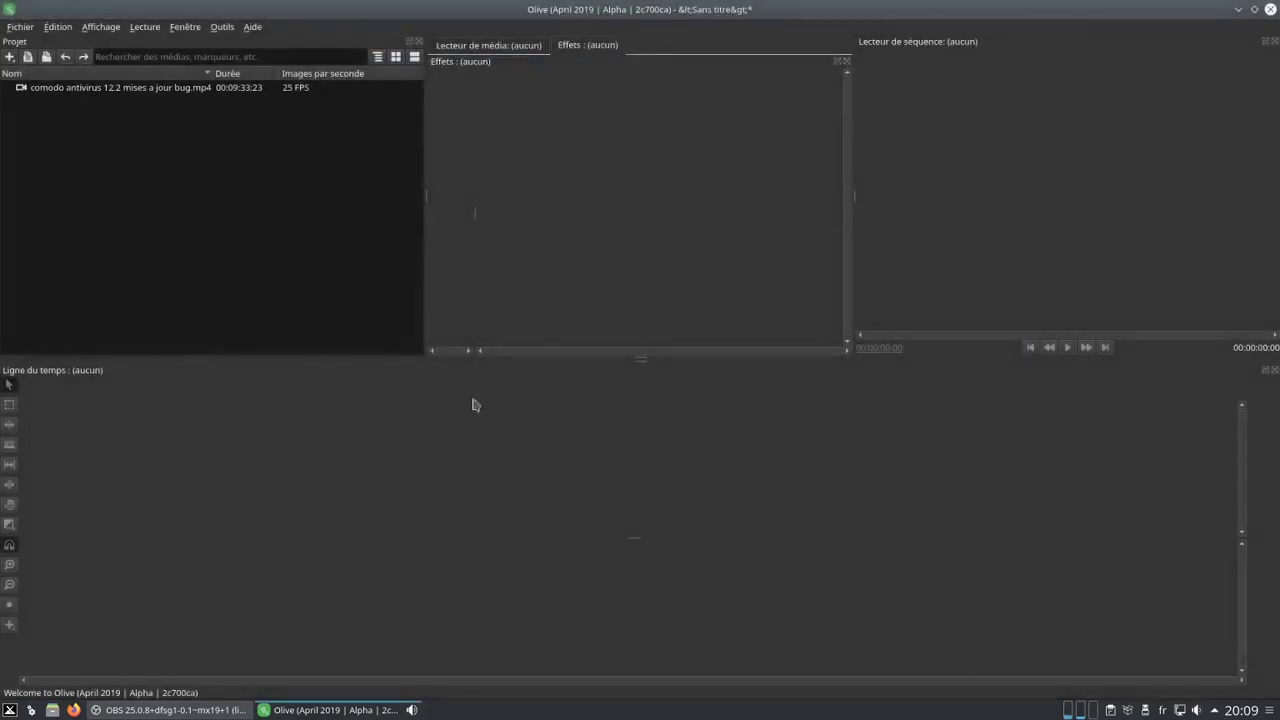
Place the comodo clip on the timeline as Séquence 01 and scrub through its frames
drag(231, 93, 396, 508)
click(601, 352)
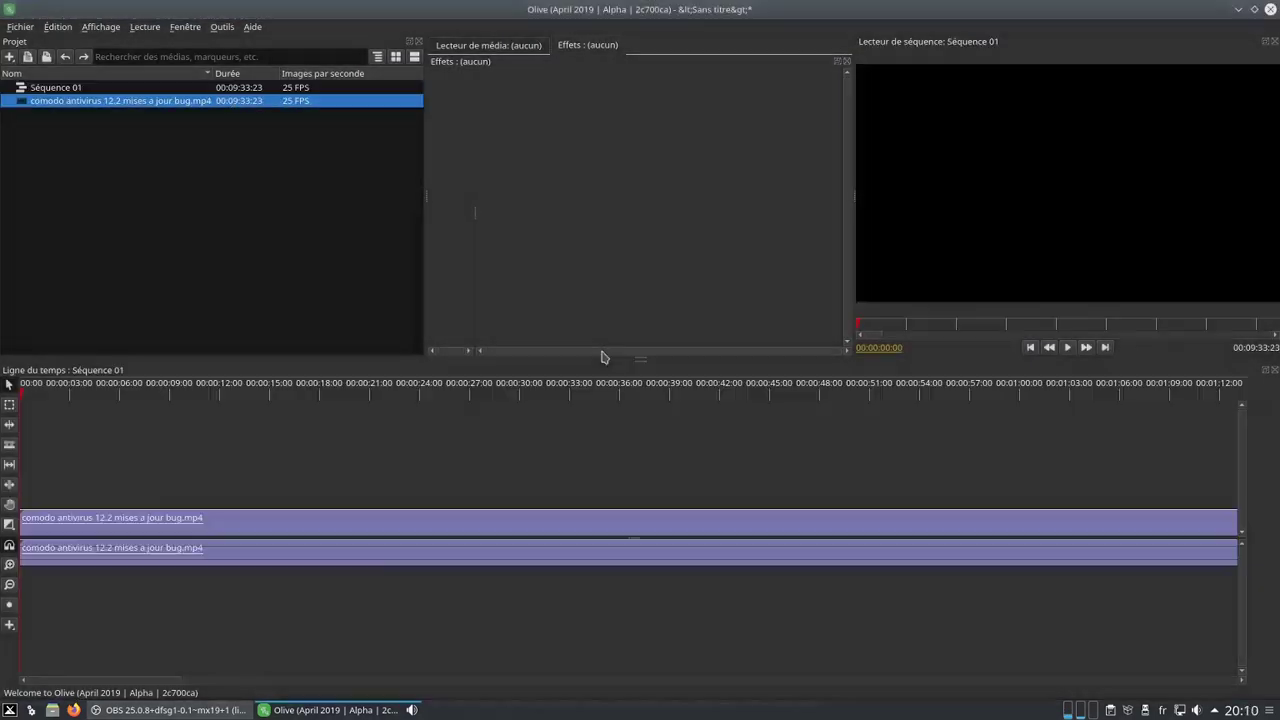
click(285, 396)
drag(290, 398, 259, 411)
Add a Community > Glitch effect (Signal Loss, intensity 5.0) to the comodo clip and preview playback
click(431, 527)
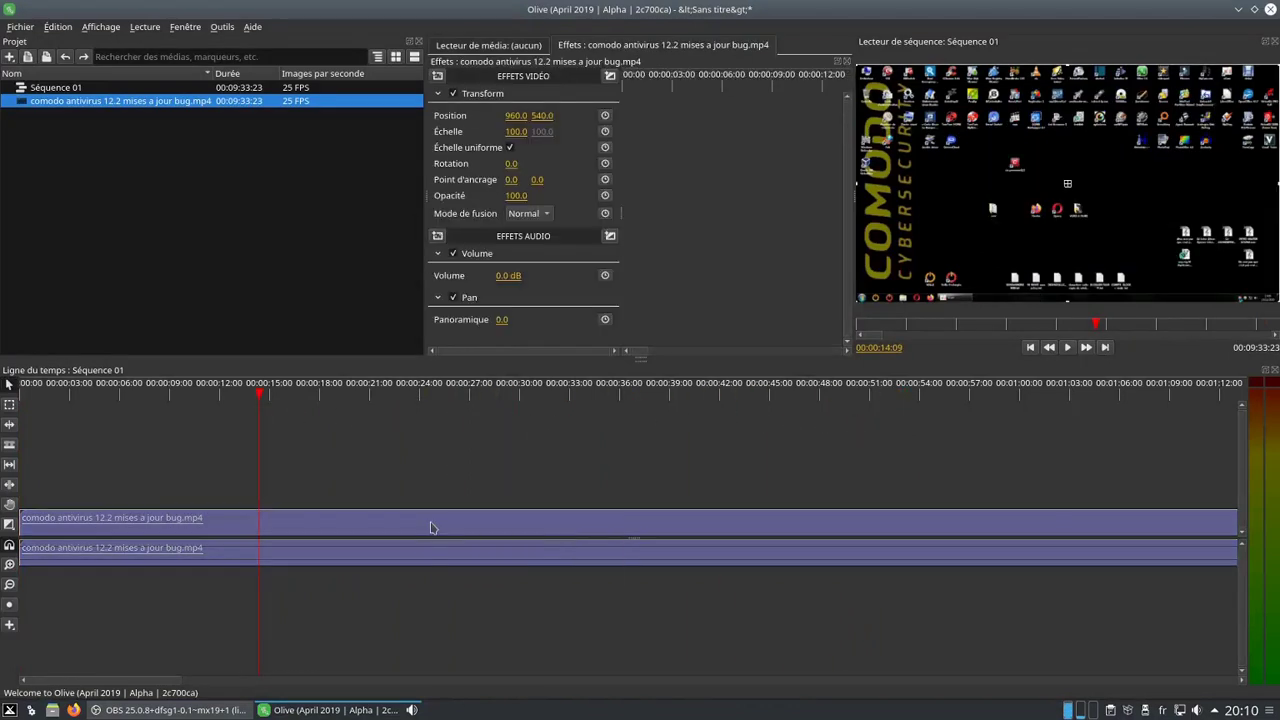
click(437, 77)
mouse_move(475, 125)
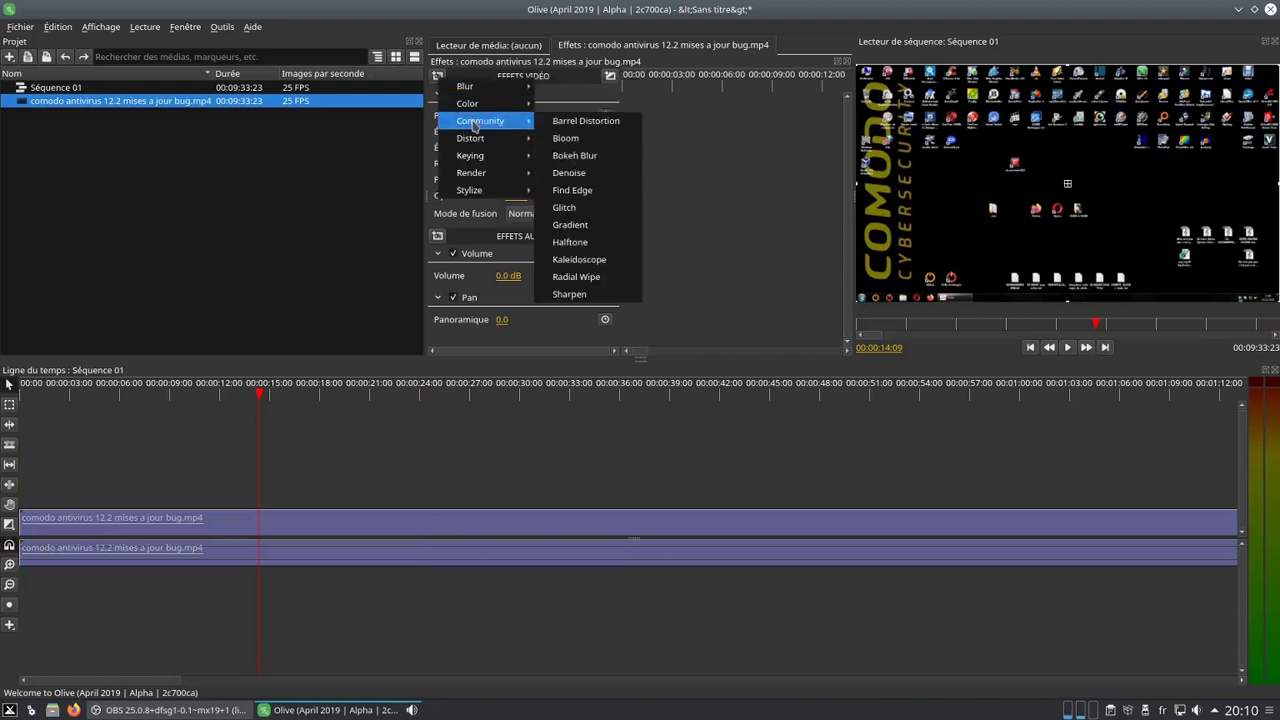
click(566, 208)
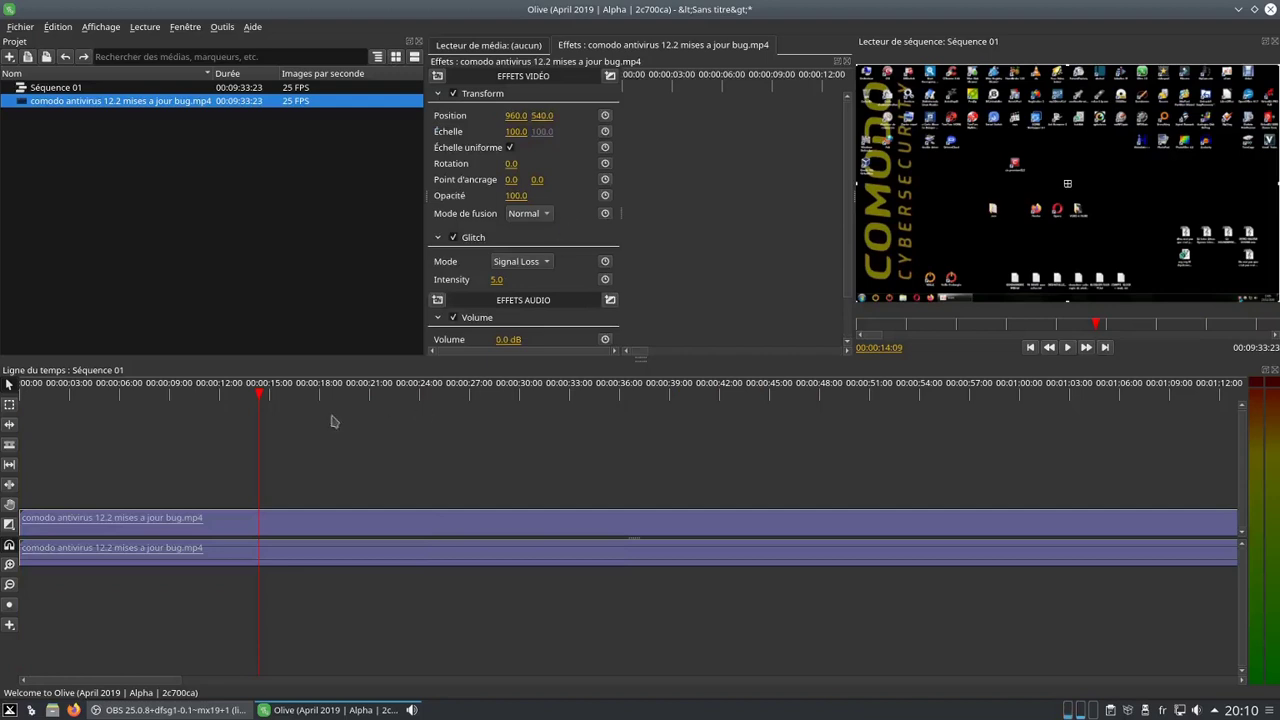
drag(262, 396, 316, 413)
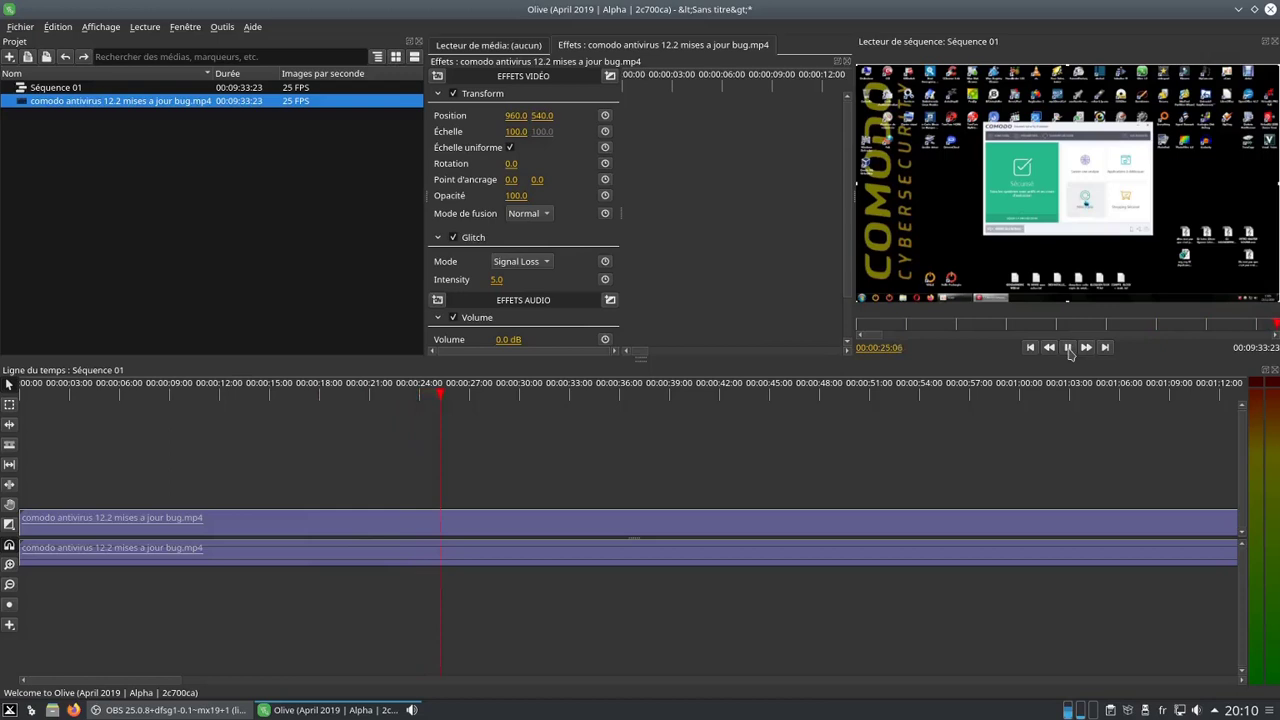
click(1068, 348)
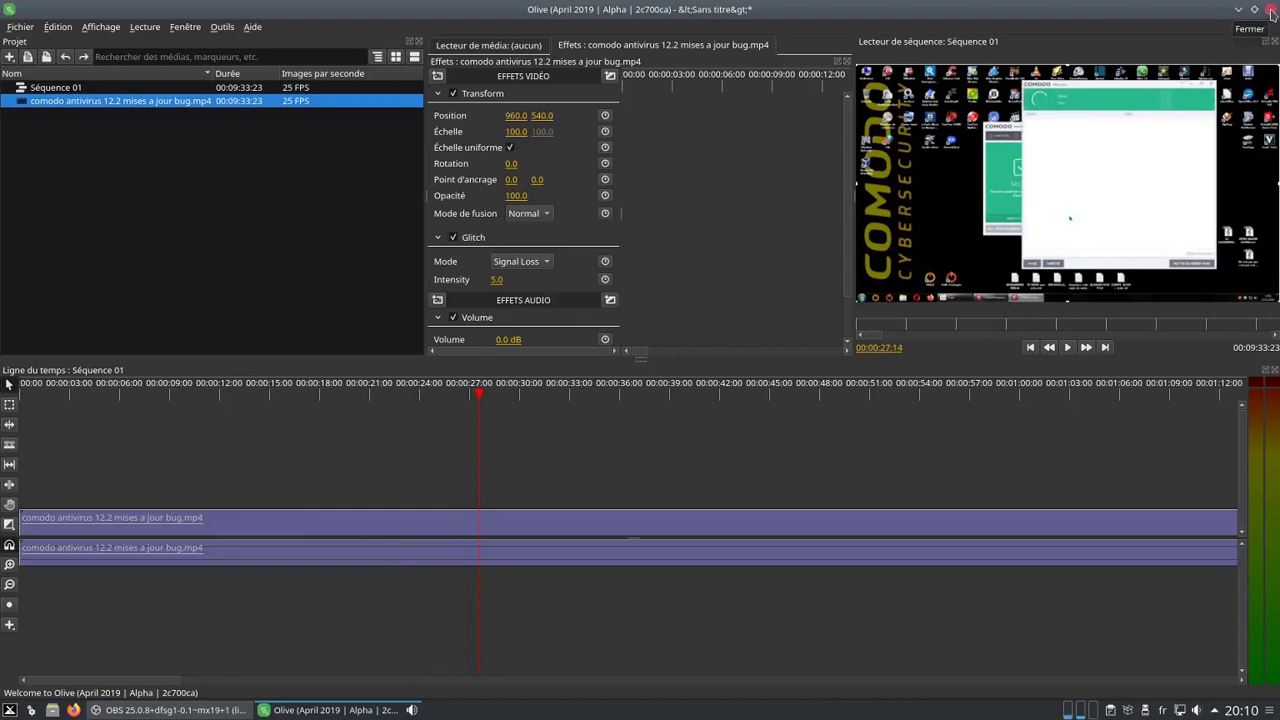
Quit Olive without saving, bring OBS back up, and open Dolphin on the home folder
click(1271, 12)
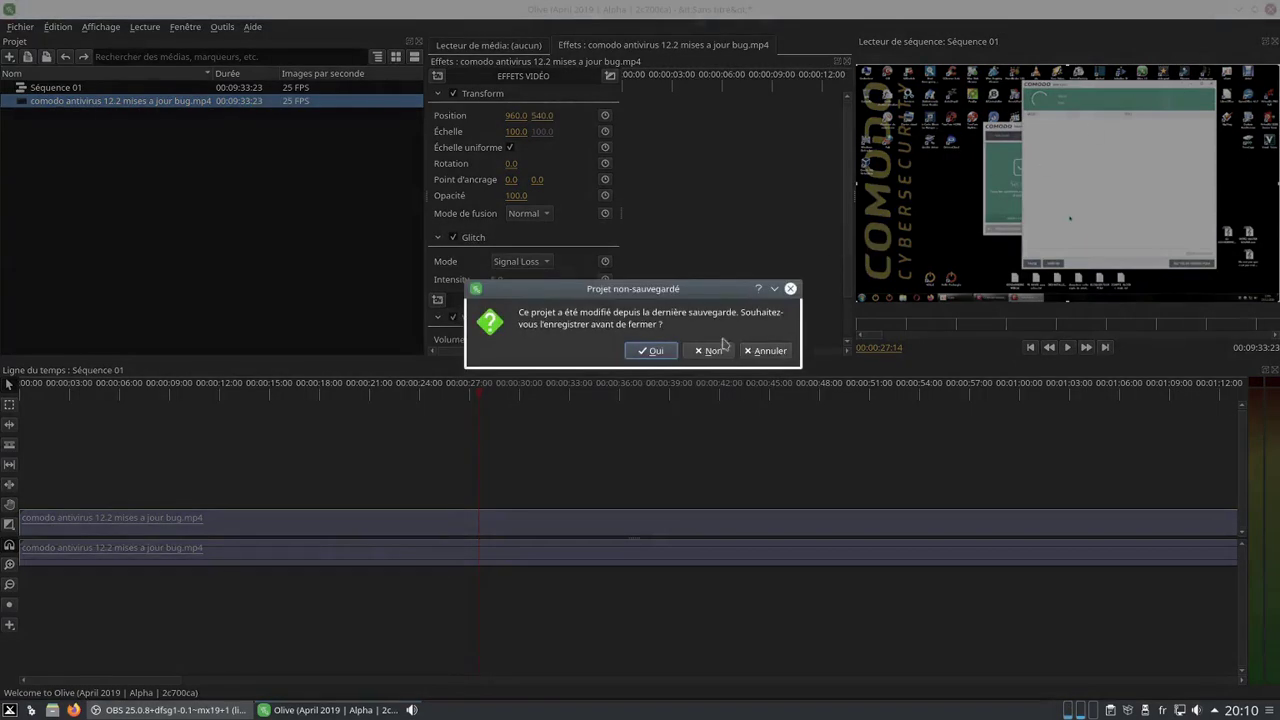
click(718, 352)
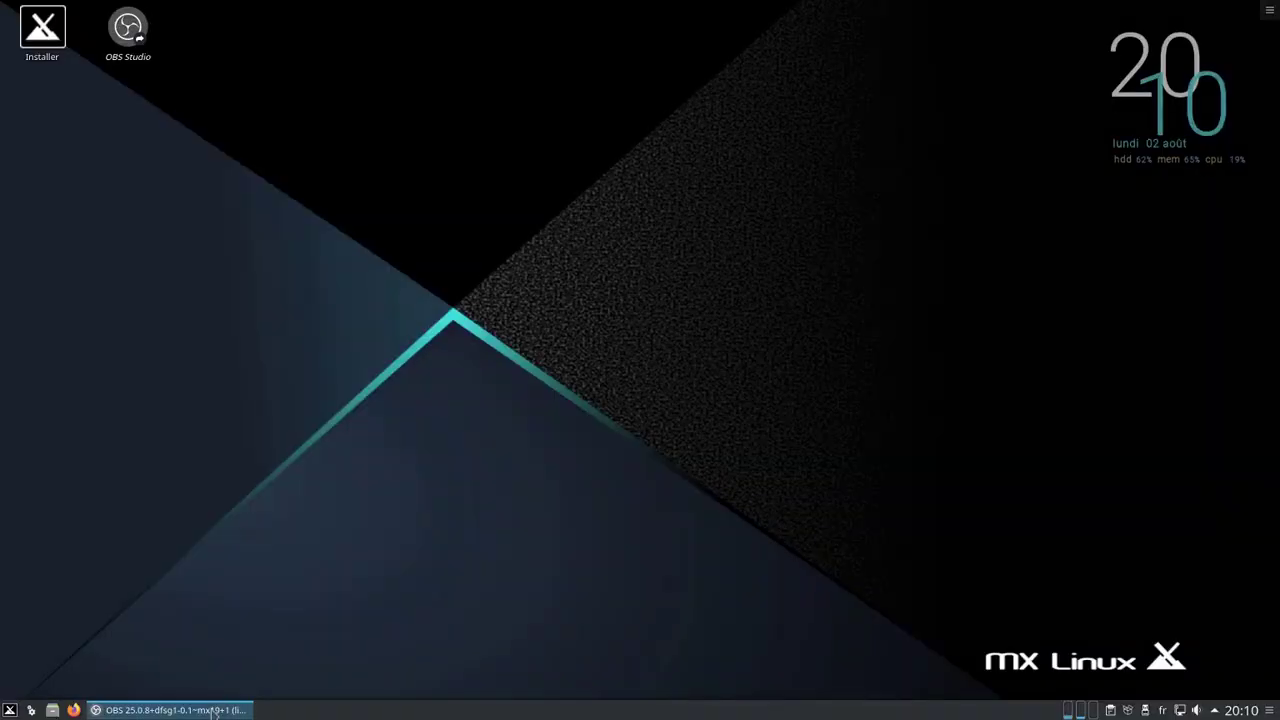
click(110, 710)
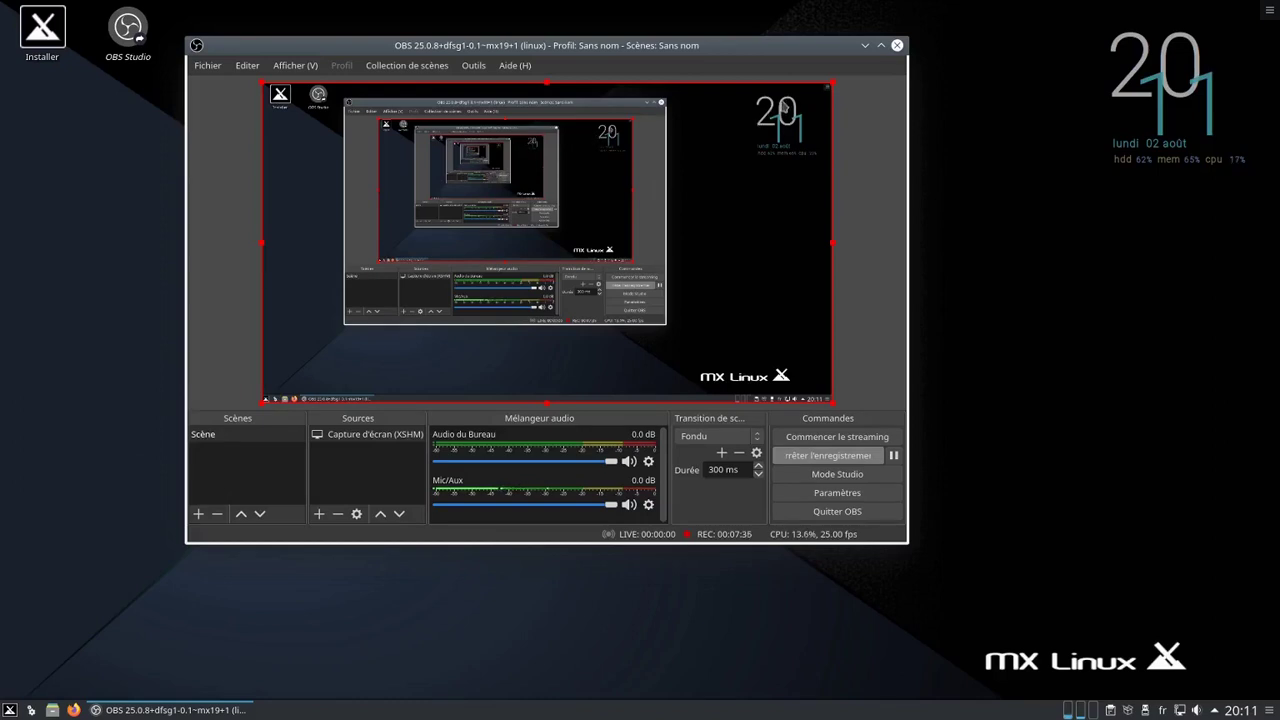
click(55, 712)
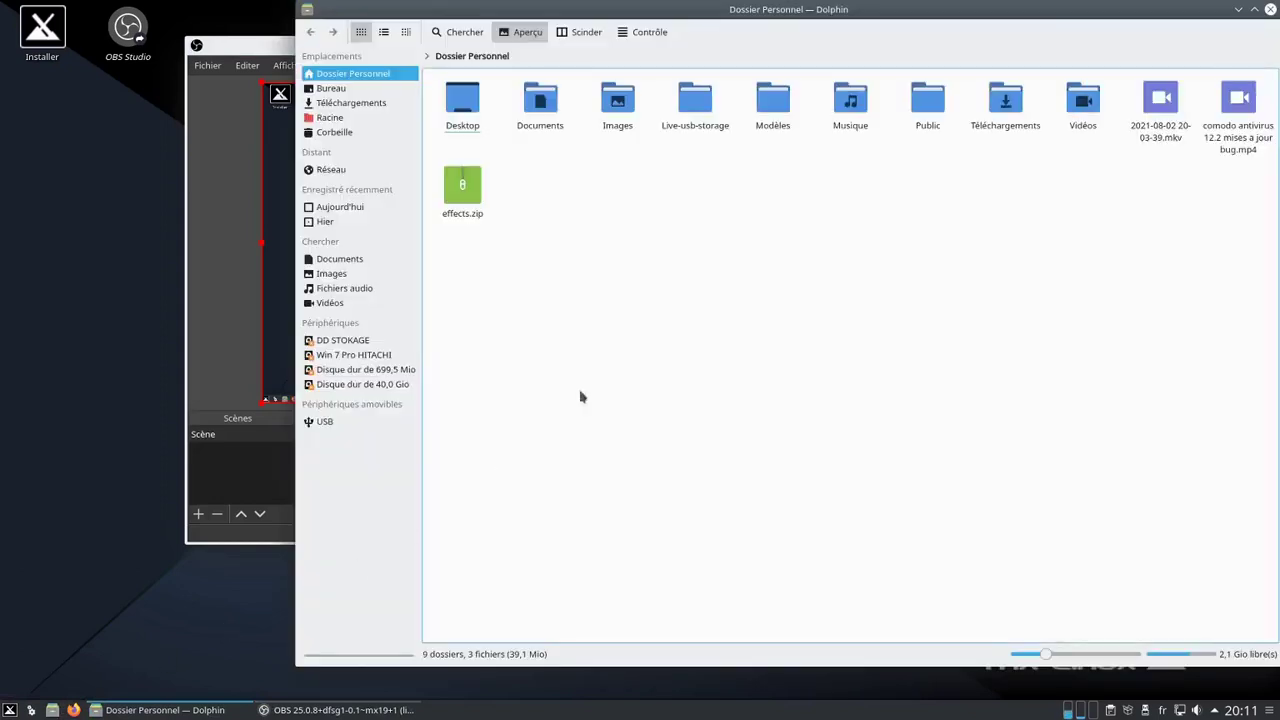
Go to Racine, peek inside the live folder, then return to the root listing
click(321, 120)
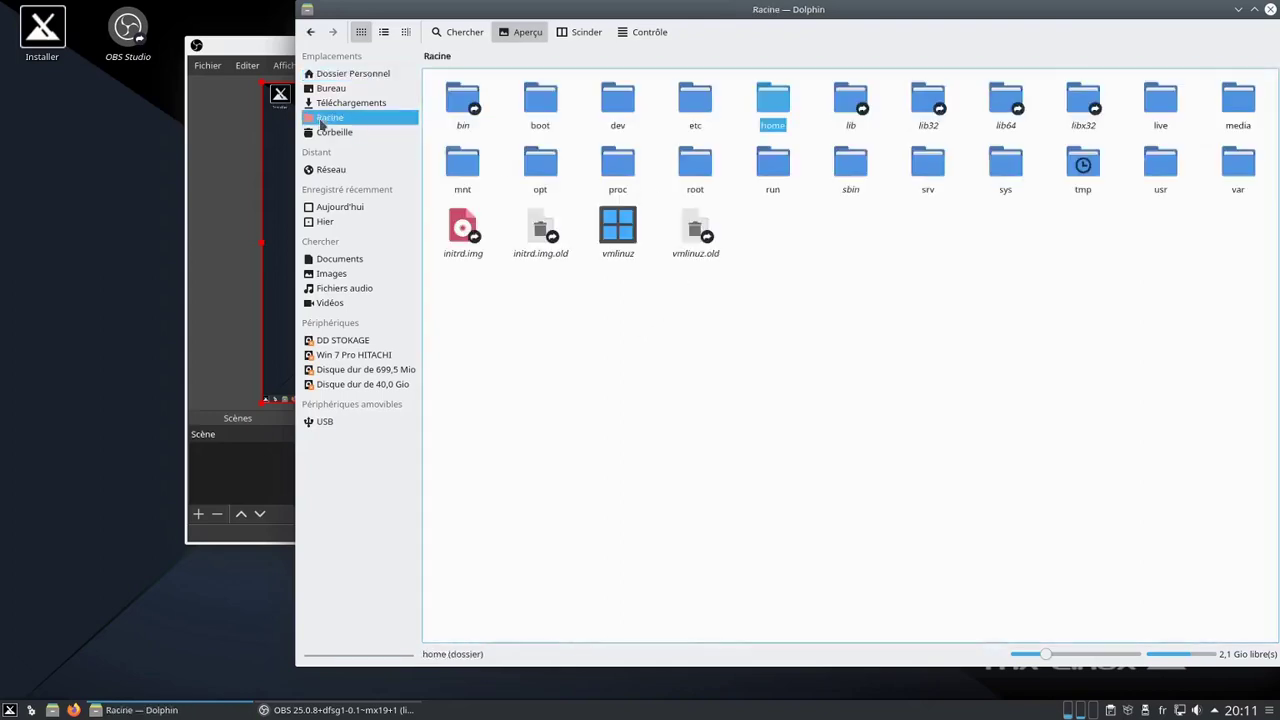
click(899, 362)
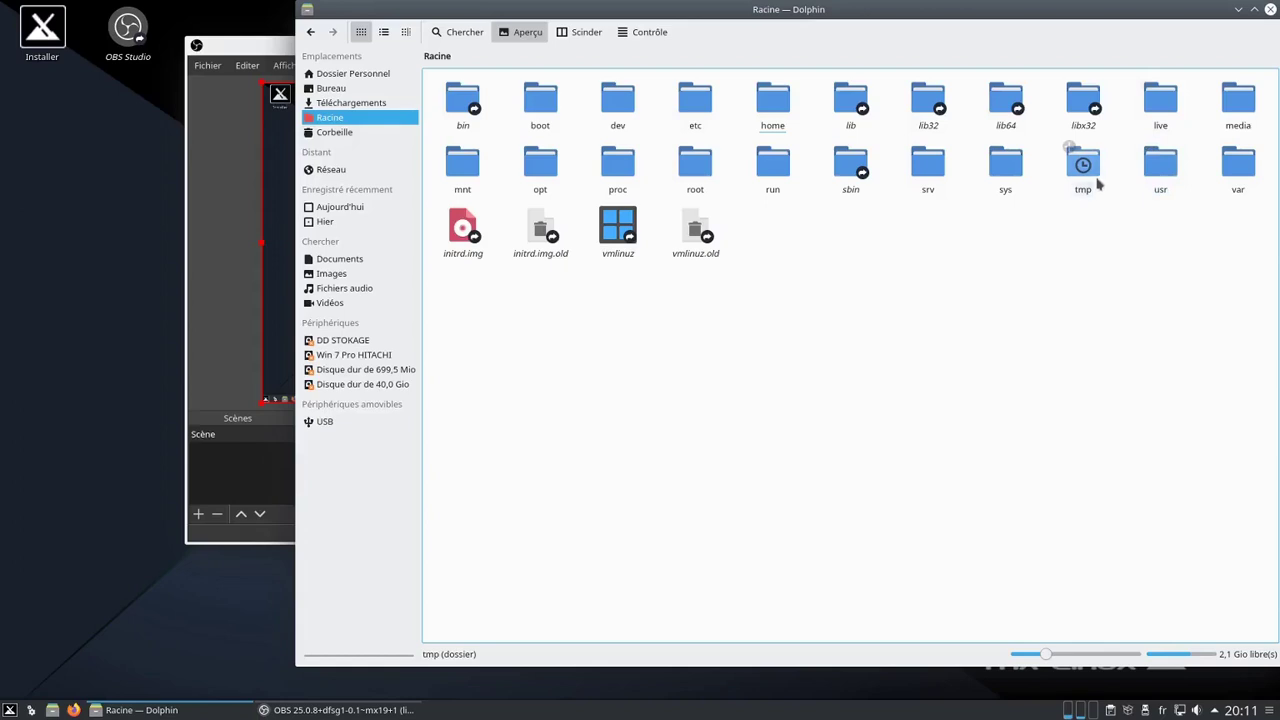
click(1160, 110)
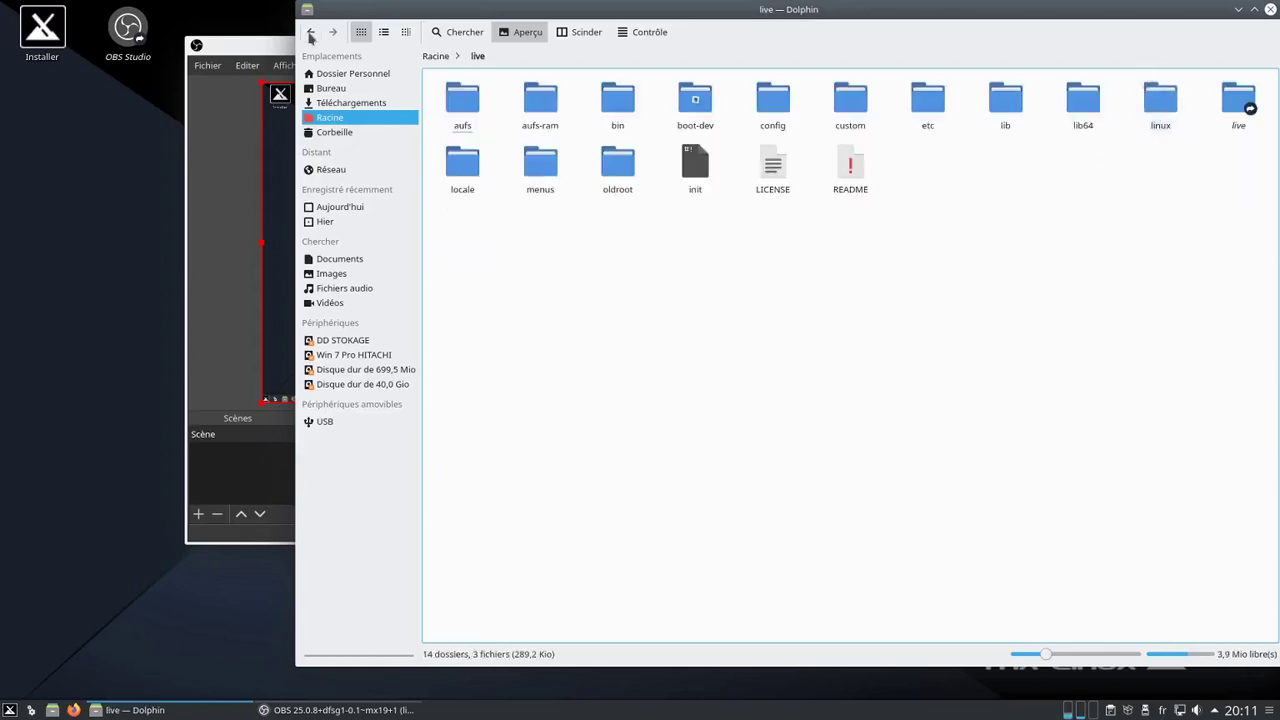
click(310, 32)
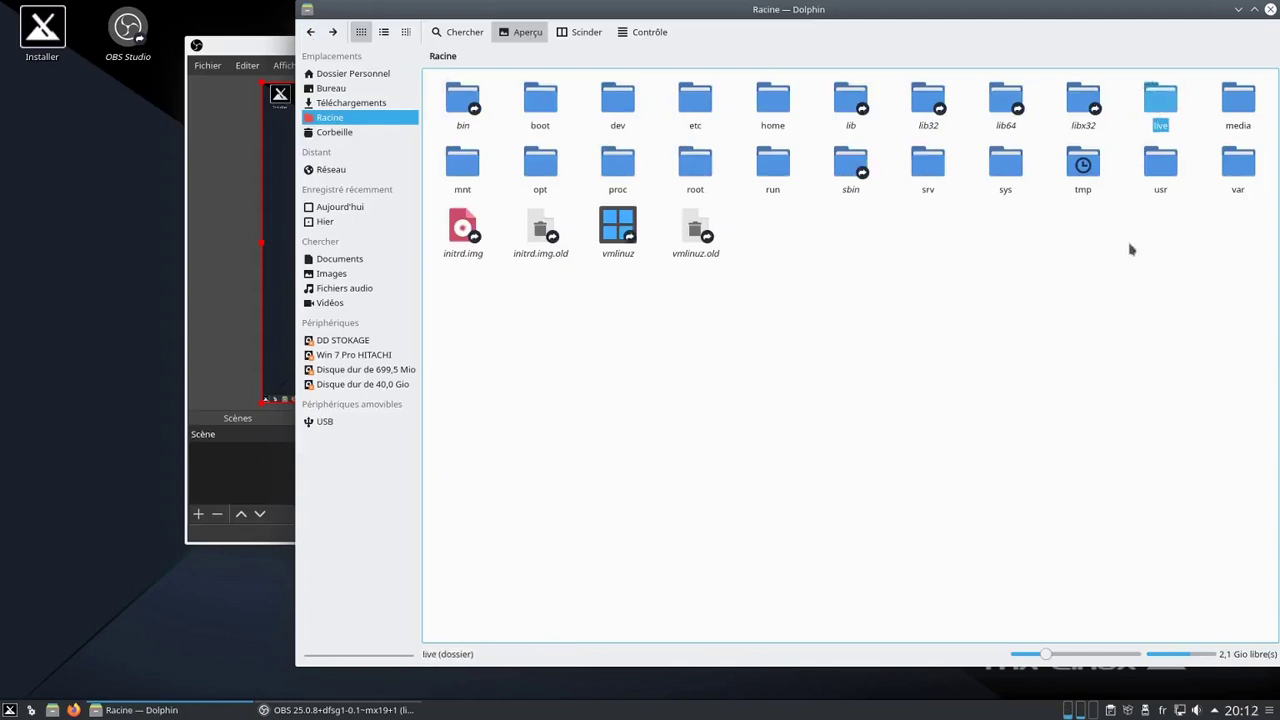
right_click(1163, 102)
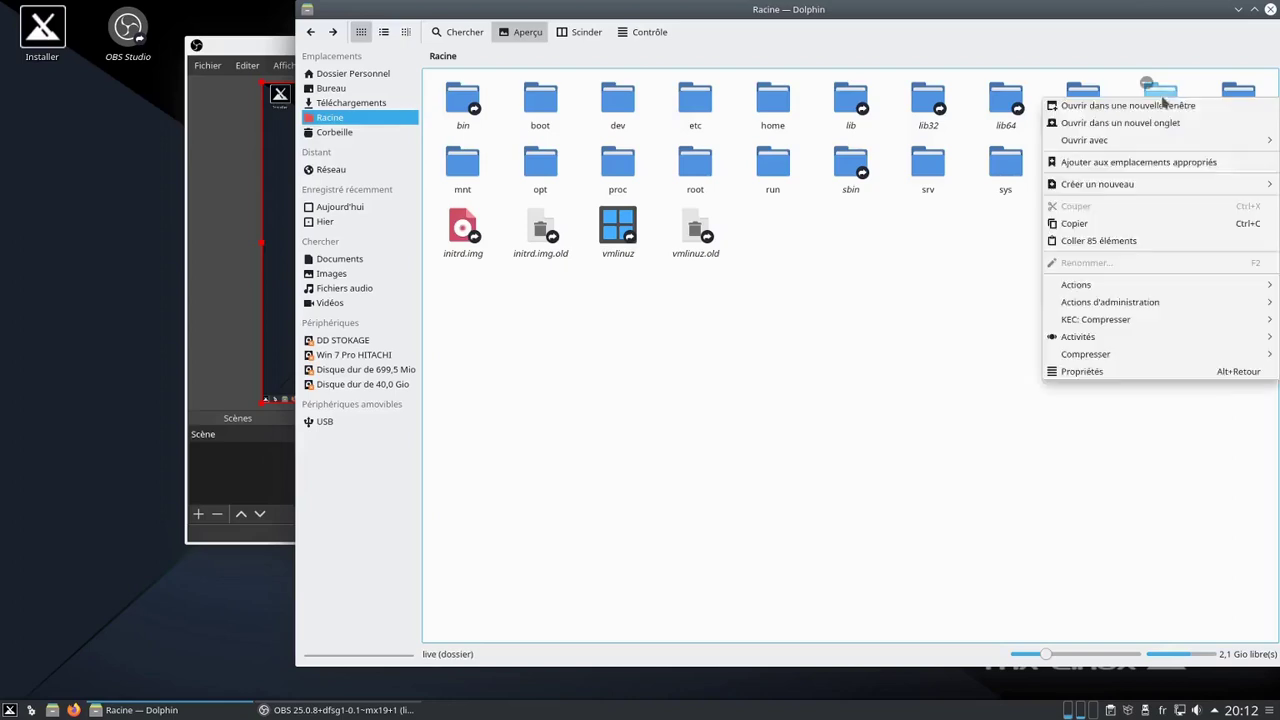
click(1072, 380)
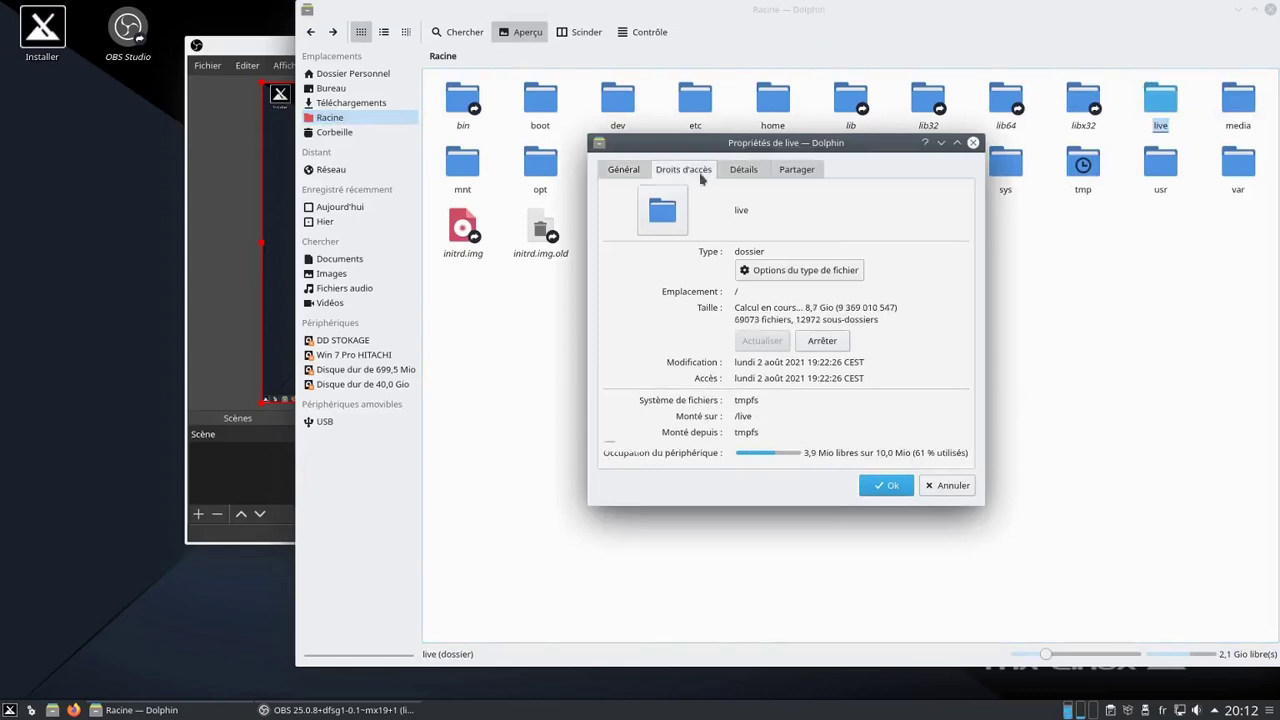
click(683, 169)
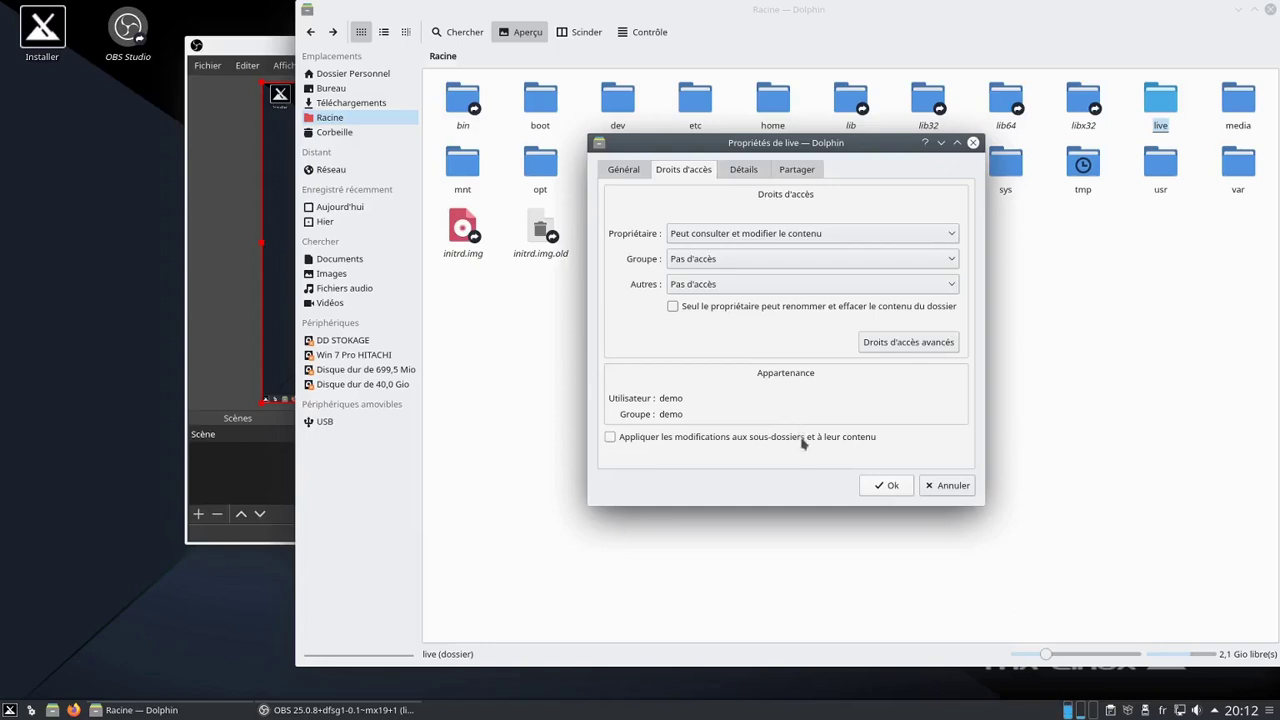
click(882, 486)
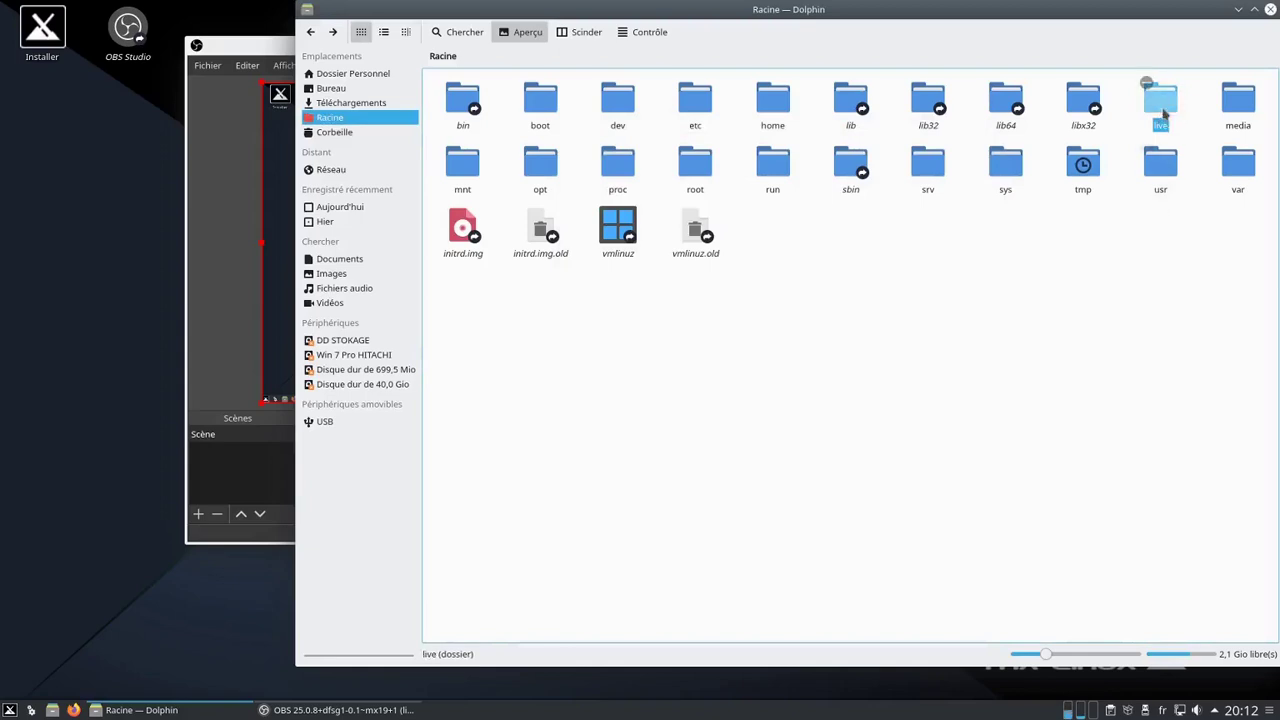
right_click(1163, 115)
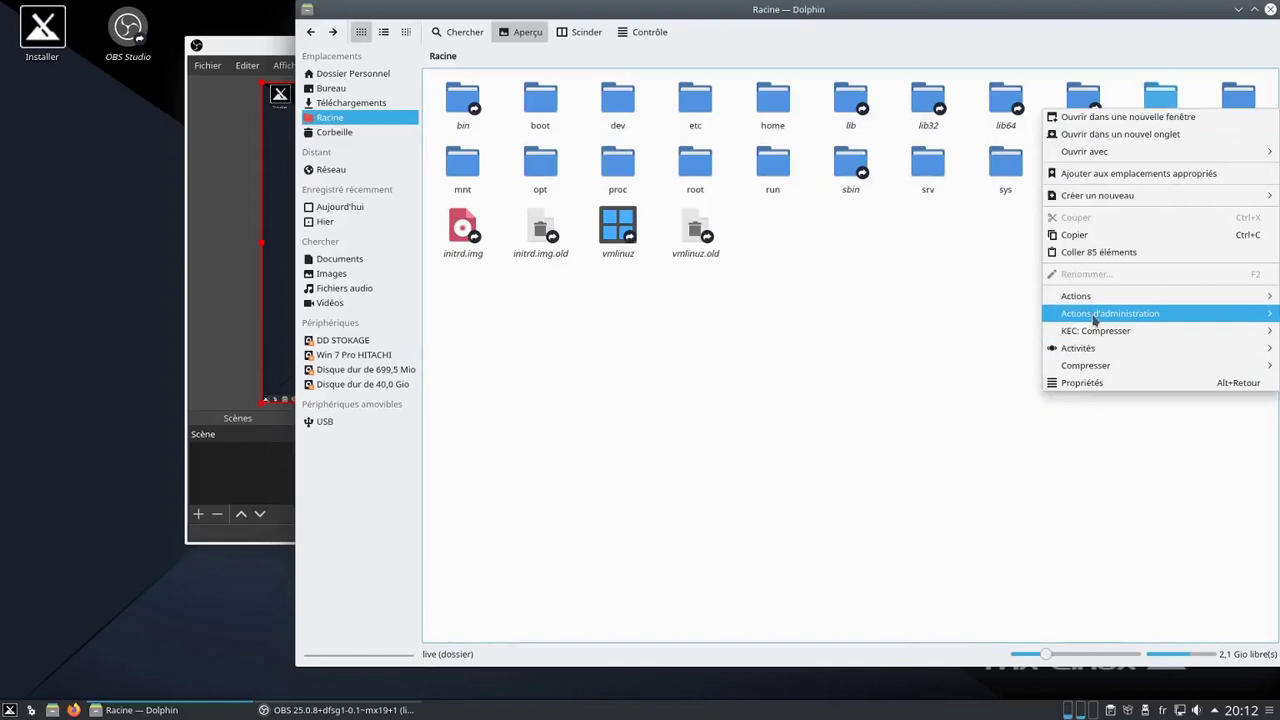
mouse_move(1094, 318)
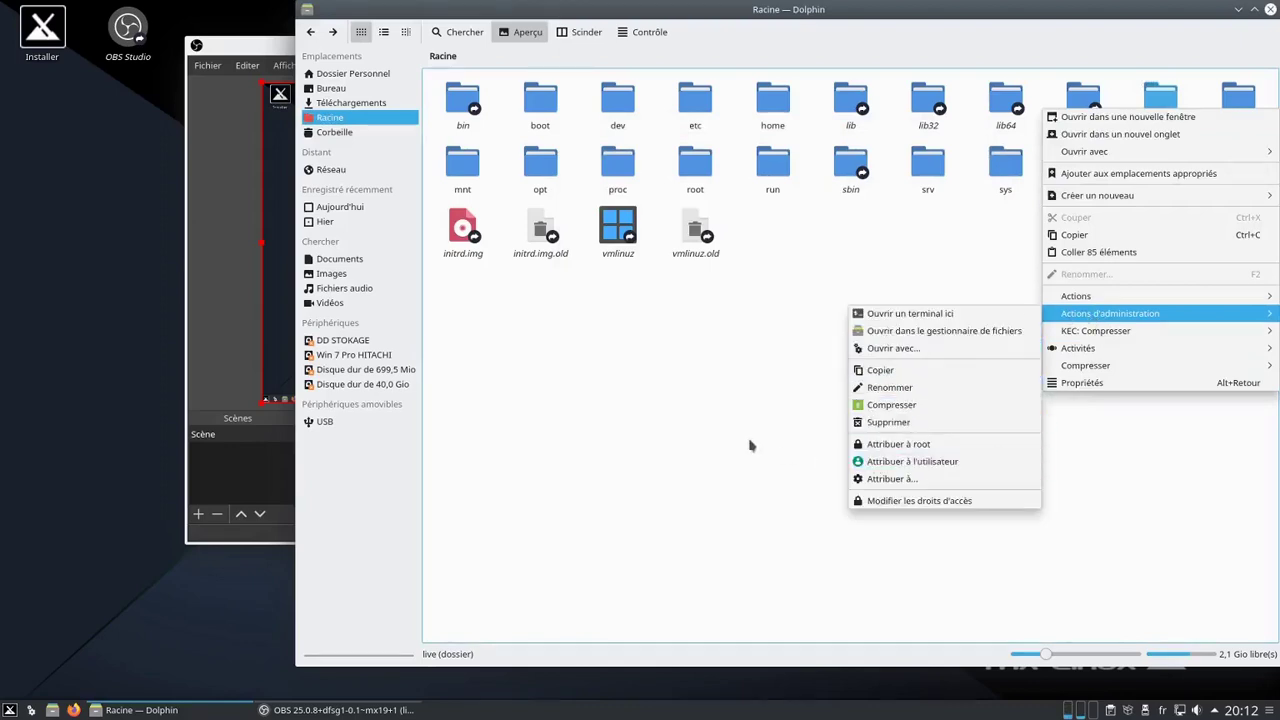
click(725, 380)
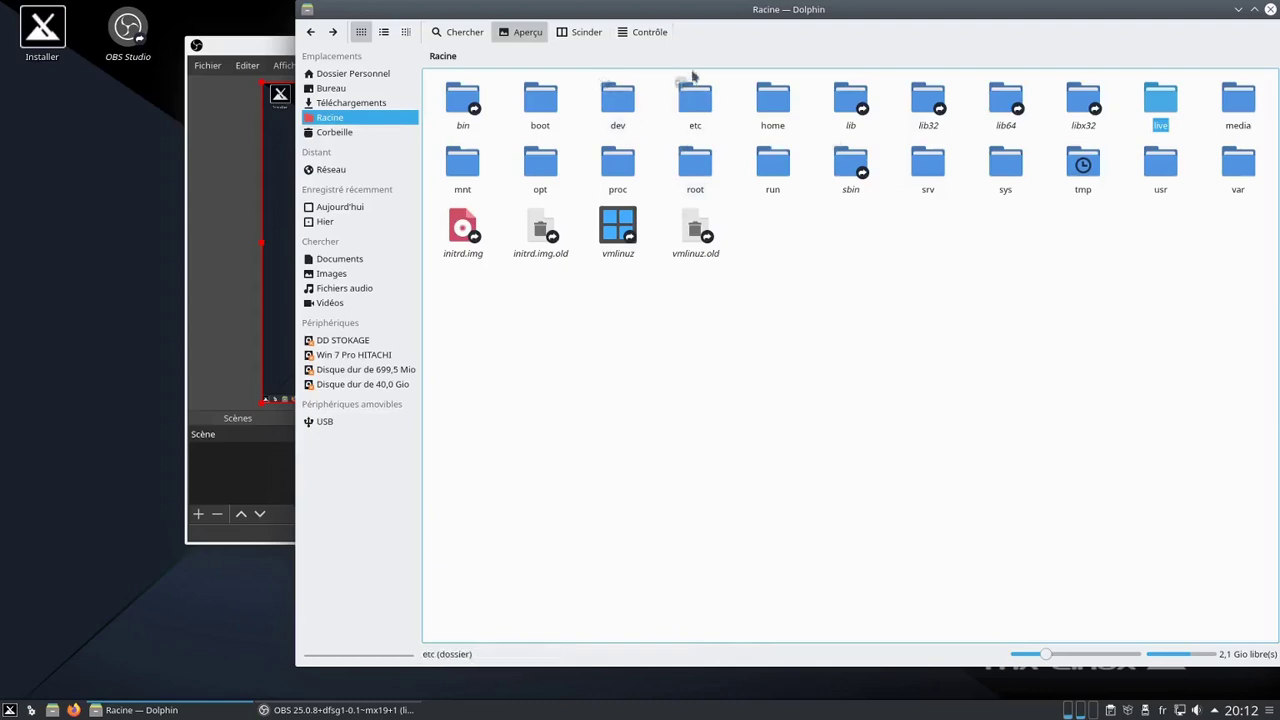
Open Configurer Dolphin… from the Contrôle menu to reach Dolphin's preferences
click(648, 33)
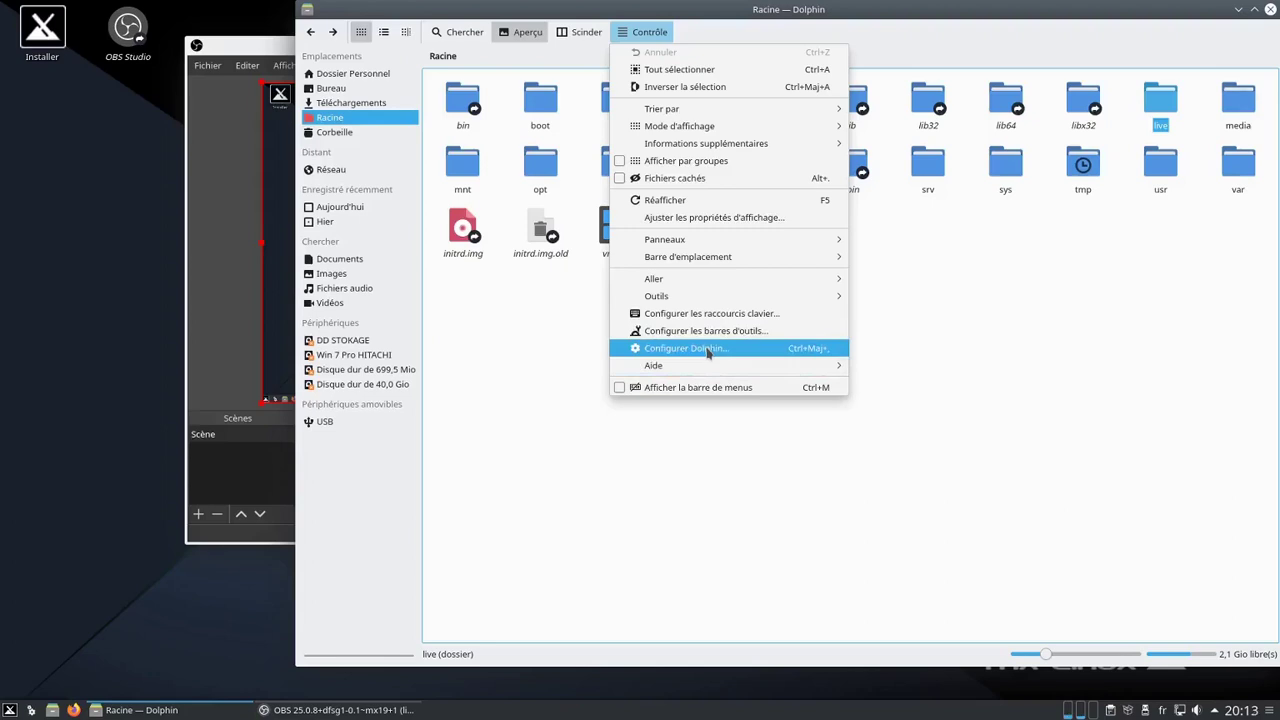
click(978, 322)
right_click(848, 310)
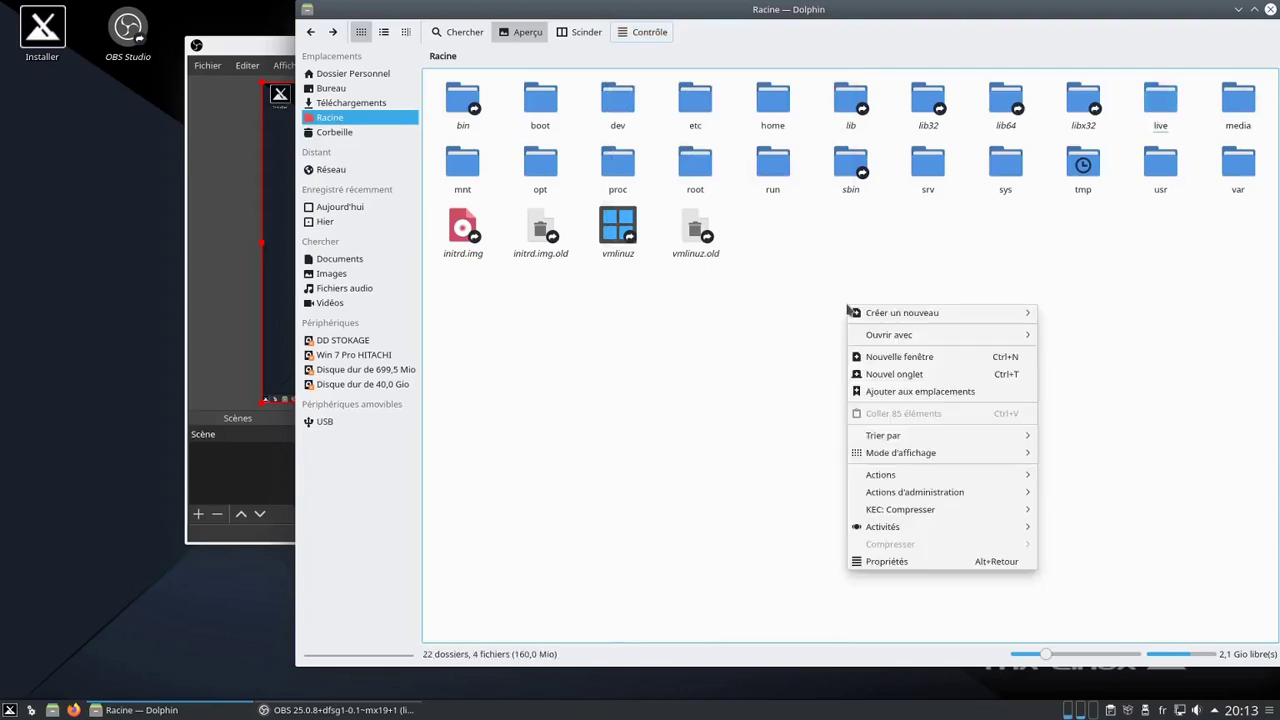
mouse_move(966, 460)
click(768, 315)
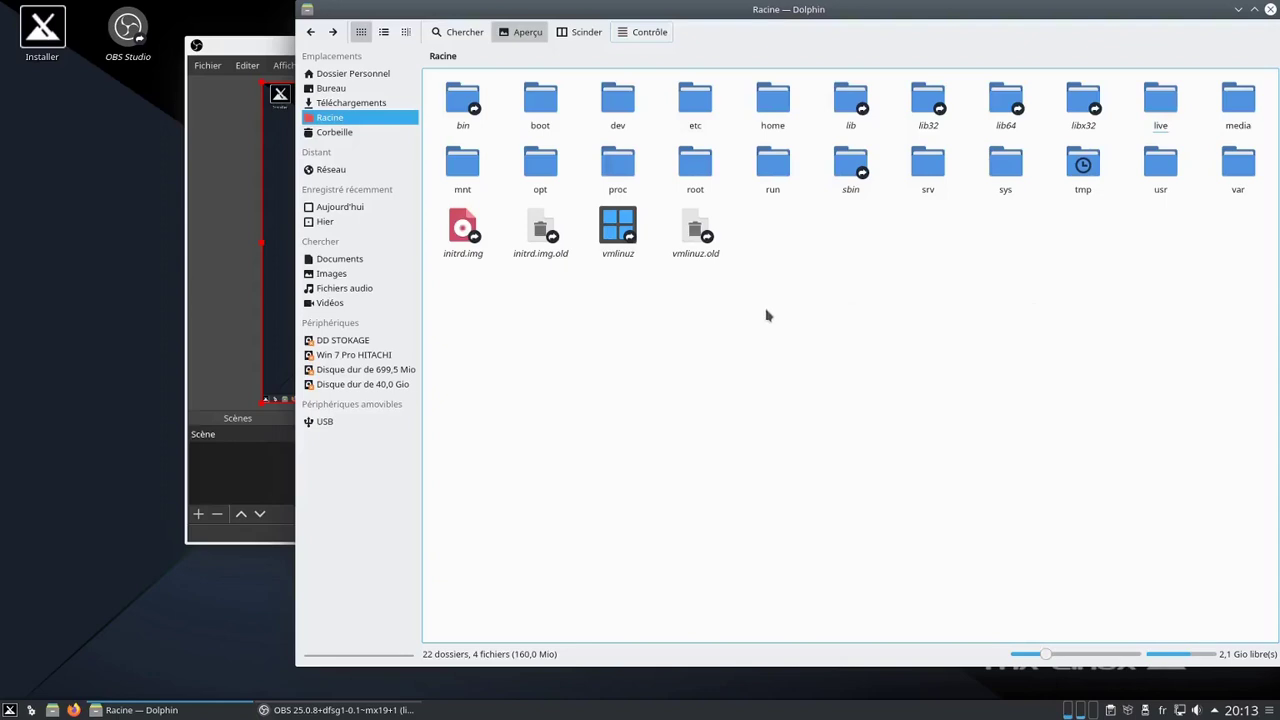
click(650, 36)
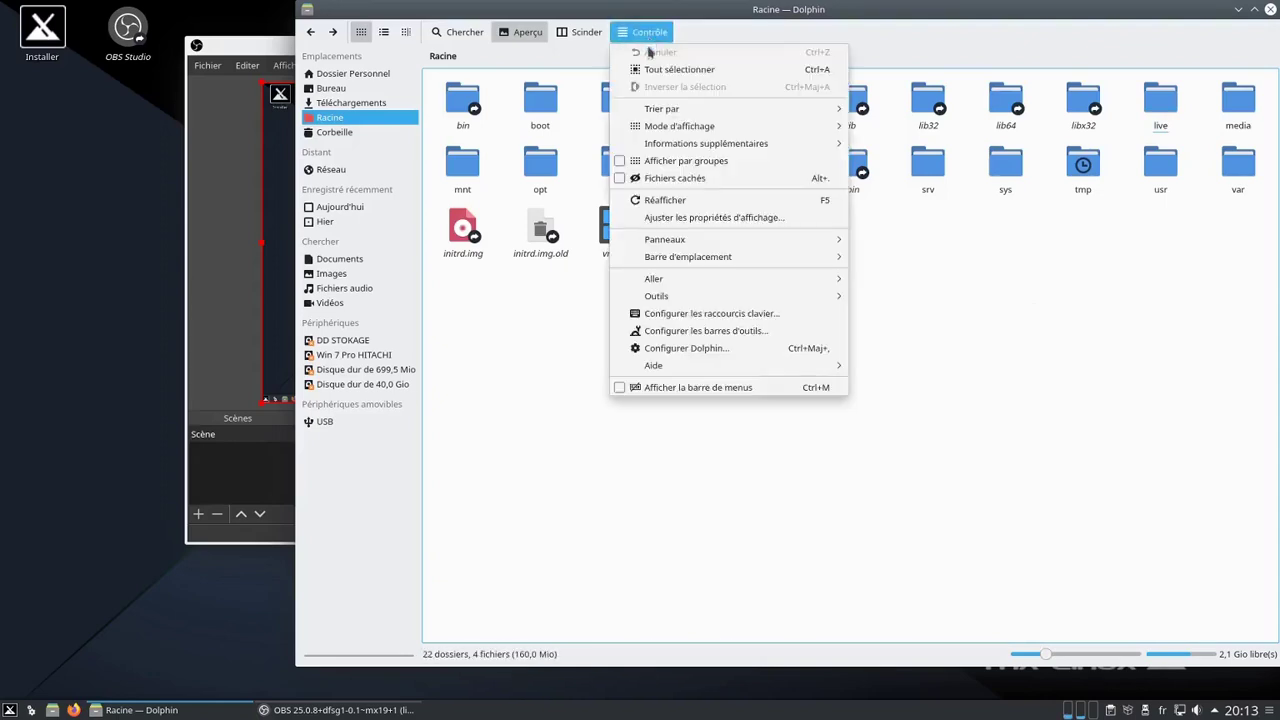
click(707, 351)
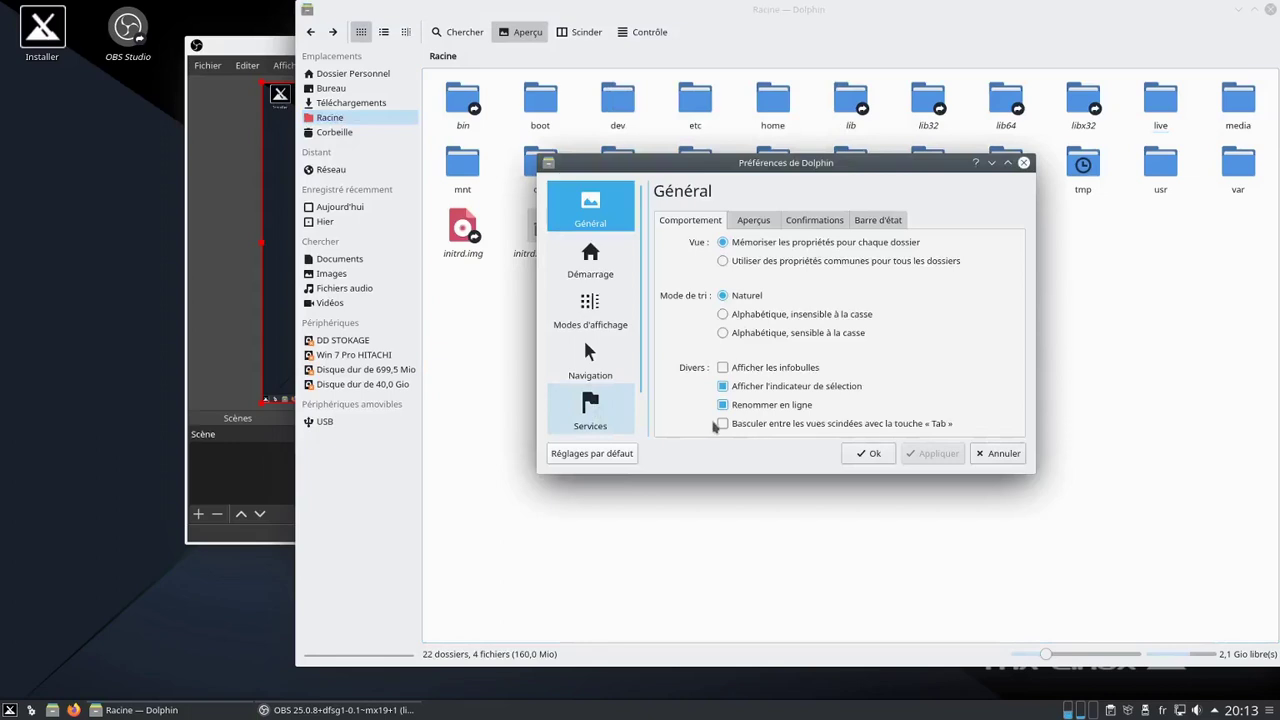
Move and enlarge the Préférences de Dolphin dialog, then launch 'Télécharger de nouveaux services…'
drag(884, 162, 747, 42)
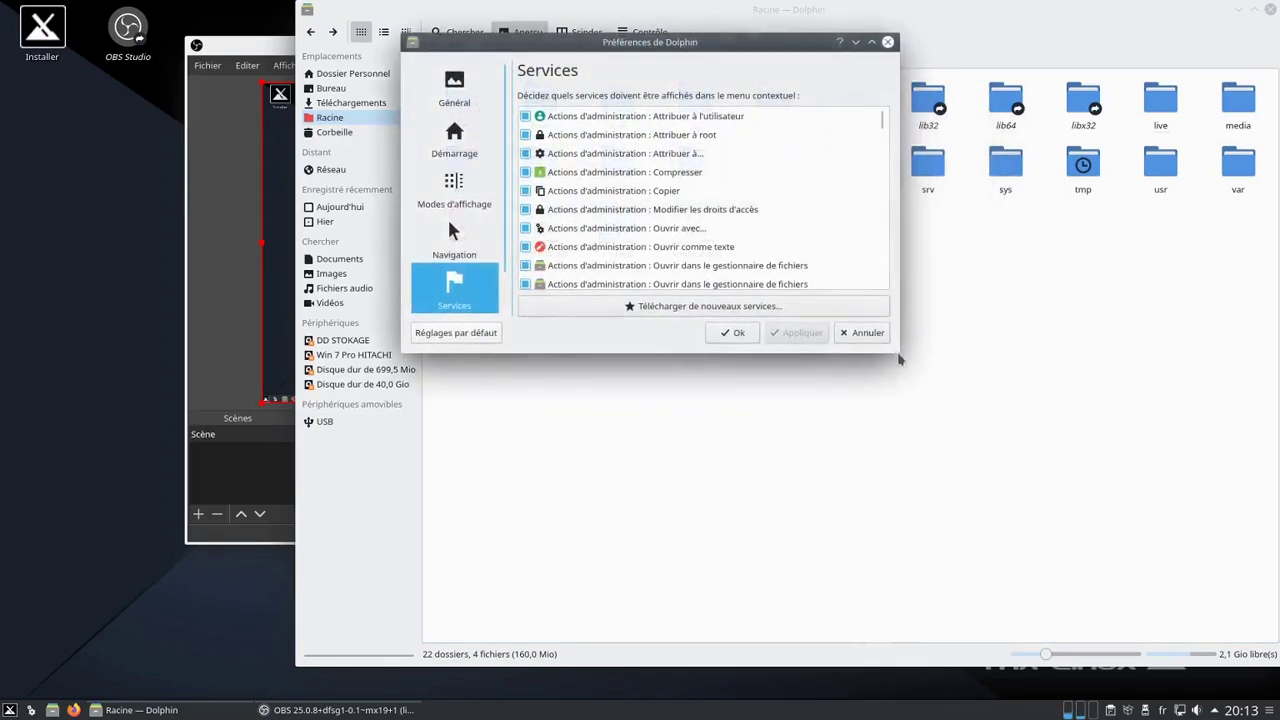
drag(897, 351, 1020, 612)
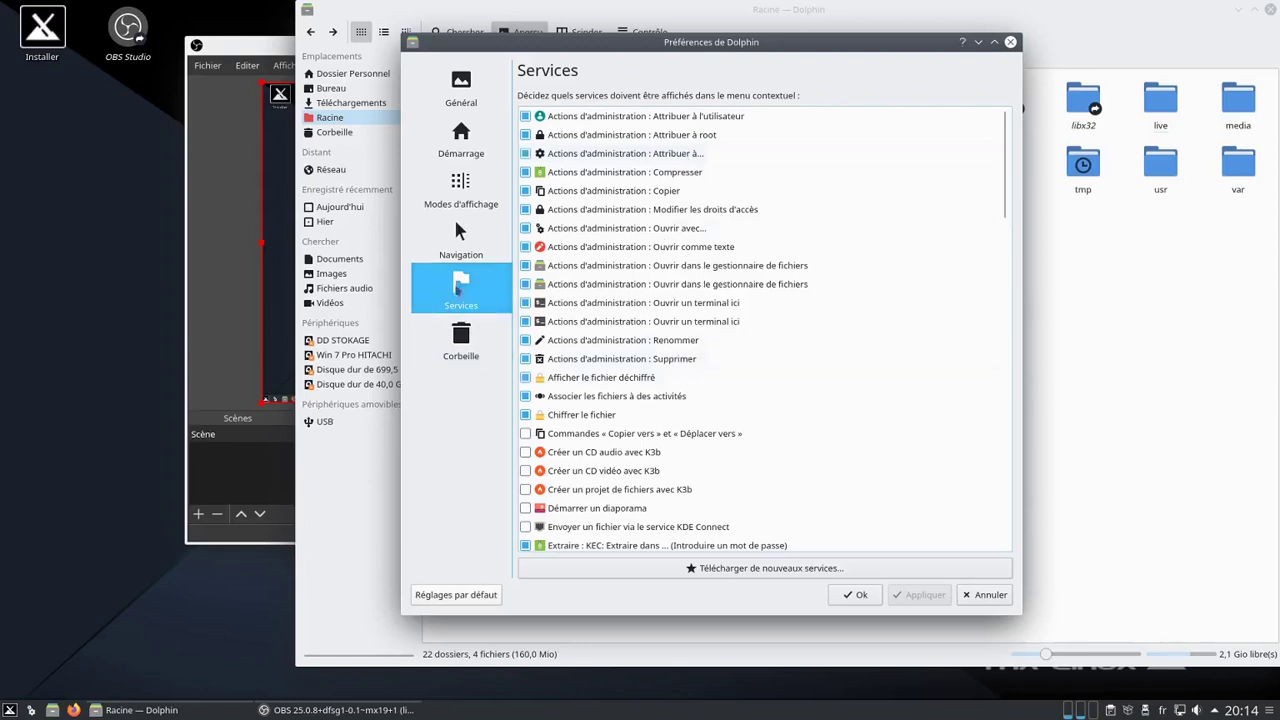
click(742, 569)
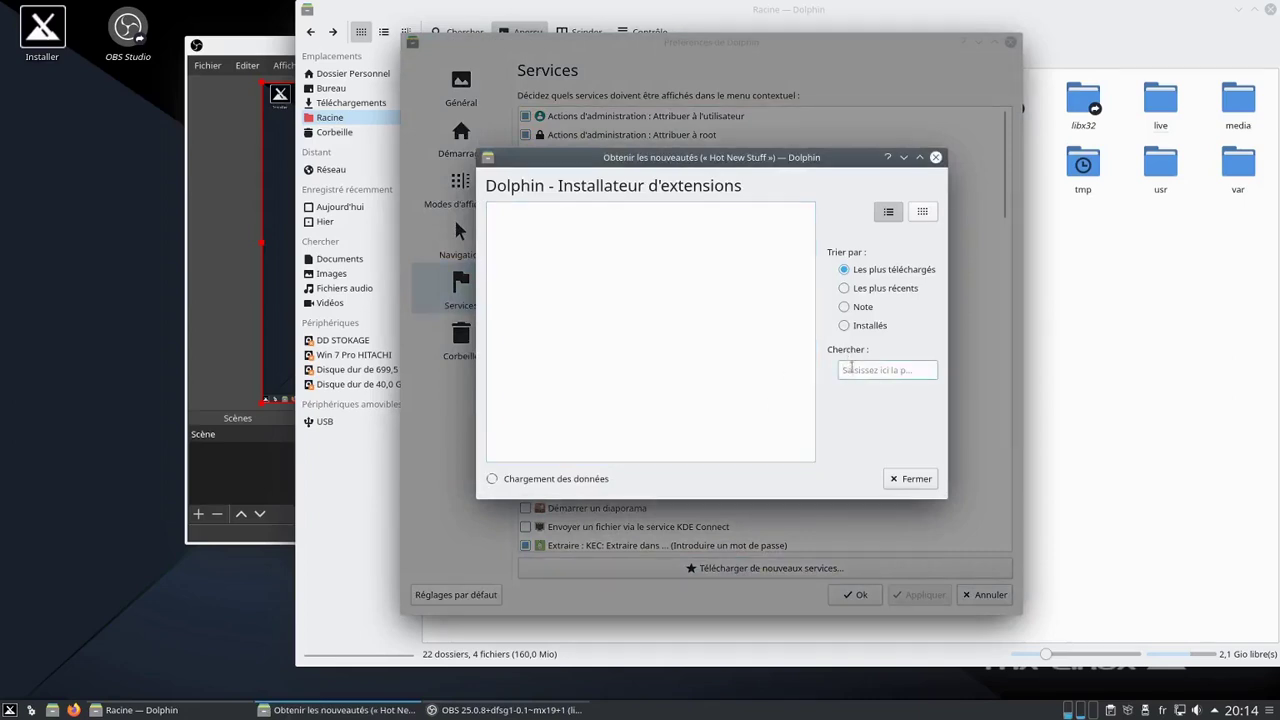
Search 'root' in the Hot New Stuff installer, install 'Open Dolphin as root', and close it
click(845, 370)
text(t)
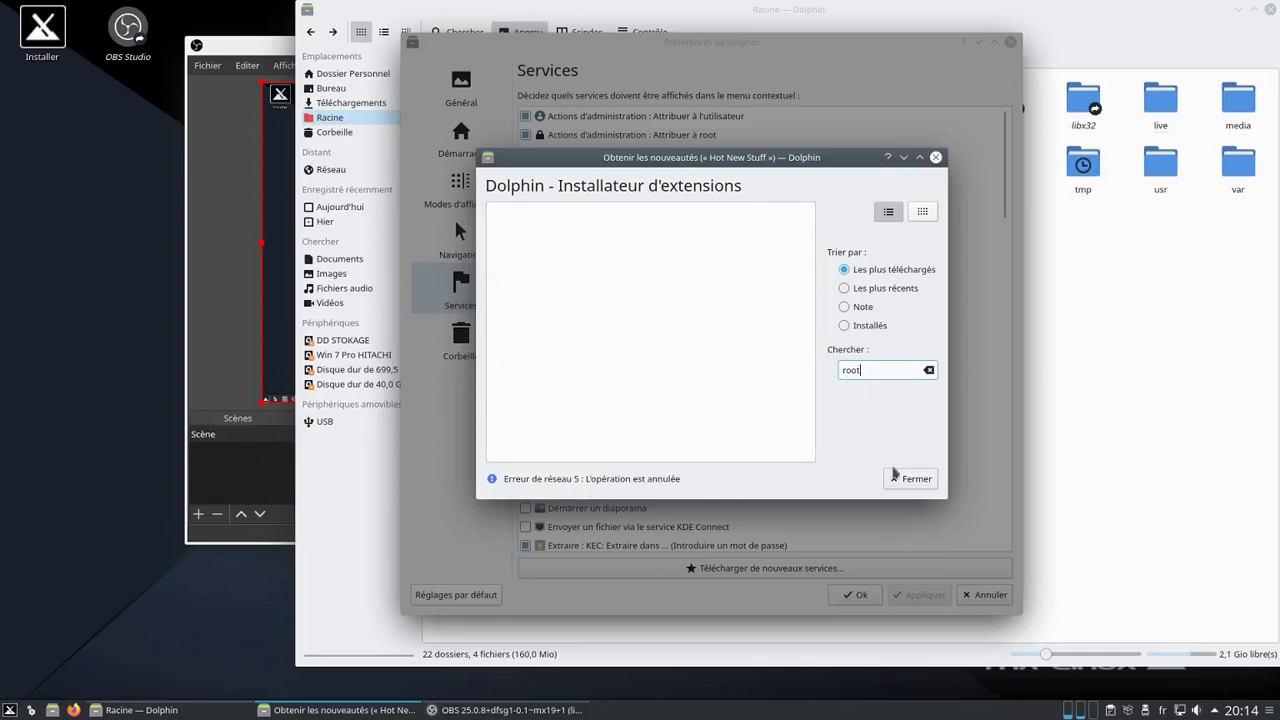
click(908, 478)
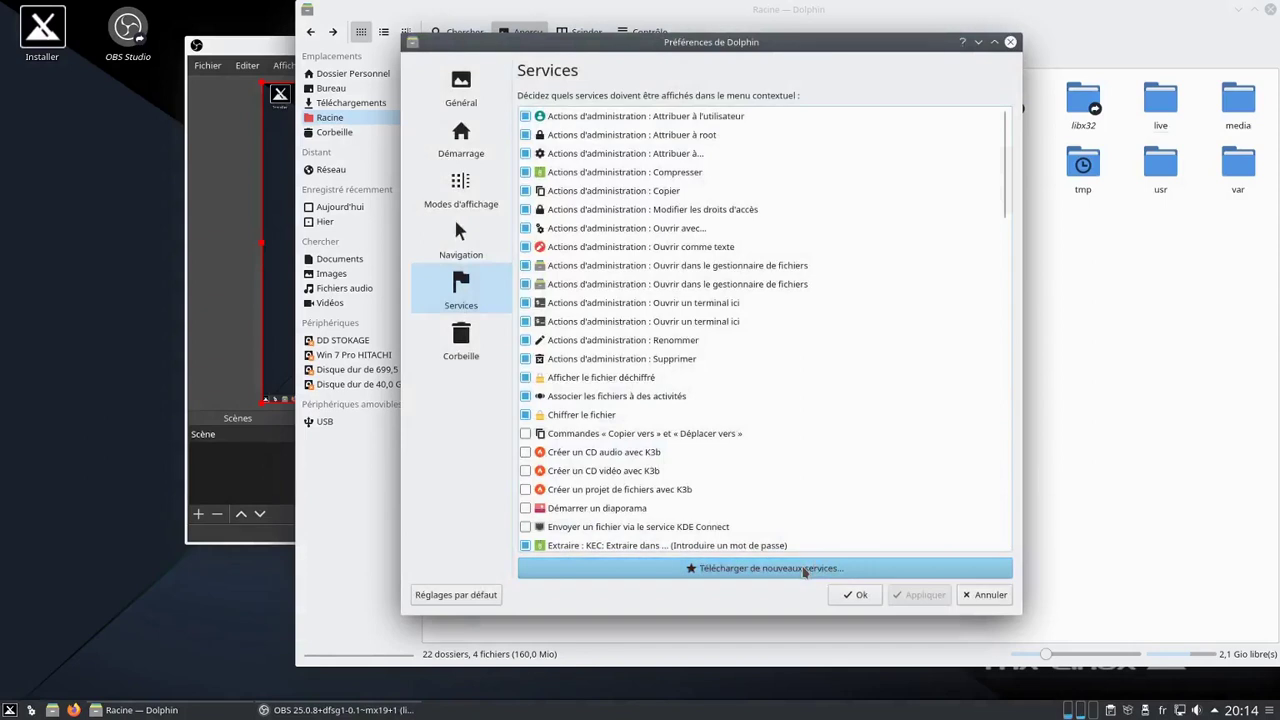
click(805, 570)
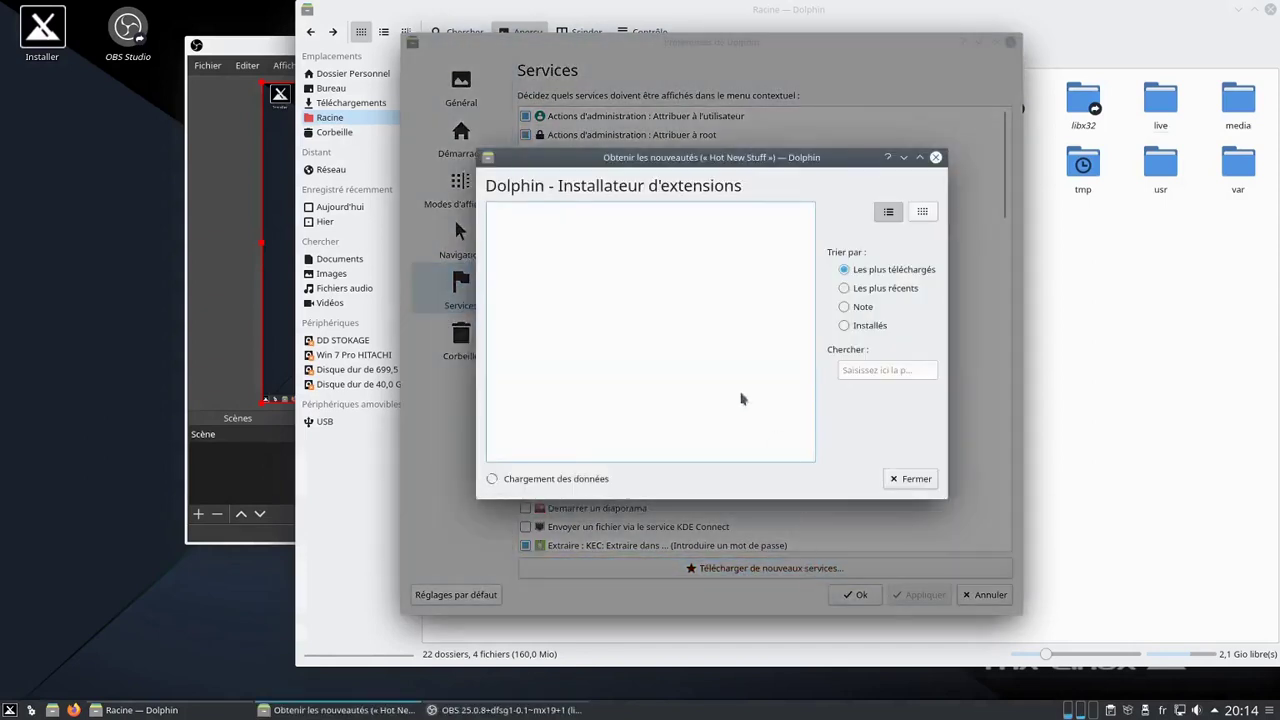
click(856, 372)
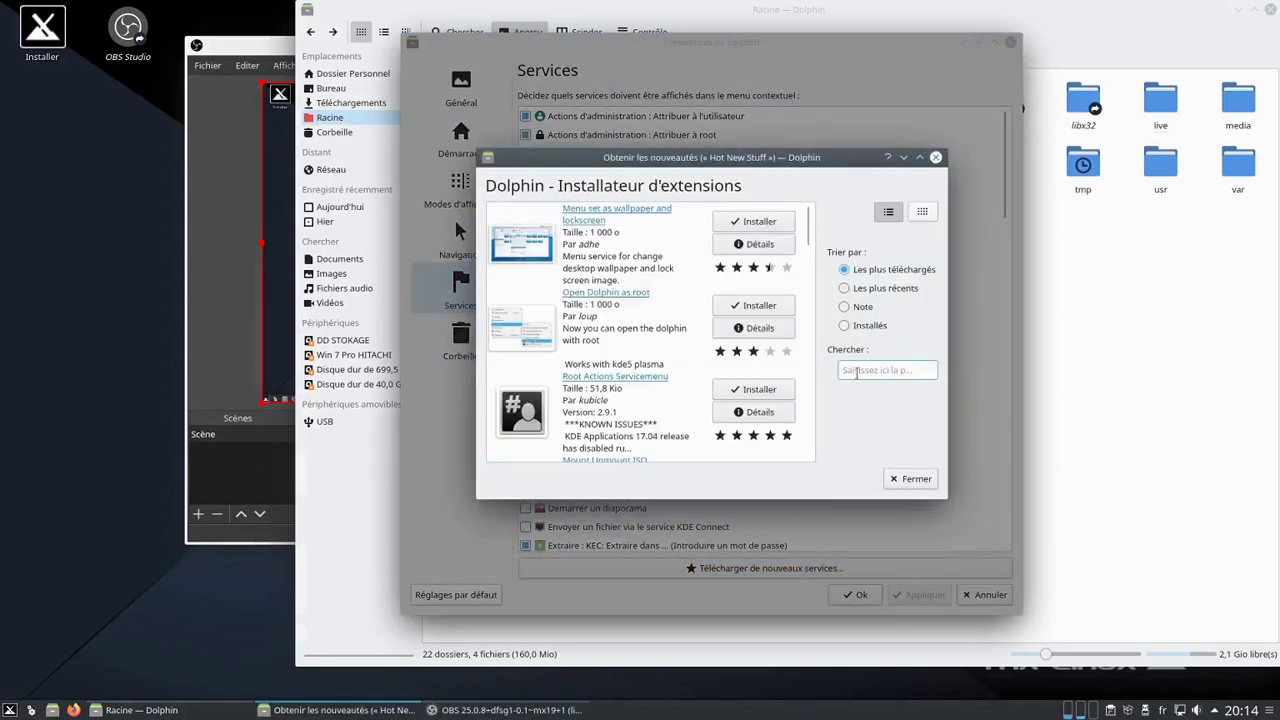
text(root)
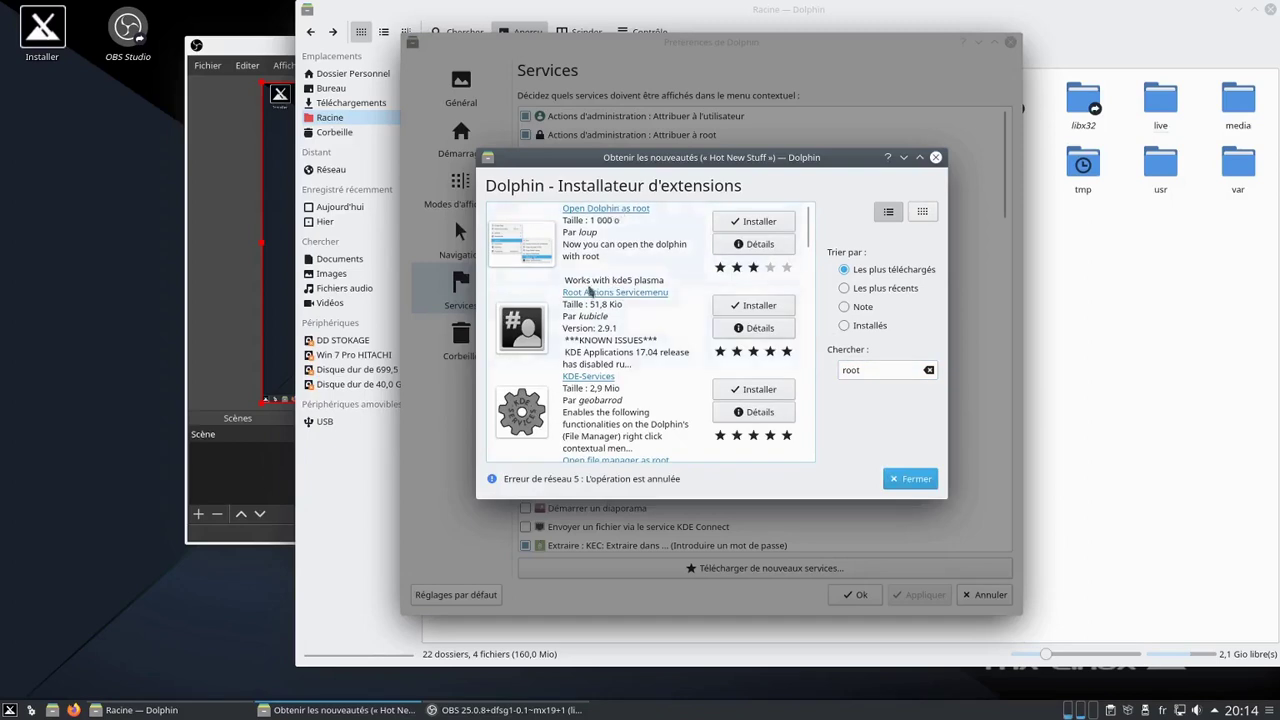
click(740, 224)
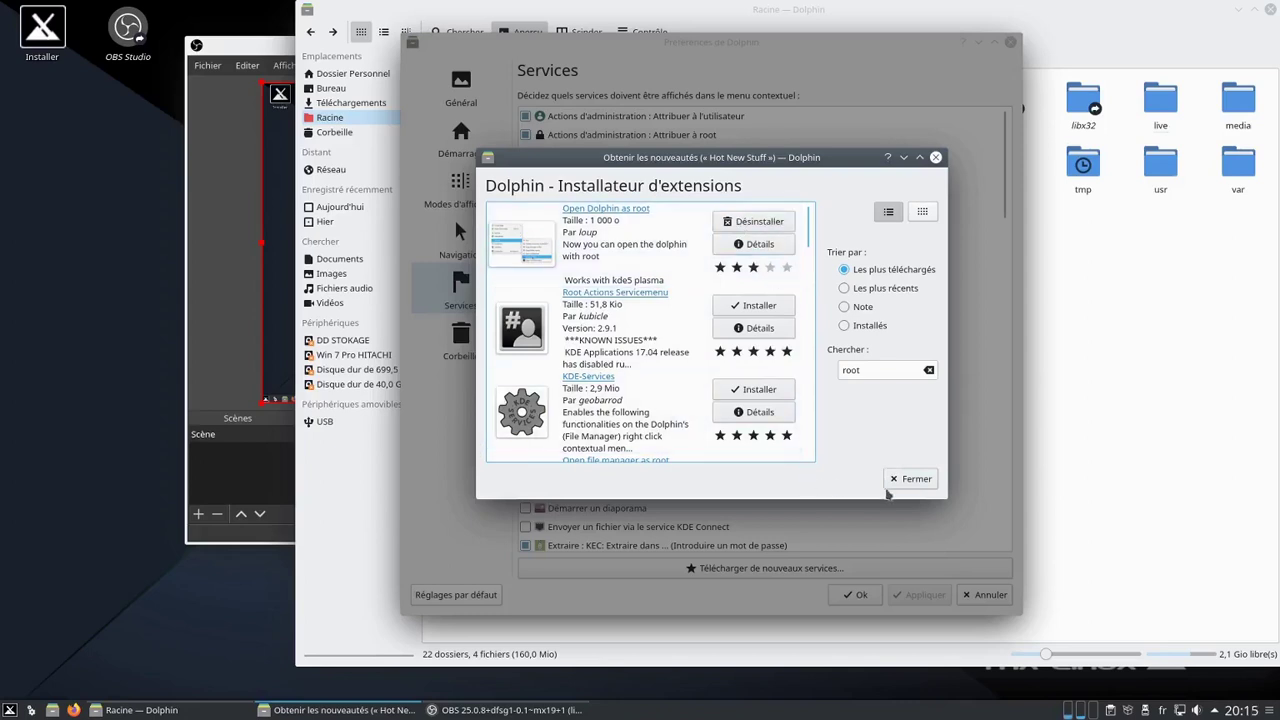
click(912, 479)
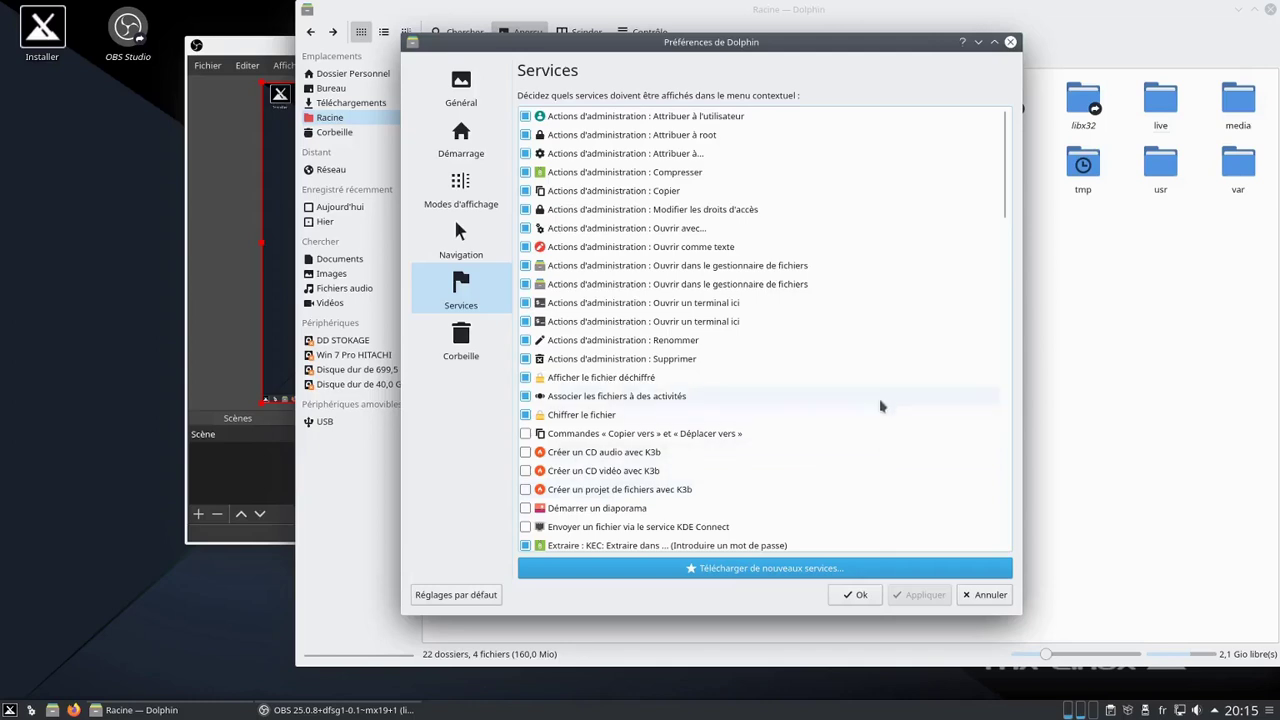
Review the Services list and confirm the preferences with Ok, returning to Racine
scroll(878, 412, down, 10)
scroll(878, 414, up, 10)
scroll(776, 388, down, 3)
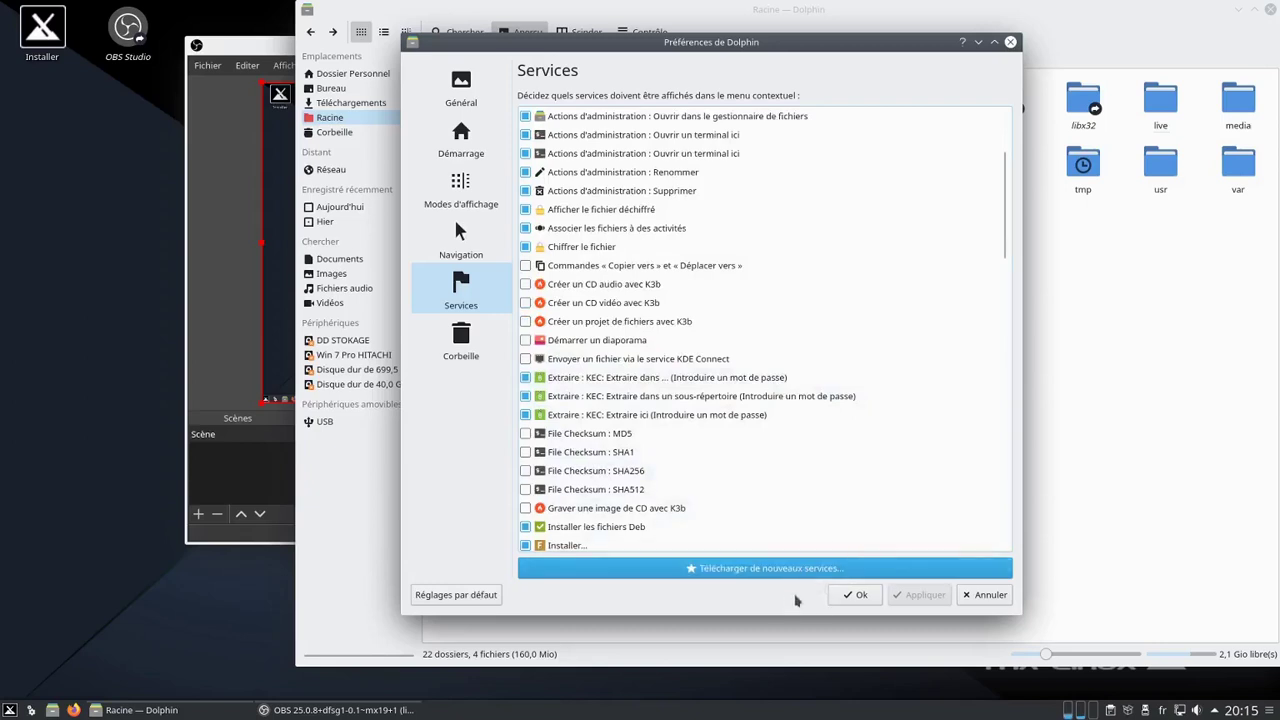
click(850, 596)
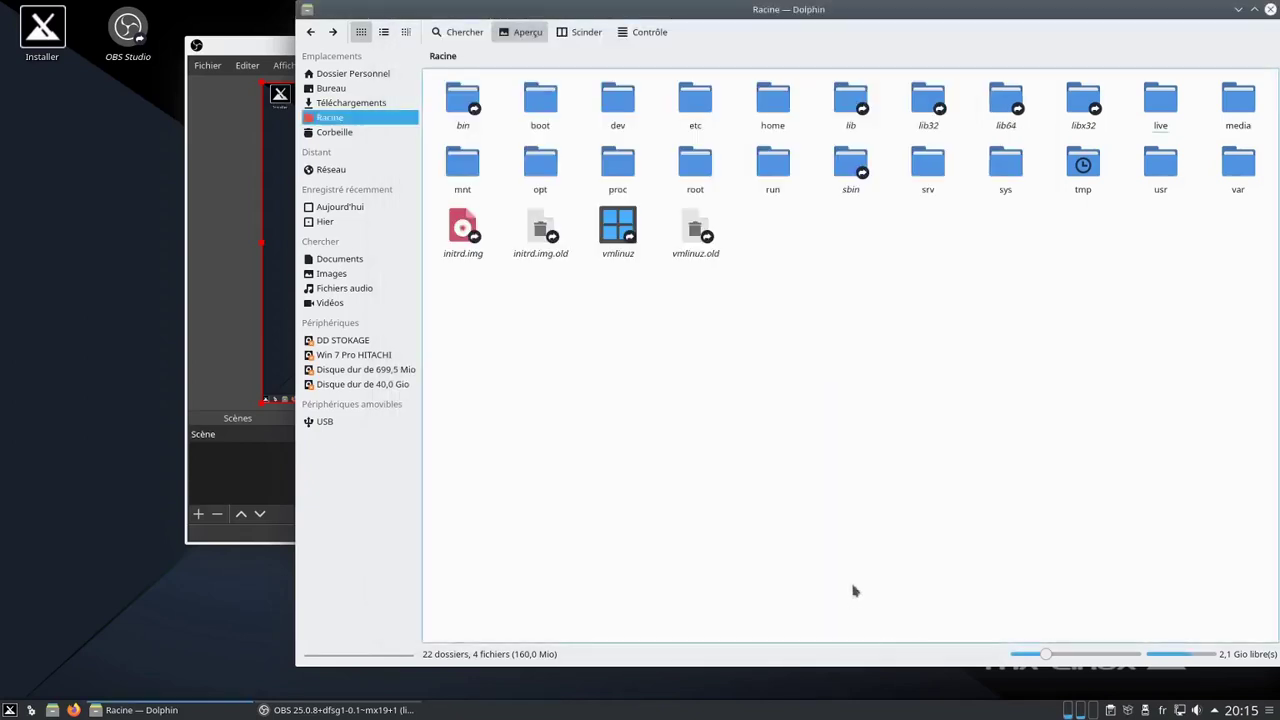
Move the Dolphin window left and open the live folder's Propriétés
drag(903, 18, 802, 17)
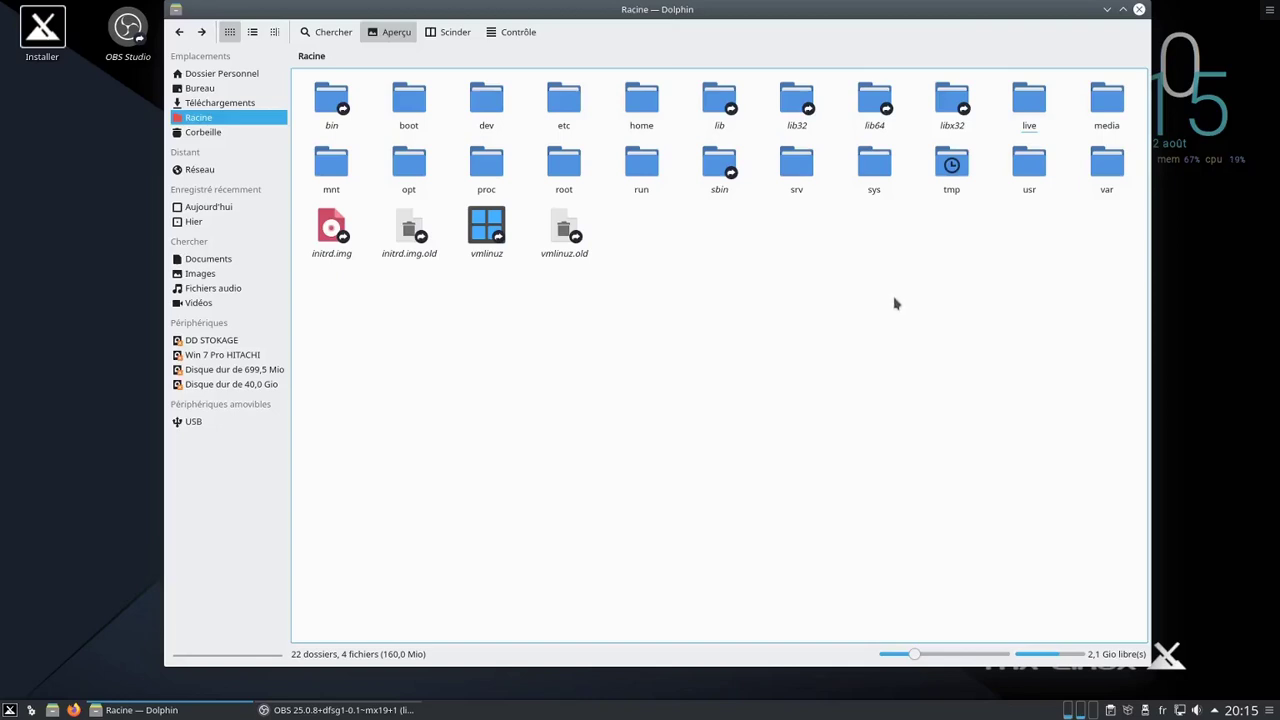
right_click(1031, 110)
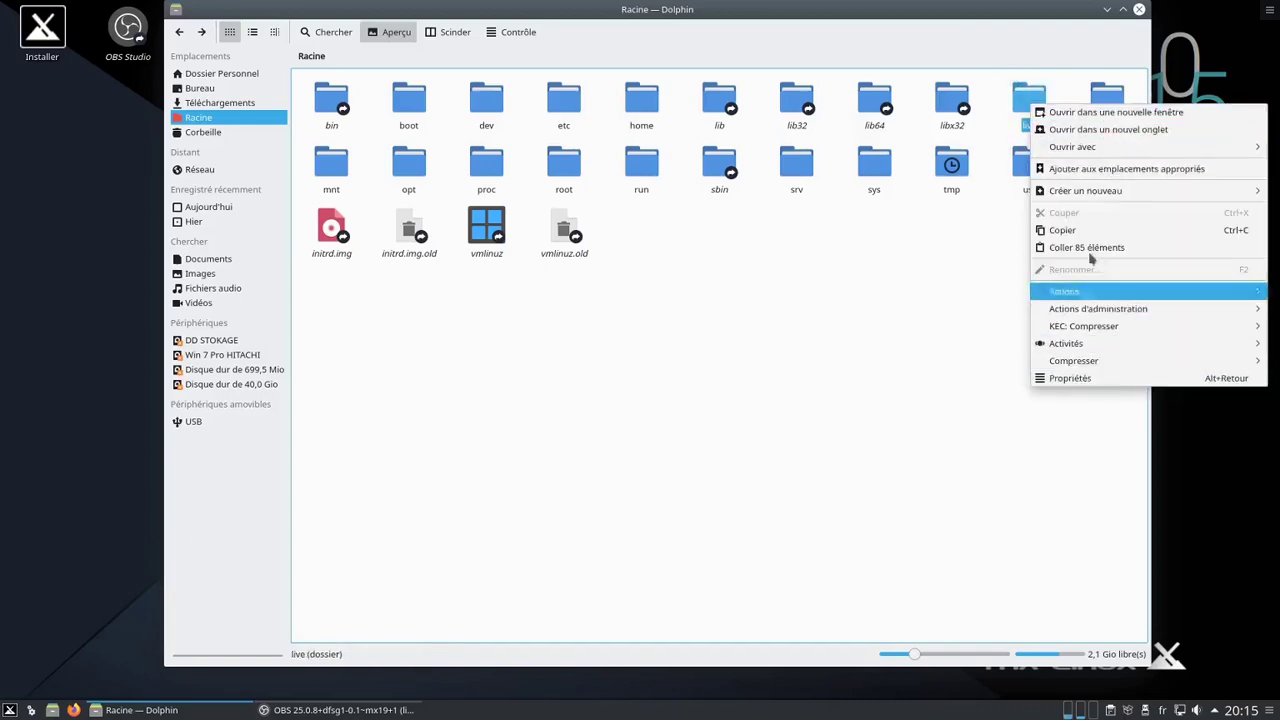
click(1077, 382)
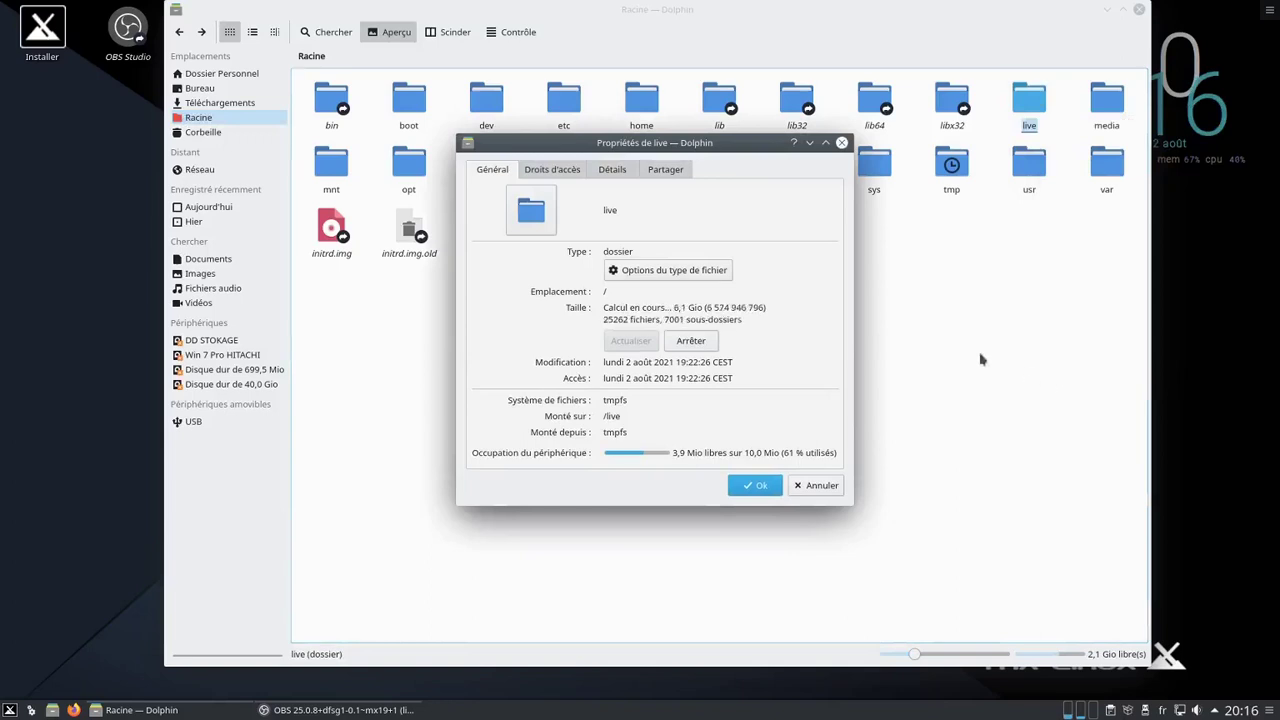
On the Droits d'accès tab, set the live folder's owner access to Pas d'accès and confirm with Ok
click(556, 170)
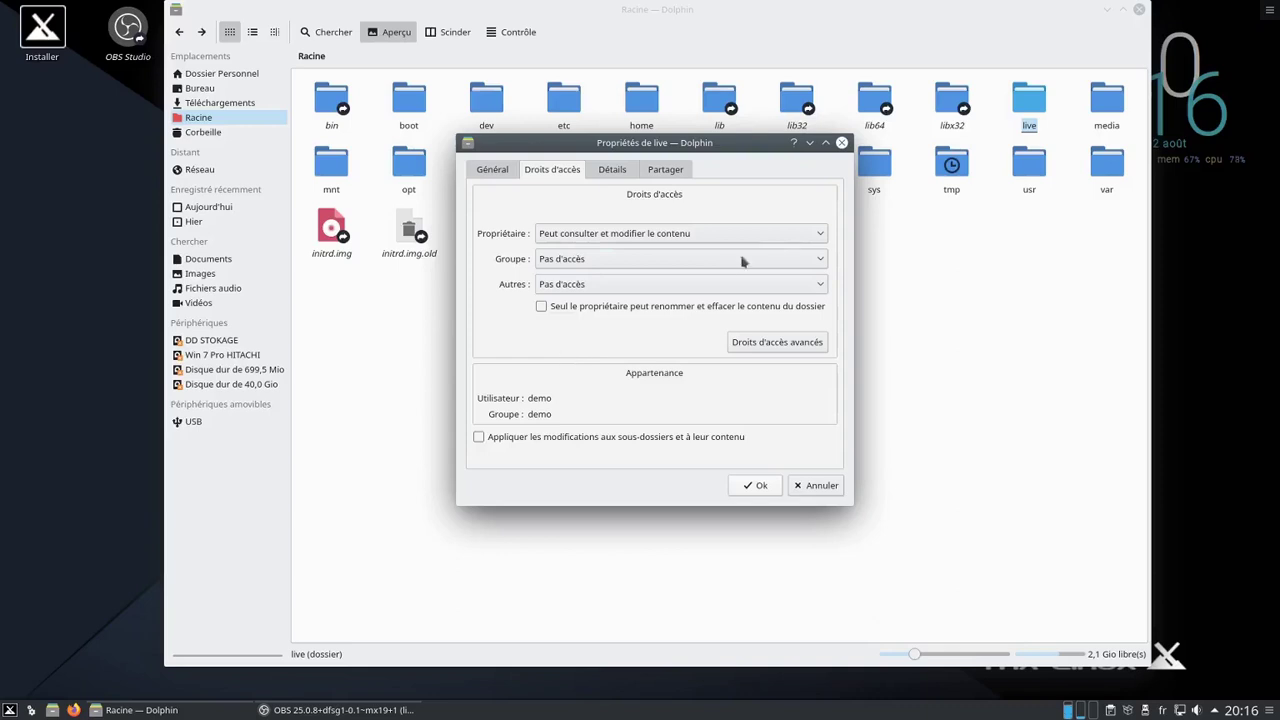
click(815, 236)
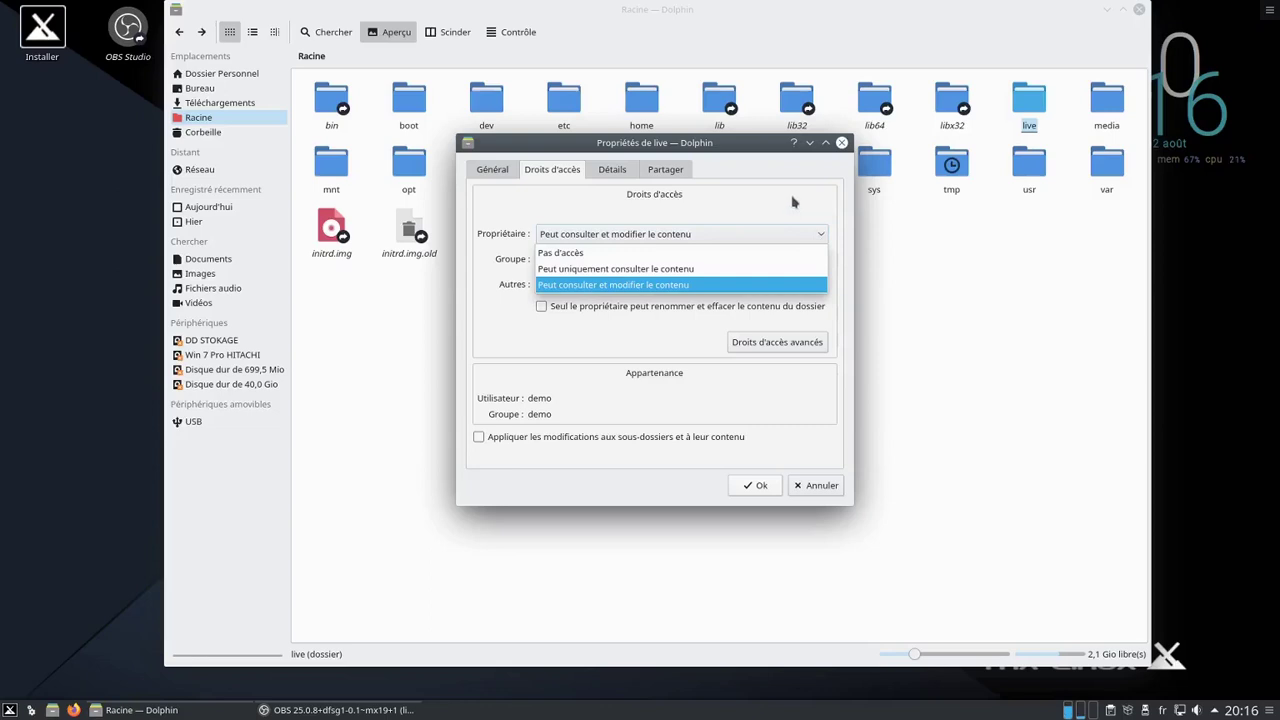
click(792, 202)
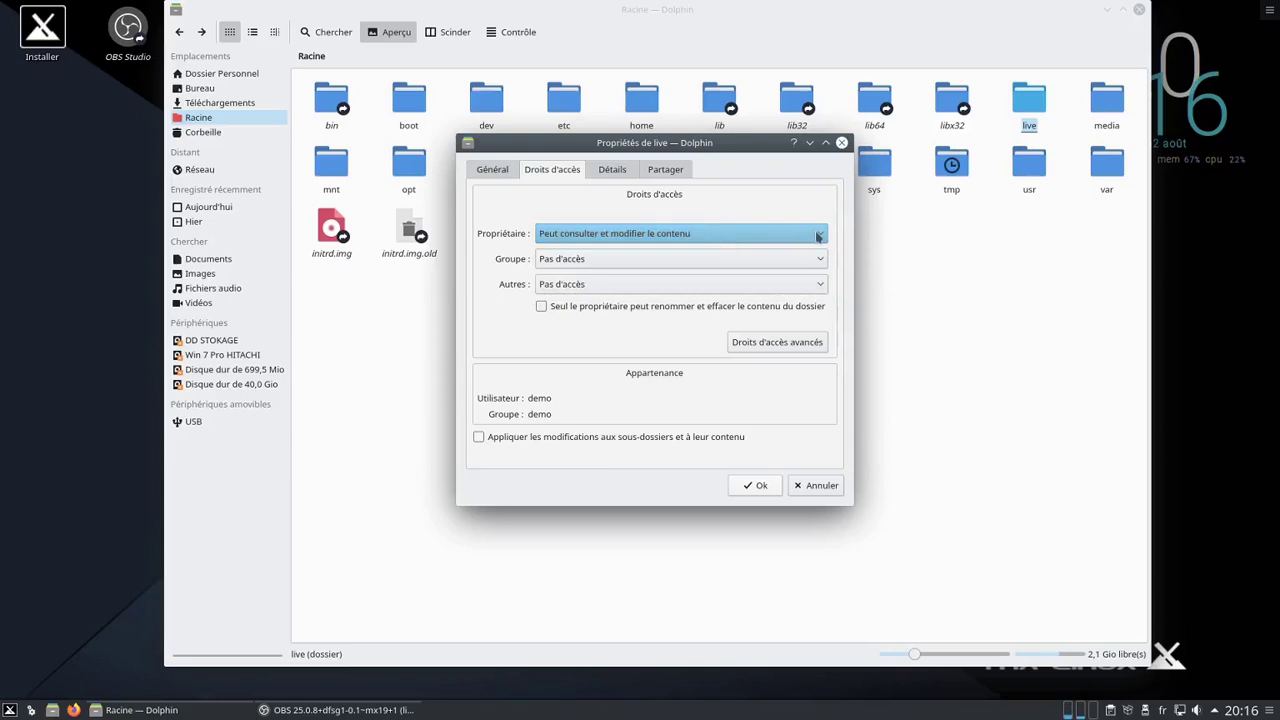
click(818, 236)
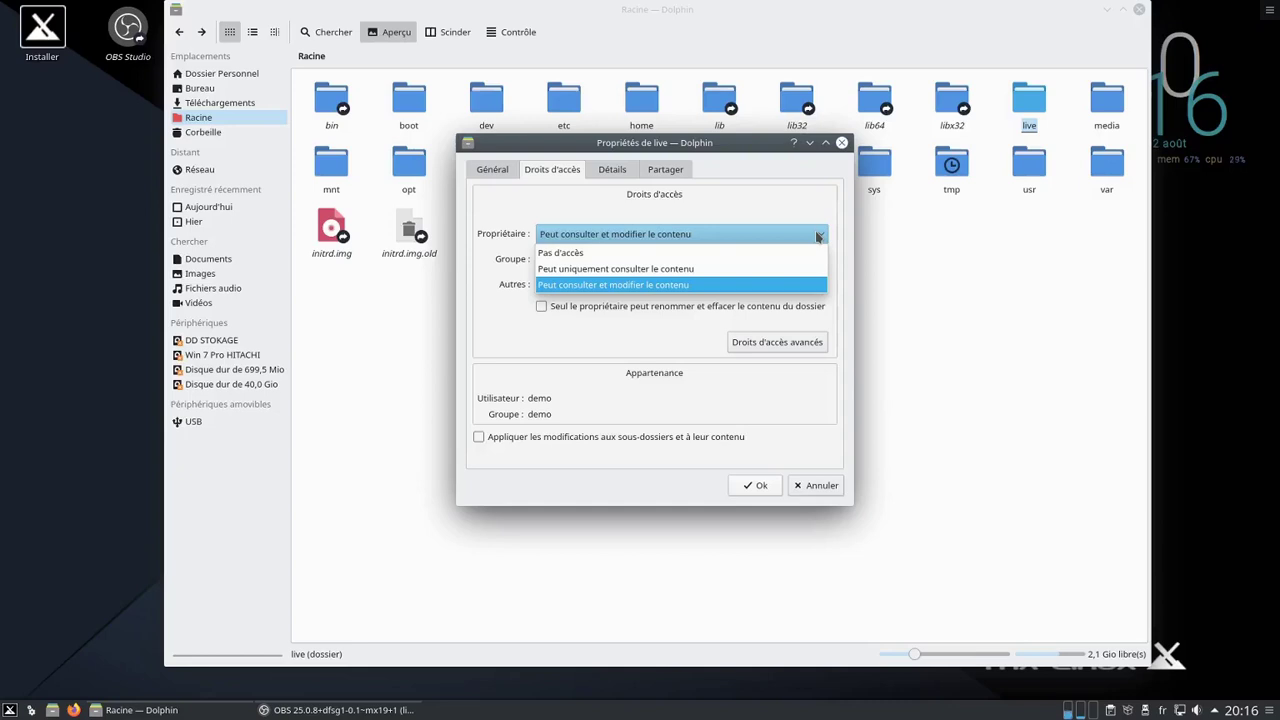
click(612, 254)
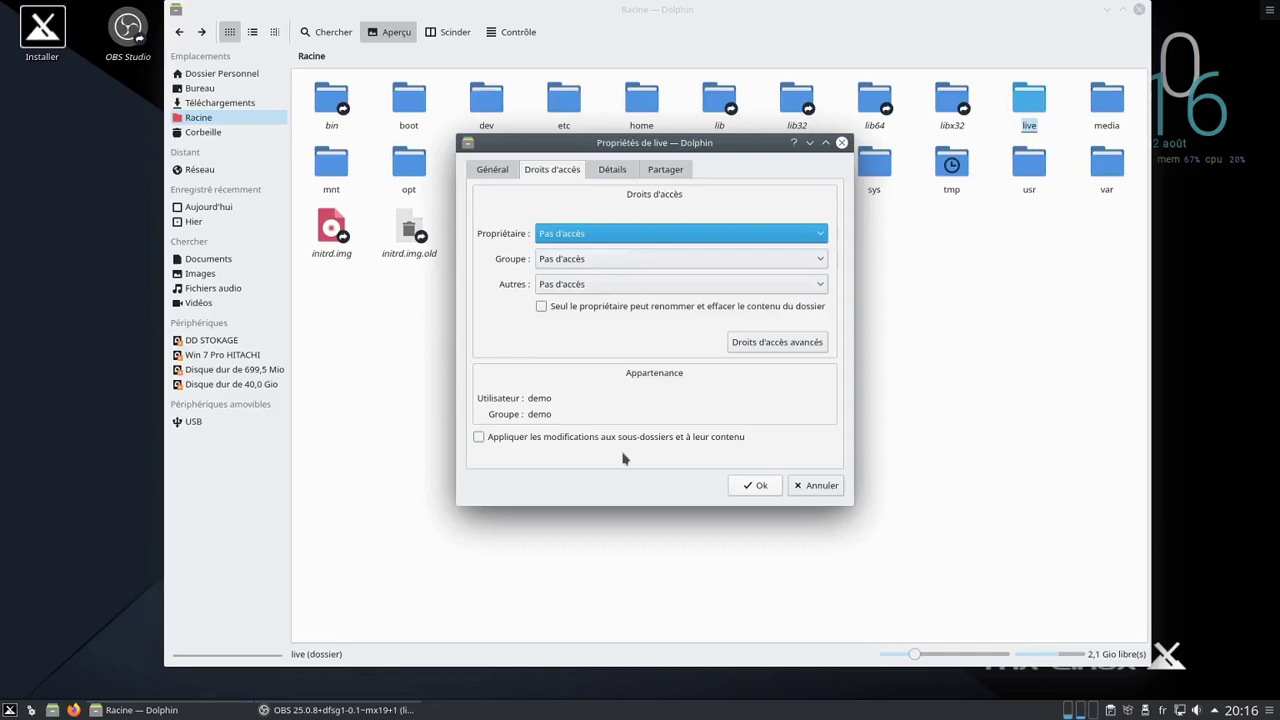
click(757, 485)
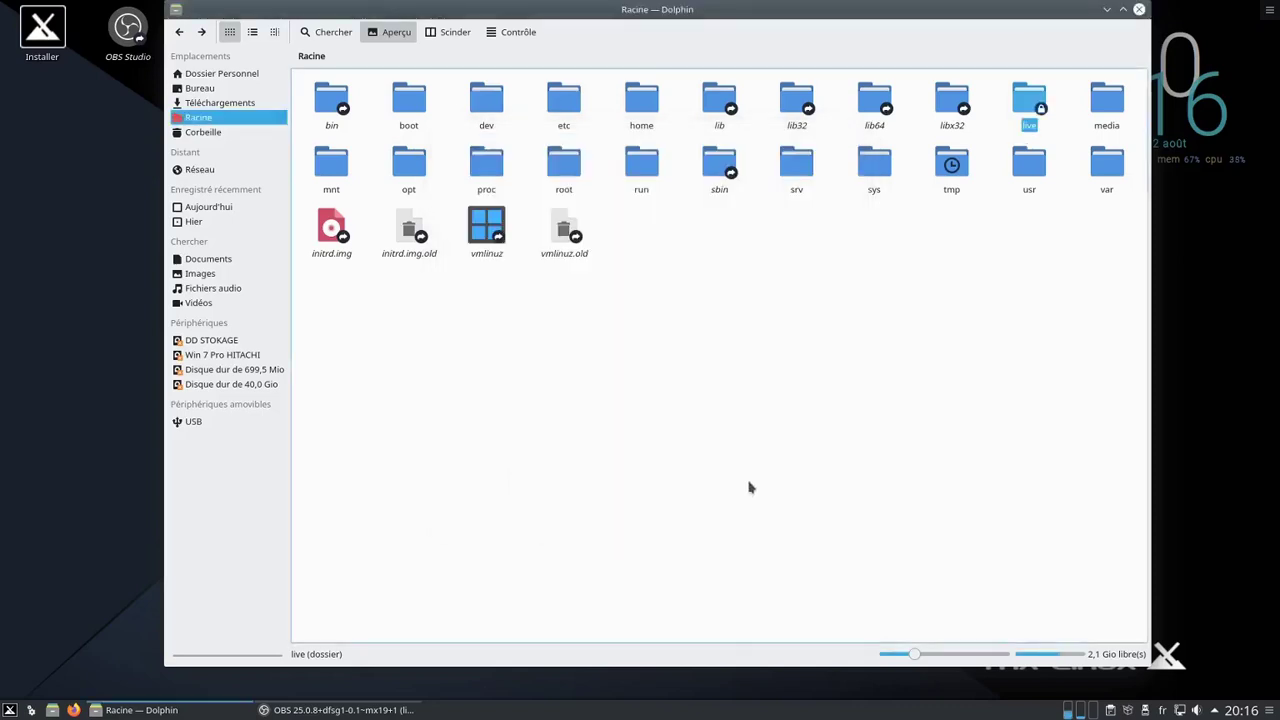
Try twice to enter the locked live folder, go back to the root, and close Dolphin
click(1027, 308)
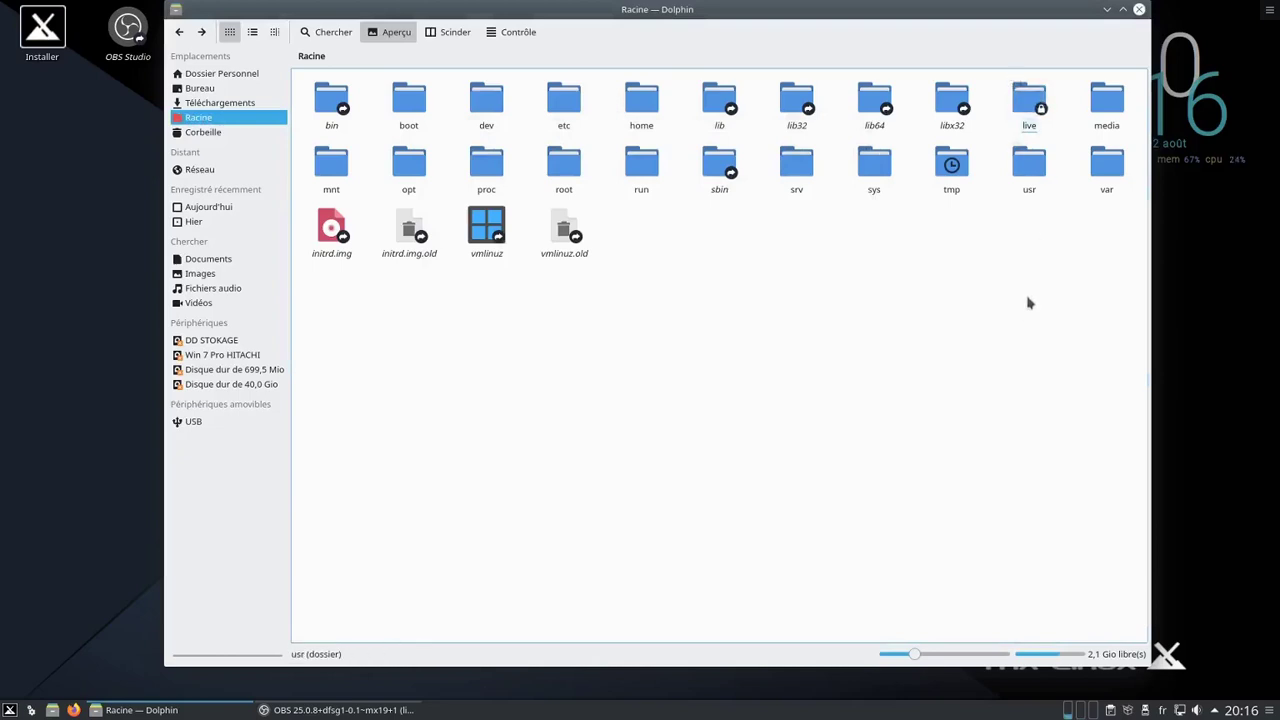
double_click(1024, 110)
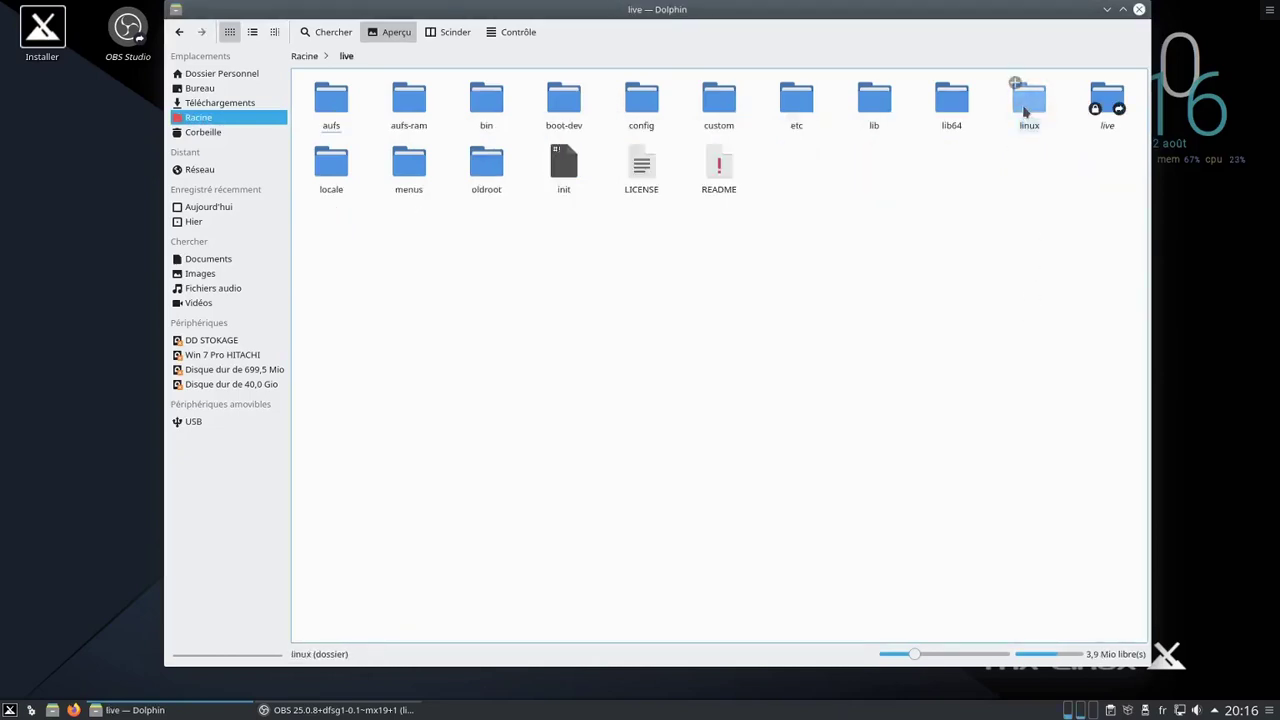
click(179, 31)
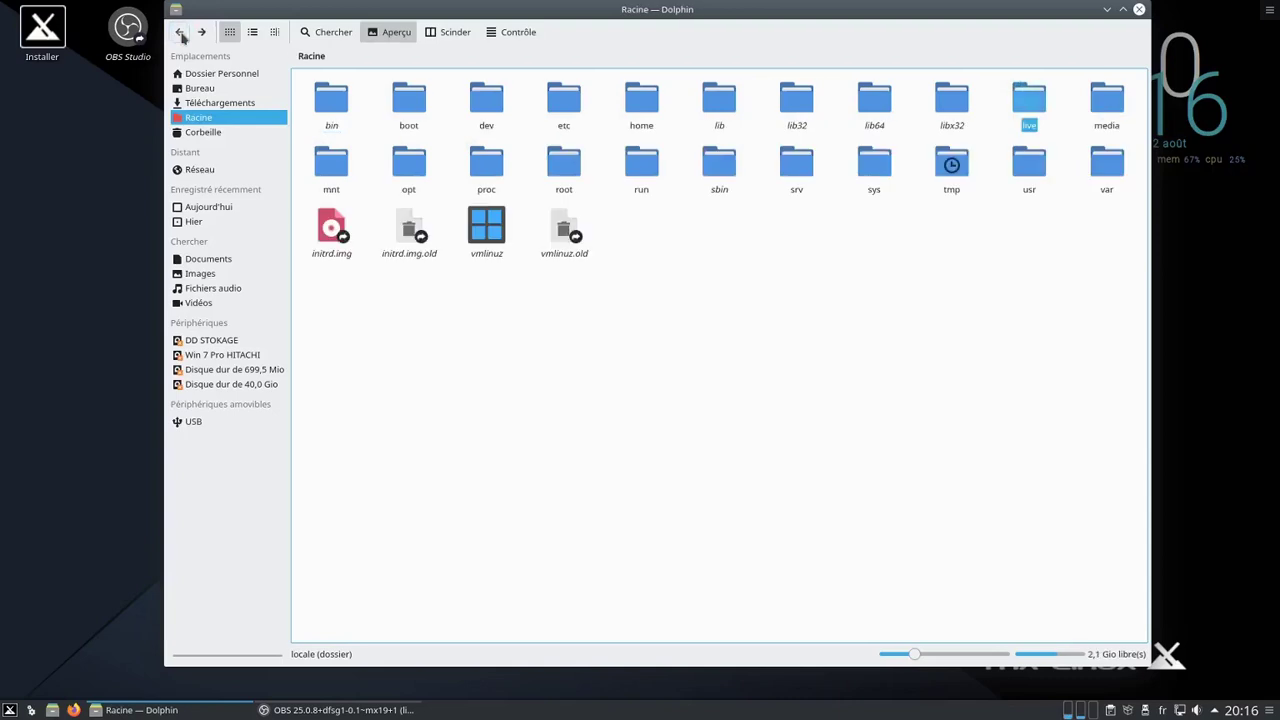
click(970, 287)
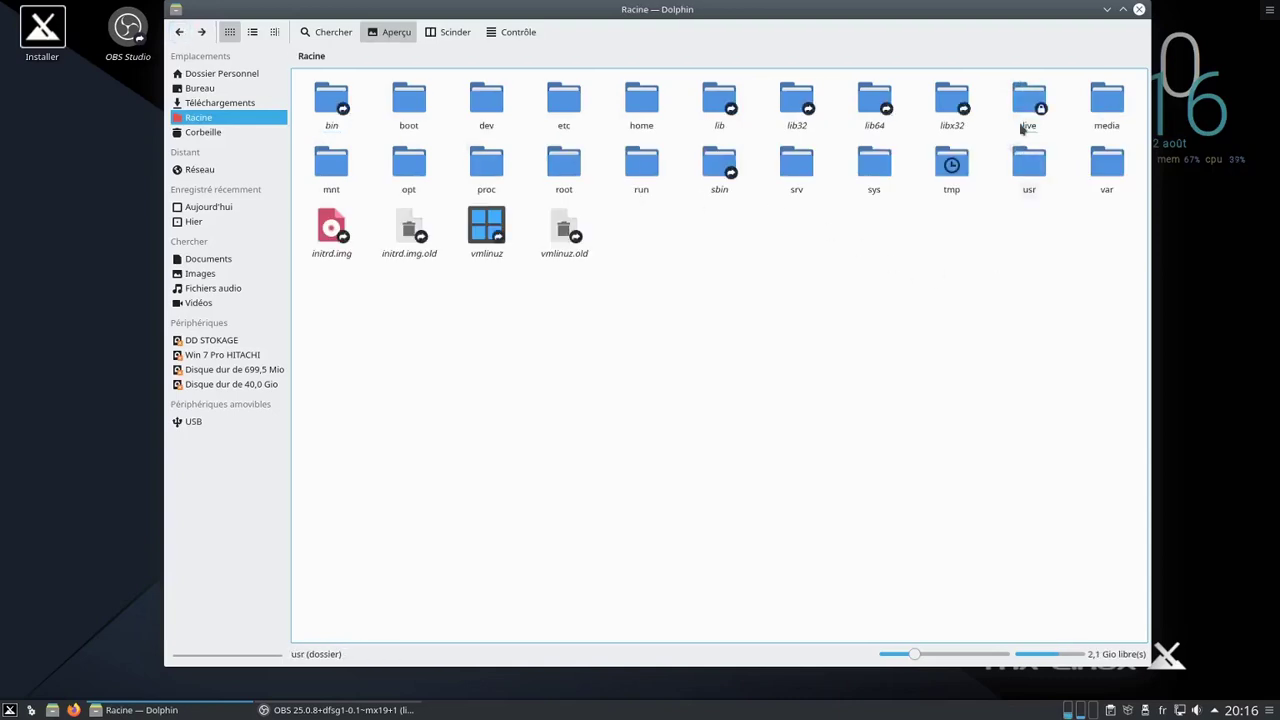
double_click(1027, 104)
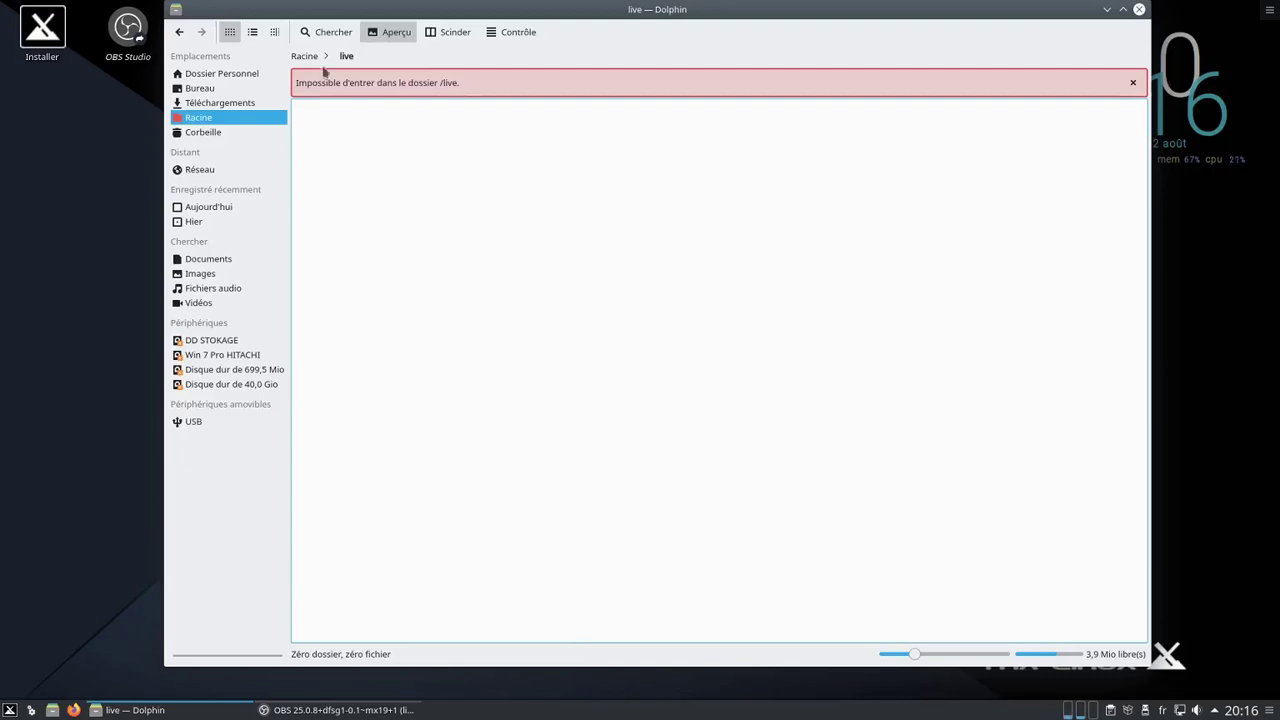
click(180, 34)
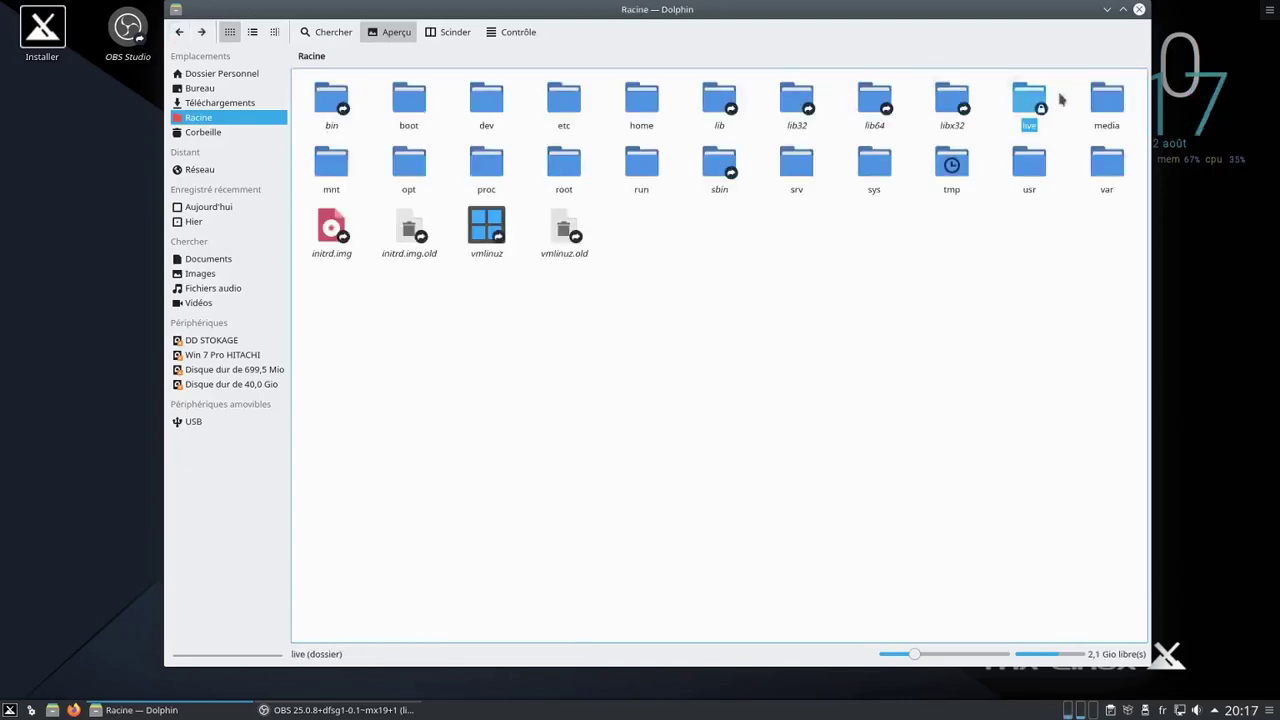
click(1138, 9)
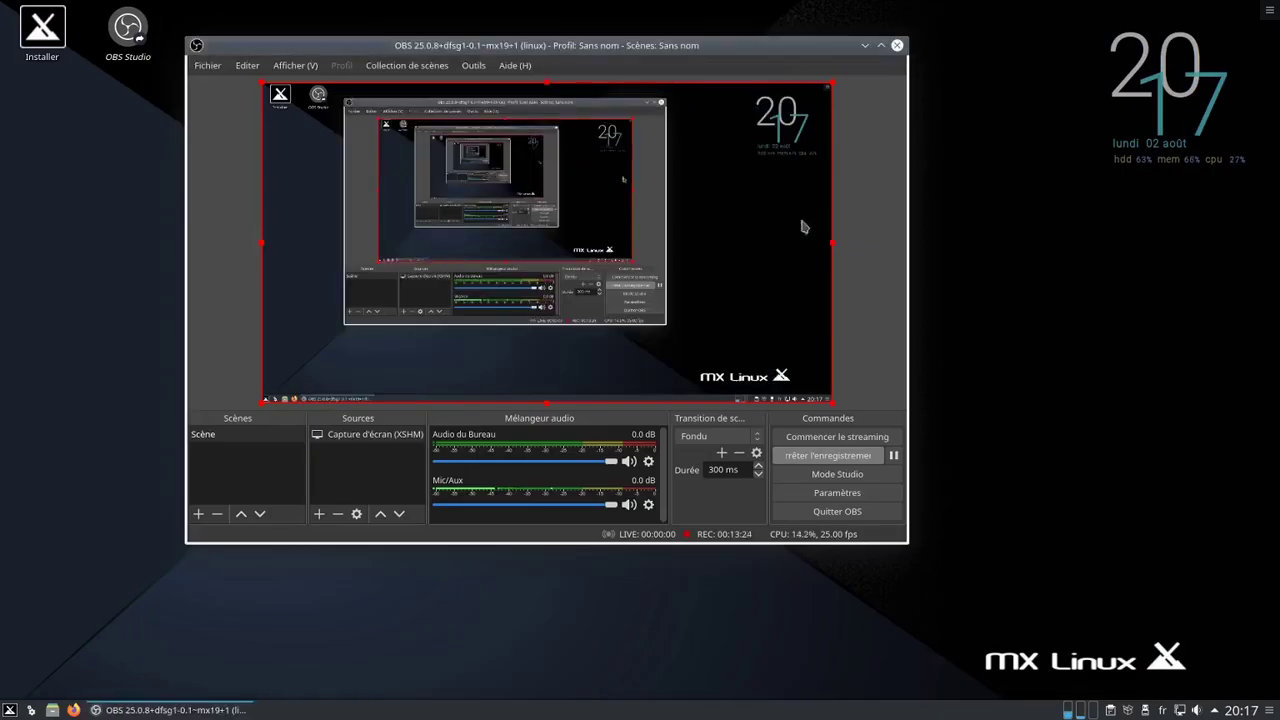
Relaunch Dolphin on the home folder and move its window left and down
click(54, 711)
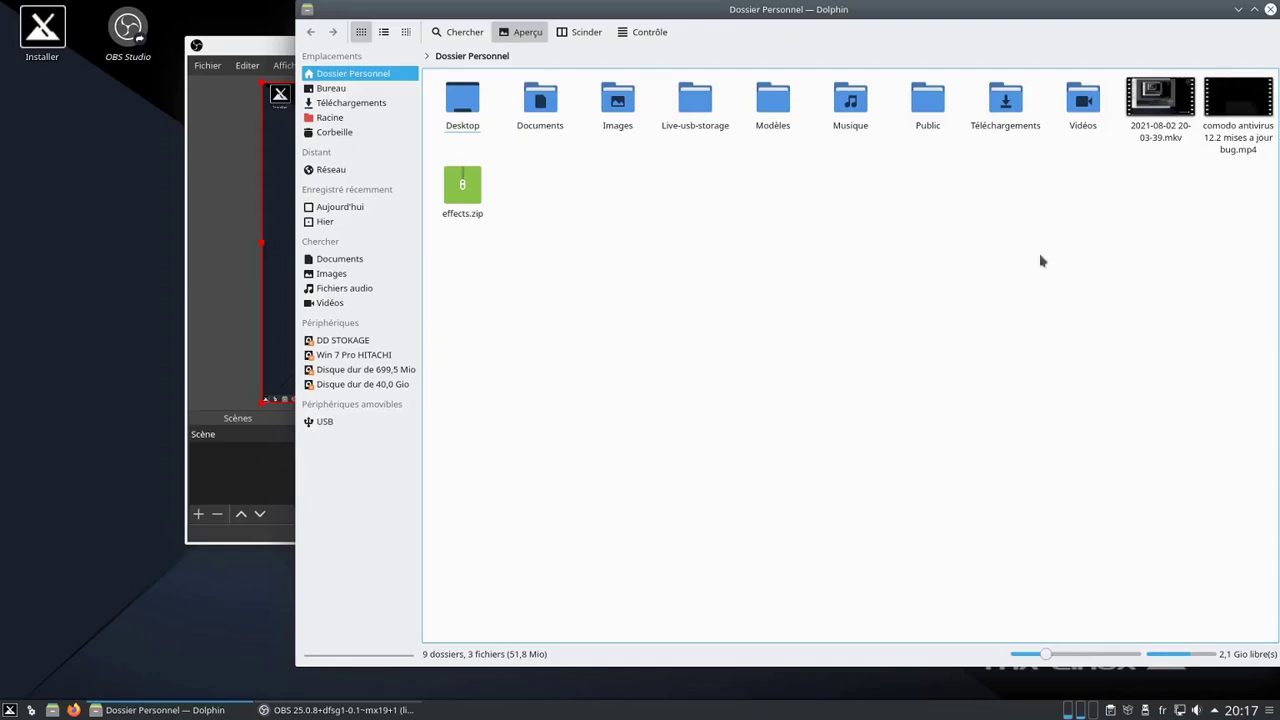
click(1270, 10)
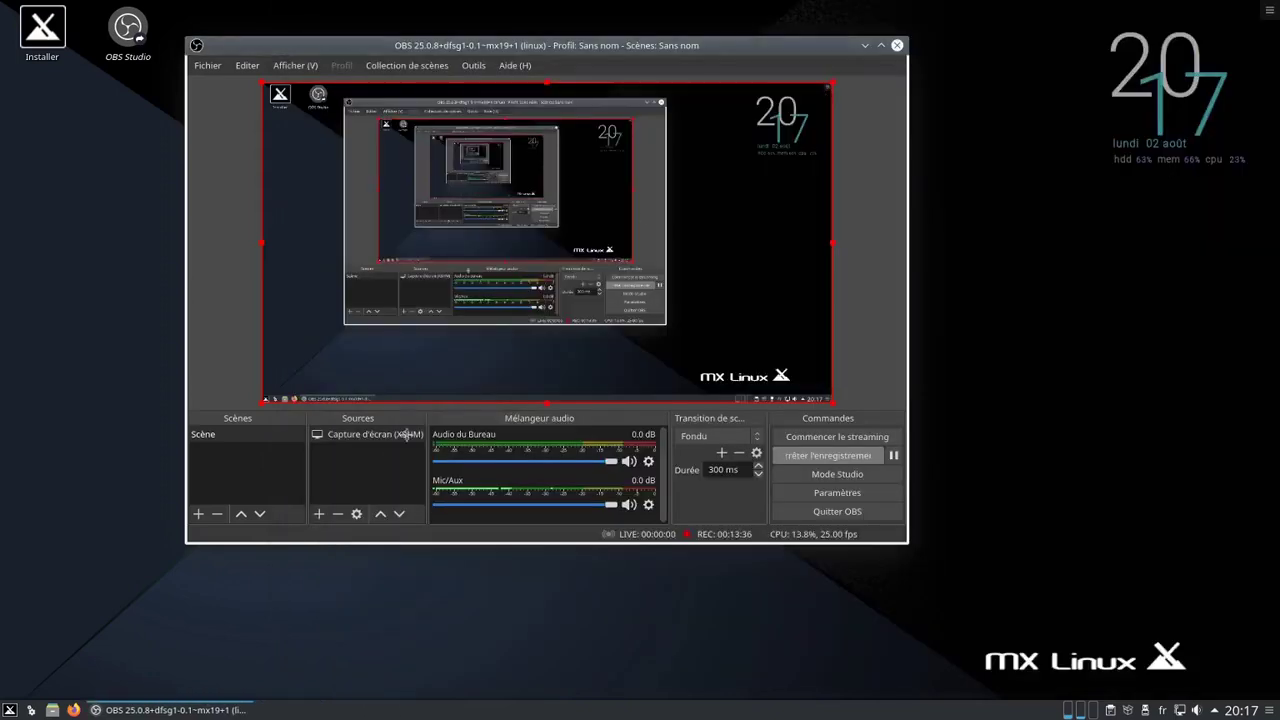
click(54, 709)
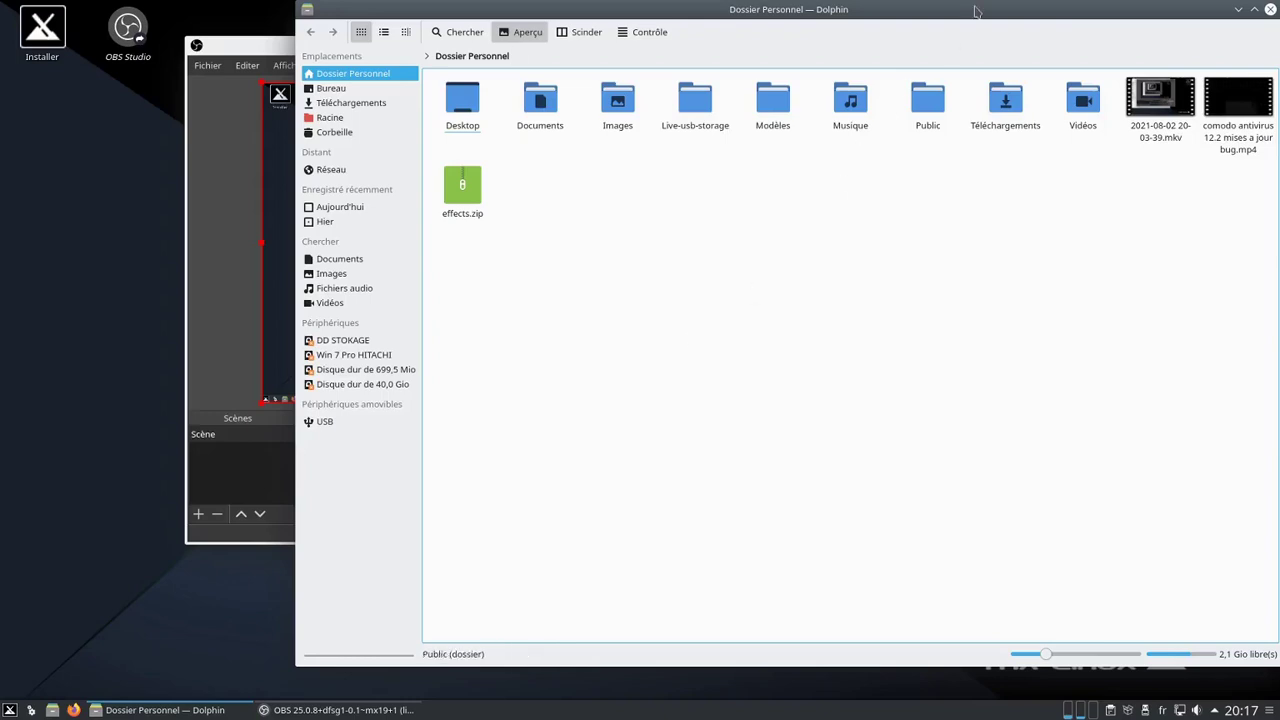
drag(975, 8, 904, 32)
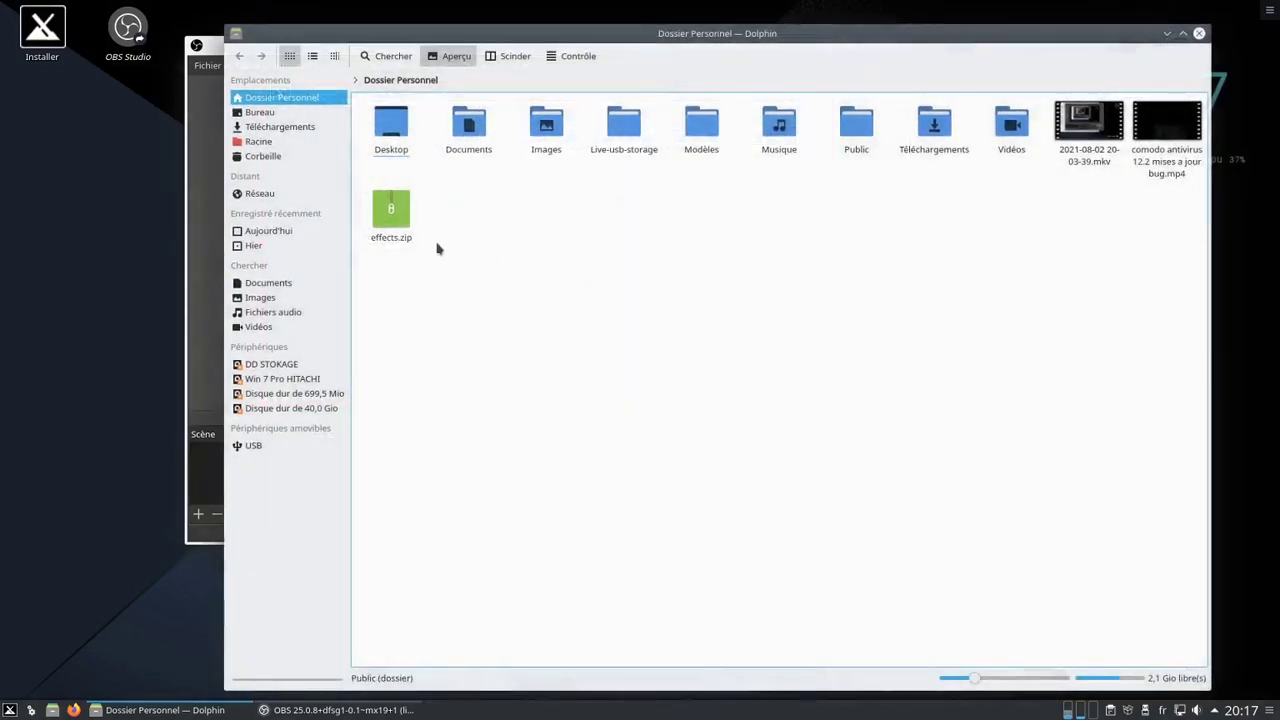
From Racine, attempt to open the live folder and return to the root listing
click(258, 147)
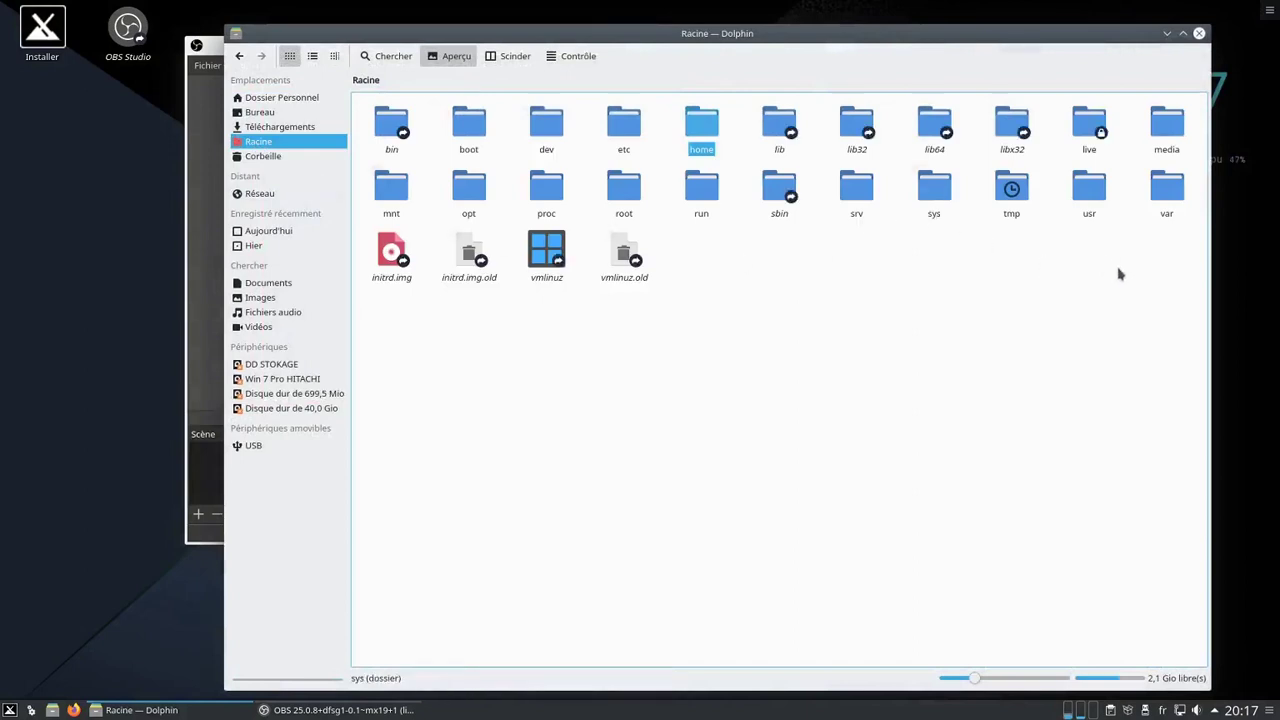
double_click(1089, 126)
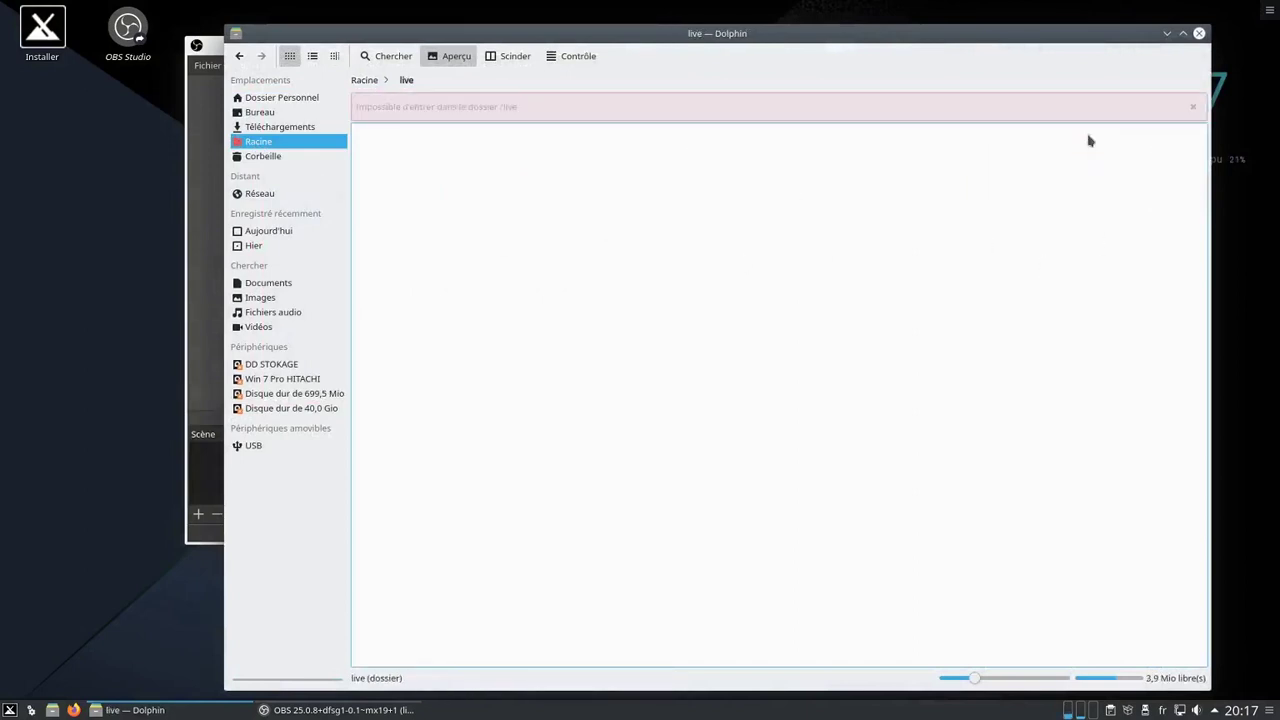
click(239, 56)
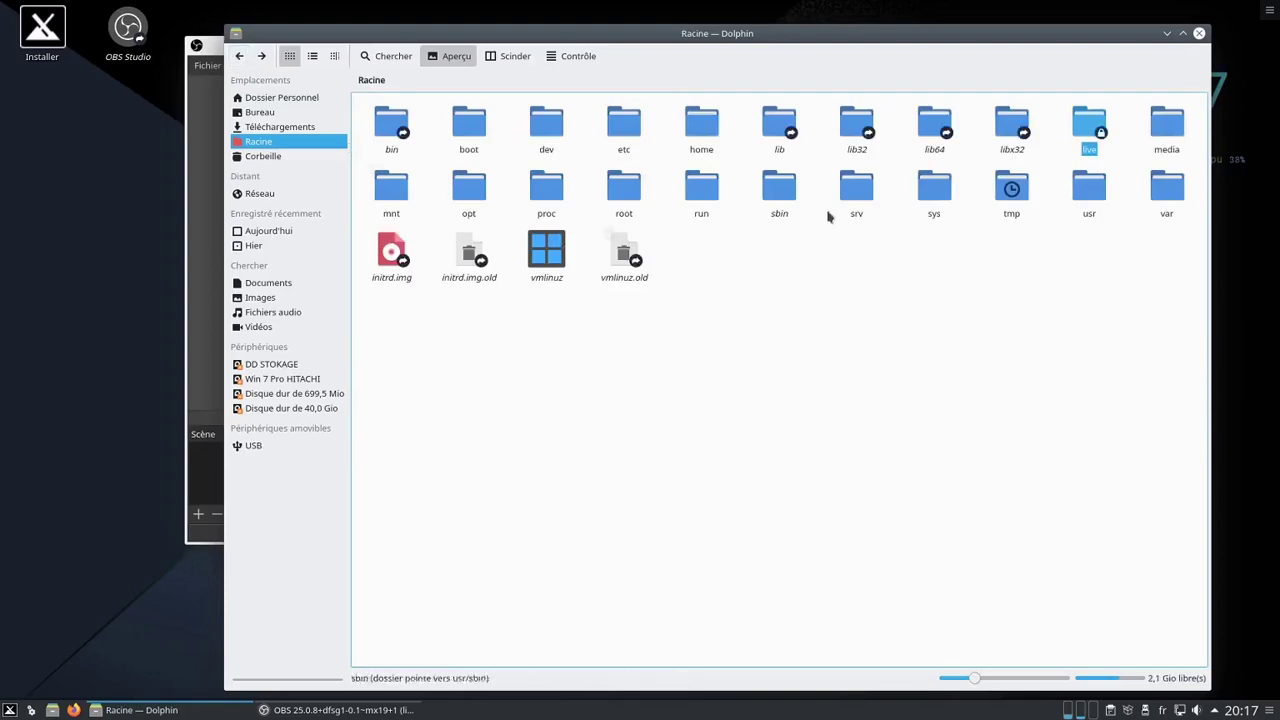
Give the live folder's owner 'Peut consulter et modifier le contenu' access and confirm with Ok
right_click(1081, 126)
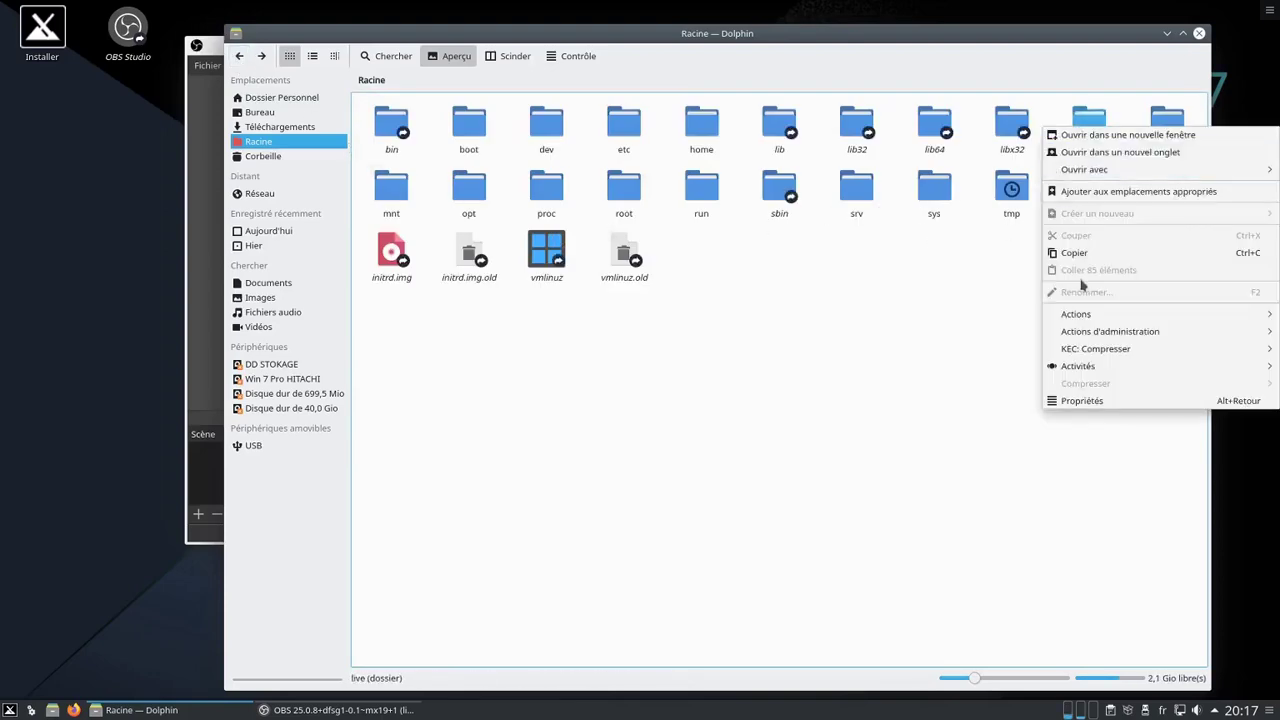
click(1090, 400)
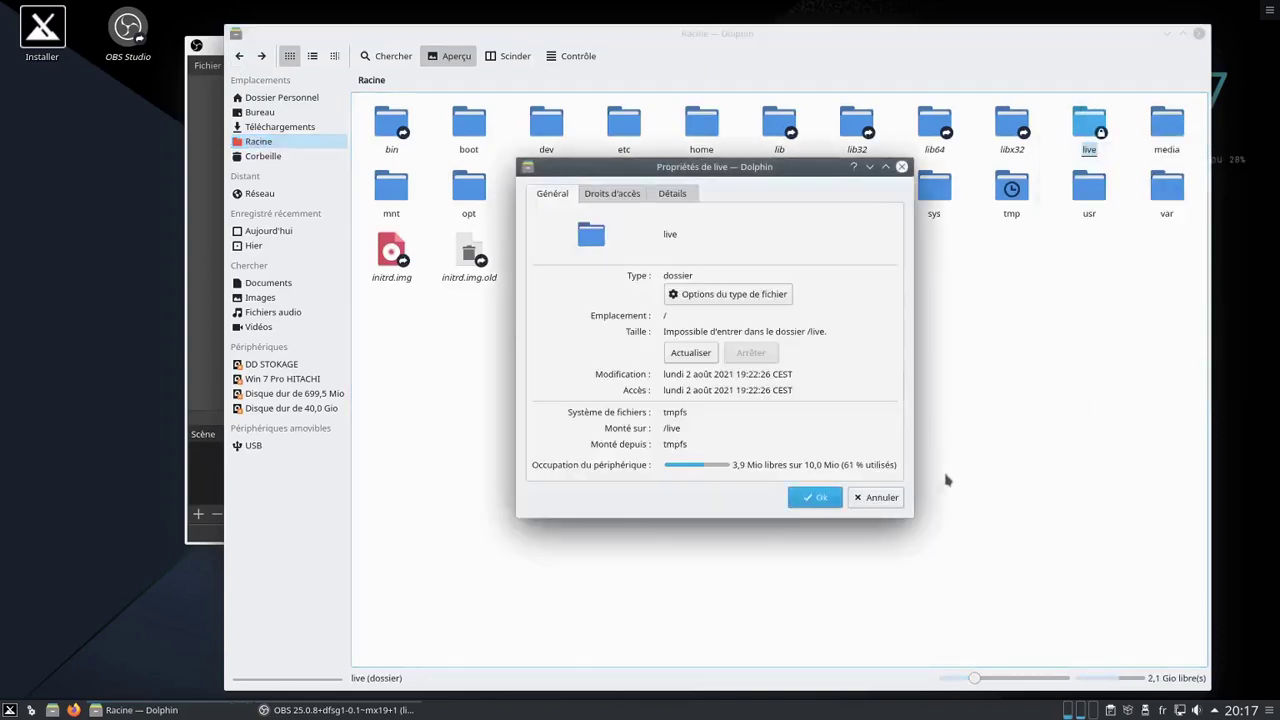
click(612, 193)
click(632, 261)
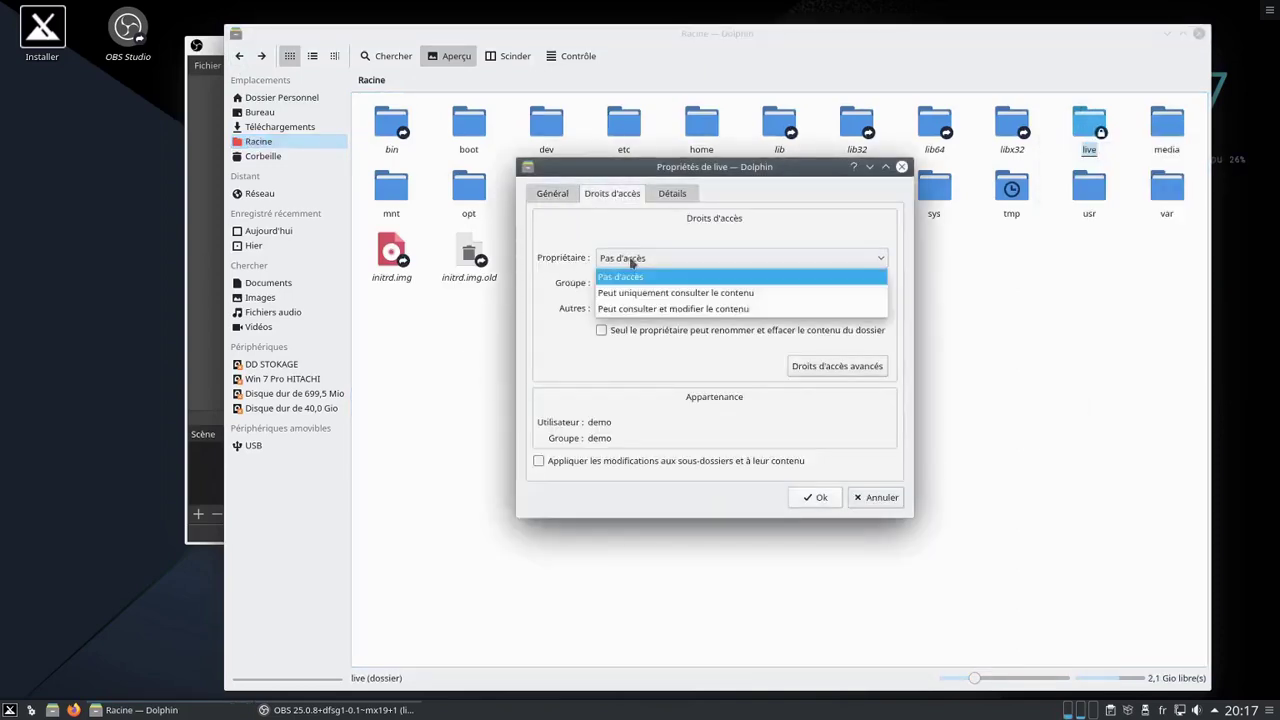
click(648, 310)
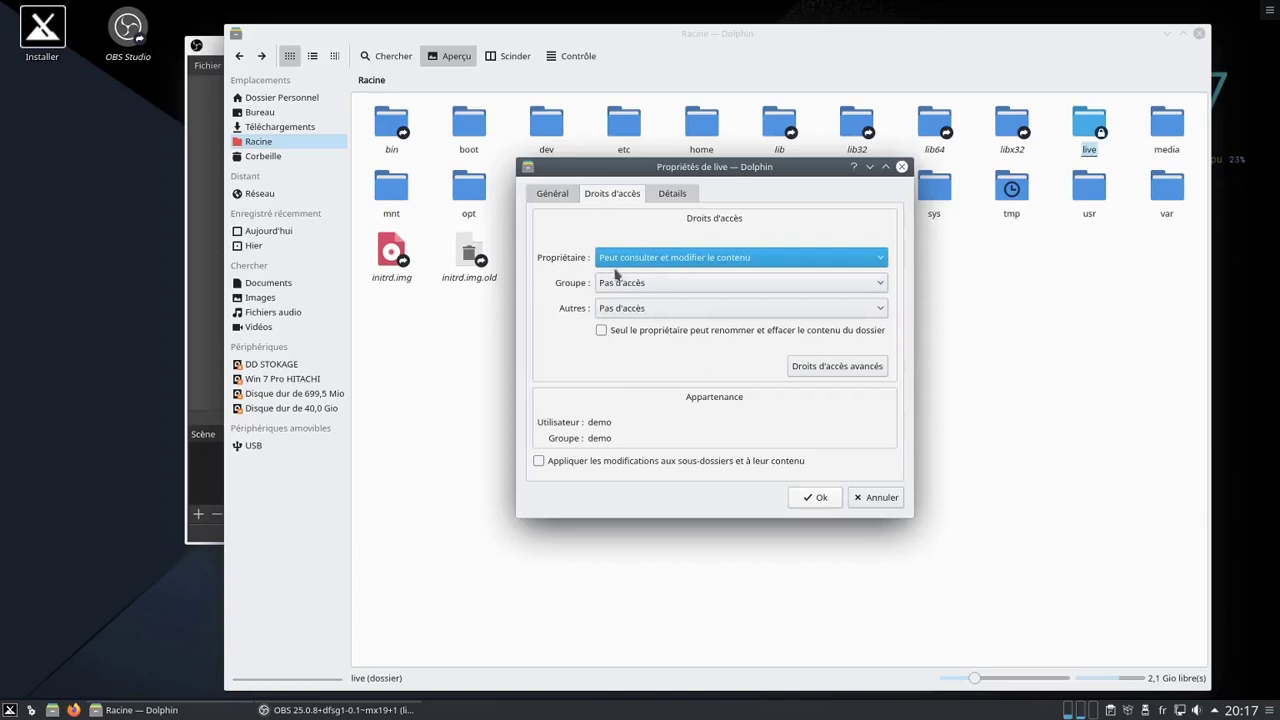
click(816, 497)
Browse live > locale > init-lang, then go back up to the root folder
click(1072, 347)
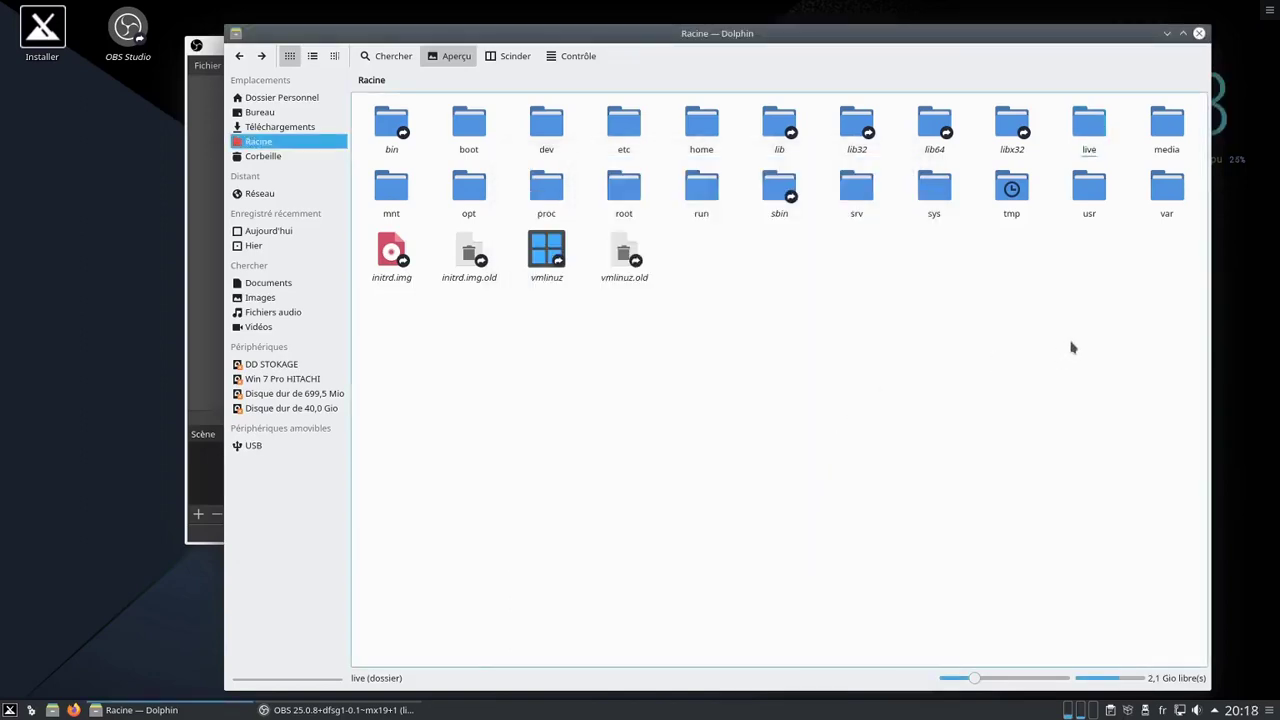
double_click(1088, 125)
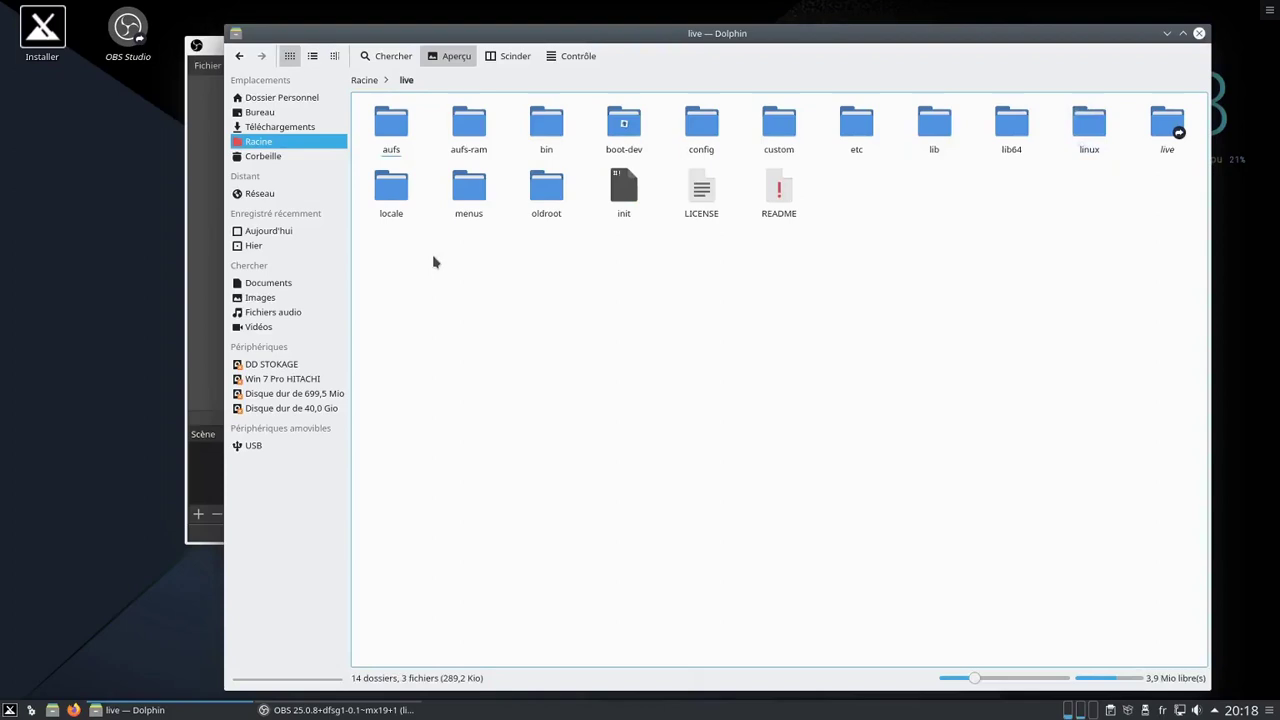
double_click(397, 212)
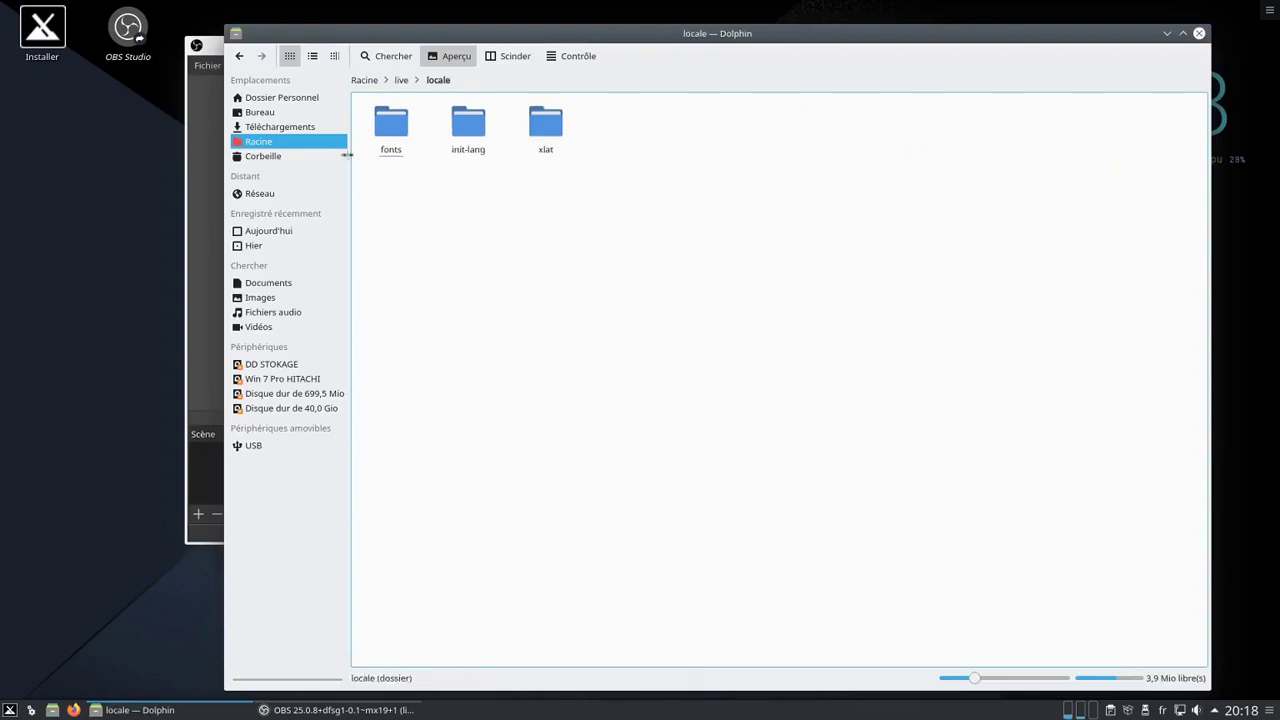
double_click(471, 133)
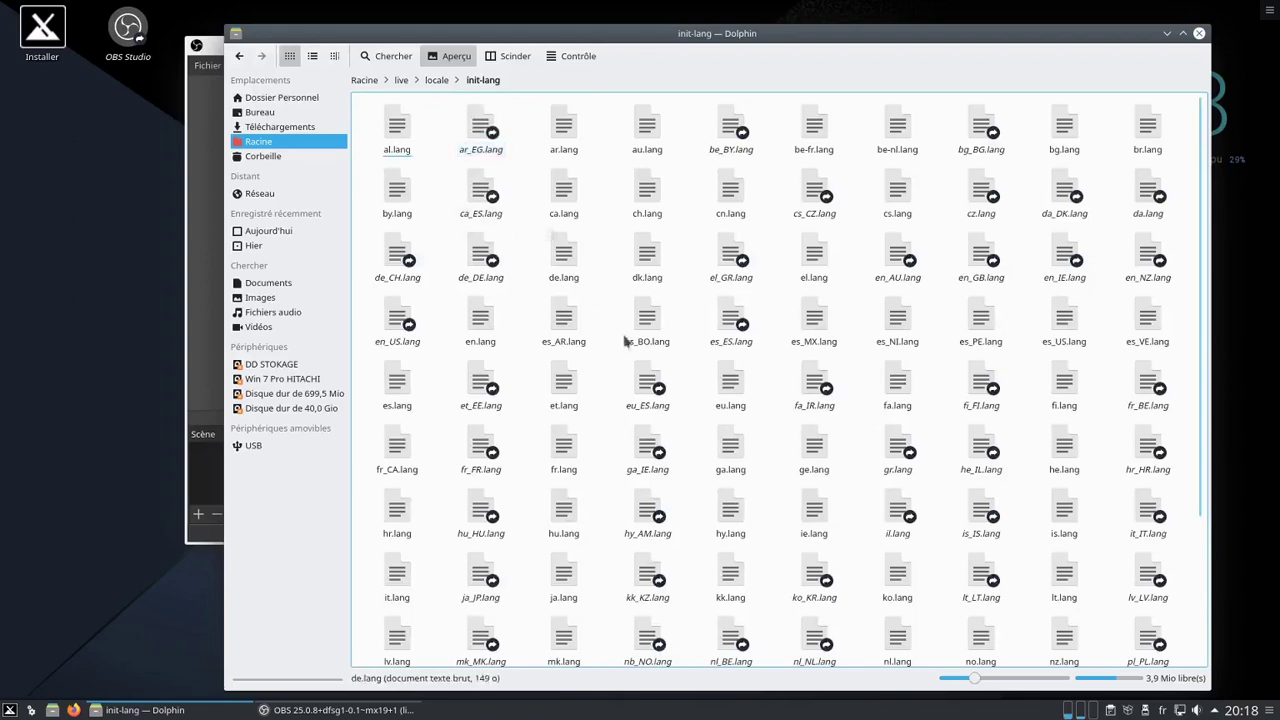
click(239, 57)
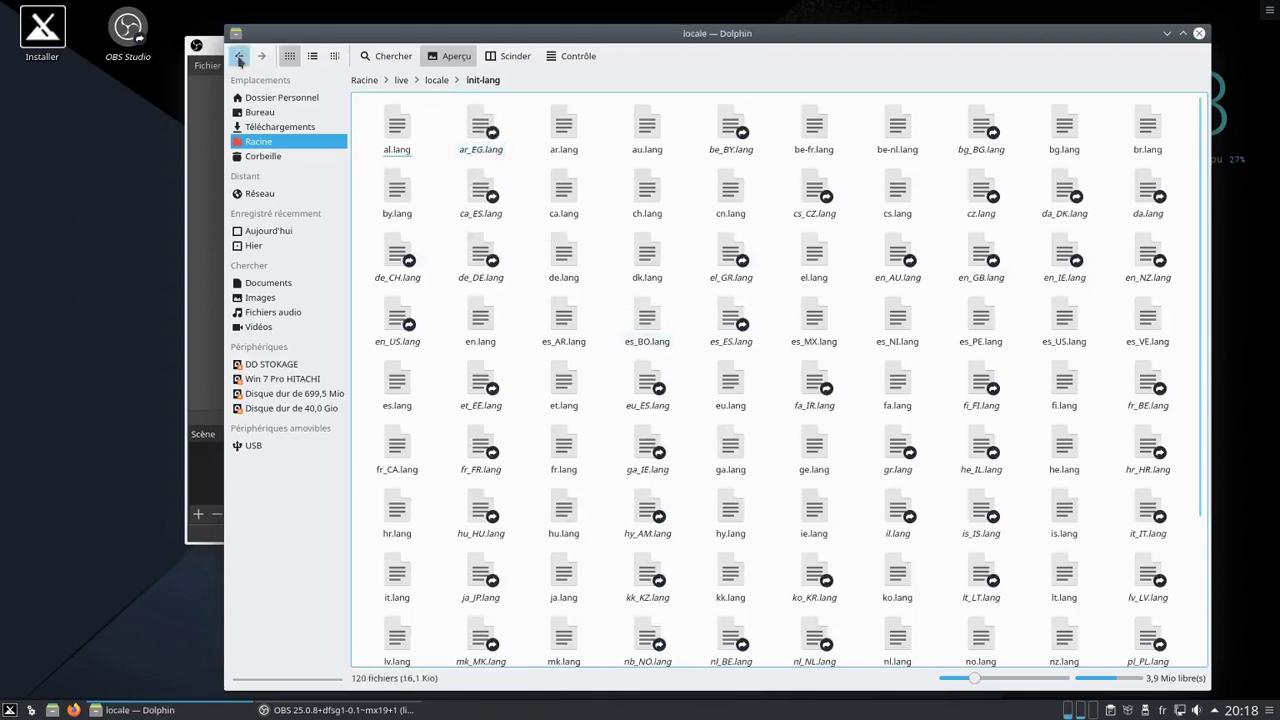
click(239, 57)
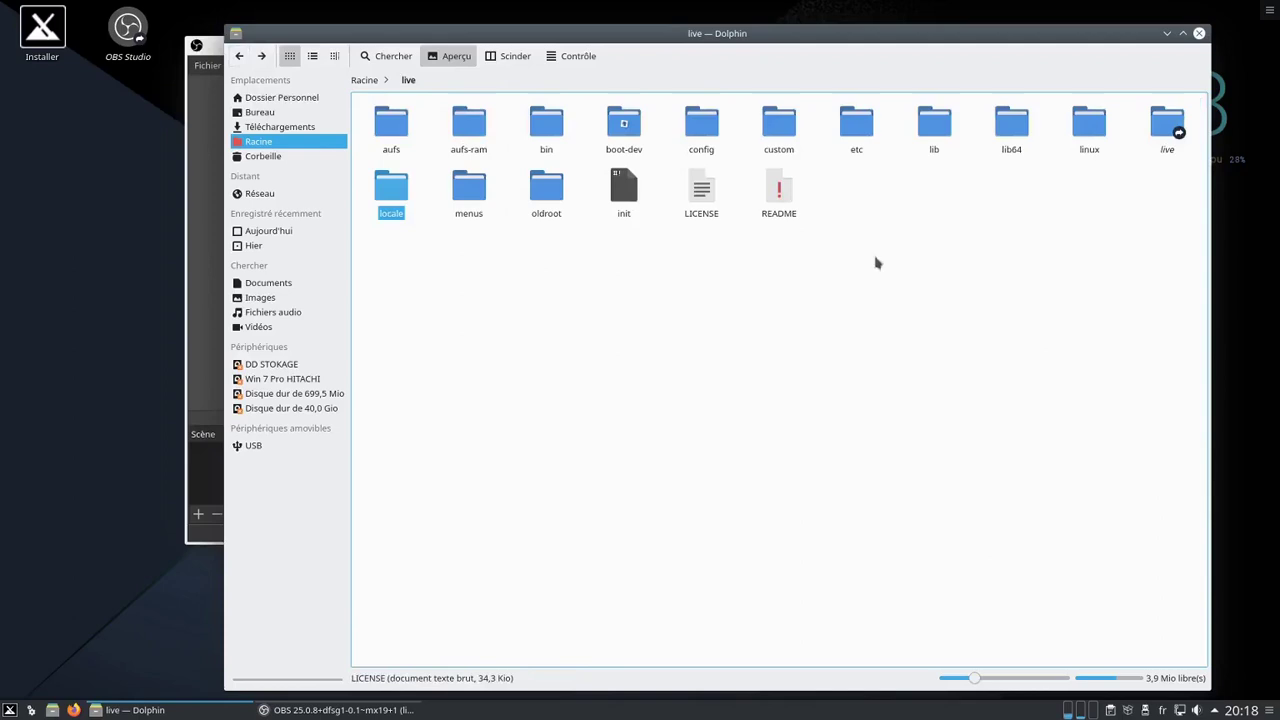
click(892, 257)
click(240, 57)
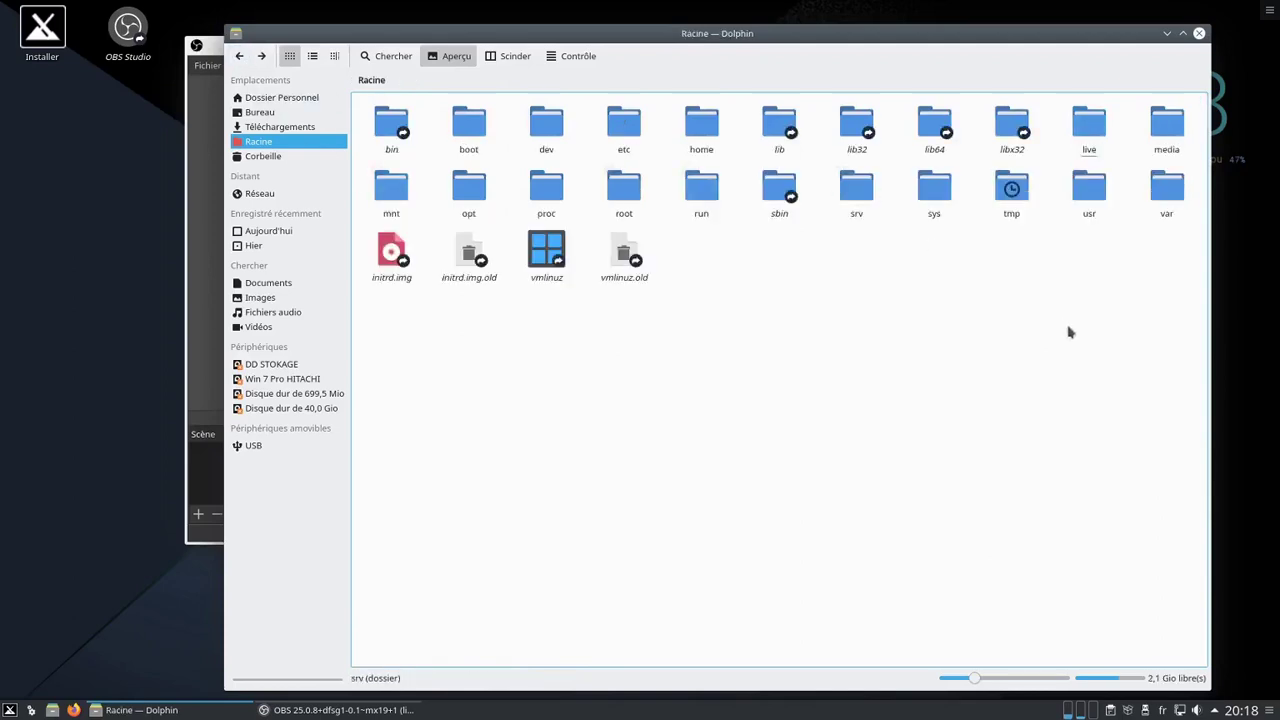
Open and close the live folder's Propriétés, then close Dolphin
right_click(1090, 135)
click(1083, 405)
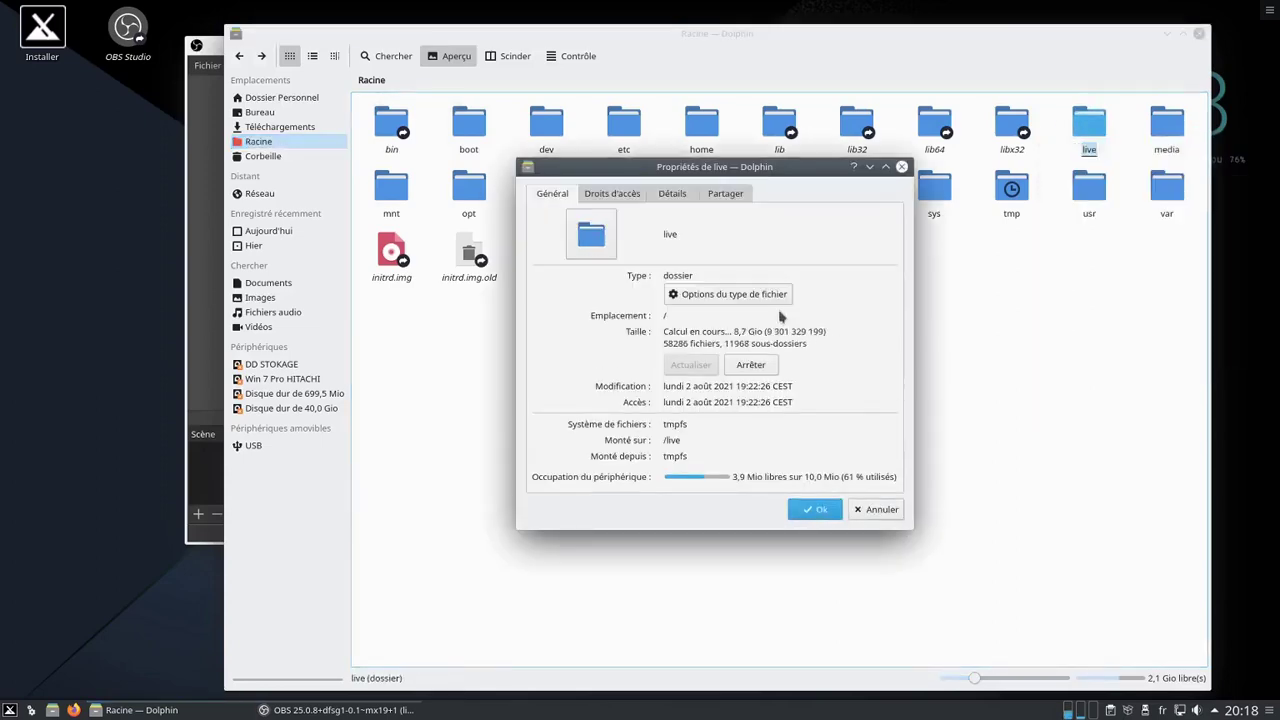
click(902, 167)
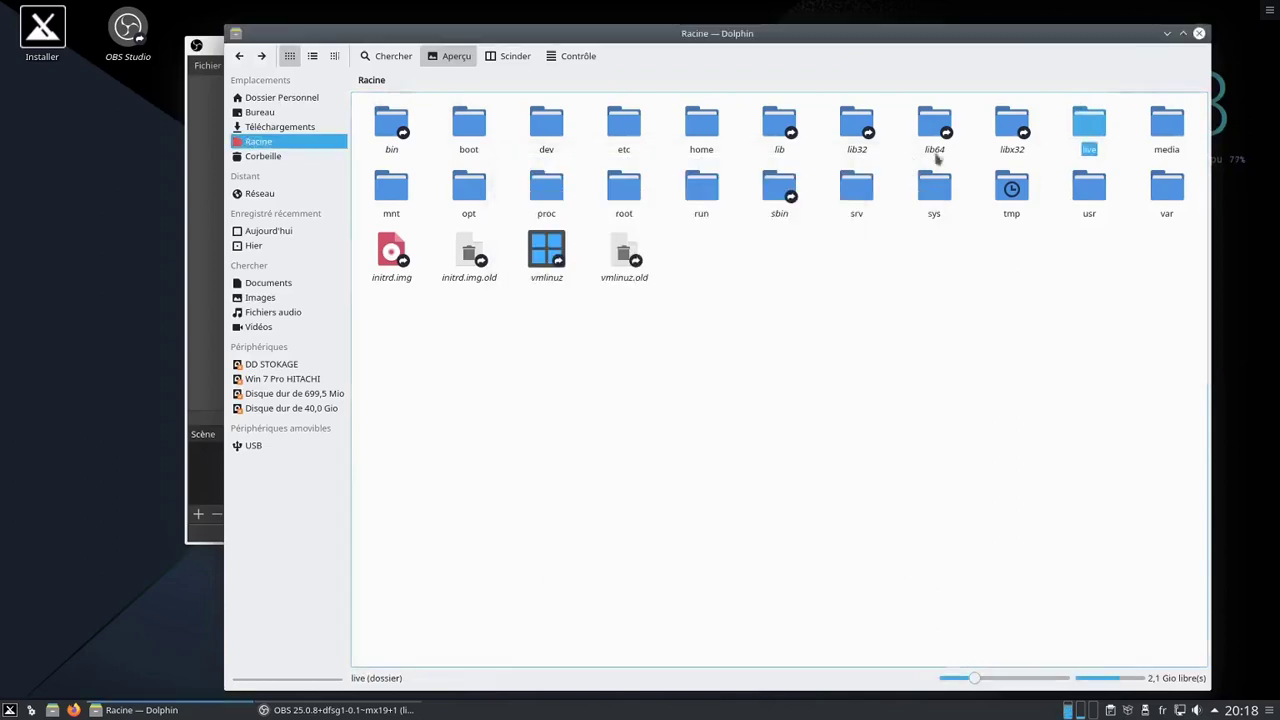
click(1199, 34)
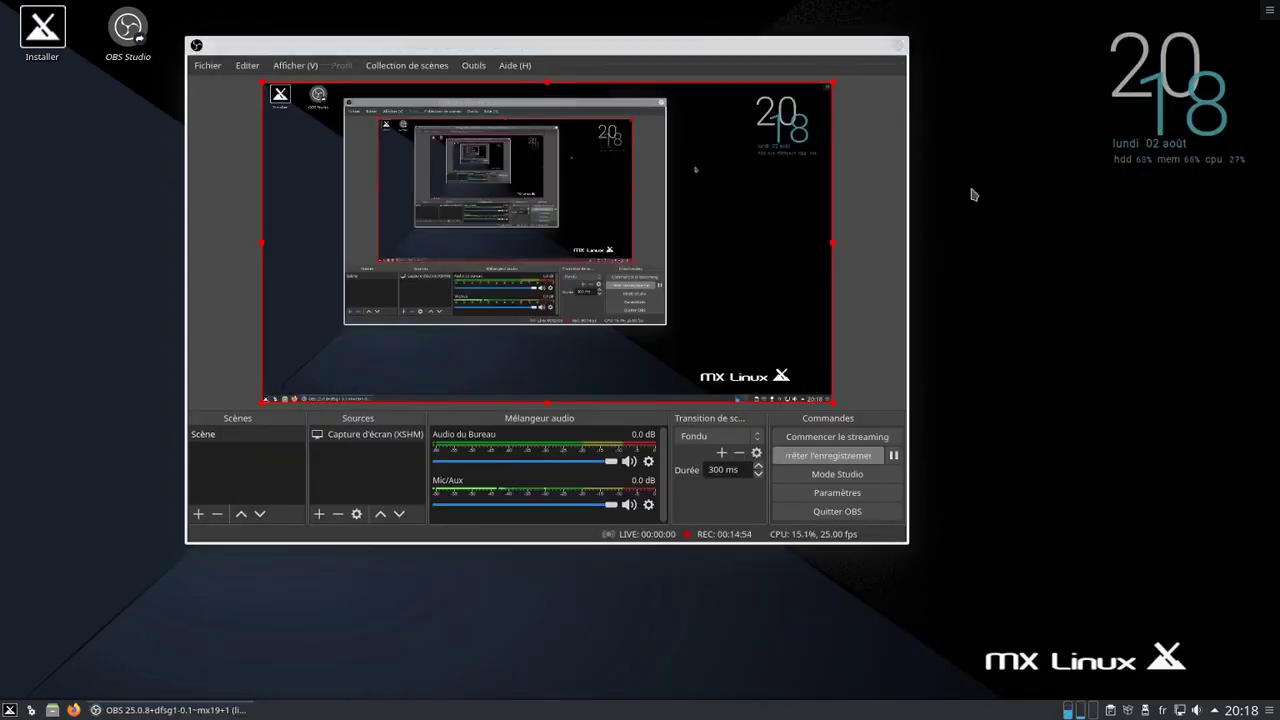
Minimize OBS Studio and launch Dolphin on the home folder
click(865, 45)
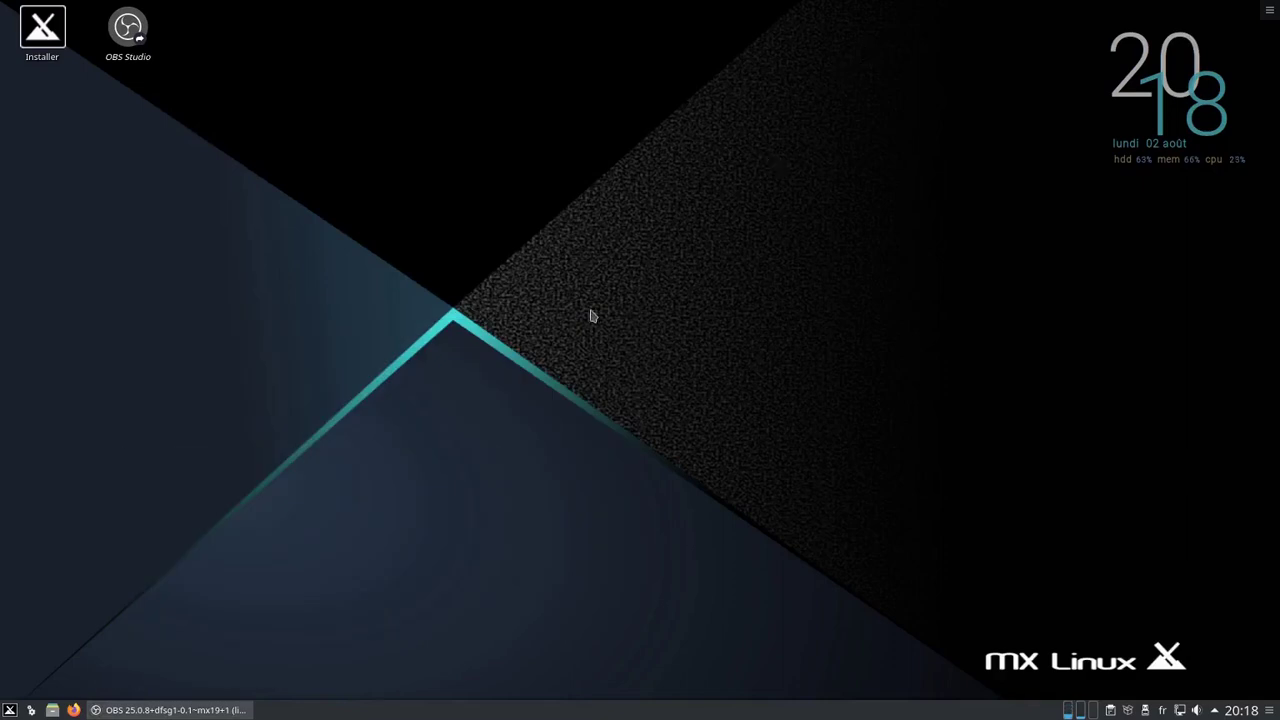
click(52, 710)
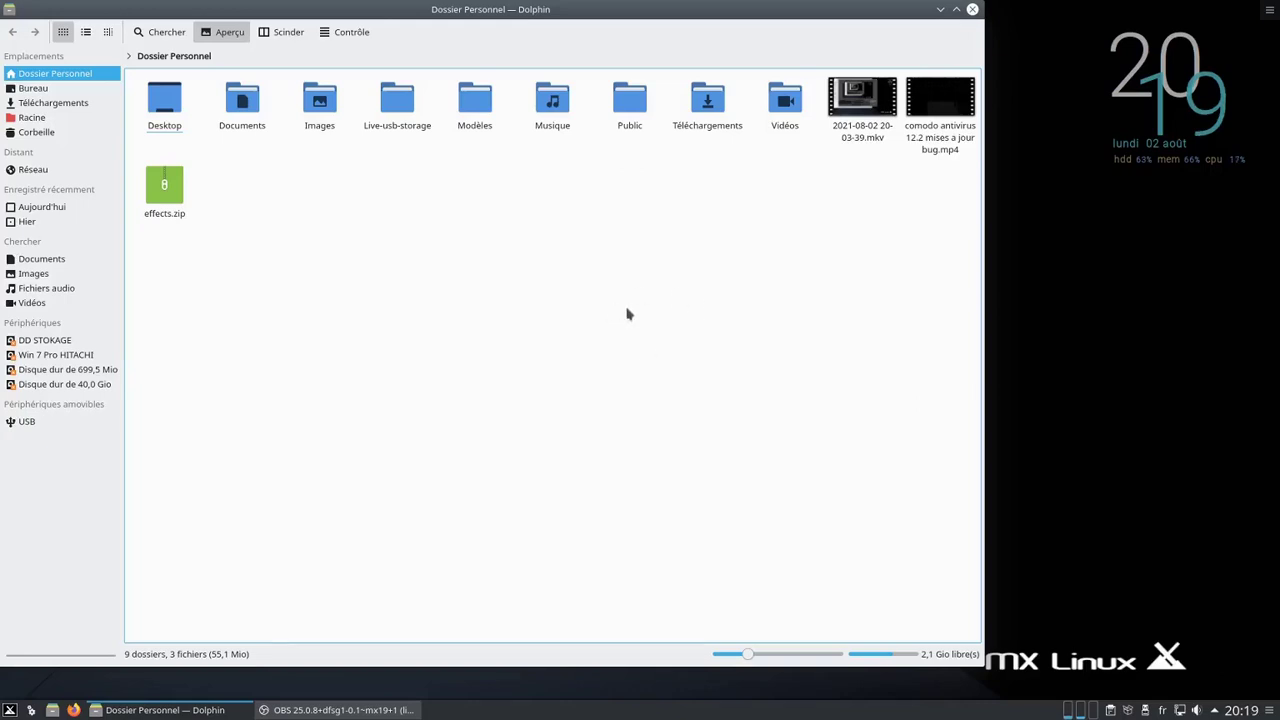
From Racine, set the live folder's owner access back to Pas d'accès and confirm with Ok
click(43, 121)
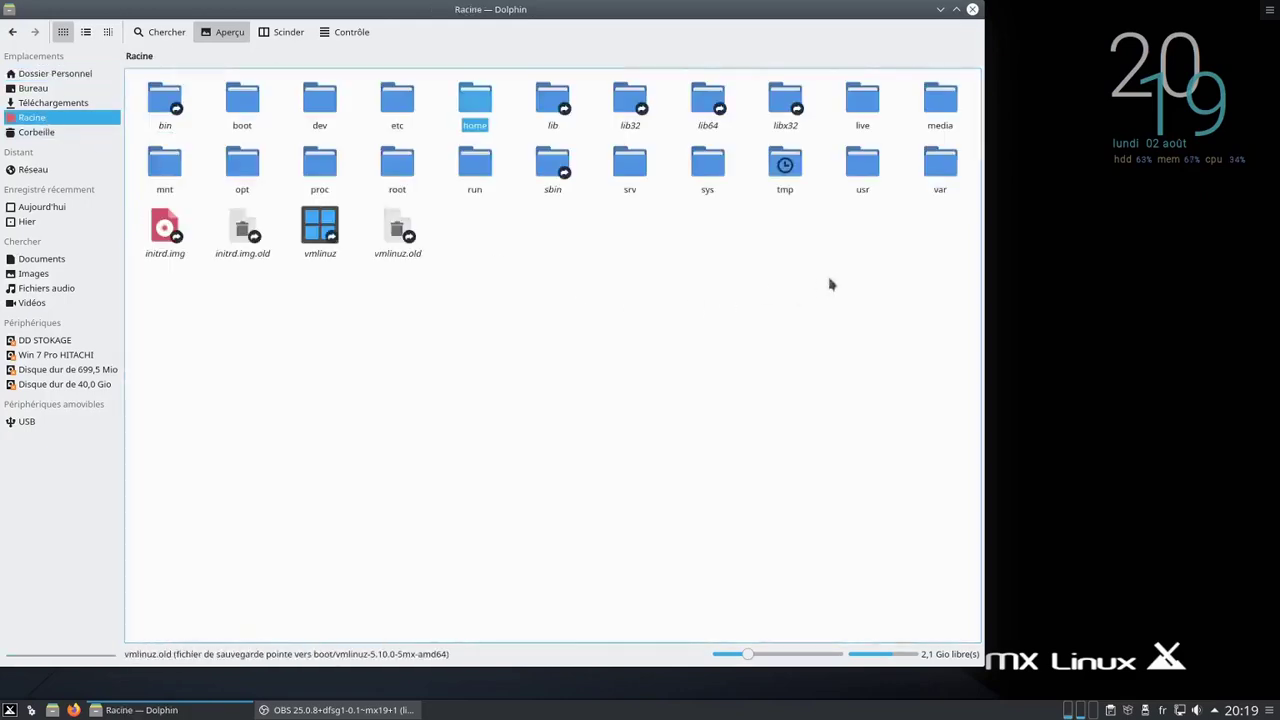
right_click(860, 101)
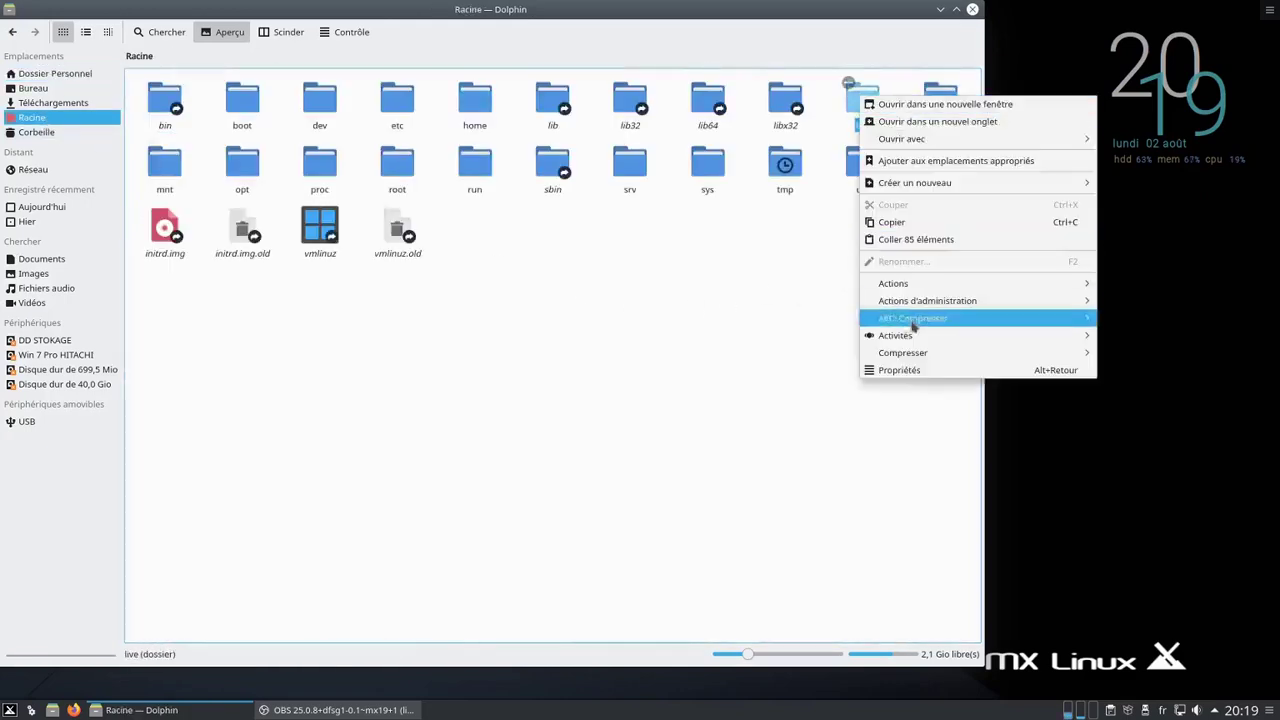
click(910, 375)
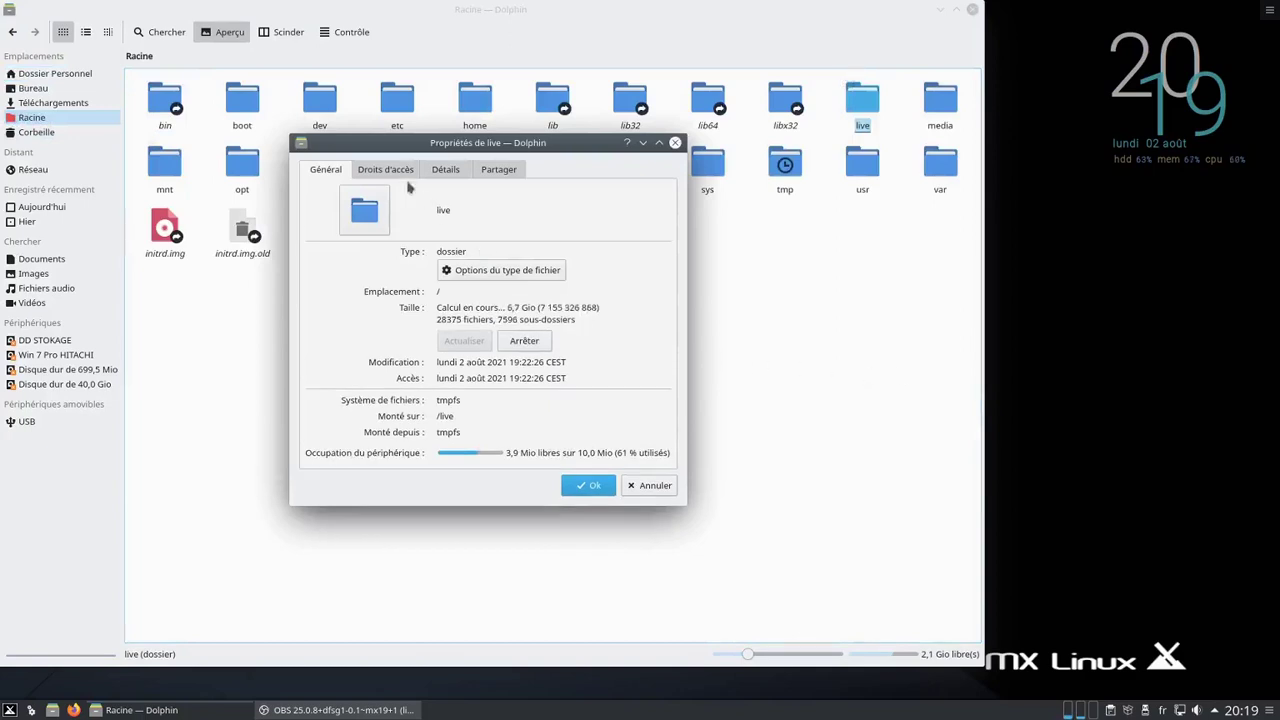
click(390, 172)
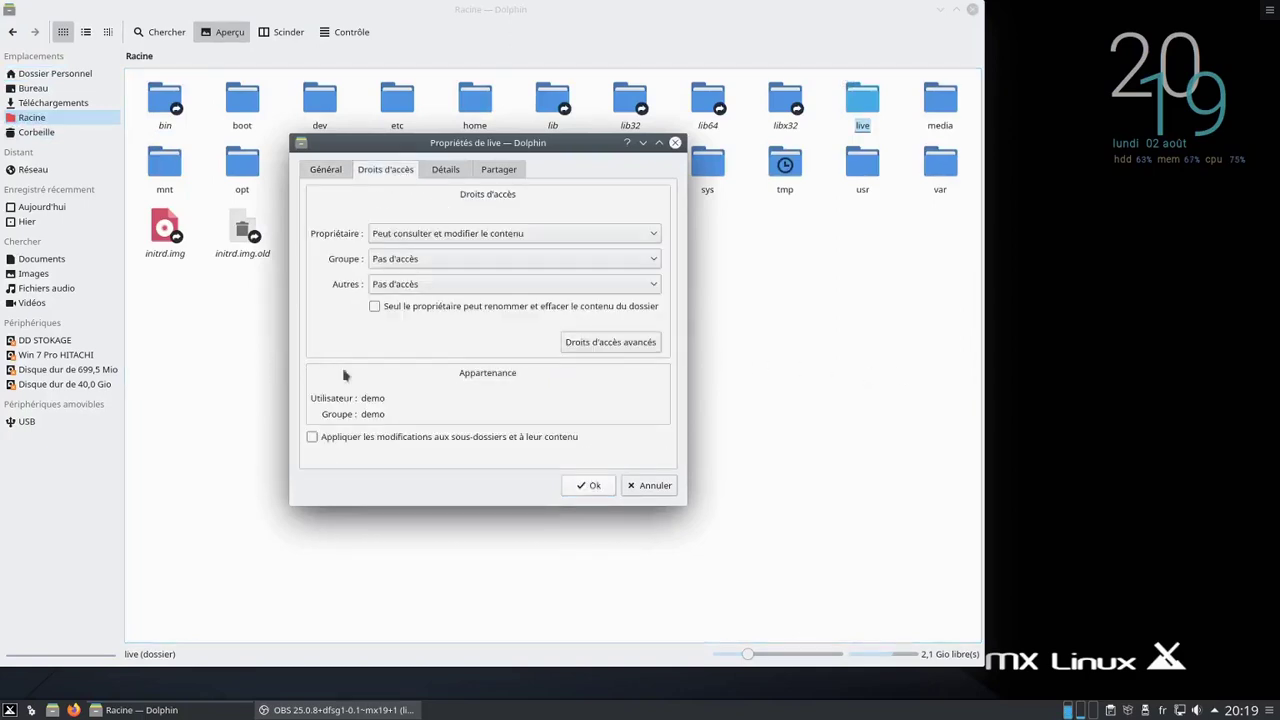
click(464, 238)
click(465, 248)
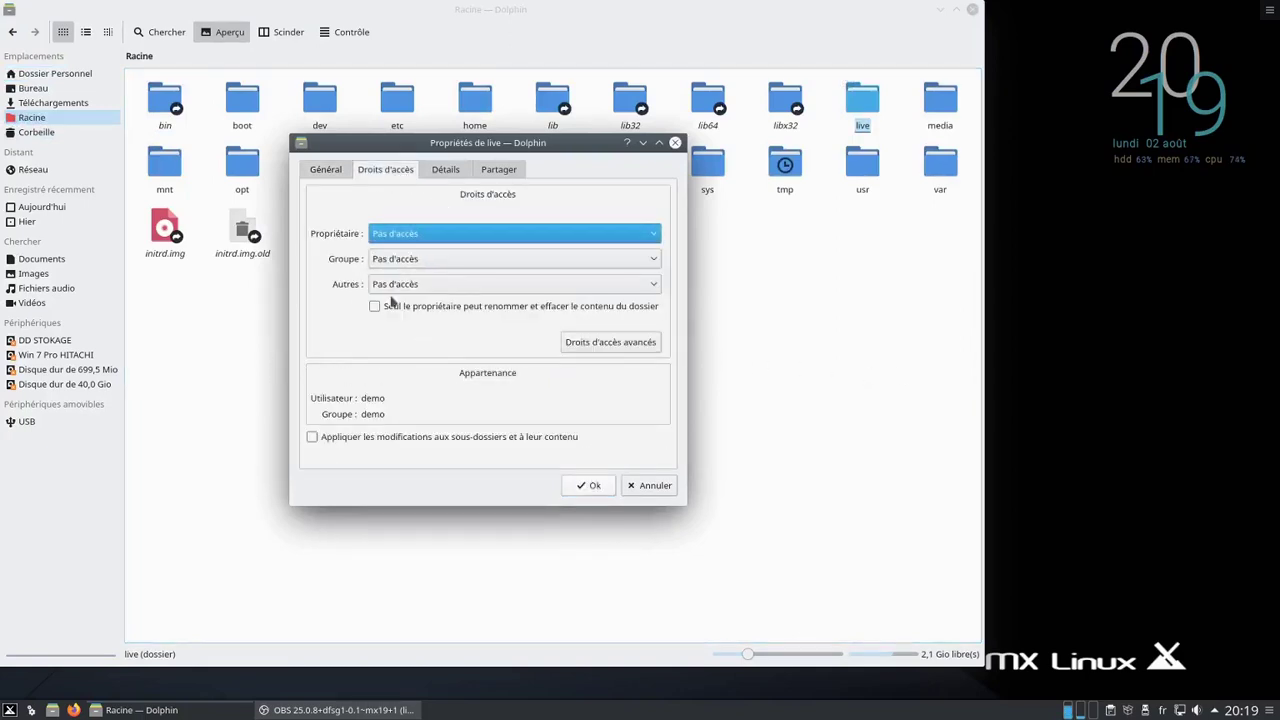
click(590, 485)
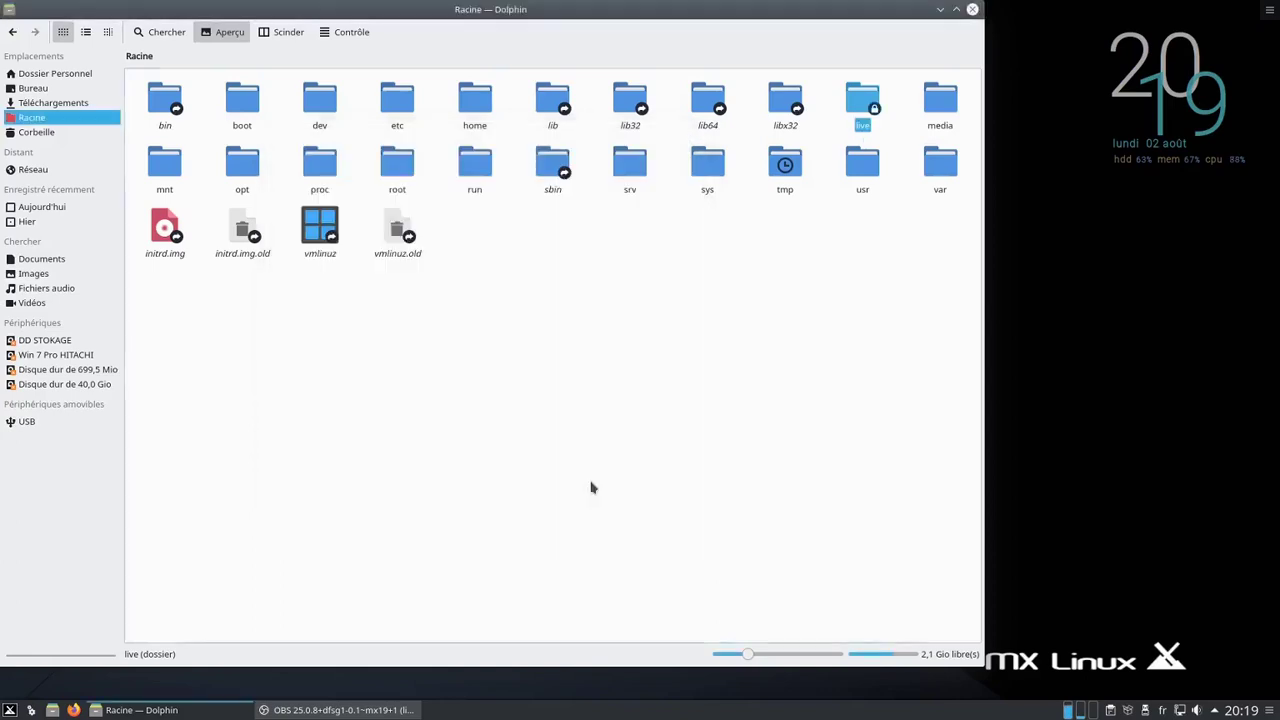
click(846, 330)
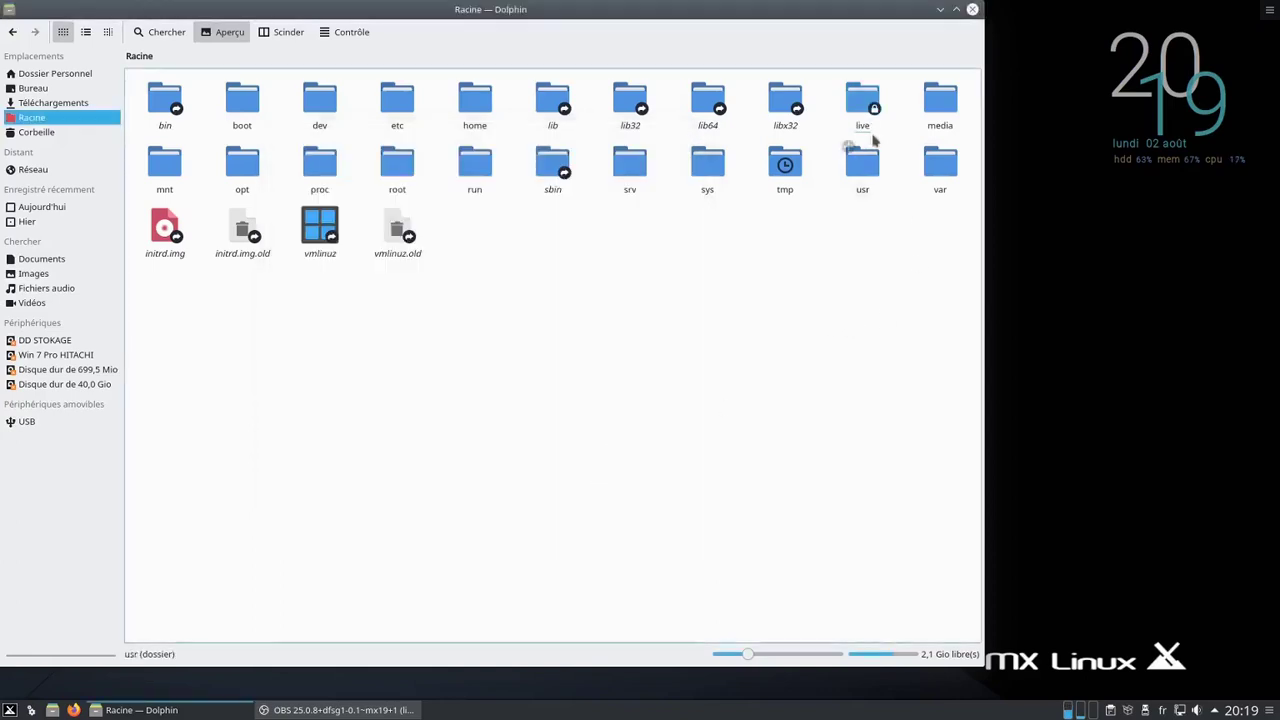
Close Dolphin, dismiss the desktop context menu, and relaunch Dolphin
click(972, 9)
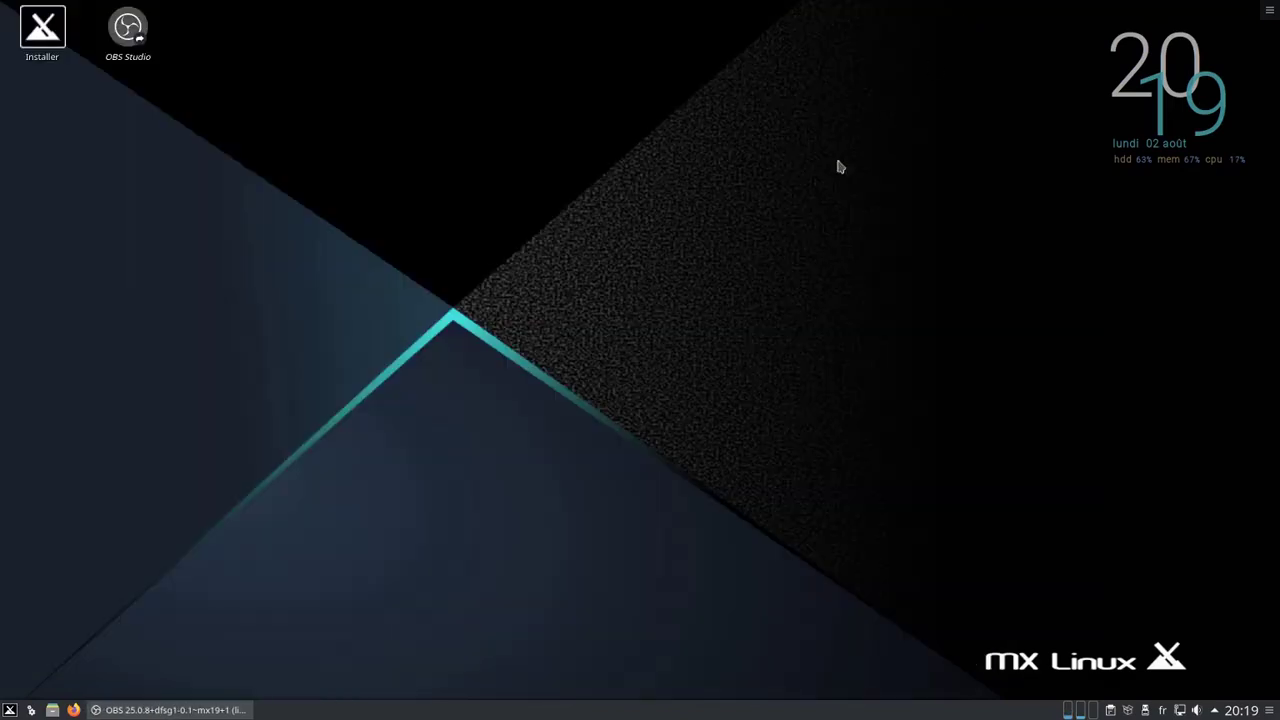
right_click(816, 177)
click(889, 262)
click(52, 710)
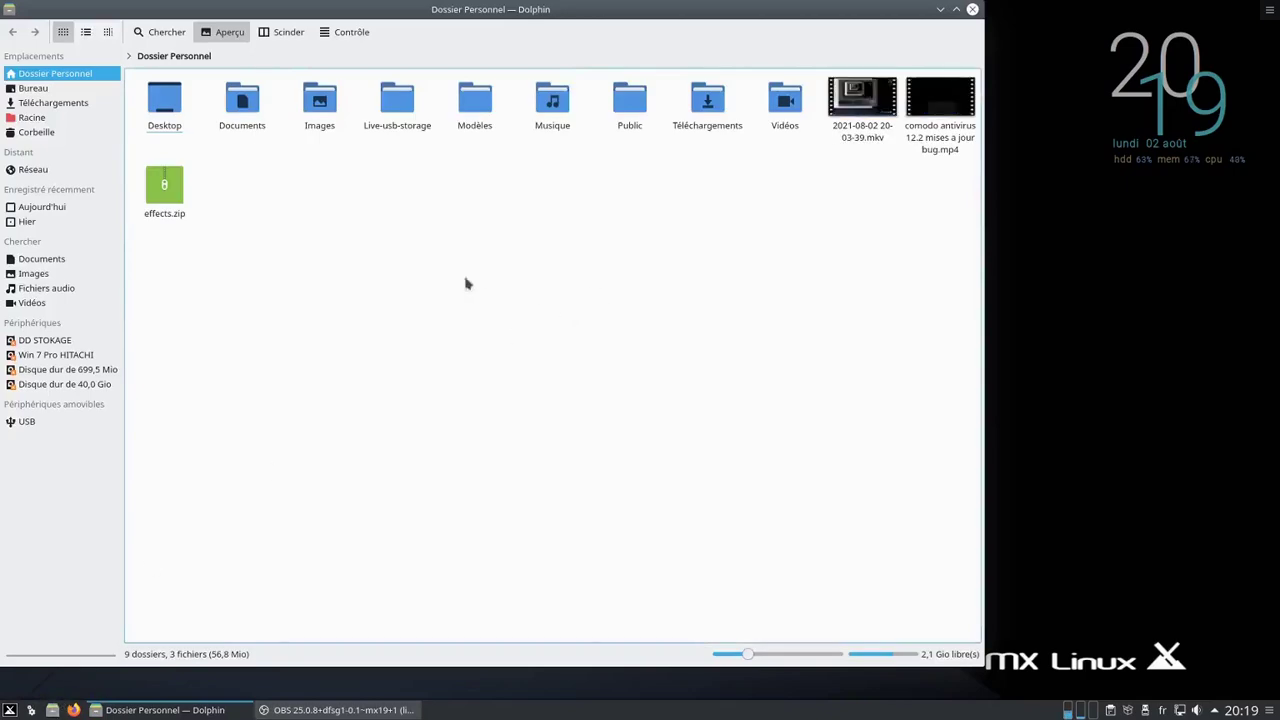
From Racine, try opening the locked live folder, then go back to the root listing
click(40, 119)
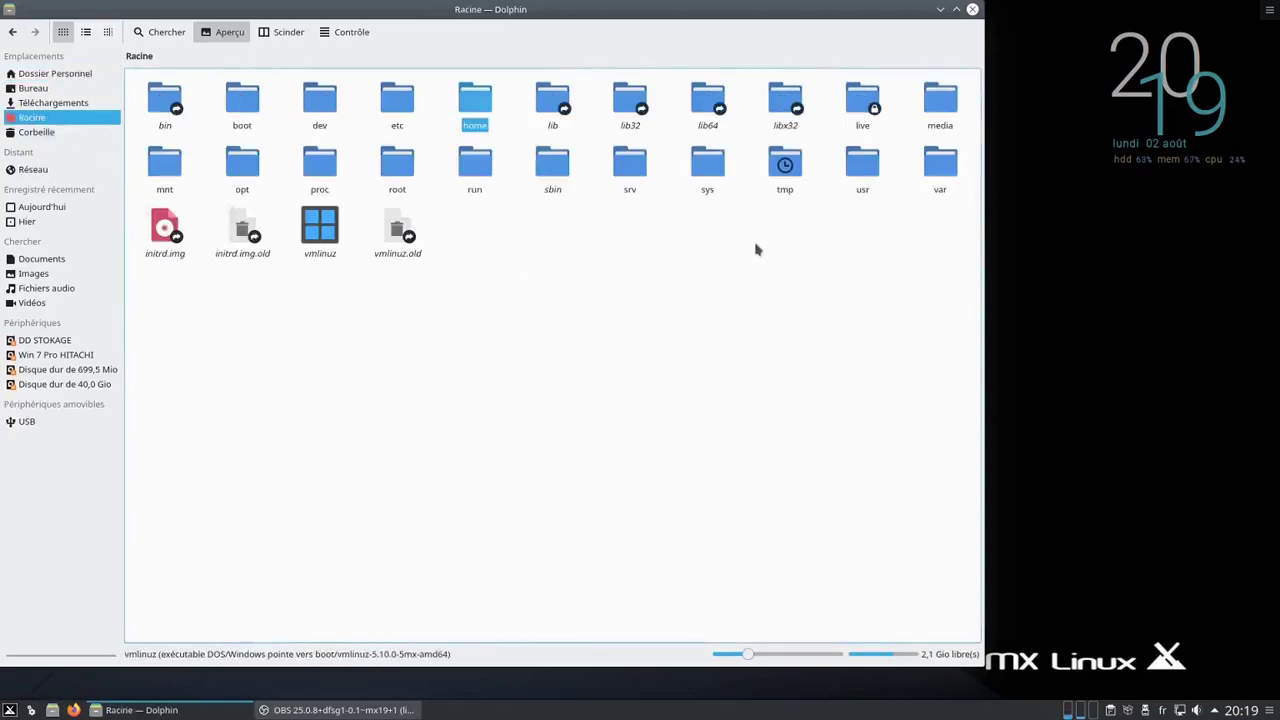
click(862, 110)
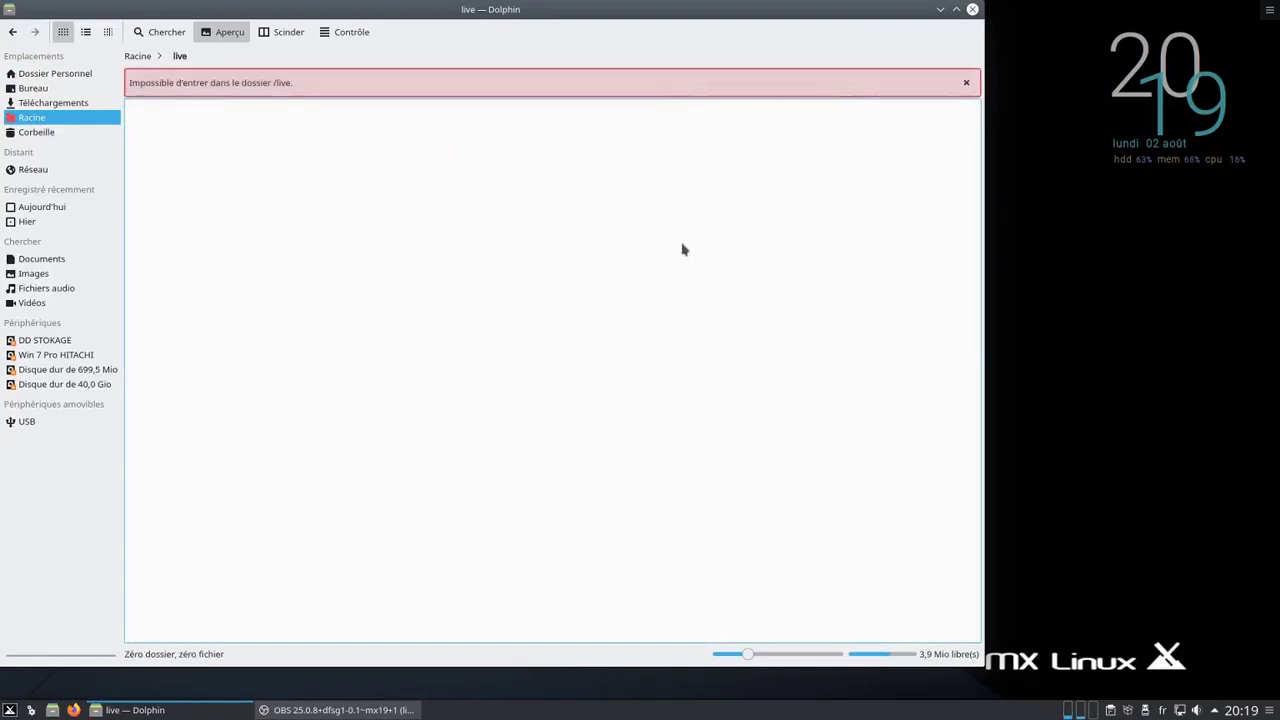
click(13, 32)
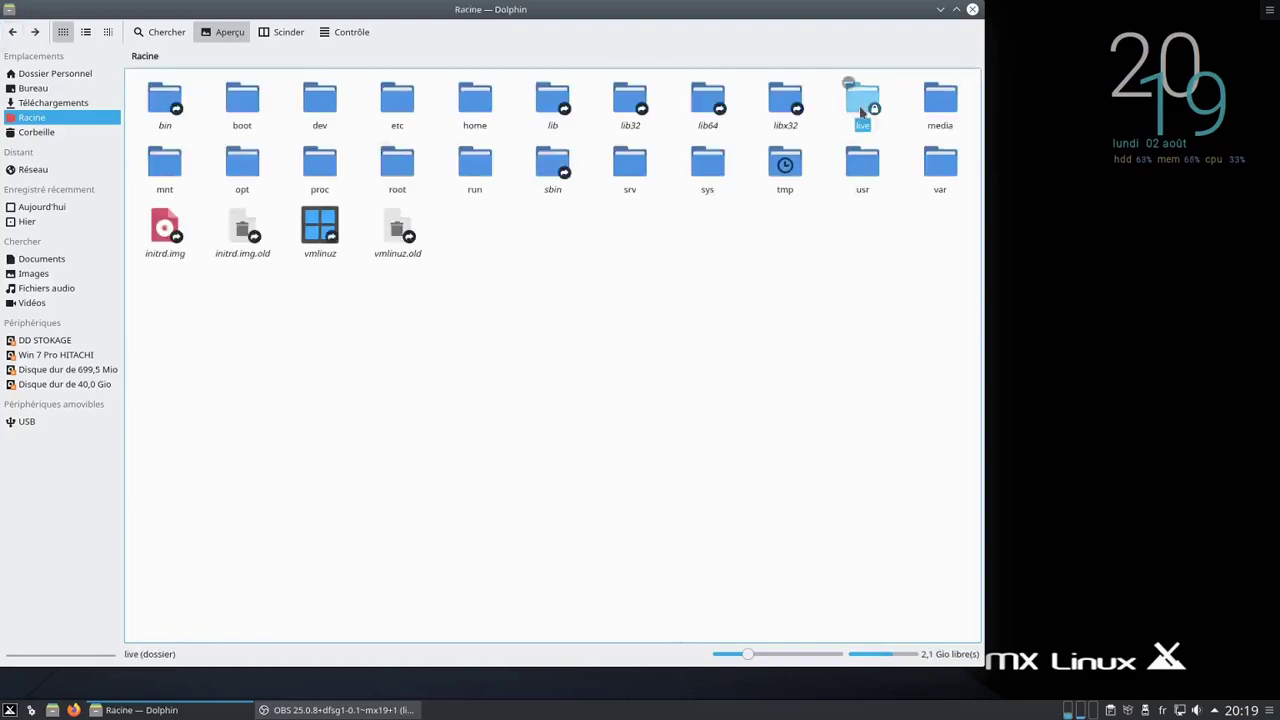
click(822, 311)
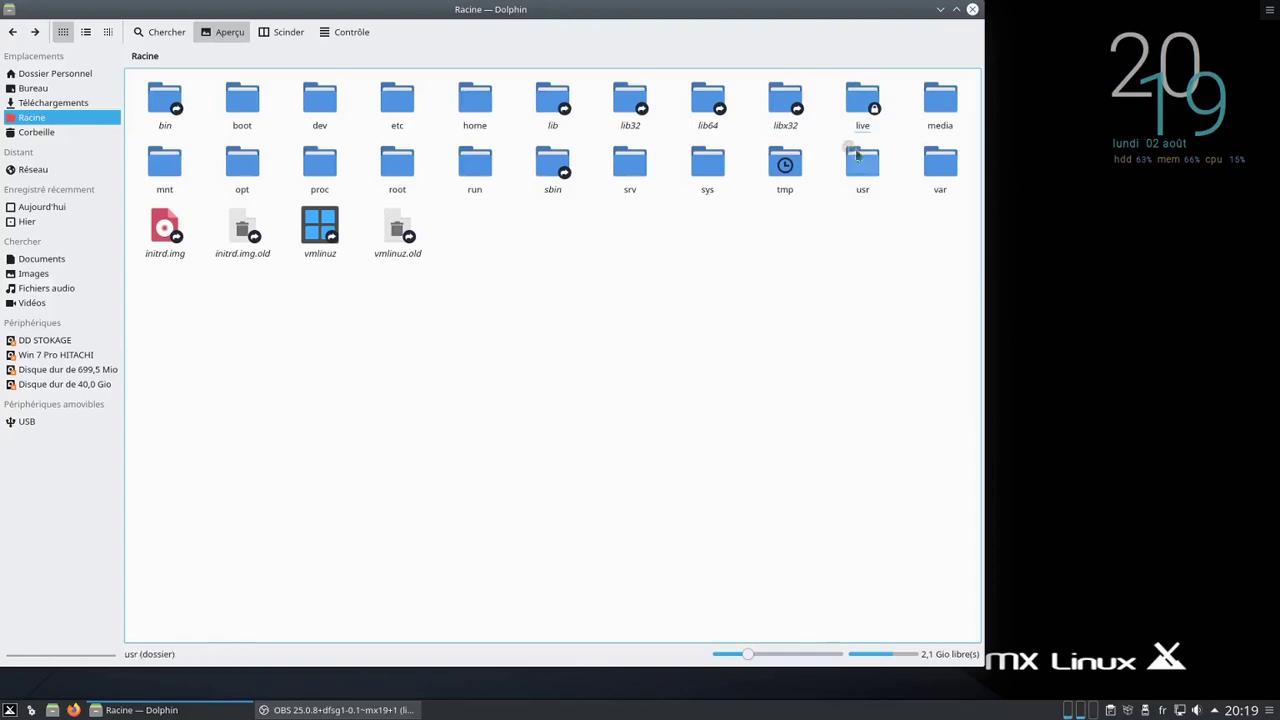
Start Actions d'administration > Attribuer à... on live, confirm Oui, cancel it, and close Dolphin
right_click(858, 104)
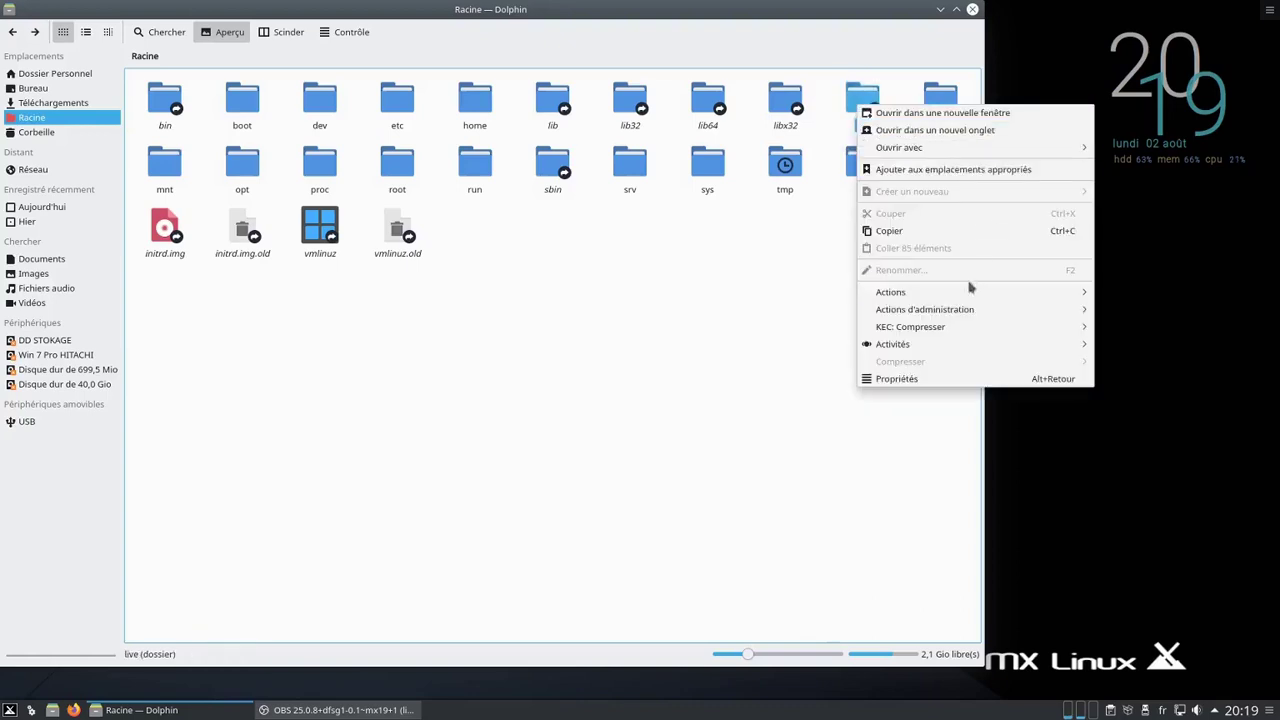
mouse_move(960, 310)
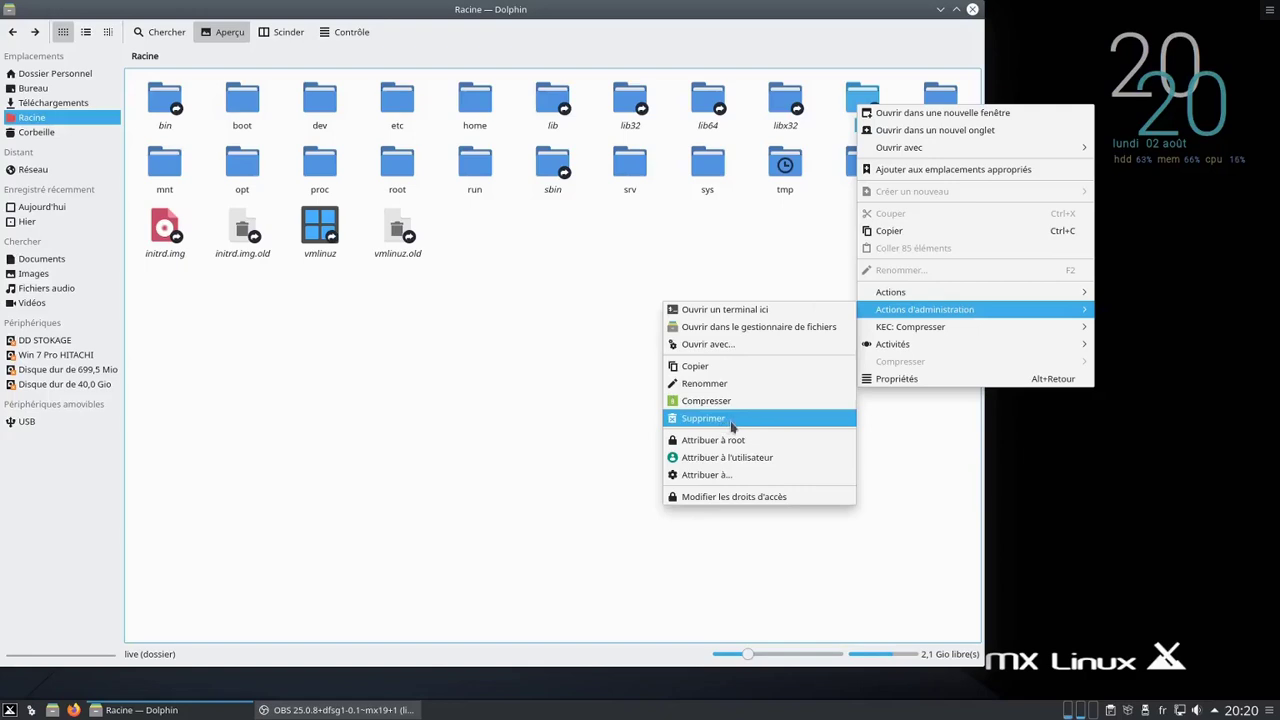
click(721, 476)
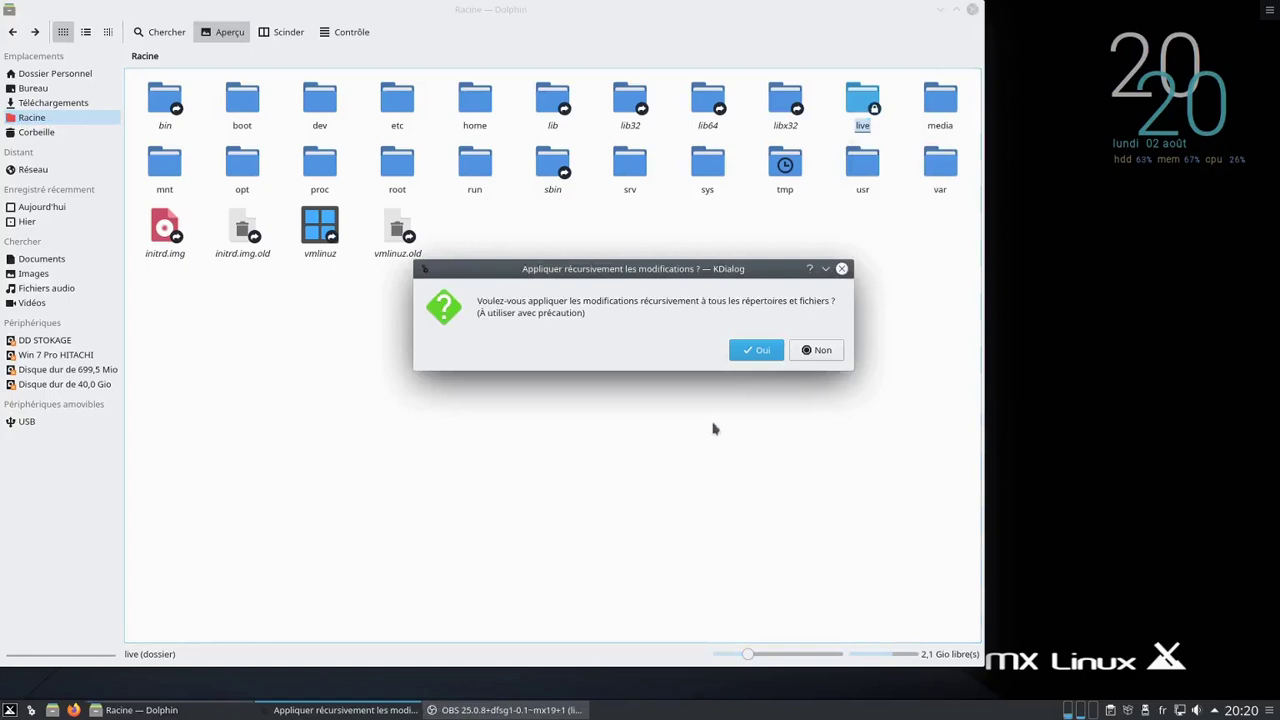
click(755, 350)
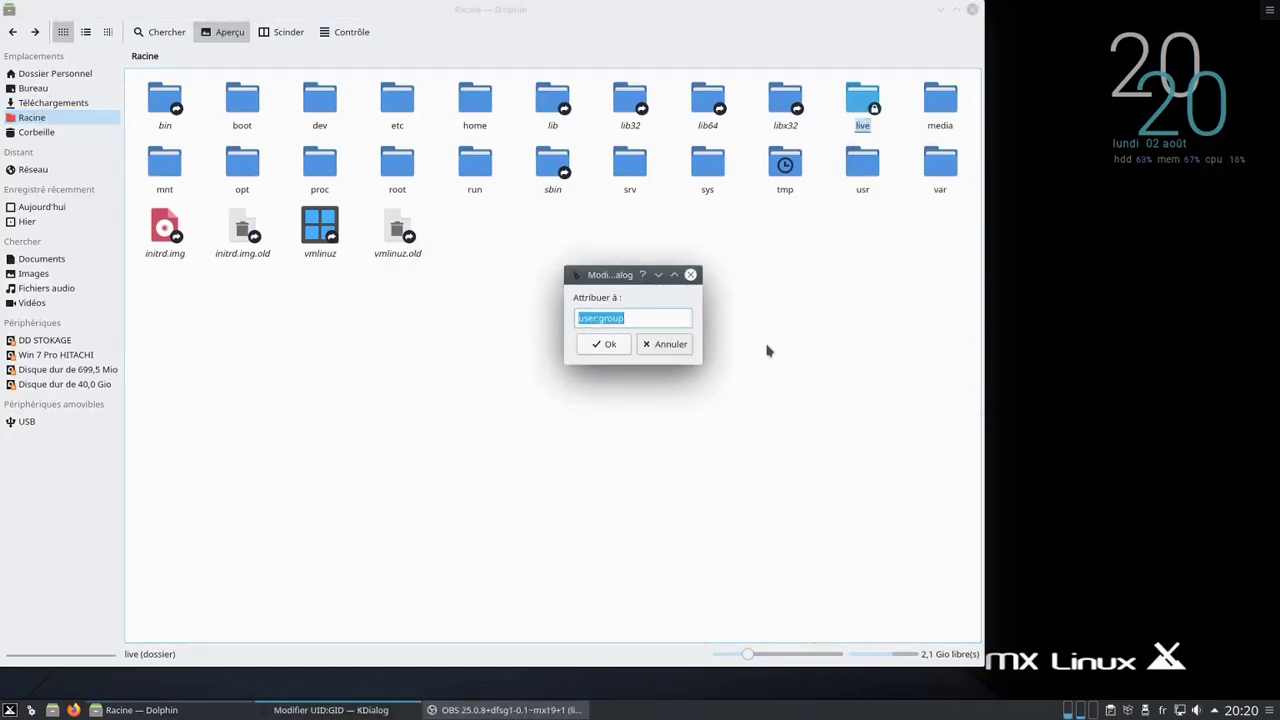
click(670, 344)
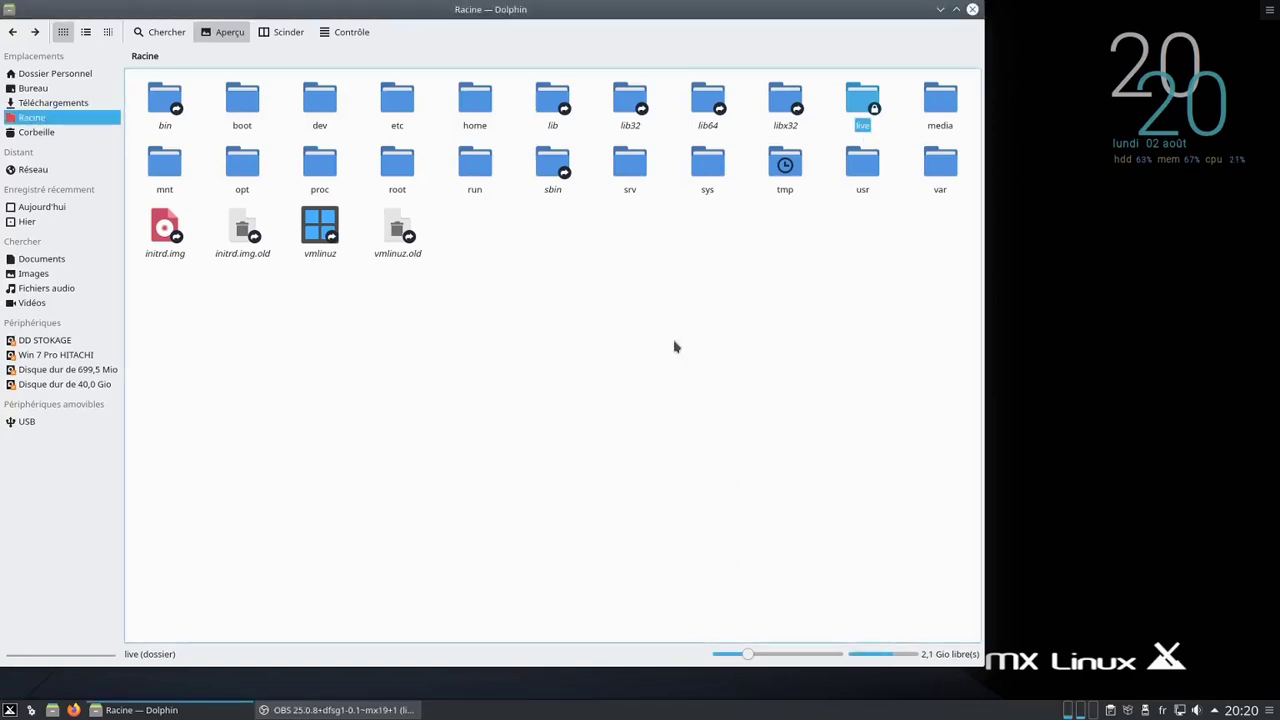
click(971, 10)
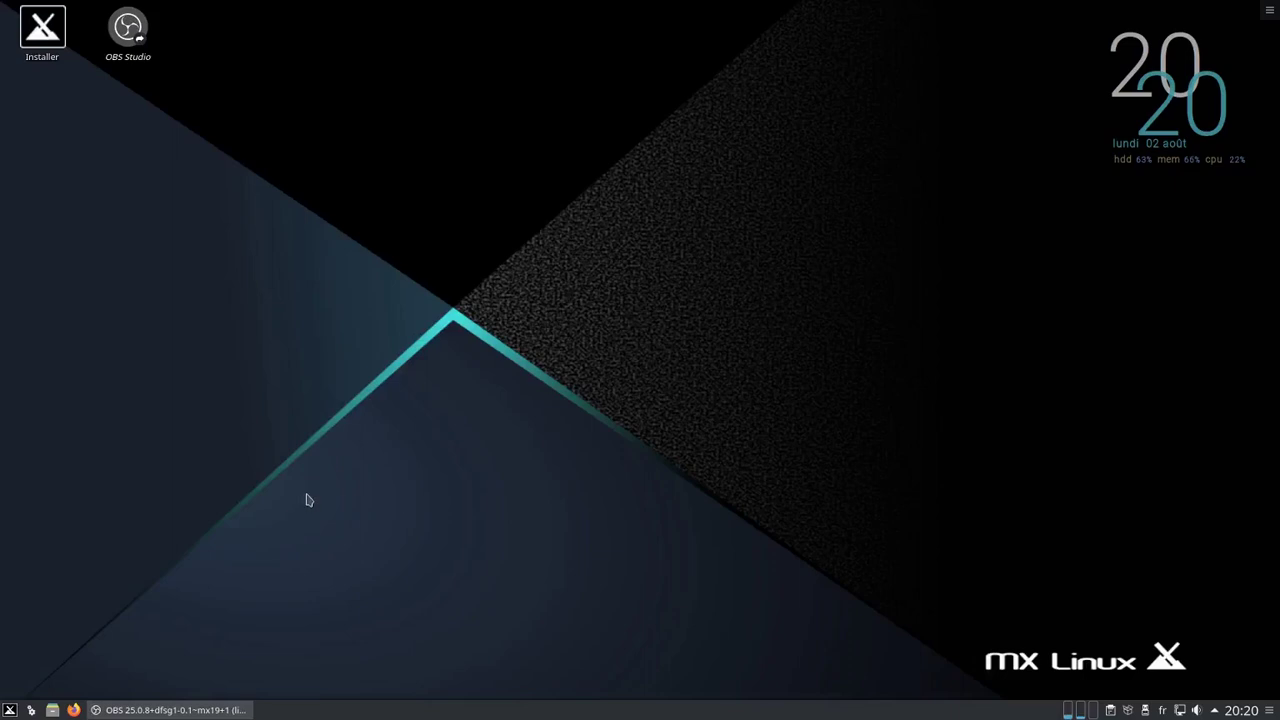
Relaunch Dolphin, show the root folder Racine, and try opening the live folder
click(54, 710)
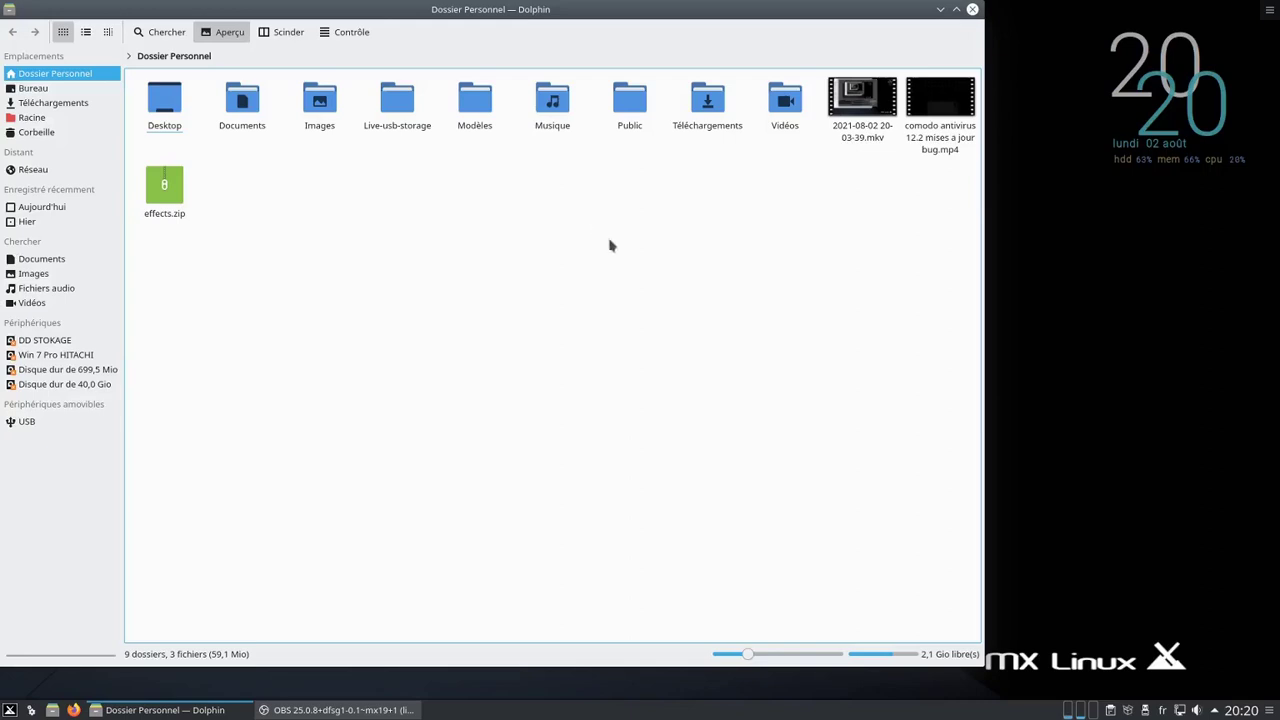
click(46, 120)
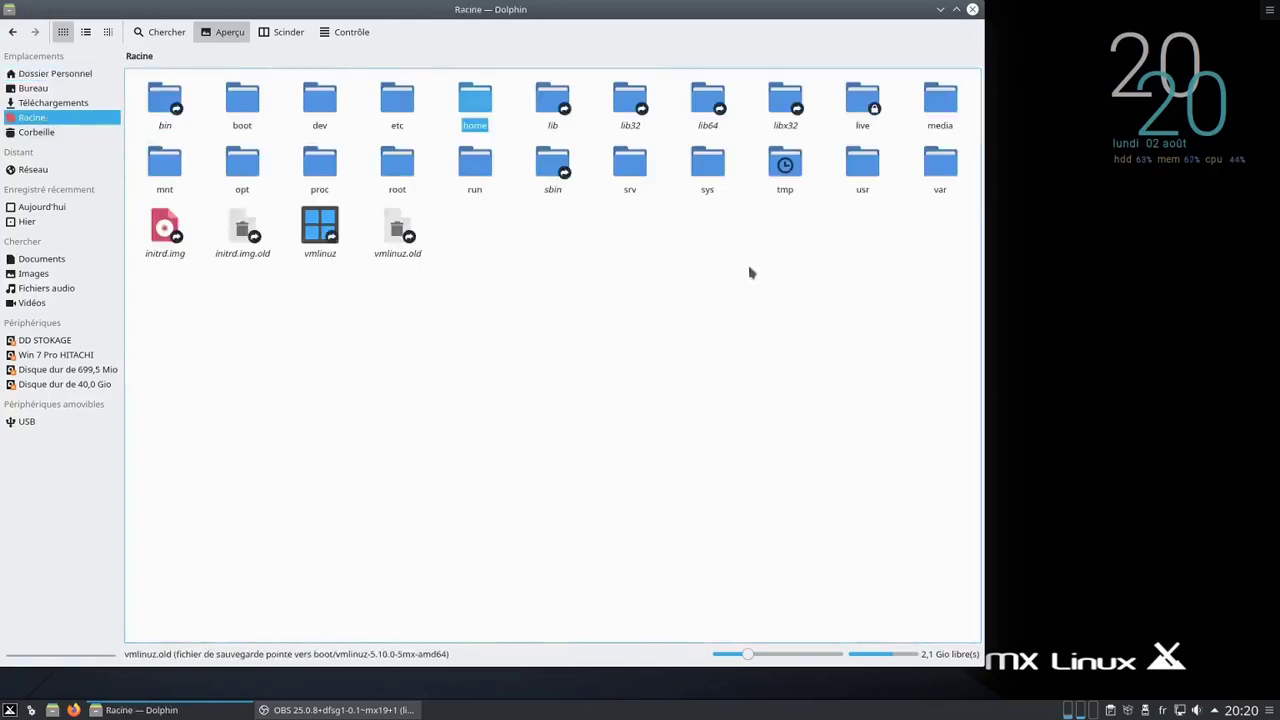
click(858, 112)
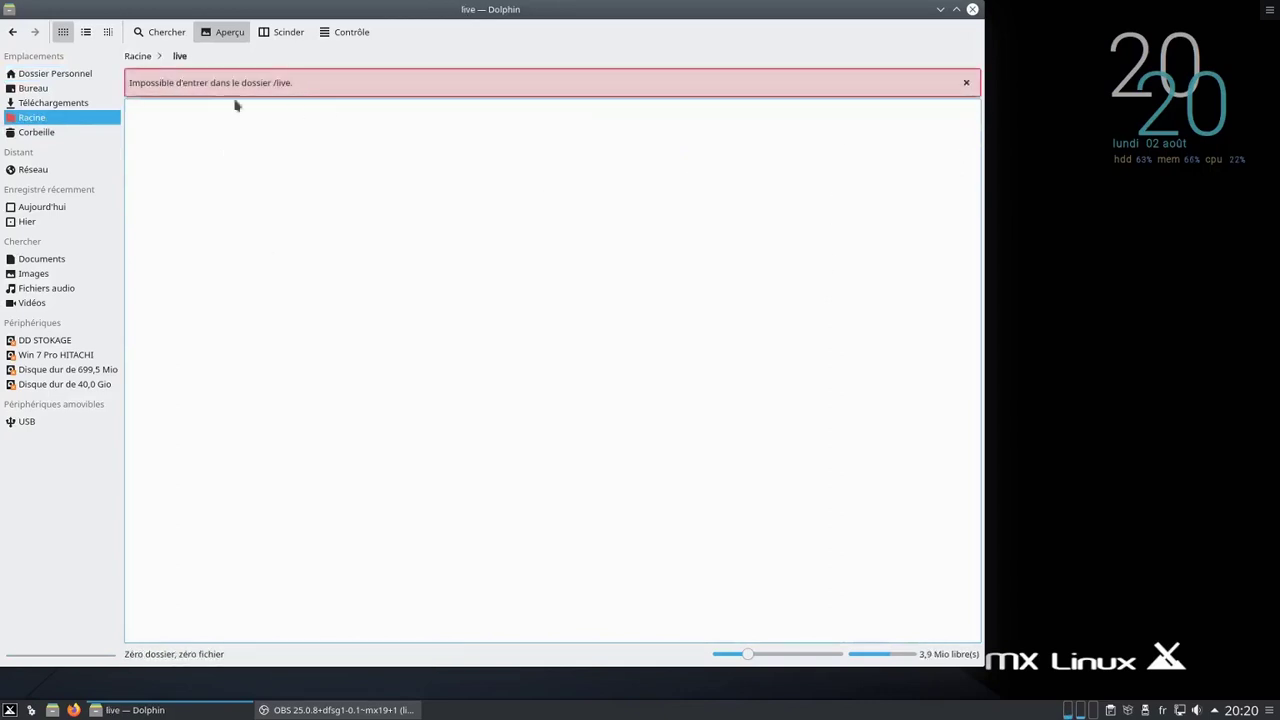
click(14, 35)
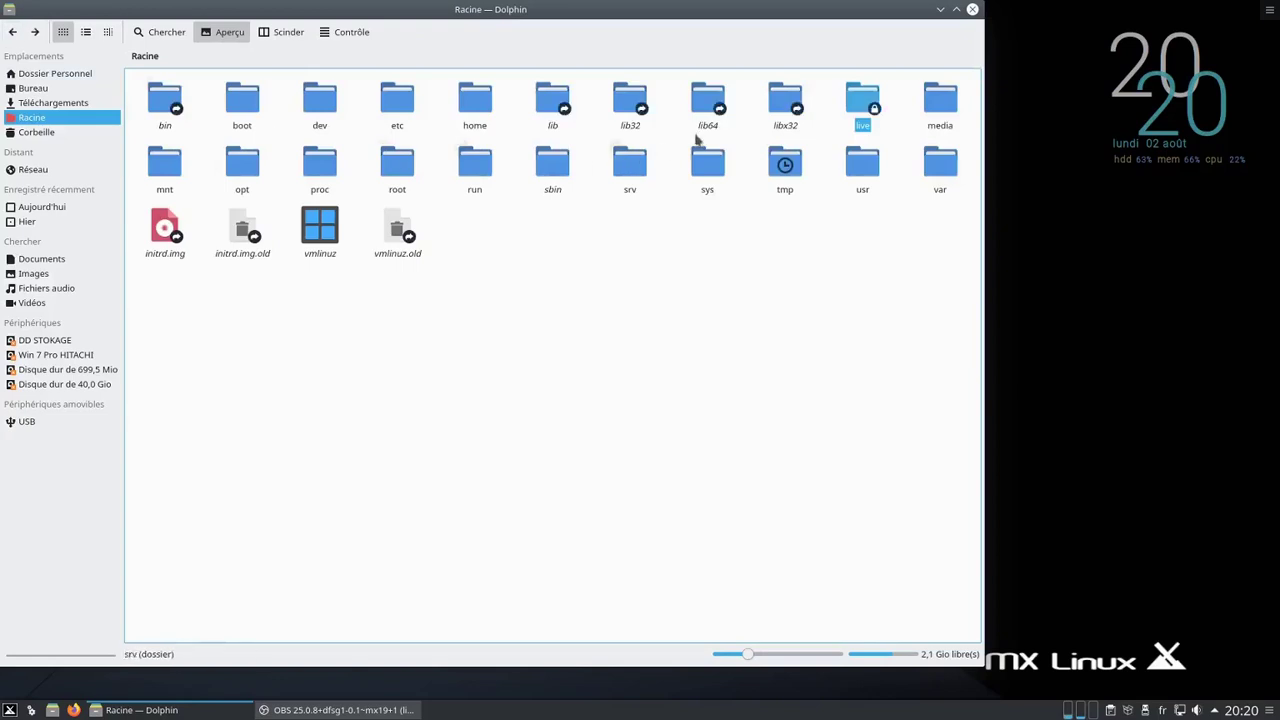
Check the Droits d'accès tab in live's Propriétés, which shows no access for anyone, then close it
right_click(858, 112)
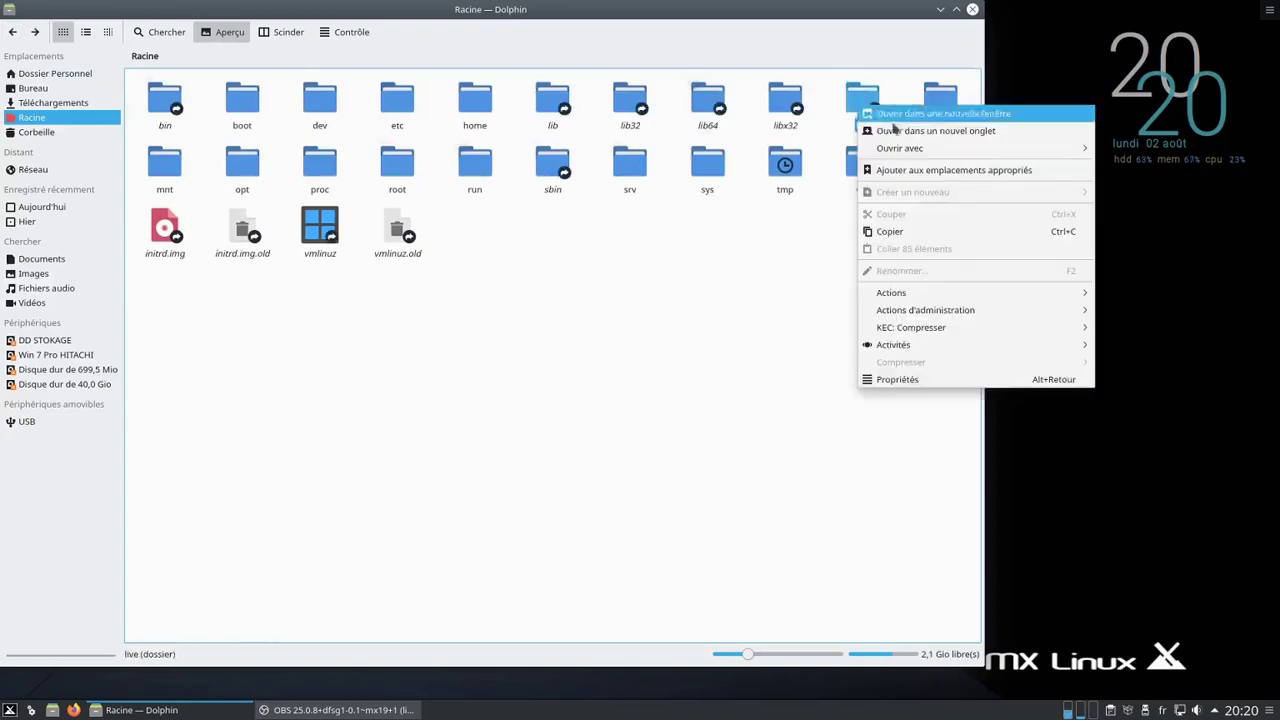
click(894, 381)
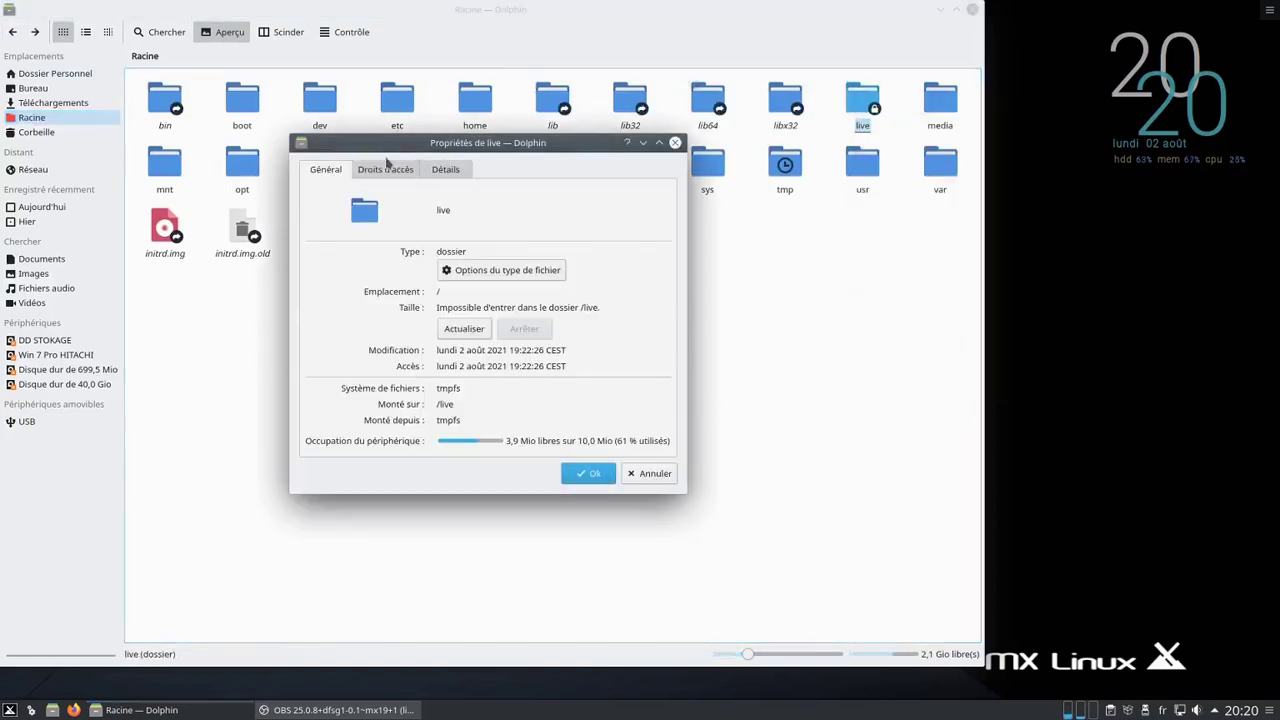
click(386, 170)
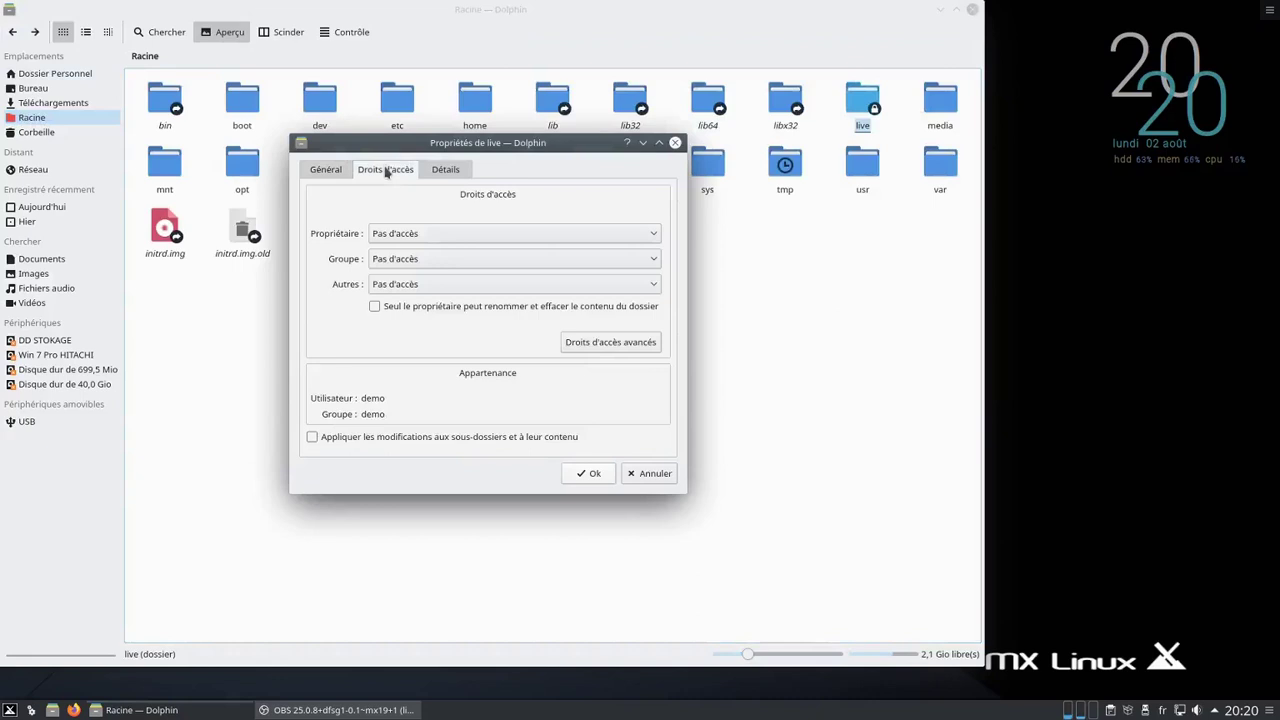
click(675, 142)
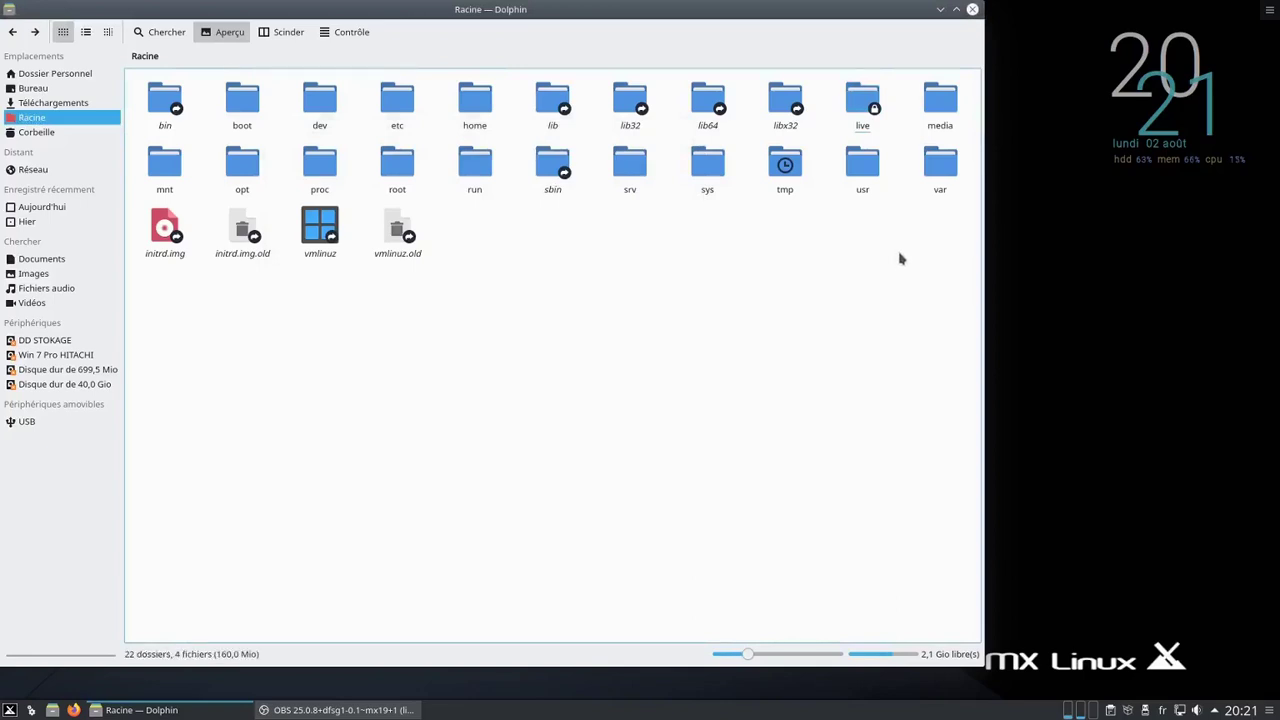
right_click(861, 106)
mouse_move(958, 309)
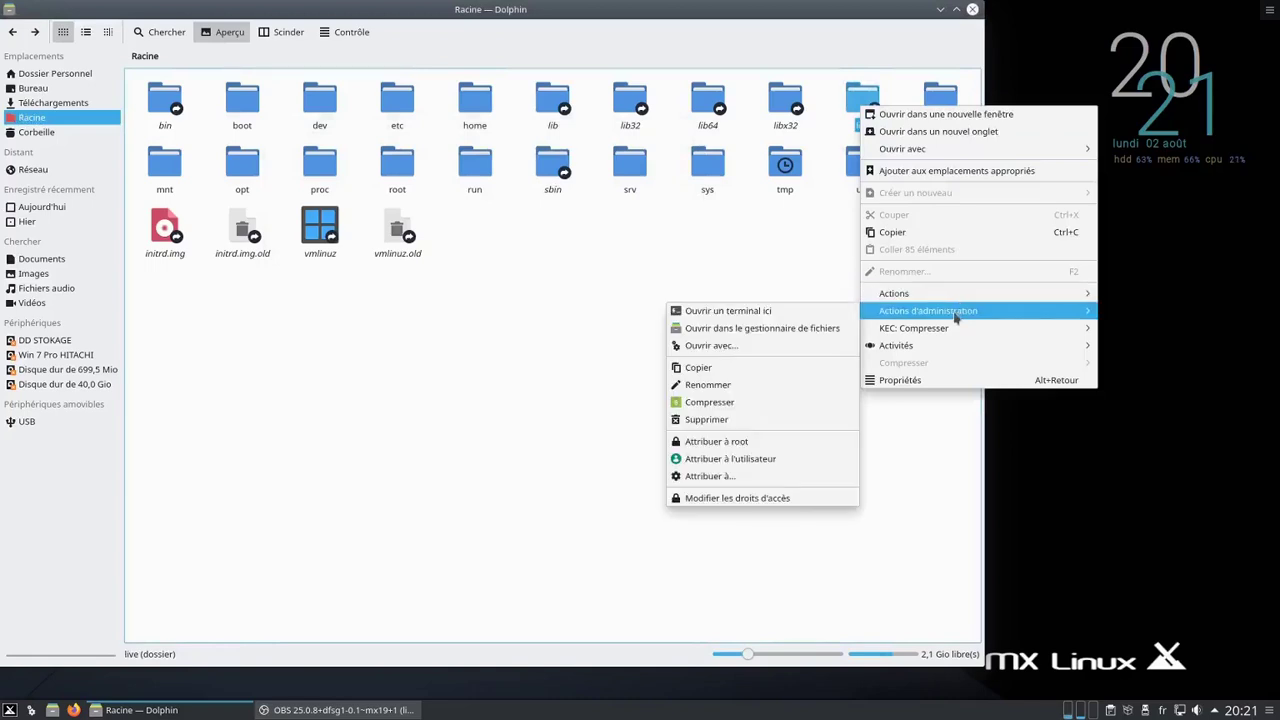
click(722, 500)
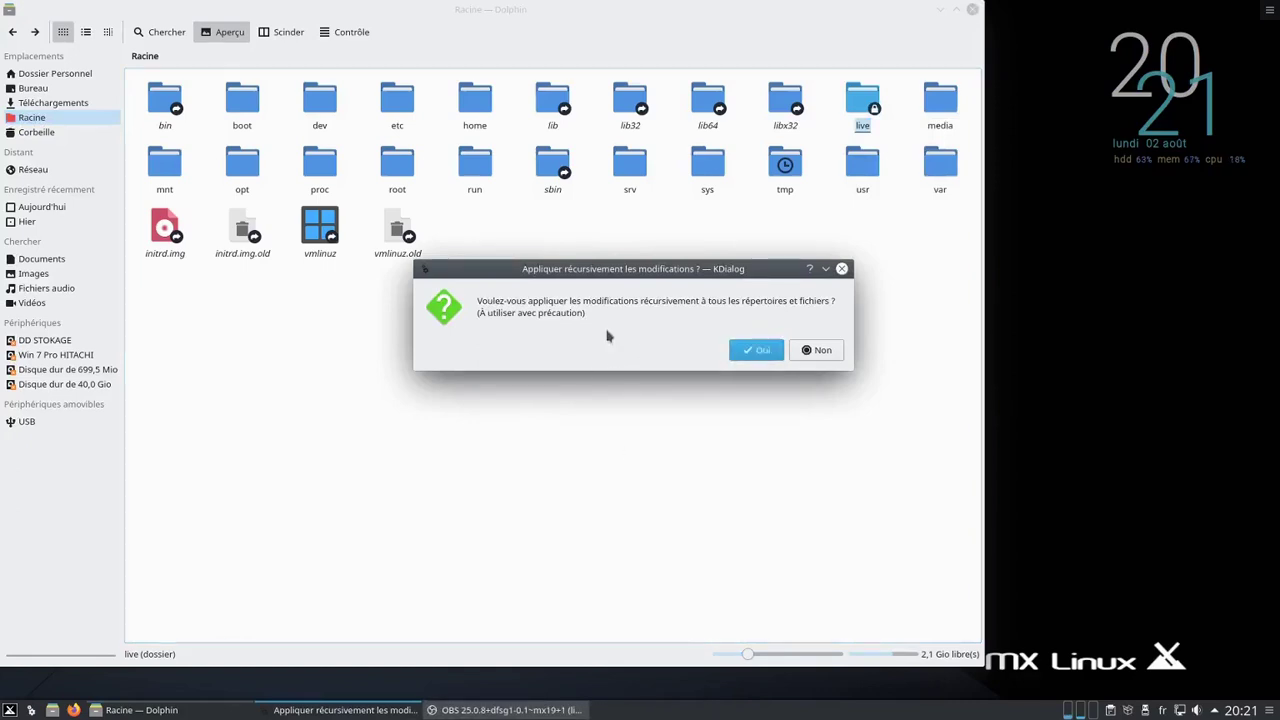
click(735, 352)
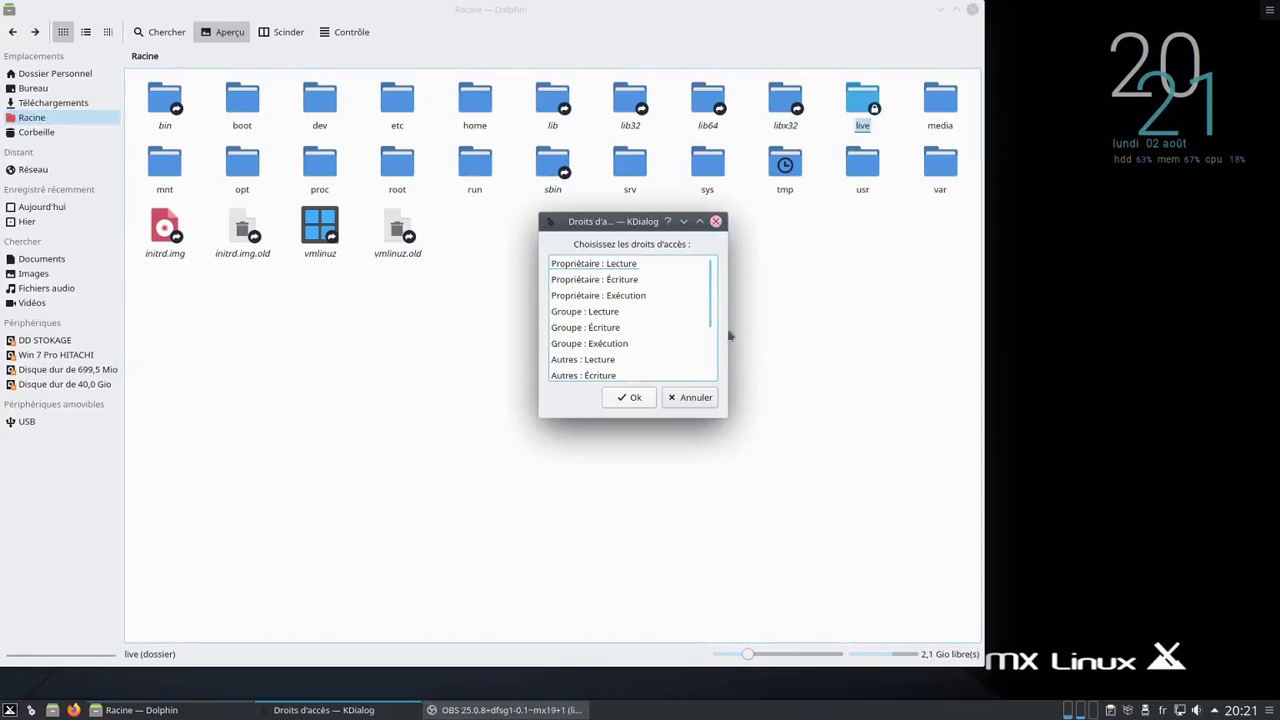
click(700, 397)
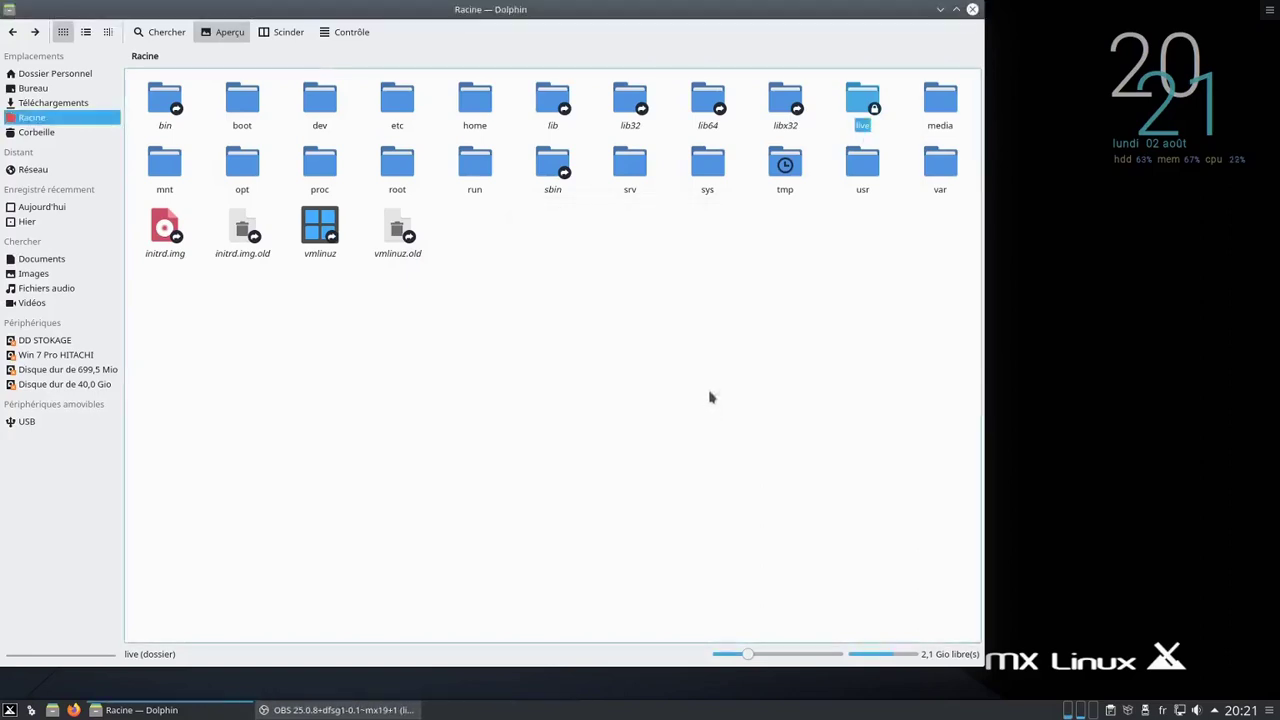
right_click(864, 108)
click(901, 381)
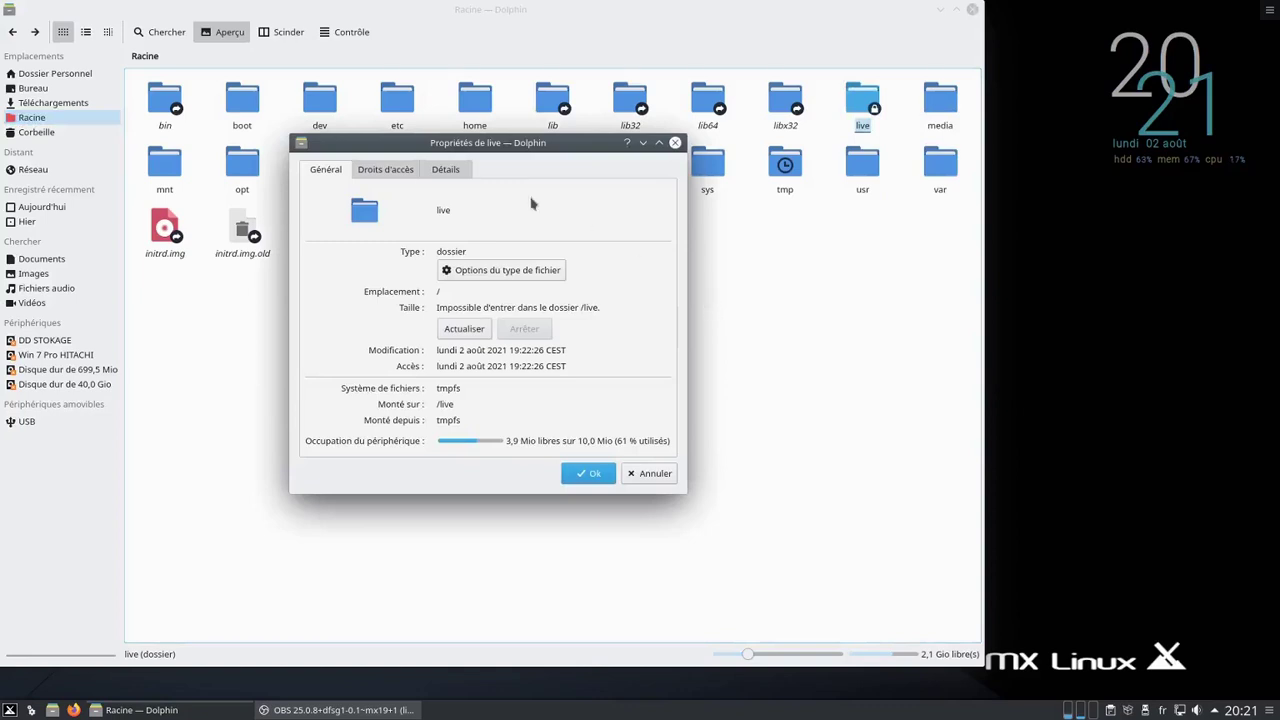
click(390, 170)
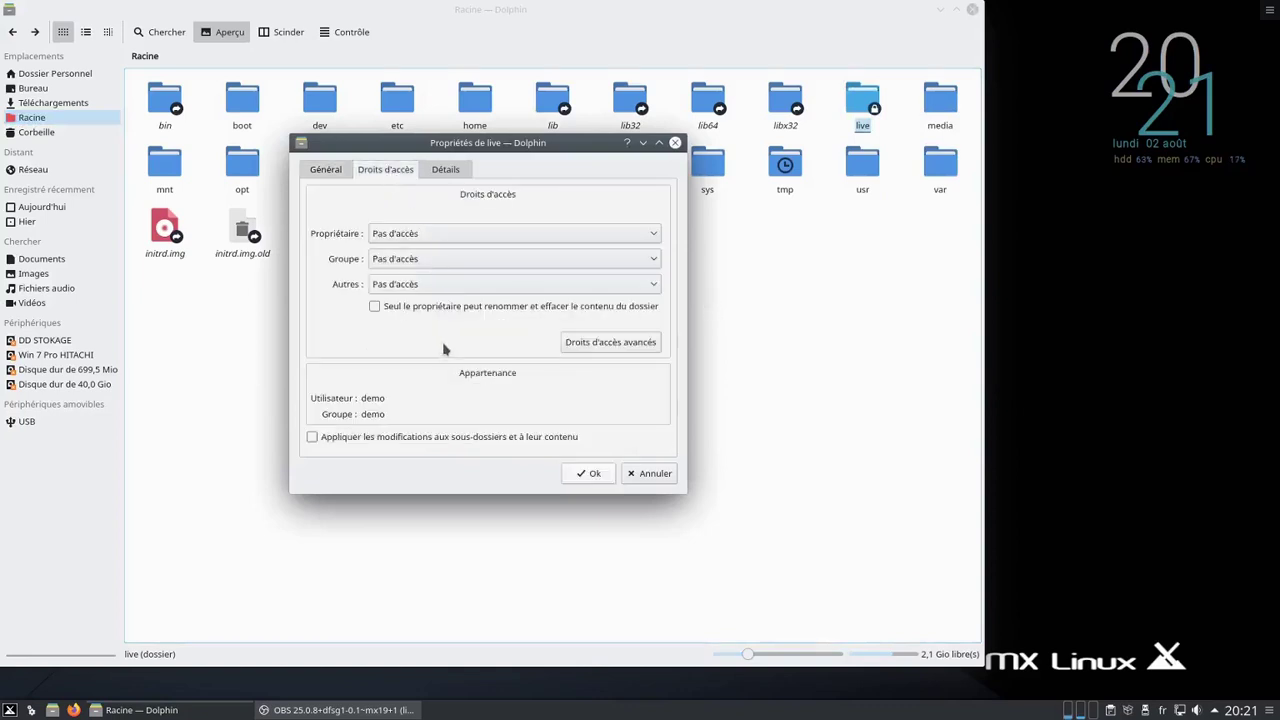
click(675, 142)
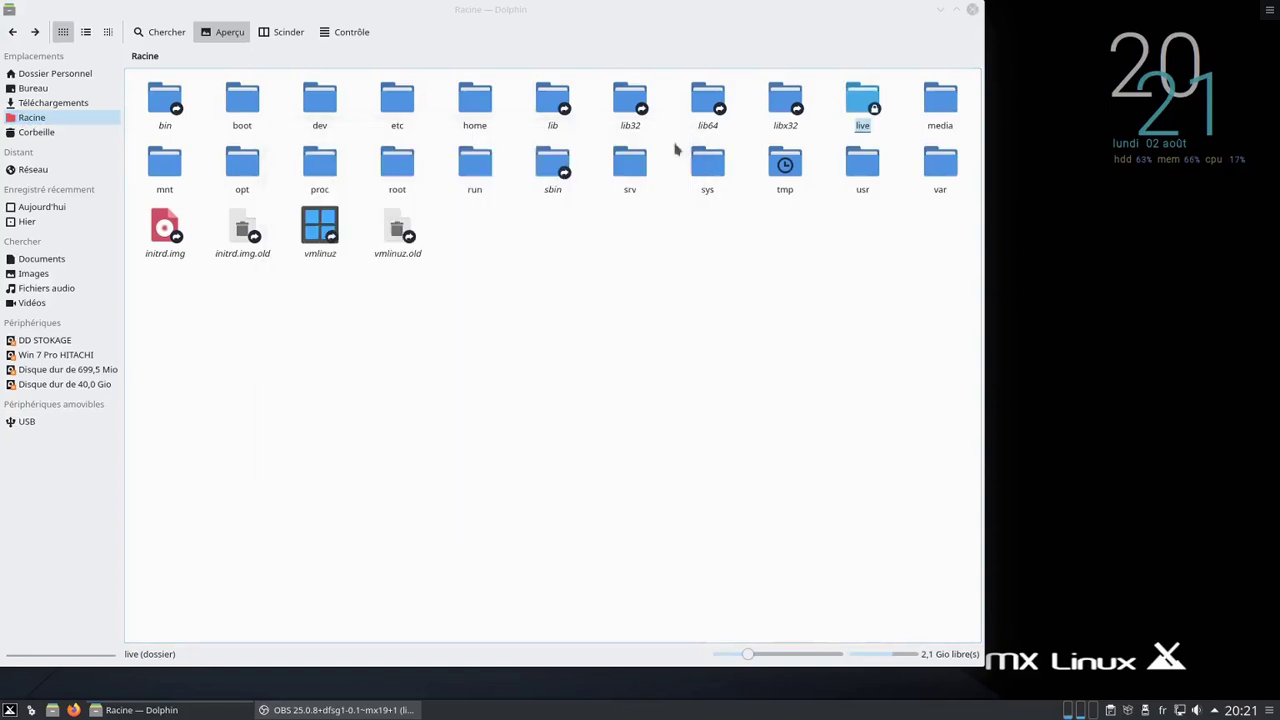
Open the admin access-rights editor for live recursively and enlarge its permission list
right_click(864, 110)
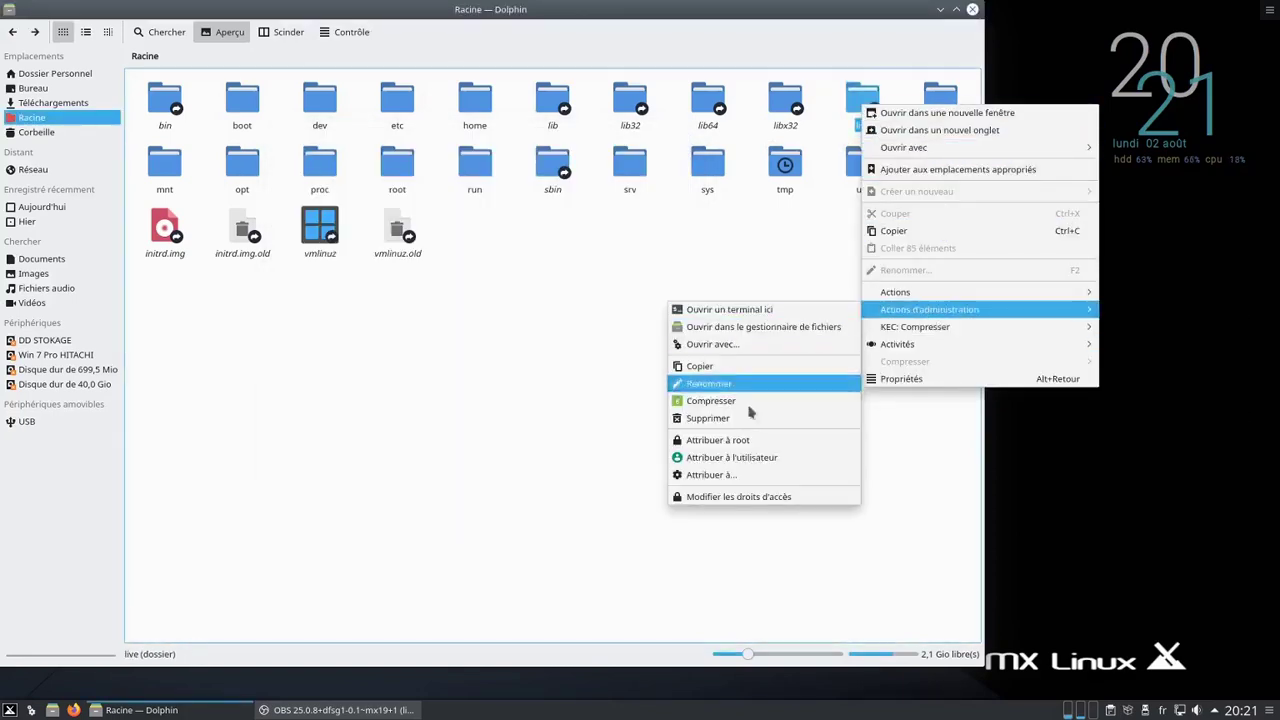
click(735, 495)
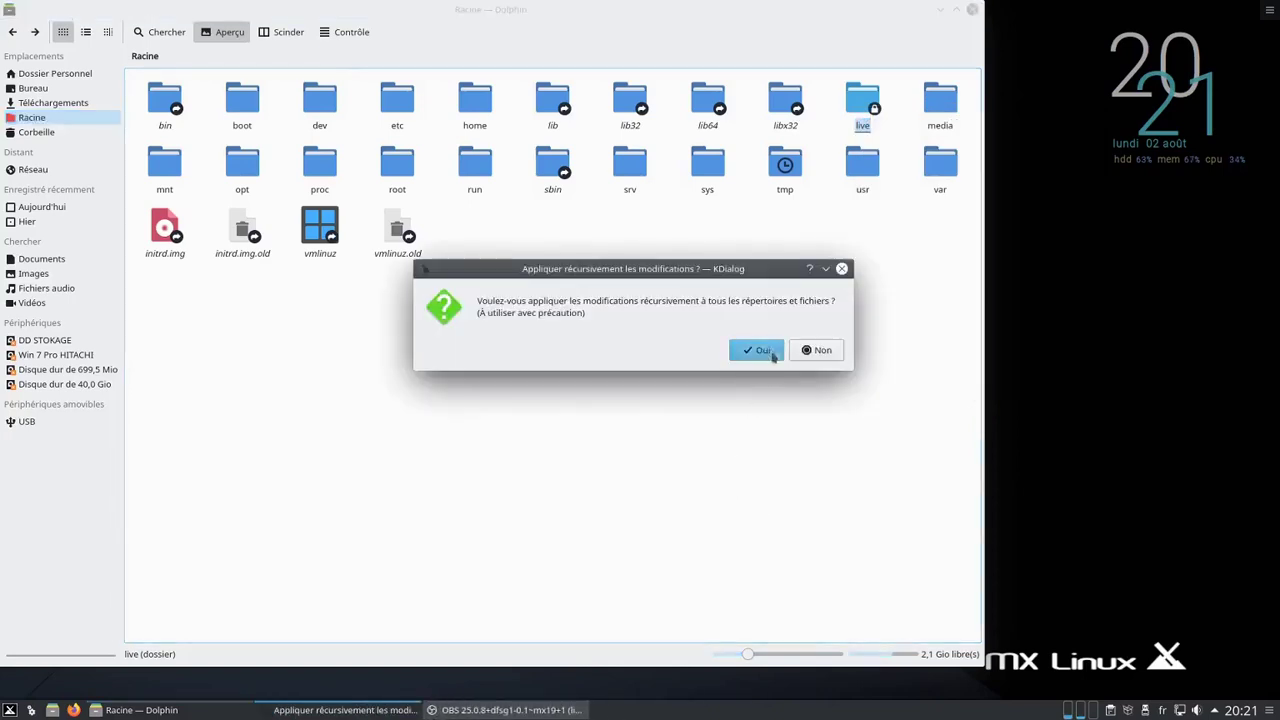
click(762, 350)
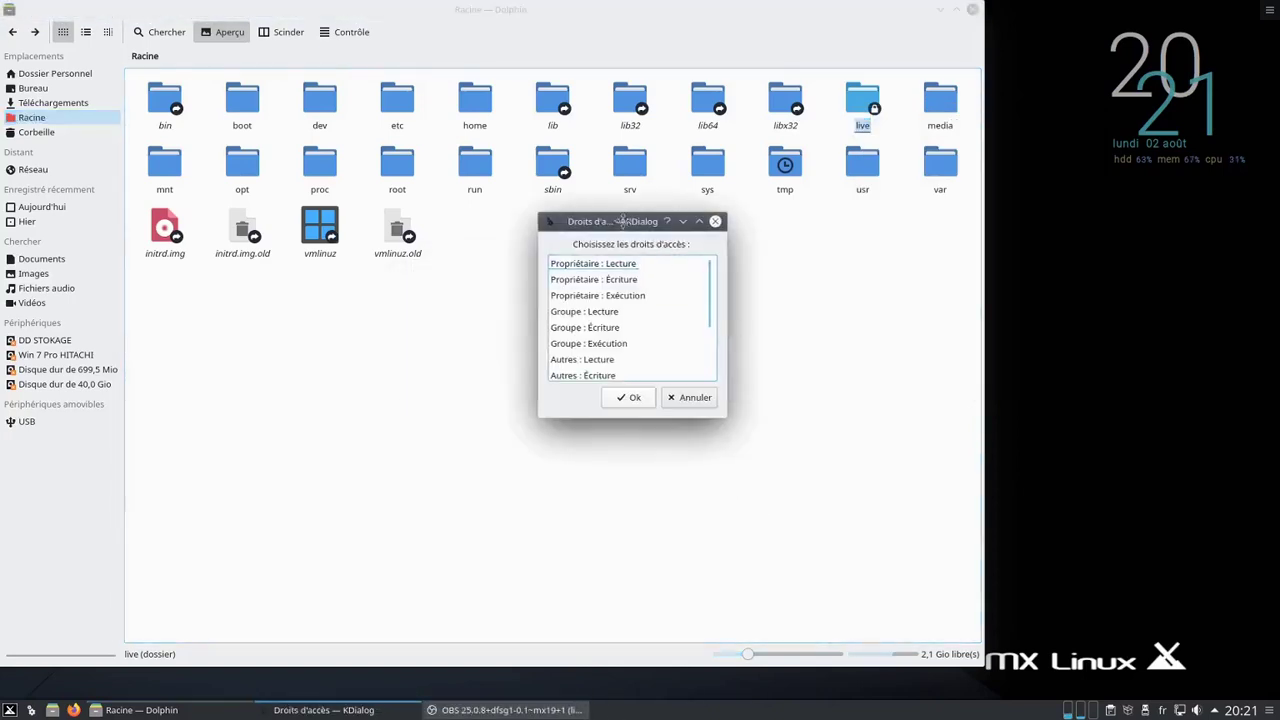
drag(690, 383, 839, 577)
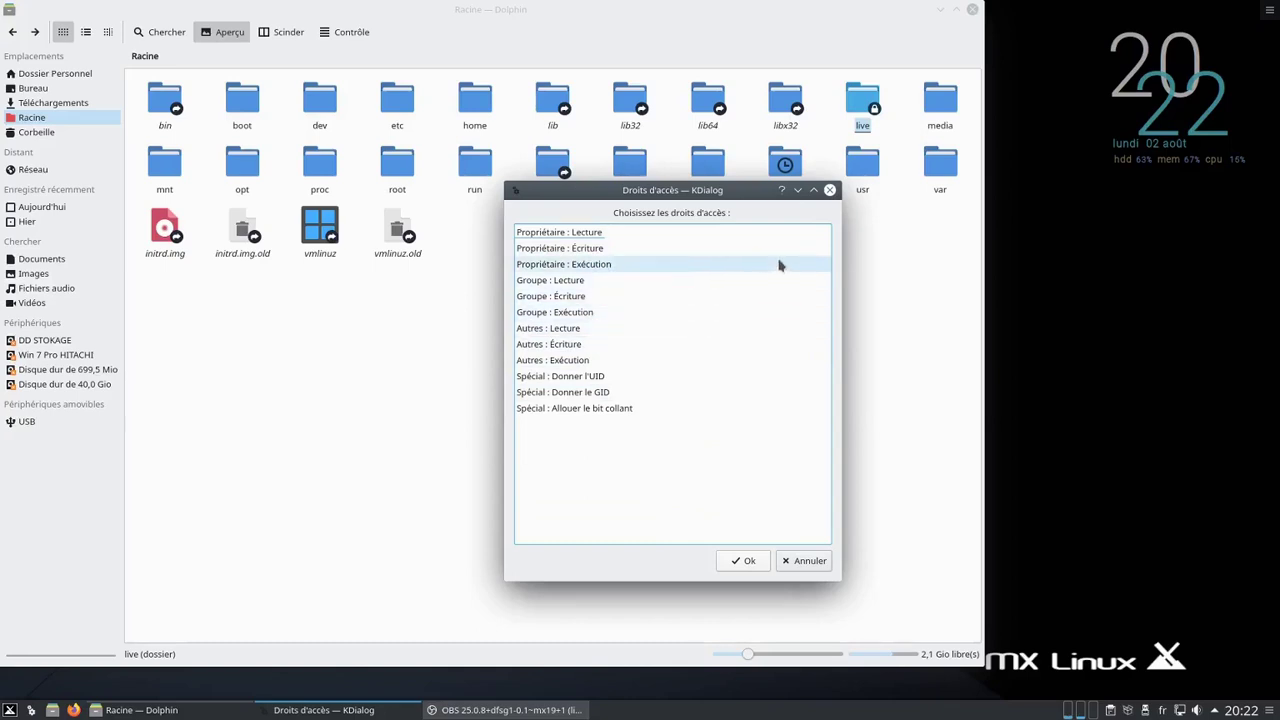
Grant Propriétaire Lecture, Écriture and Exécution, confirm with Ok, and submit the root password
click(580, 233)
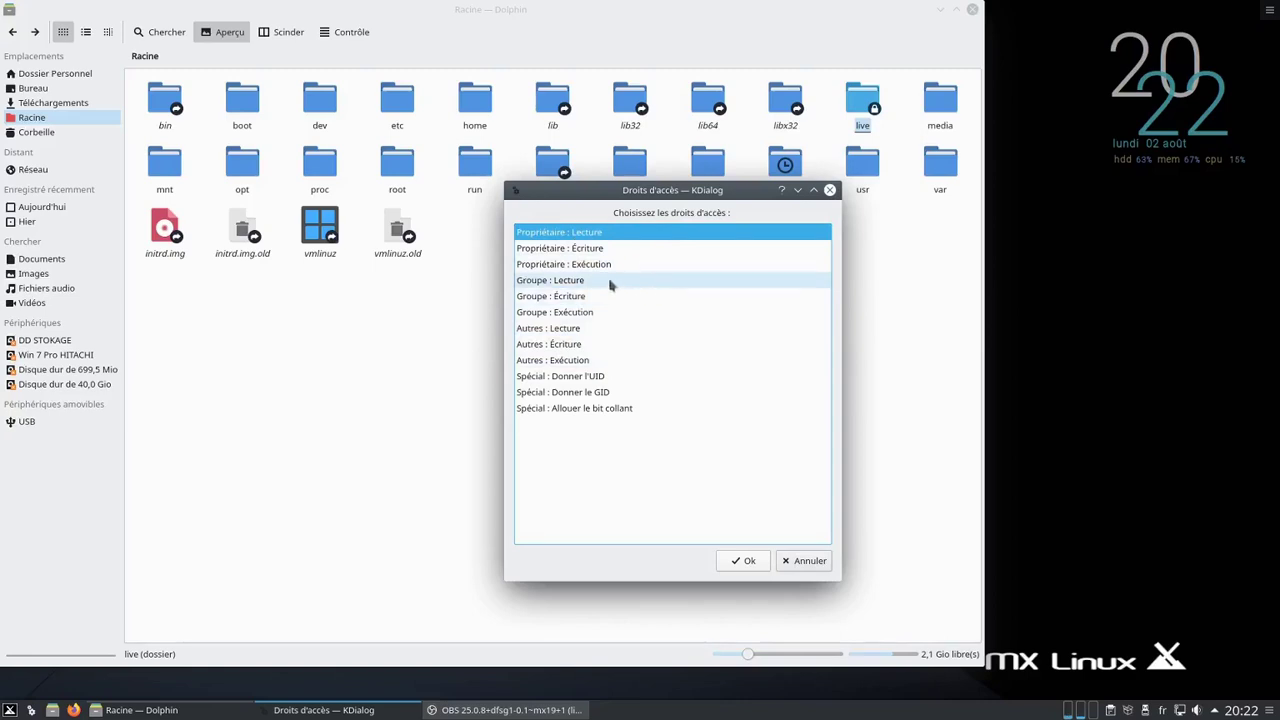
click(560, 250)
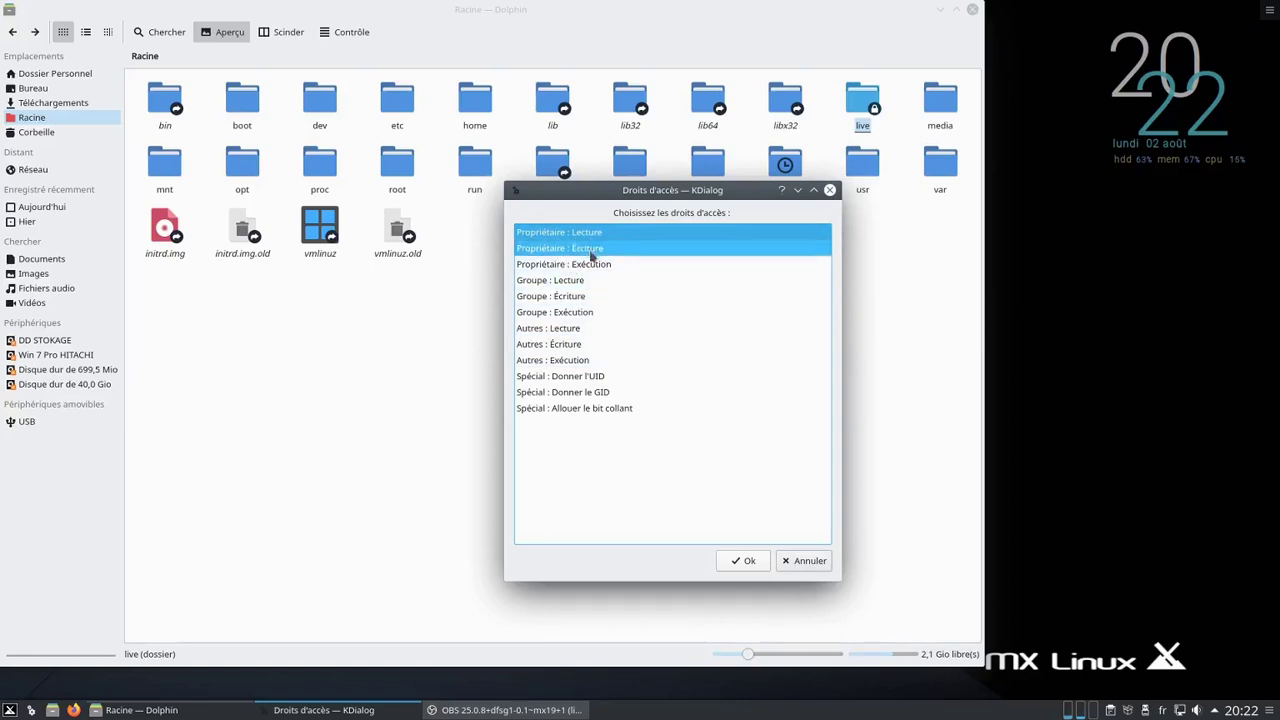
click(593, 264)
click(748, 558)
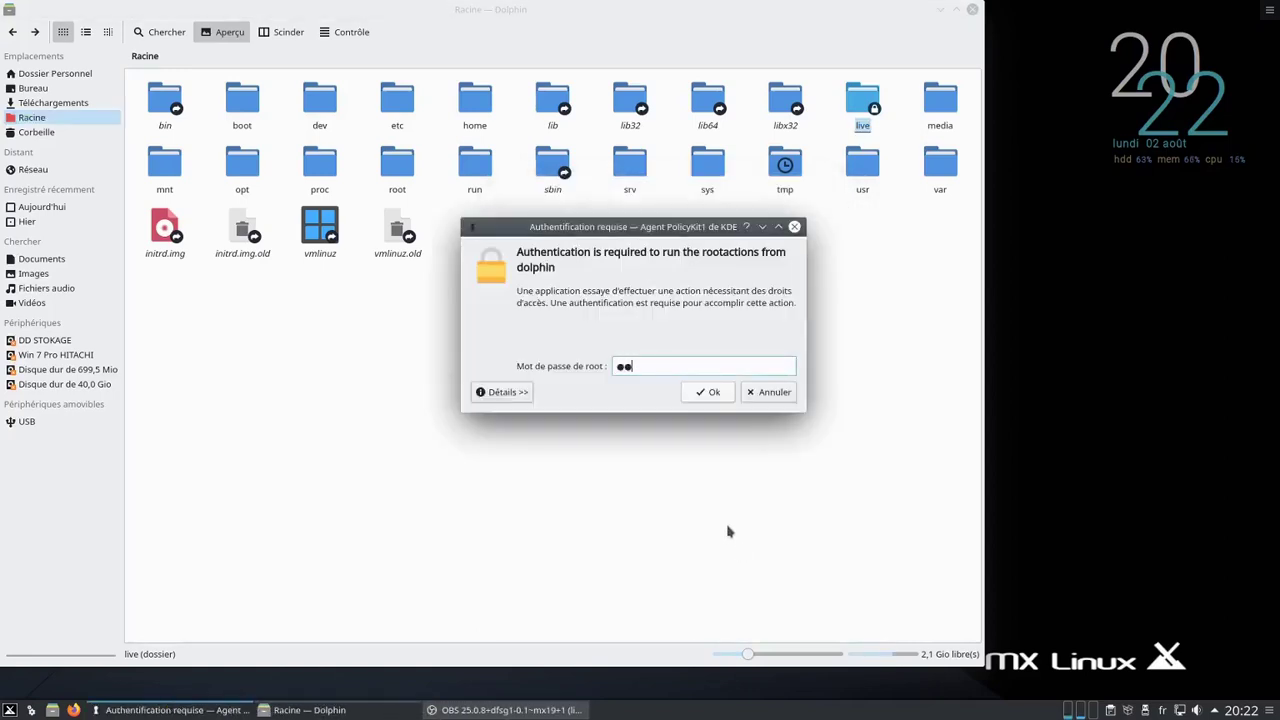
key(Return)
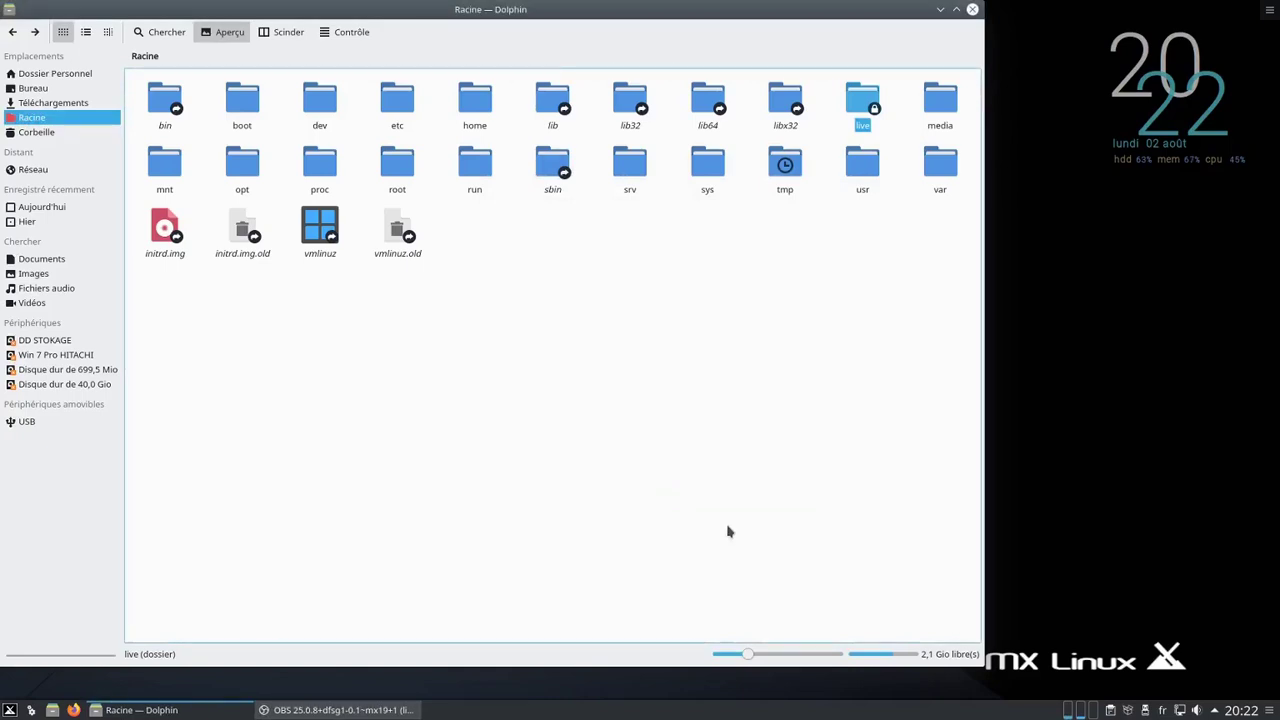
drag(857, 122, 856, 115)
click(857, 115)
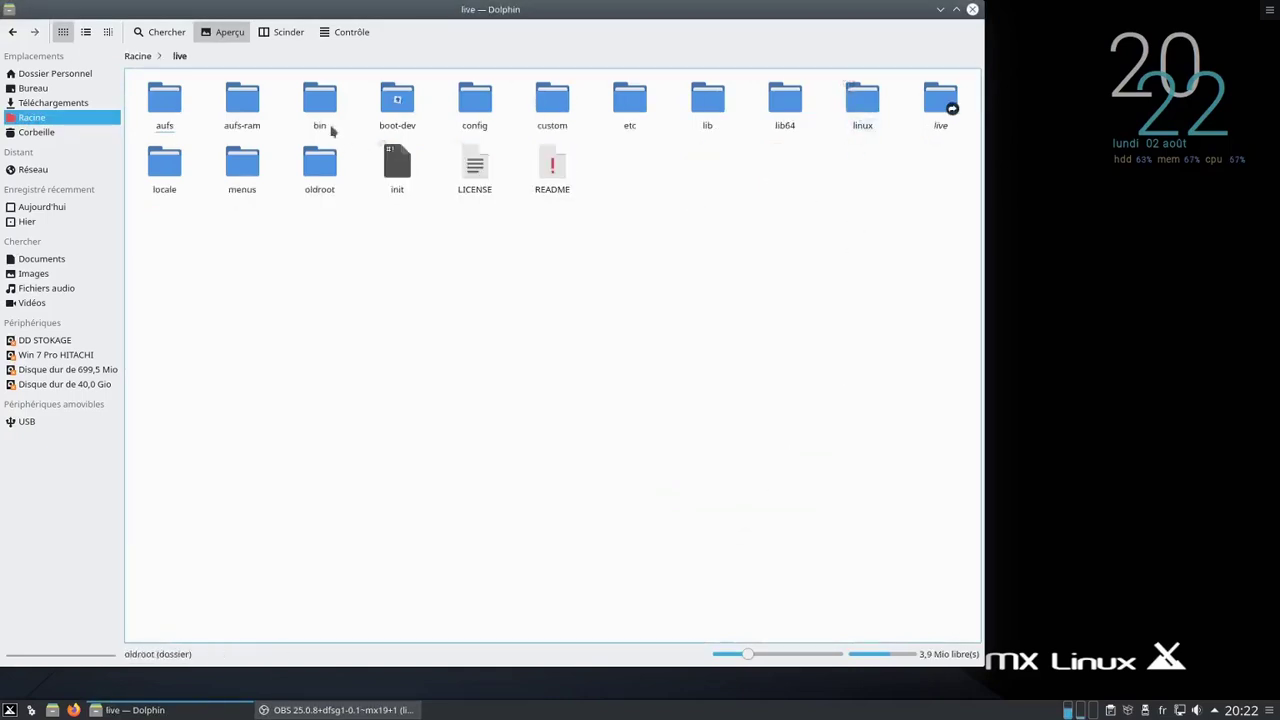
click(12, 32)
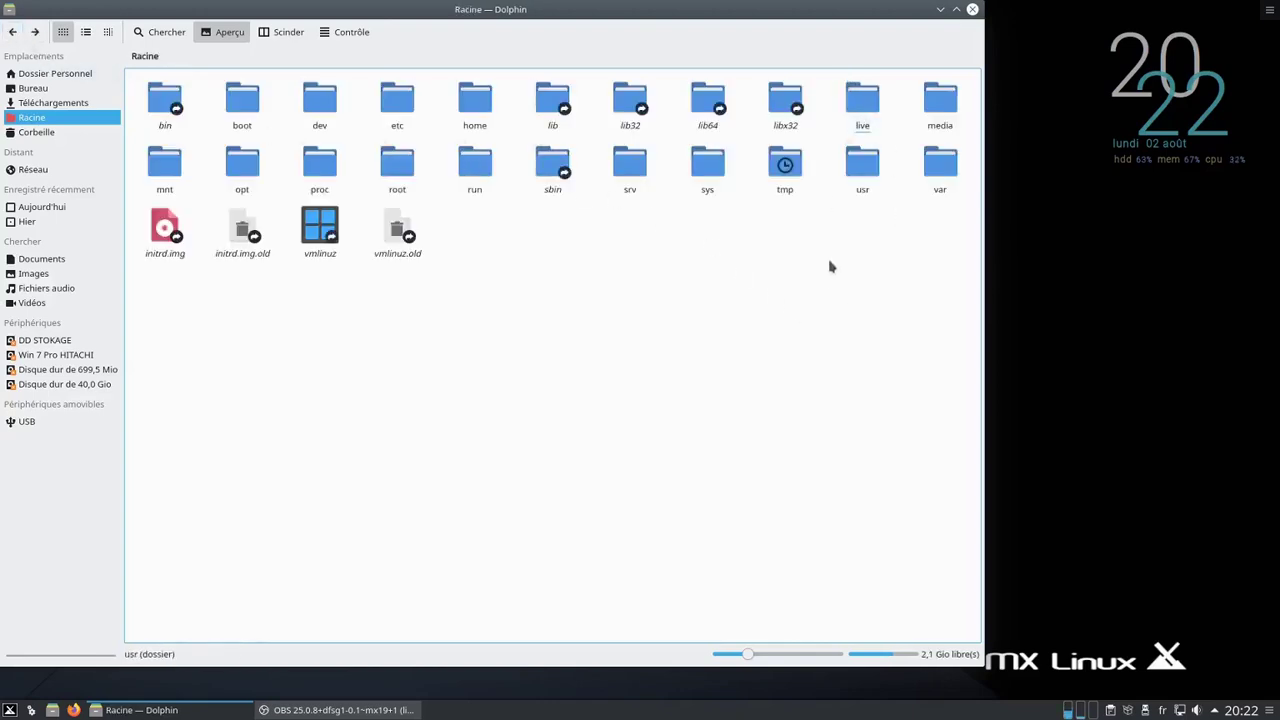
click(972, 9)
click(52, 710)
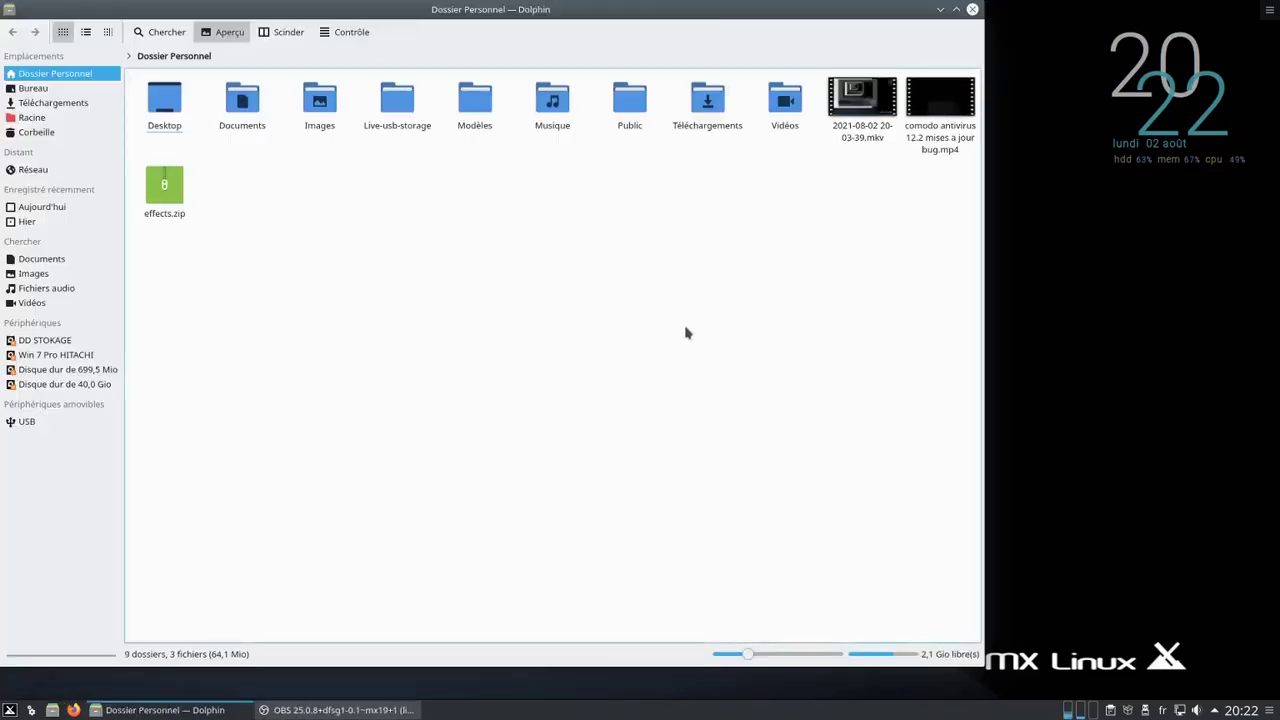
click(940, 100)
click(972, 9)
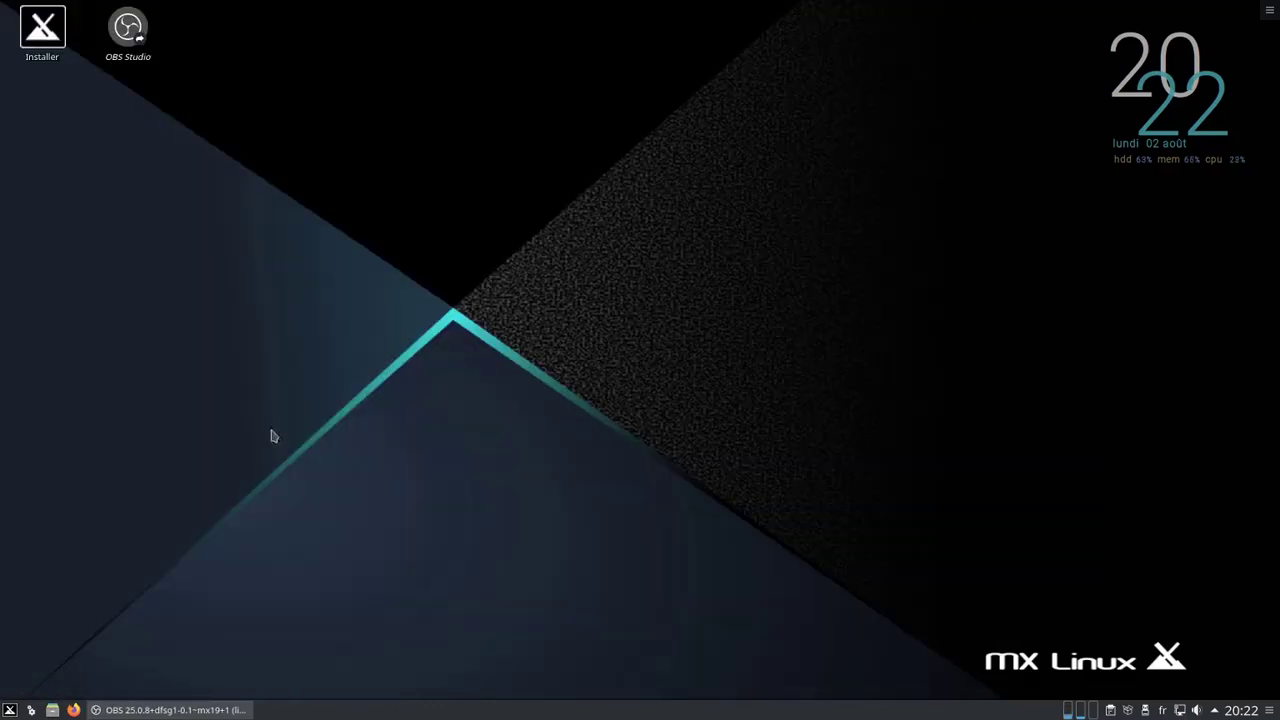
click(53, 710)
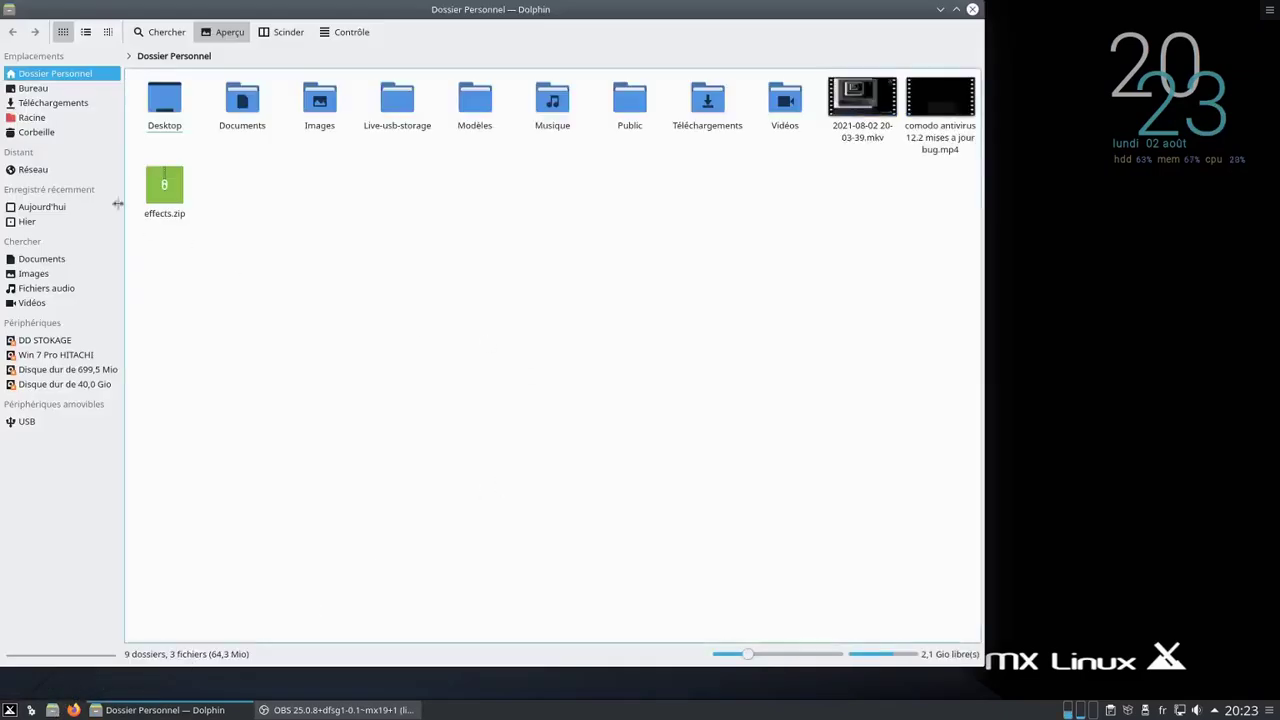
click(70, 118)
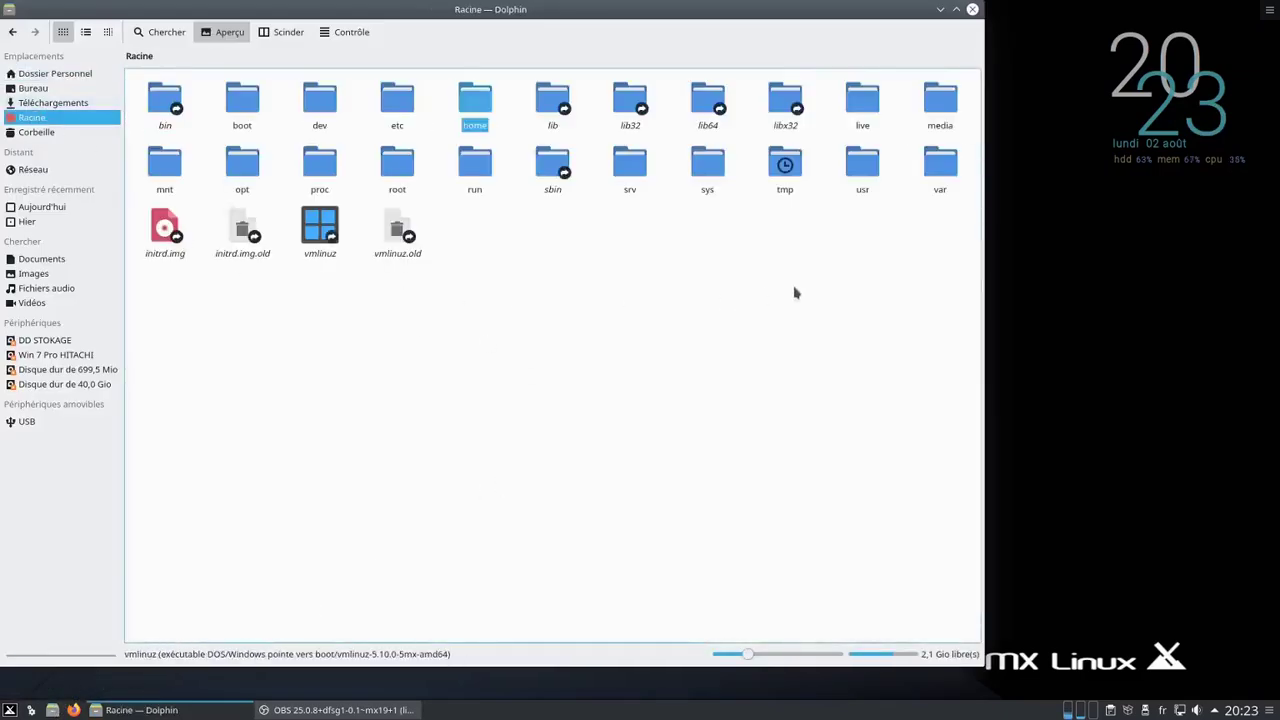
Try opening the live folder, then return to the root folder
right_click(866, 110)
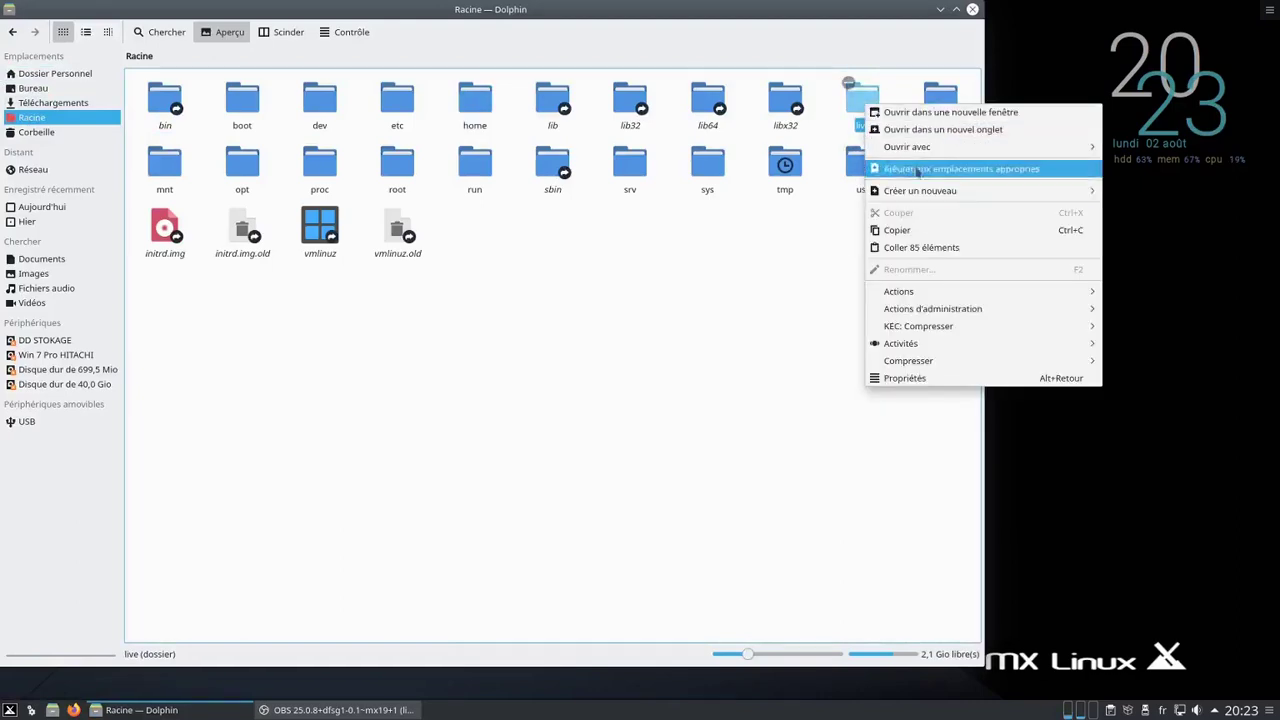
click(851, 95)
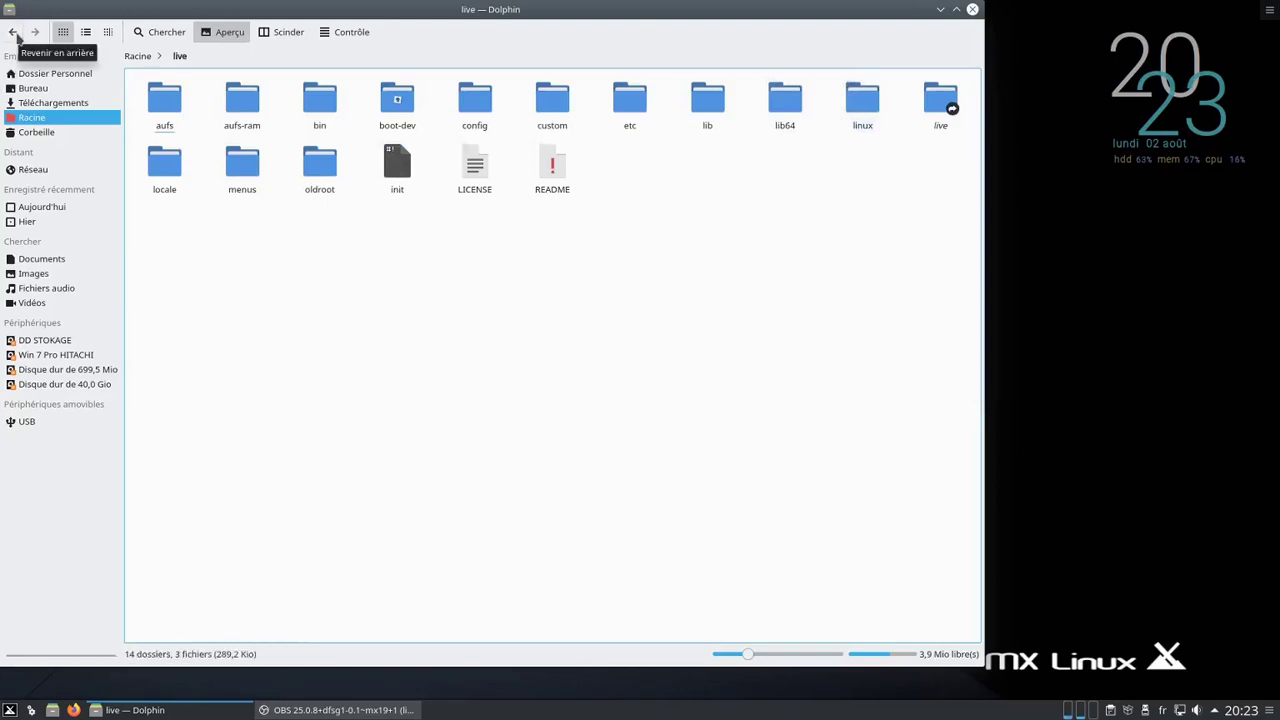
click(13, 32)
Set live's Propriétaire access to Pas d'accès in Propriétés, apply with Ok, and close Dolphin
right_click(866, 104)
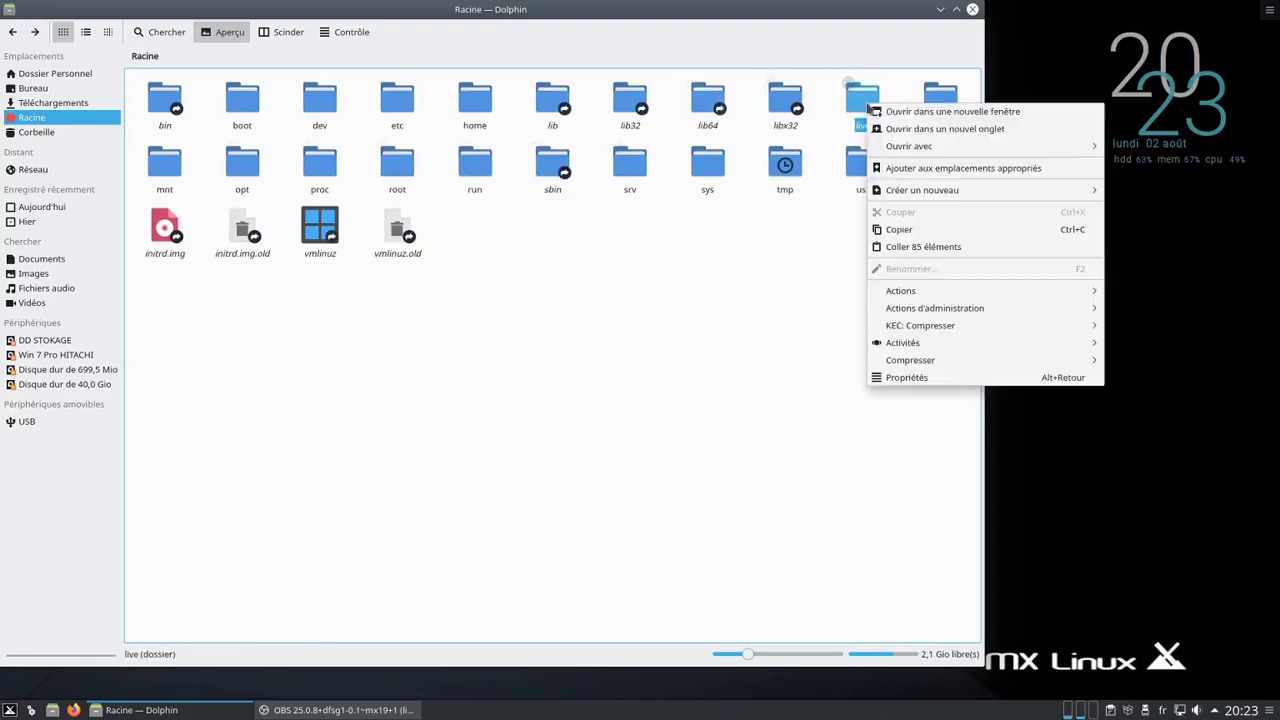
click(906, 377)
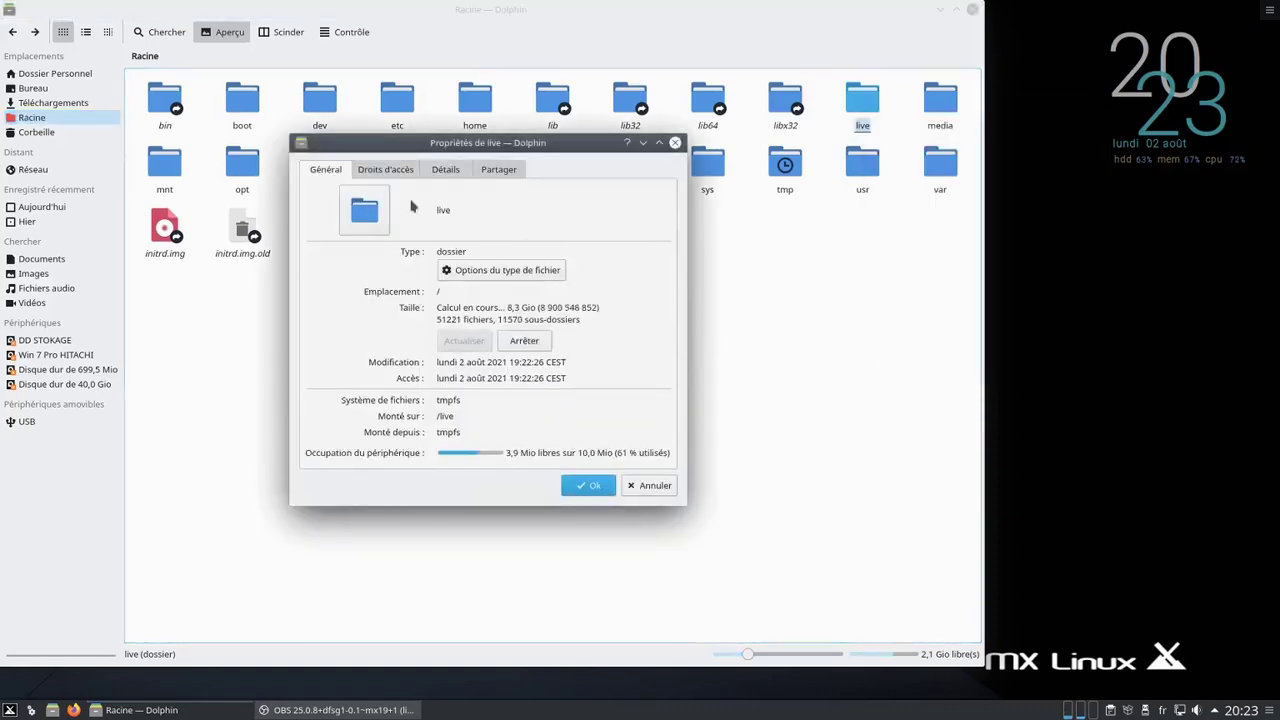
click(406, 176)
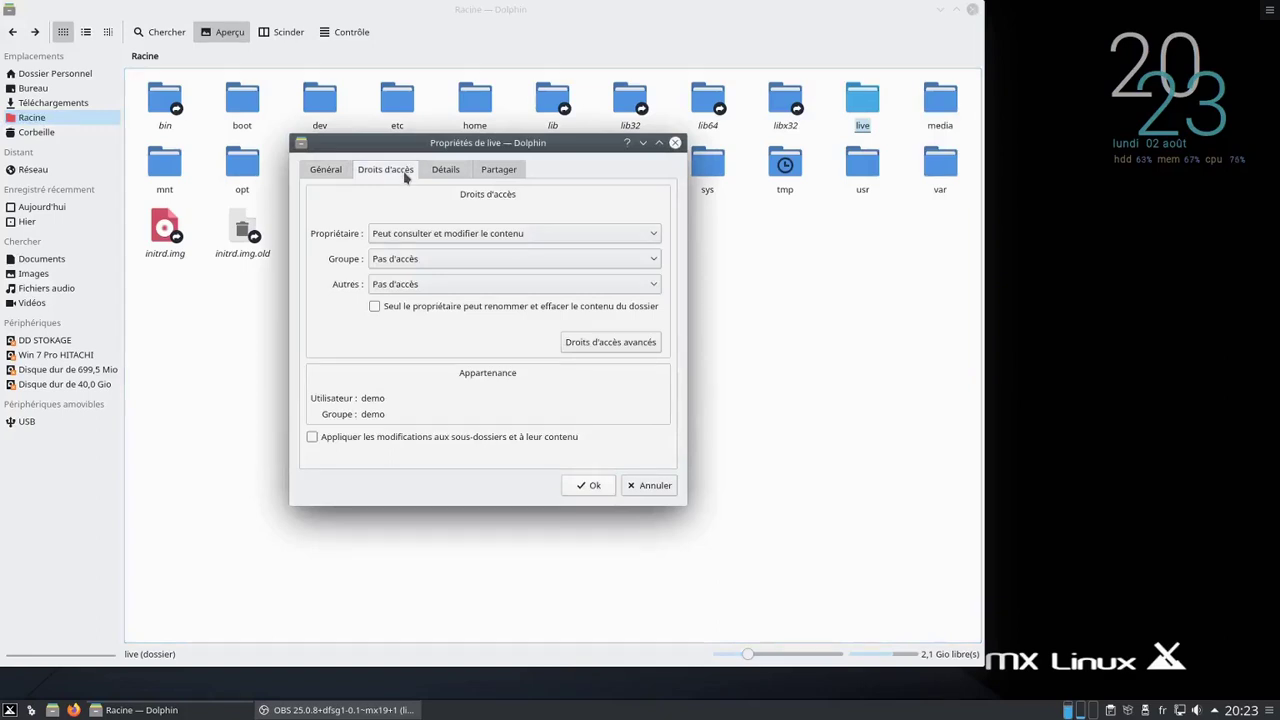
click(439, 236)
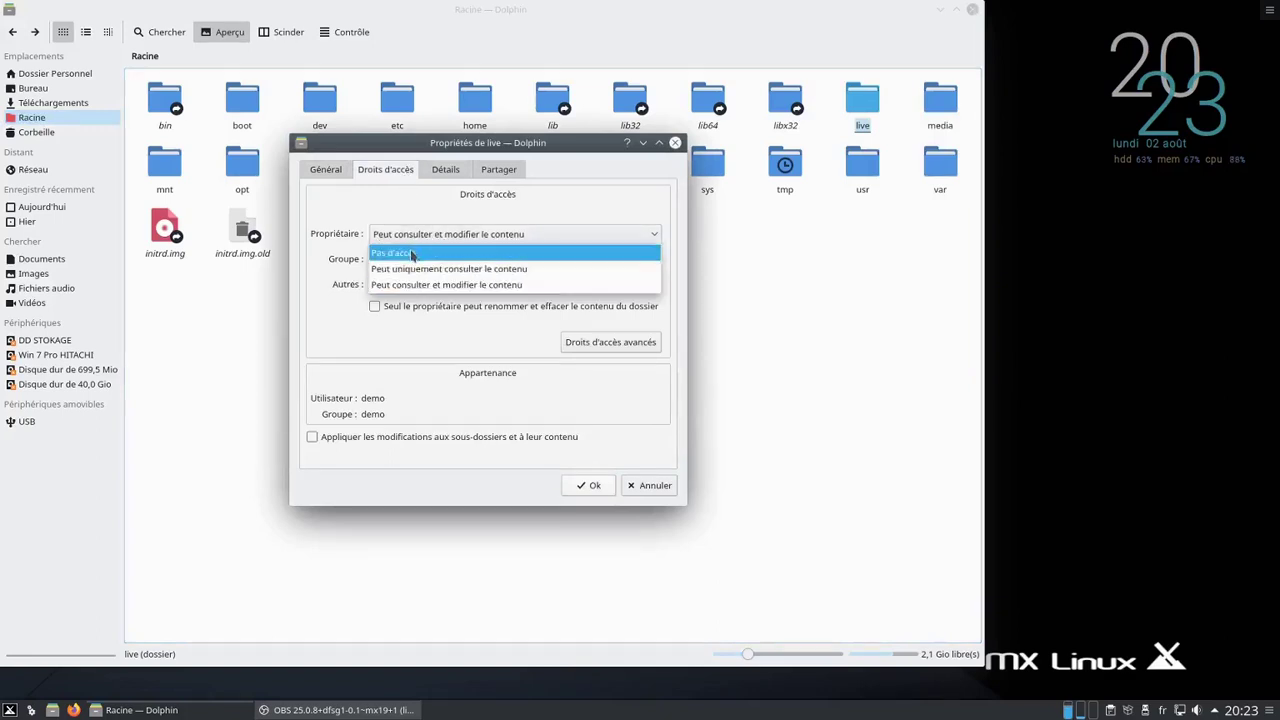
click(412, 256)
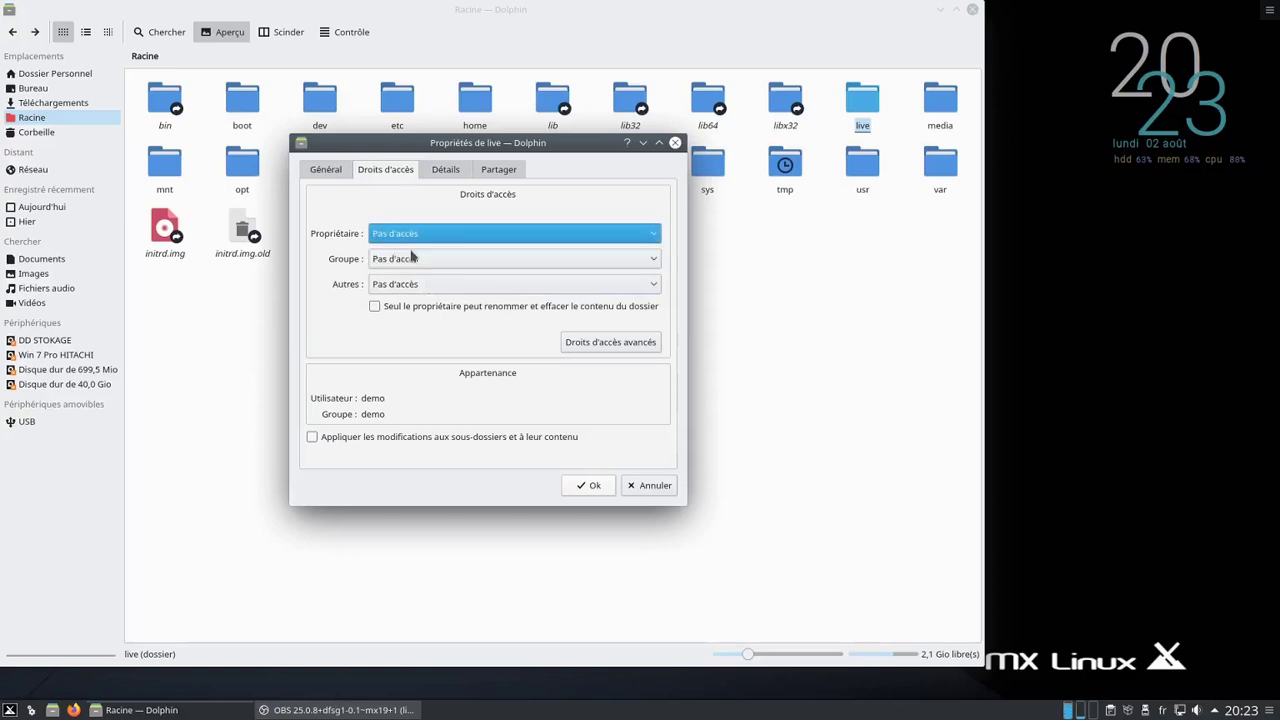
click(589, 486)
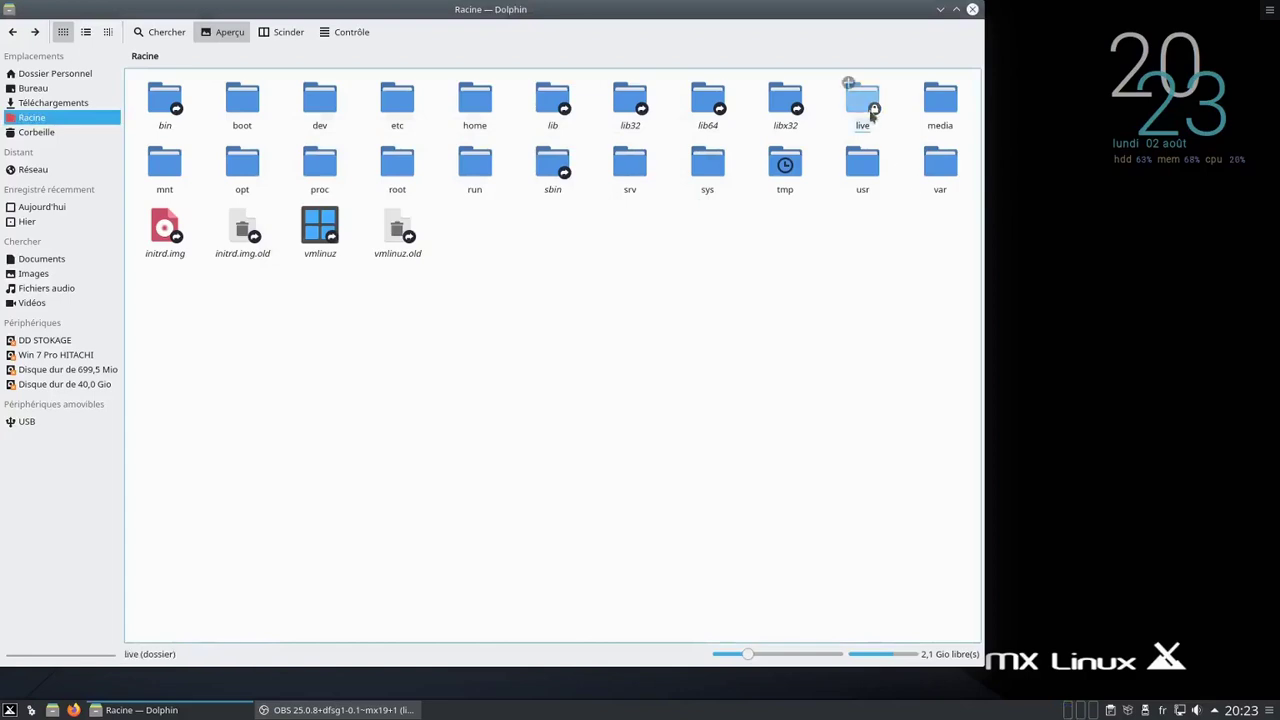
click(972, 10)
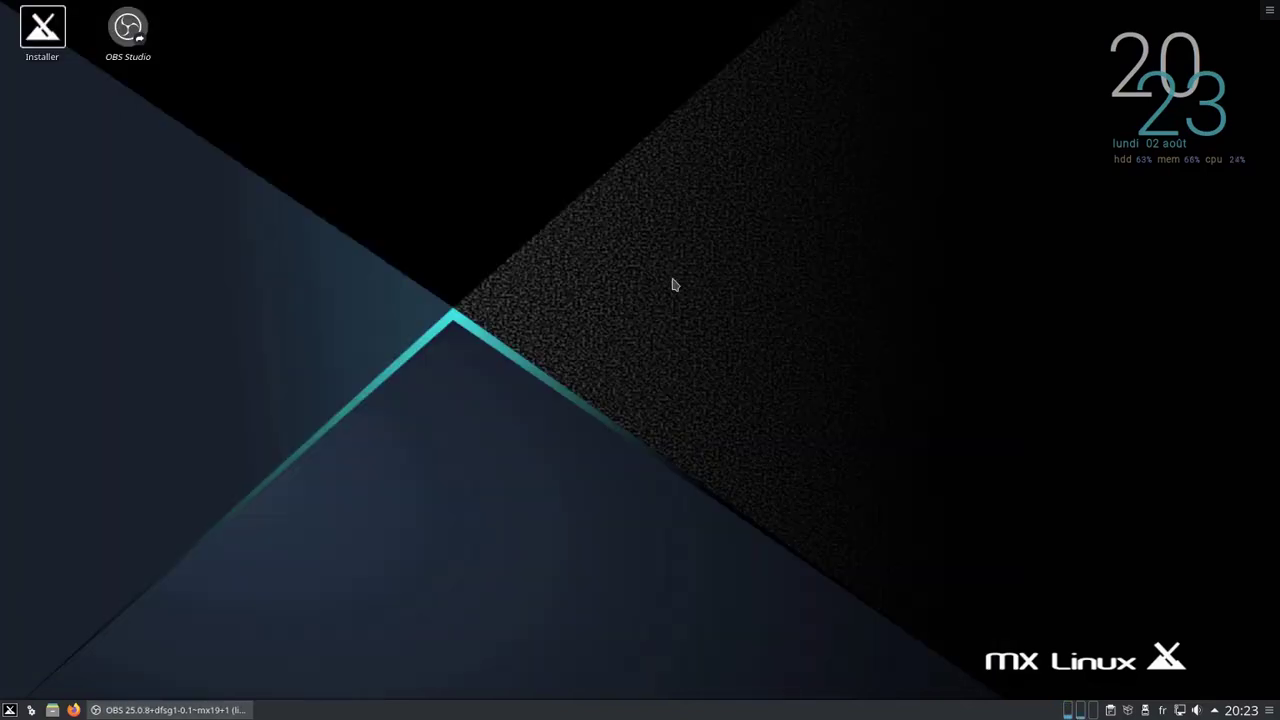
click(52, 710)
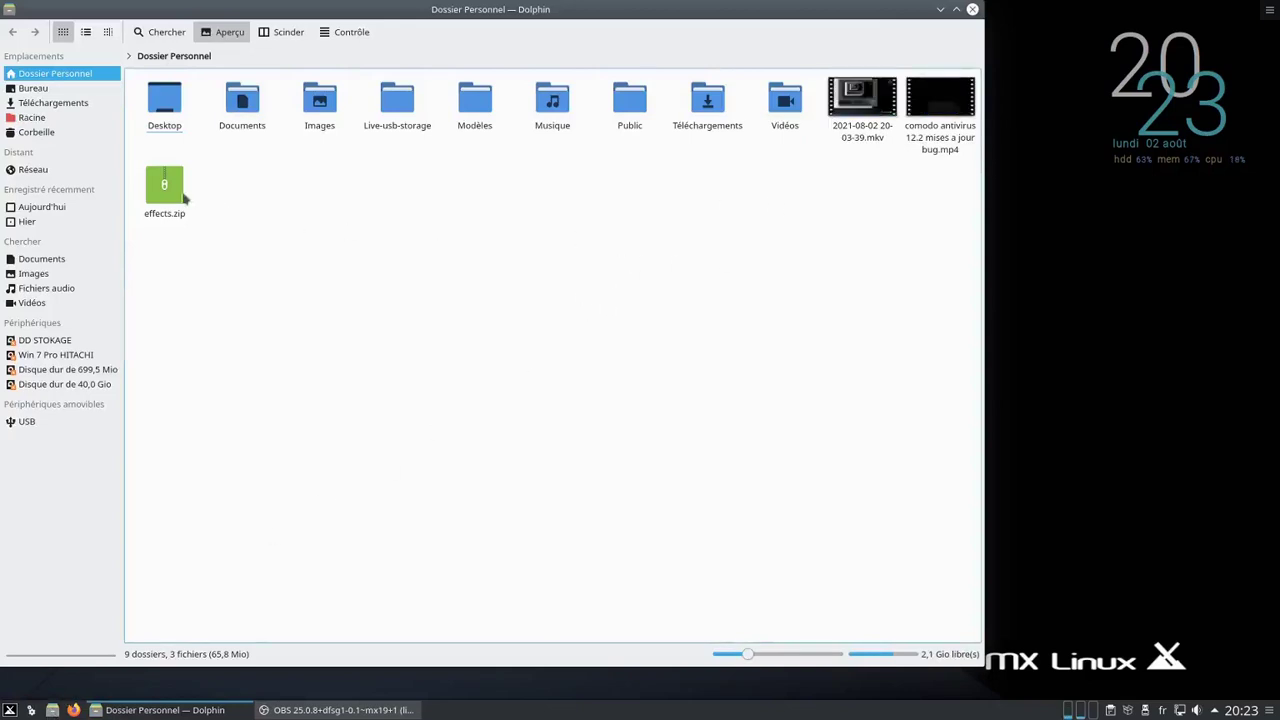
click(32, 117)
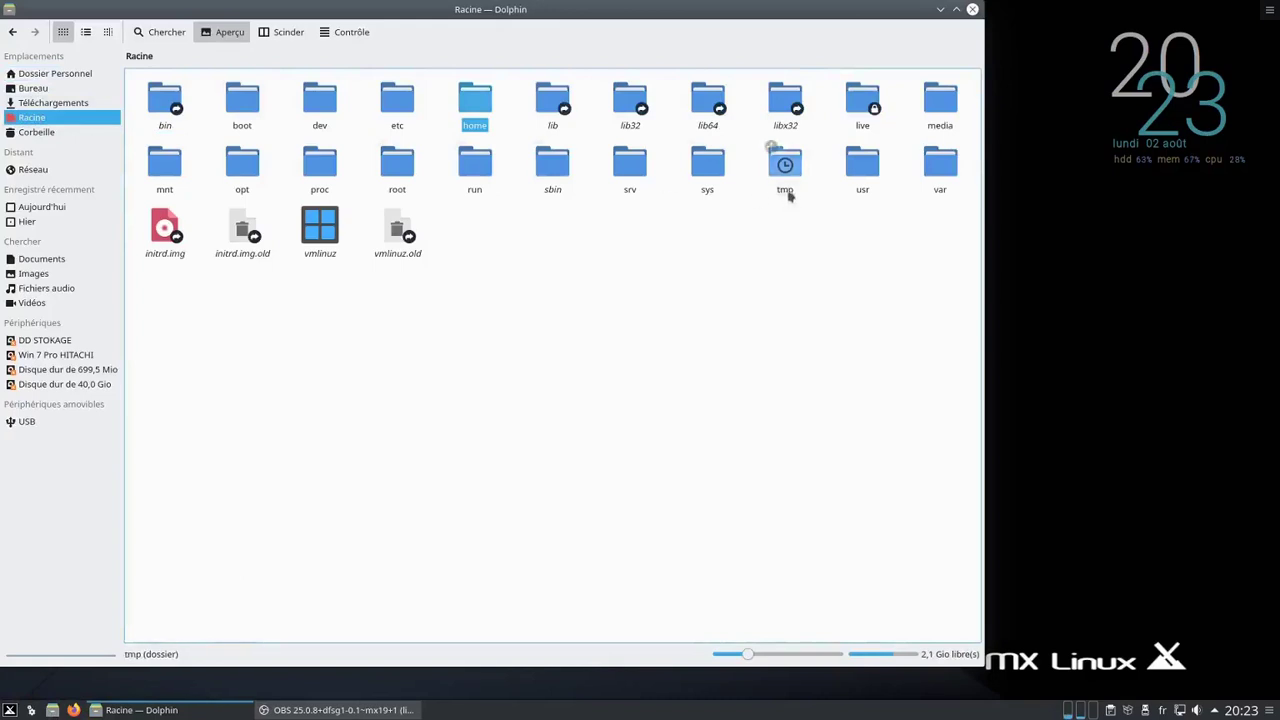
double_click(866, 101)
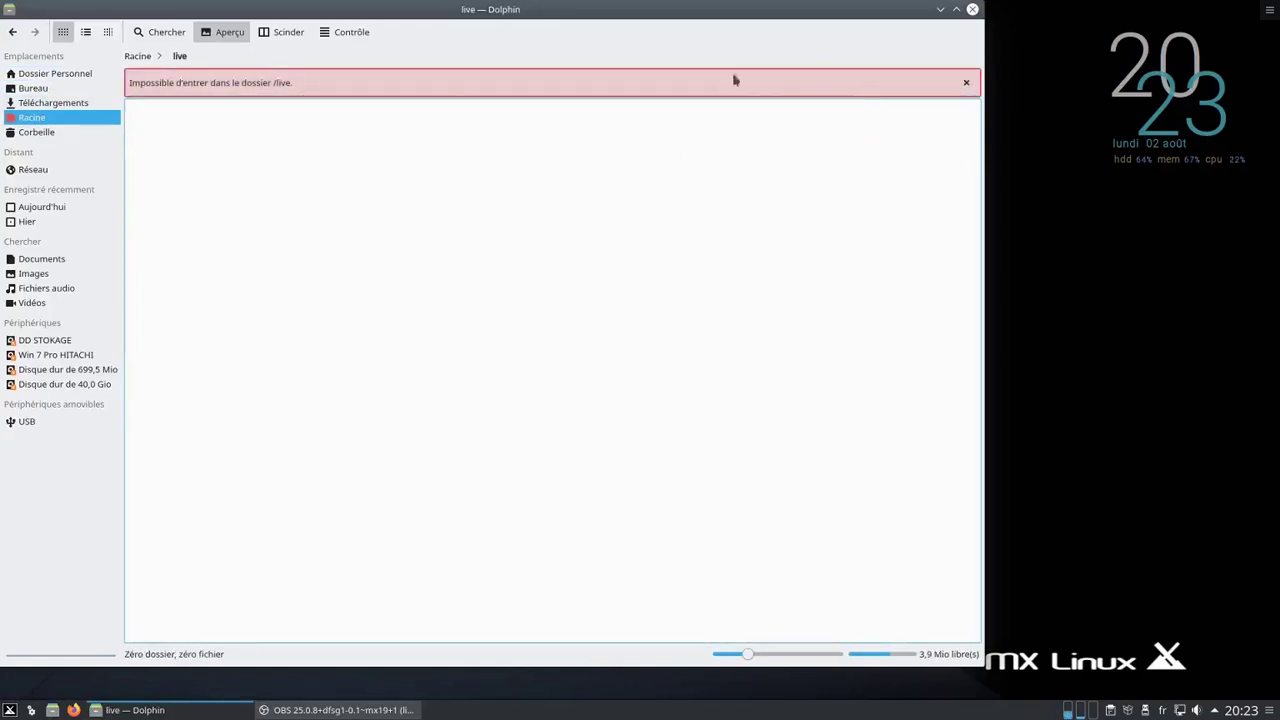
click(972, 9)
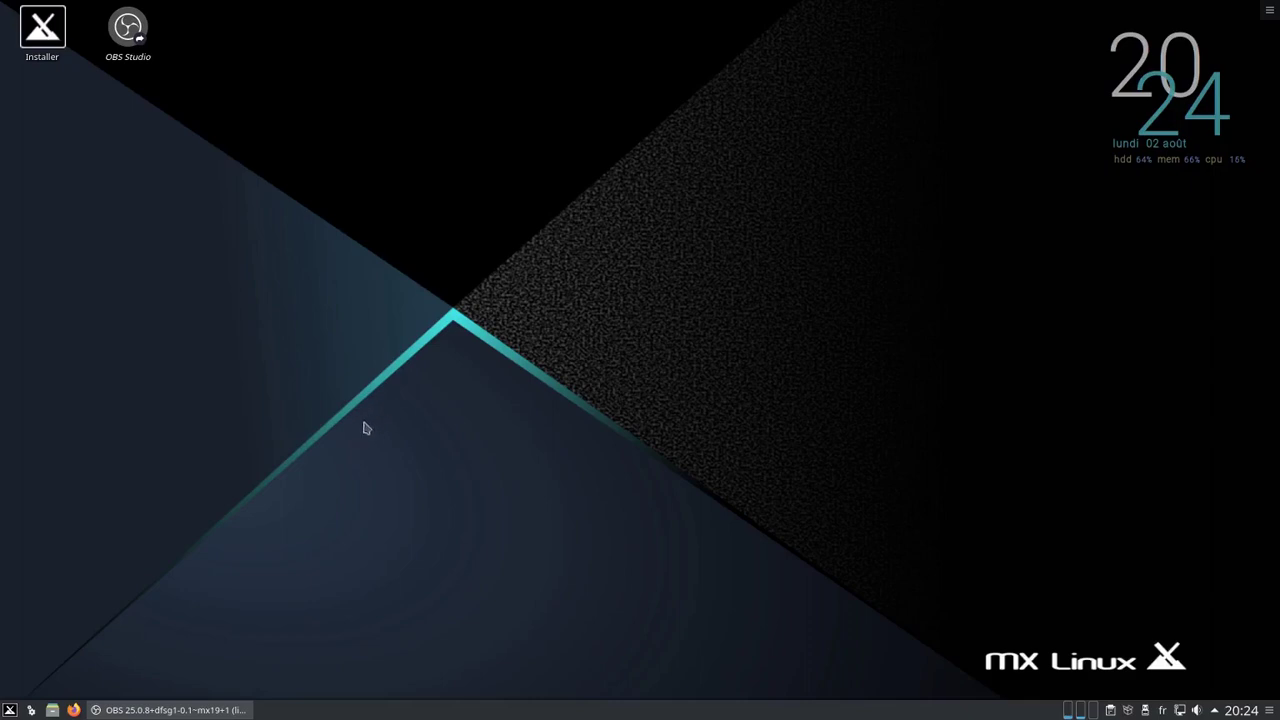
Restore the OBS Studio window from the taskbar and enlarge it by dragging its corner
click(180, 706)
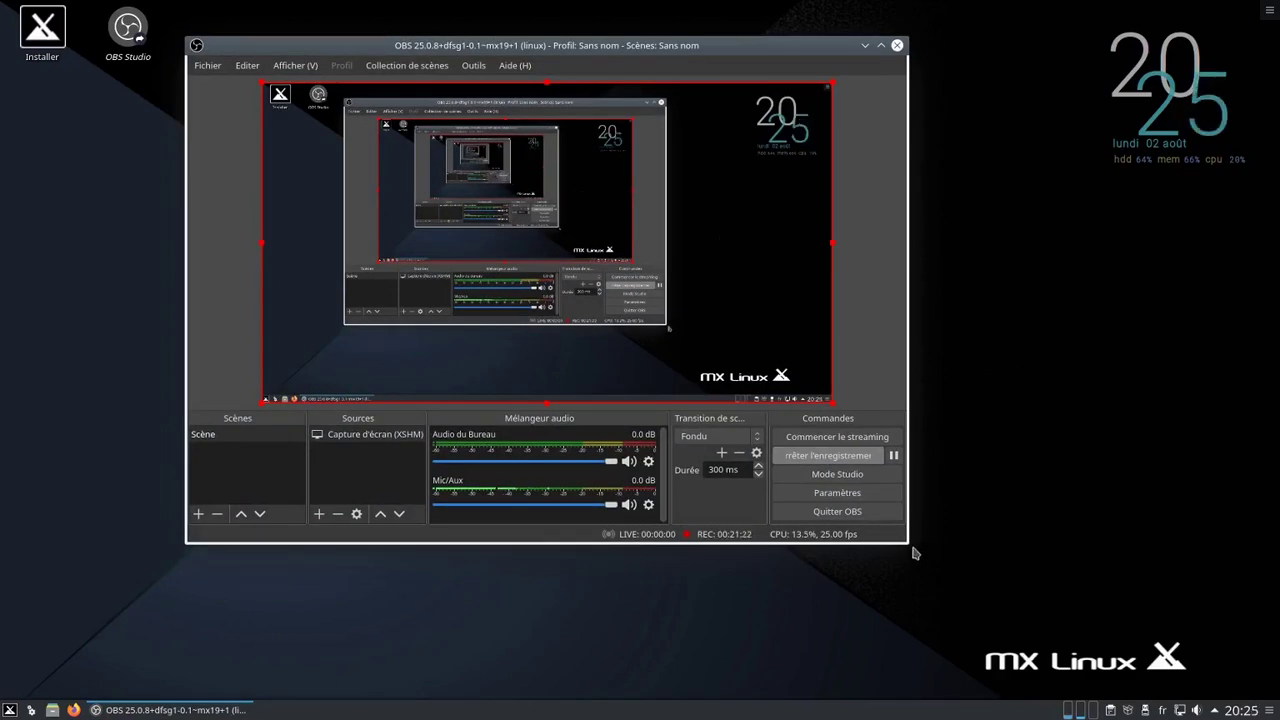
drag(908, 543, 1010, 578)
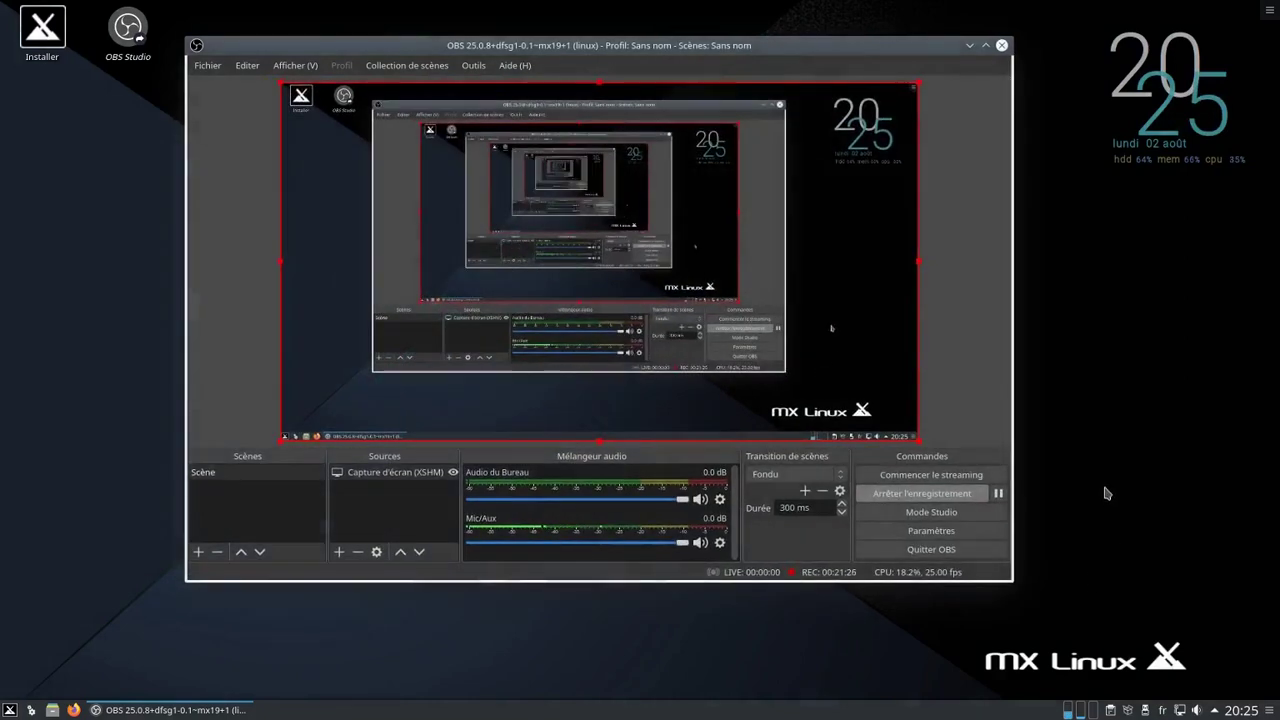